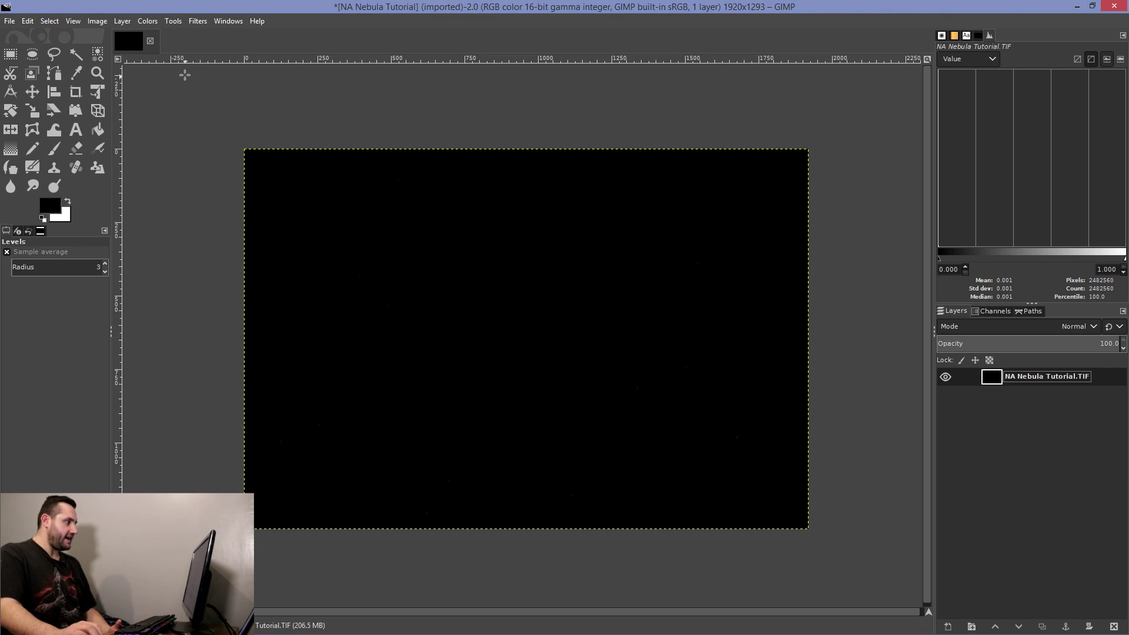
Step: Brighten the nebula image with a Levels adjustment, lowering the high input of the Value channel to 17.60
click(147, 22)
click(166, 146)
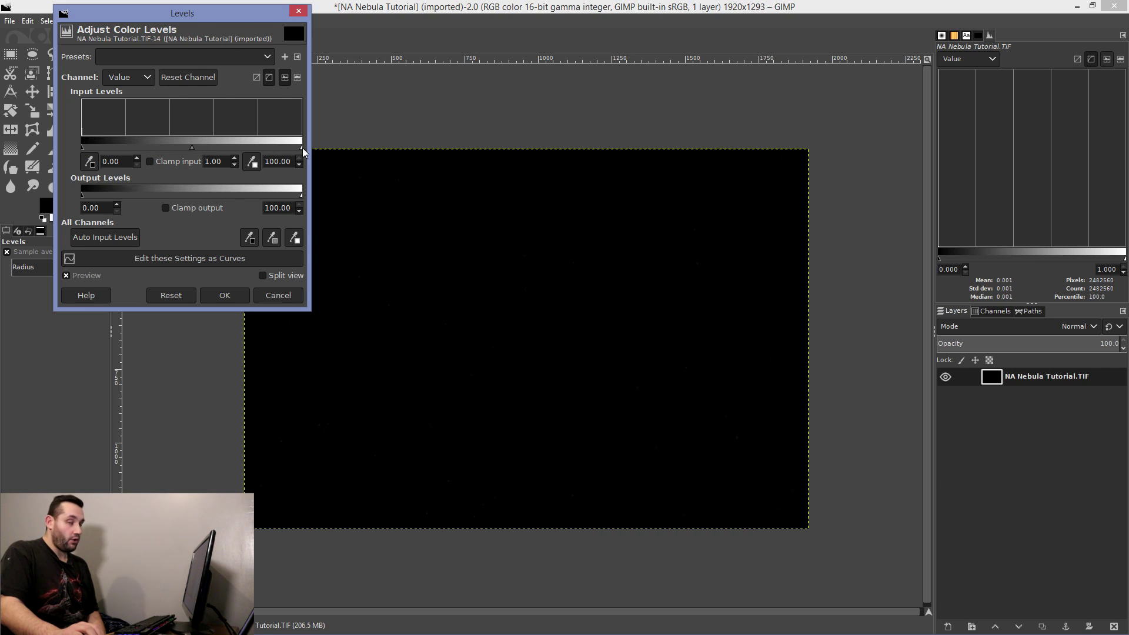
drag(302, 151, 121, 144)
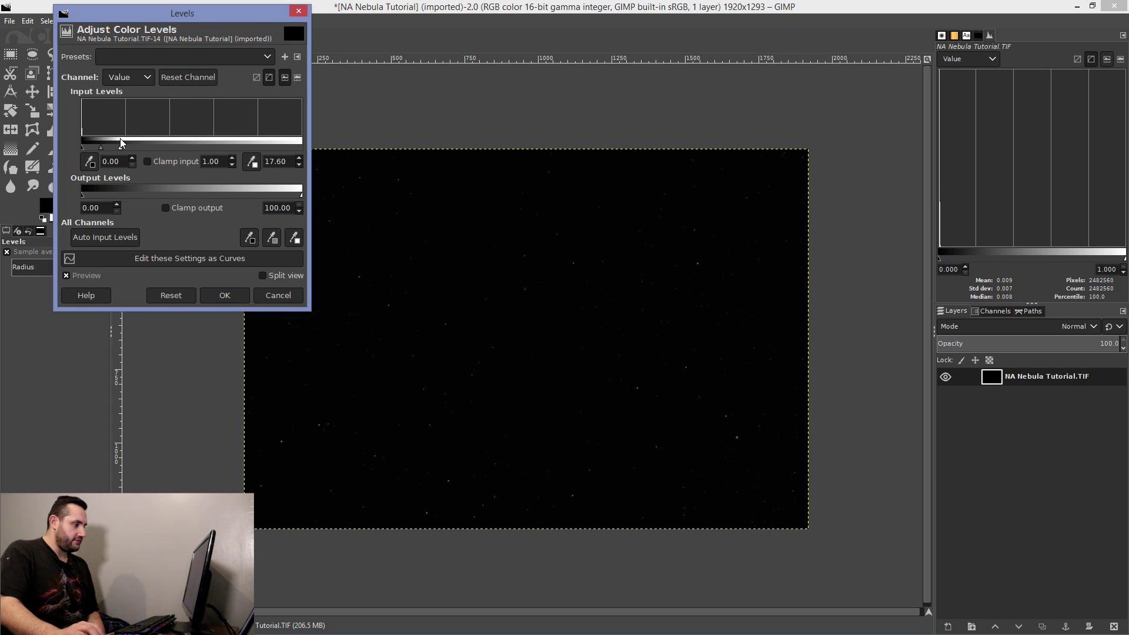
click(224, 295)
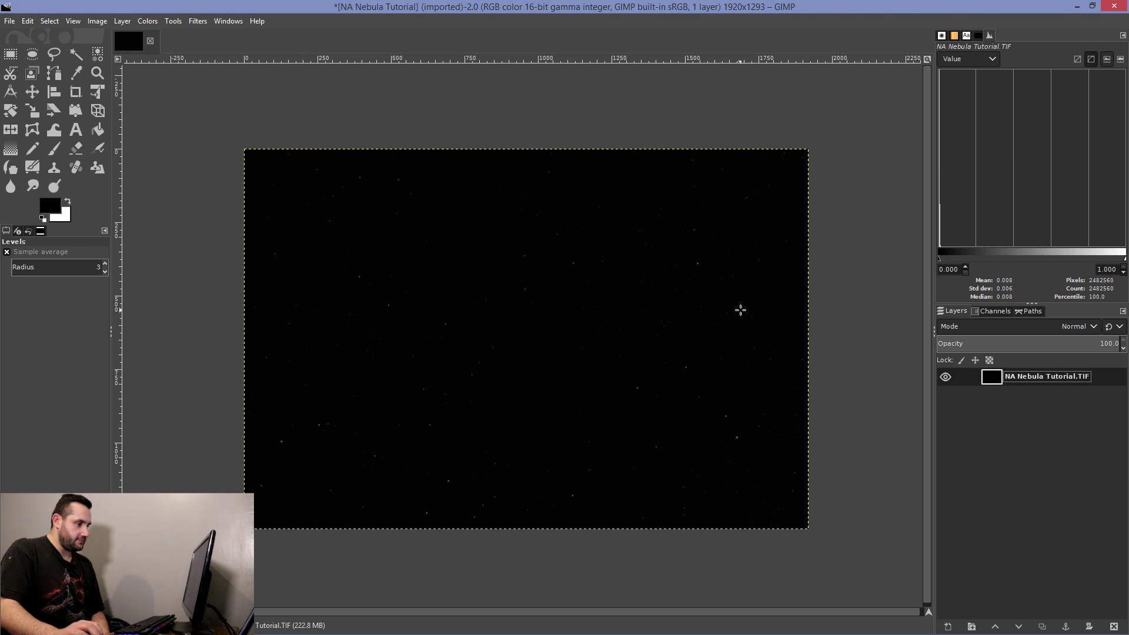
Step: Apply a second Levels adjustment to the image with the Value channel's high input at 19.73
click(147, 20)
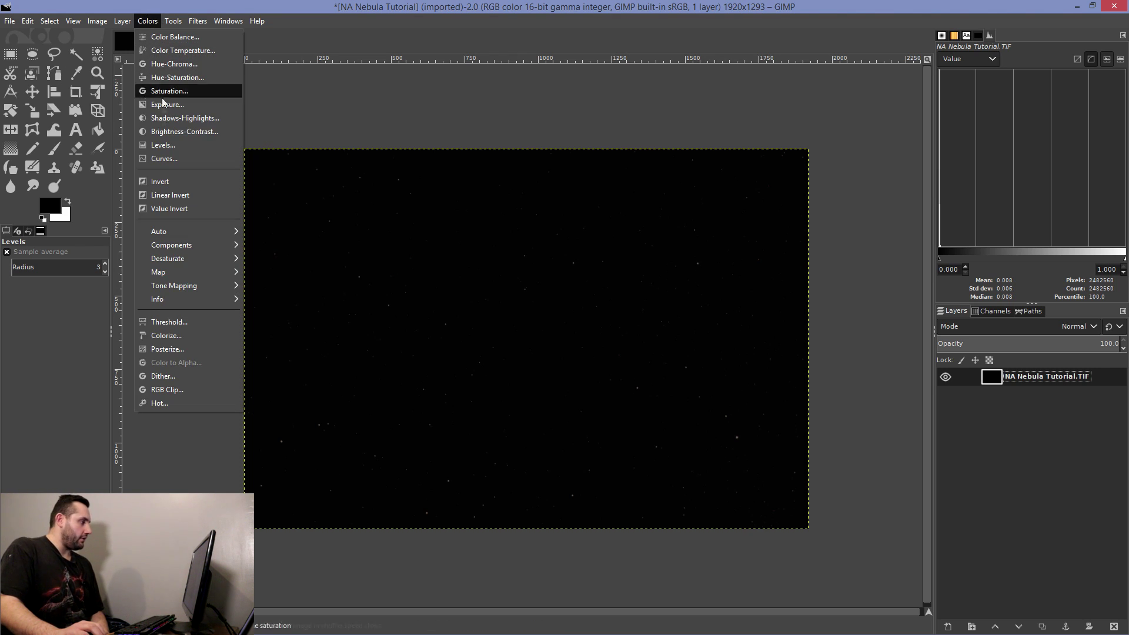
click(164, 144)
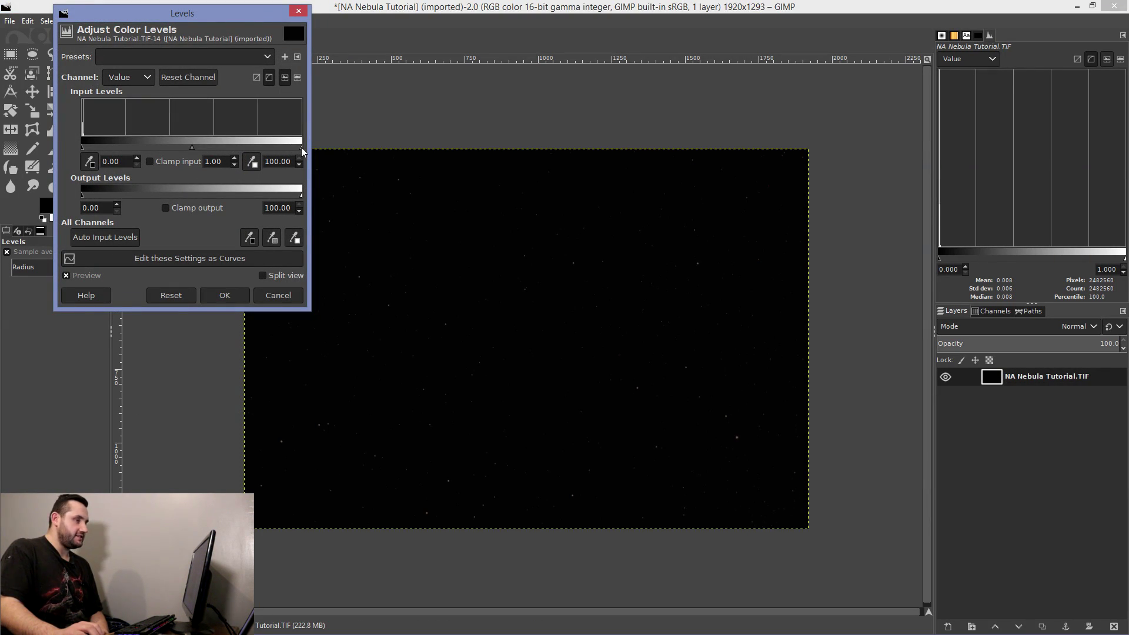
drag(302, 148, 124, 141)
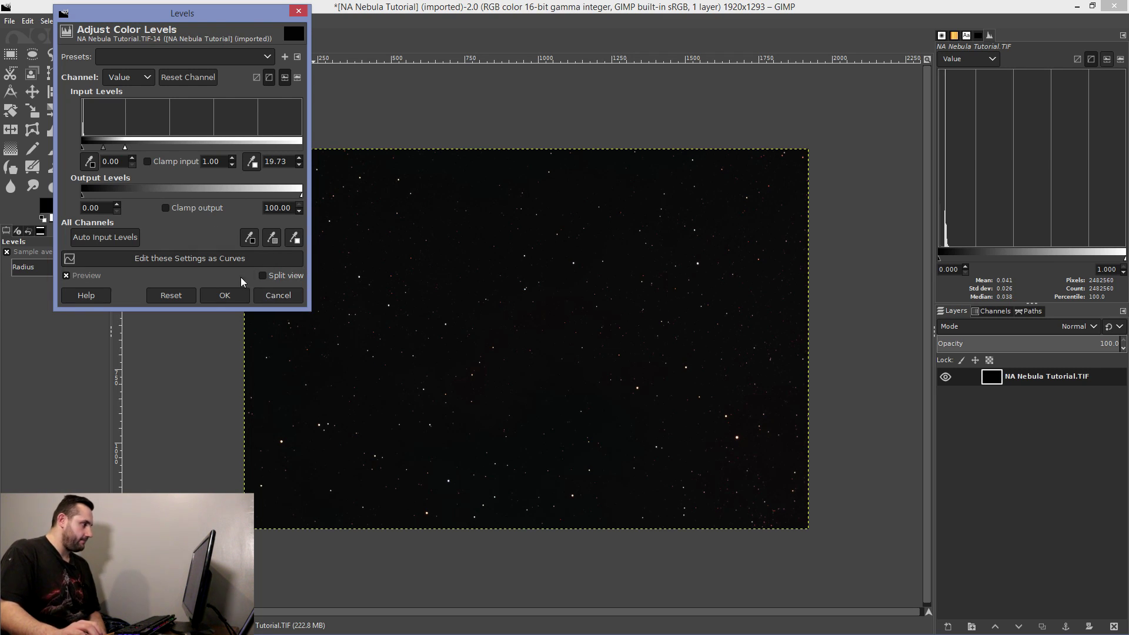
click(232, 294)
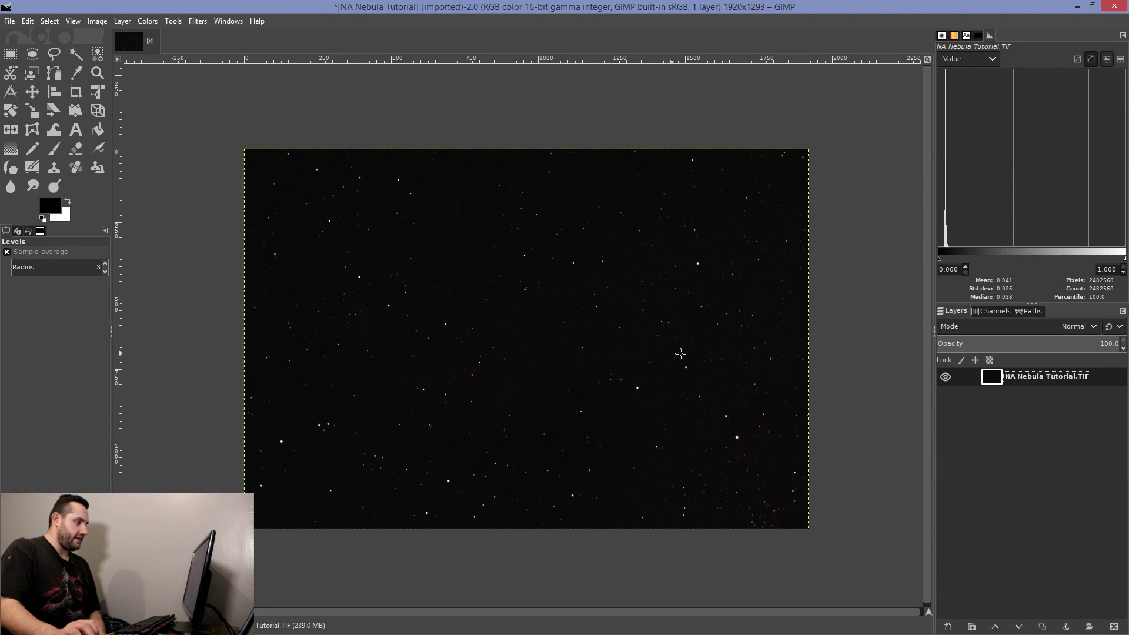
Step: Rename the image layer as "First Levels"
double_click(1030, 377)
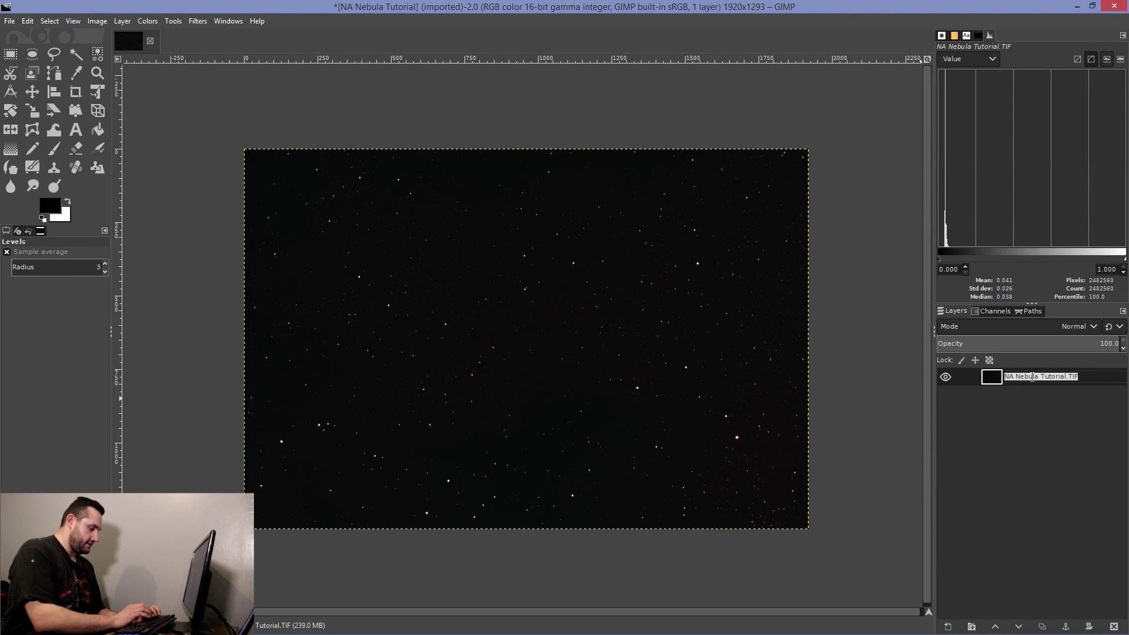
text(First Levels)
key(Return)
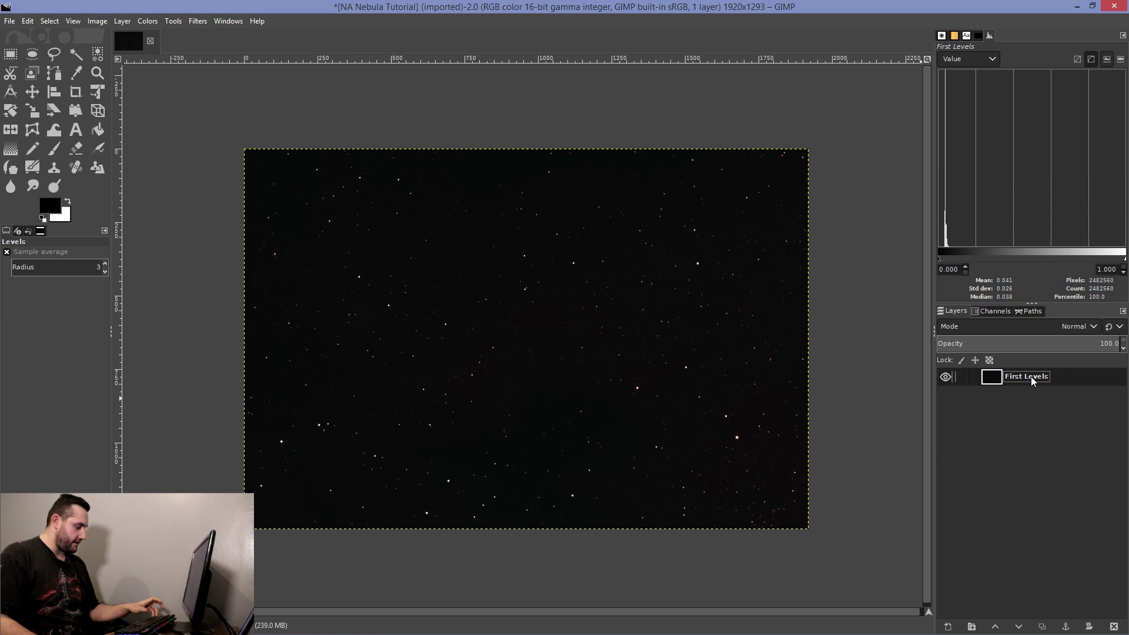
Step: Duplicate the First Levels layer and name the copy "First Adjustments"
key(ctrl+shift+d)
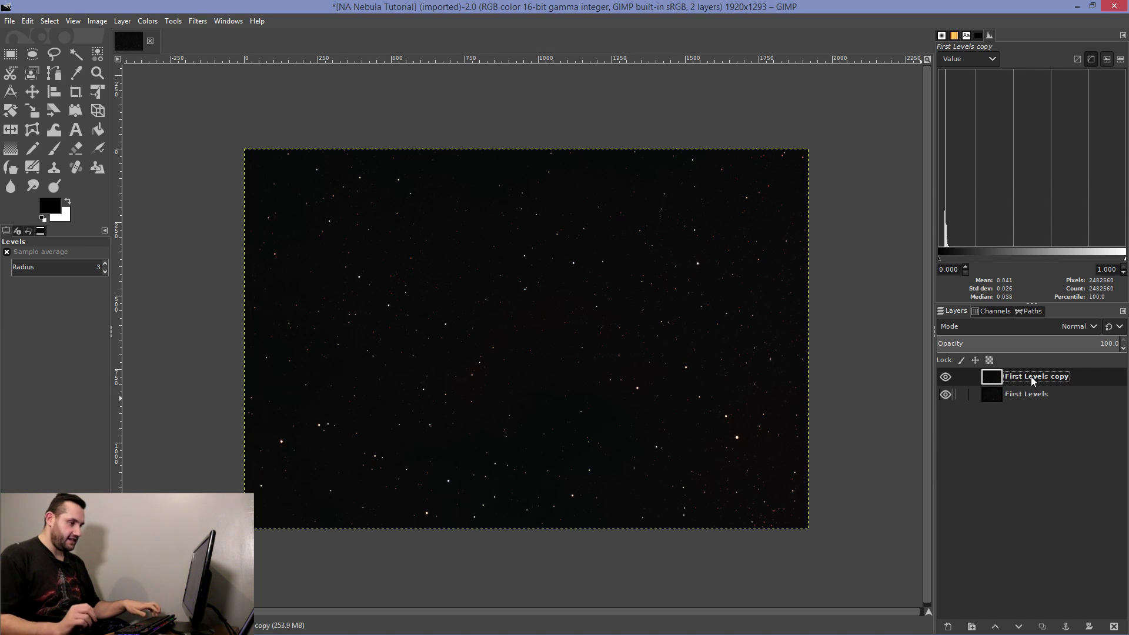
click(120, 22)
click(847, 322)
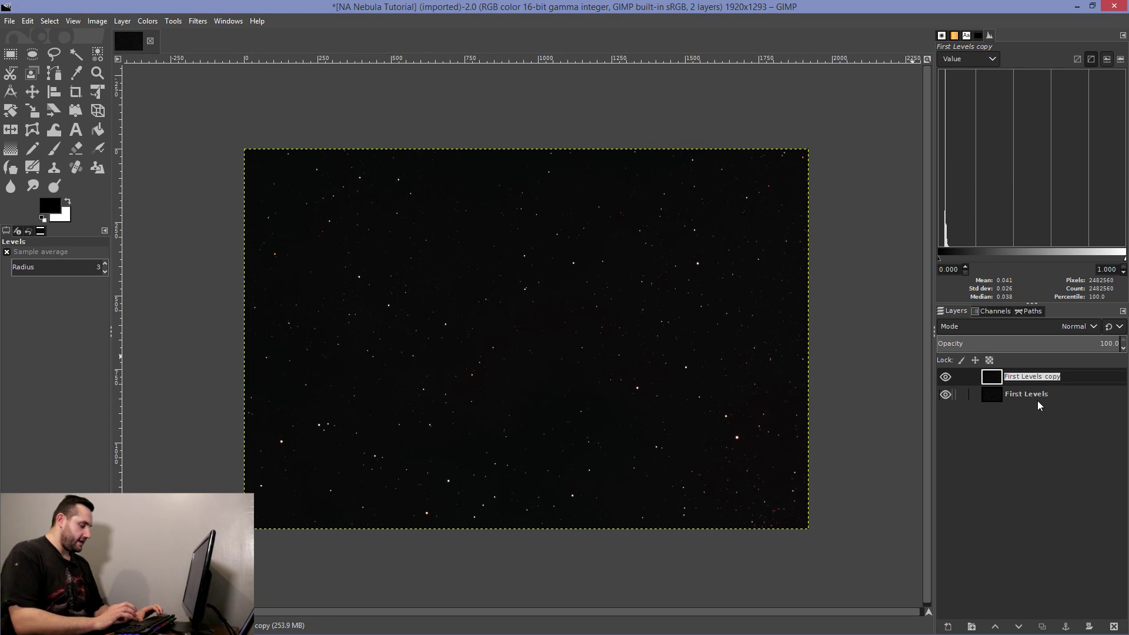
text(First Adjustments)
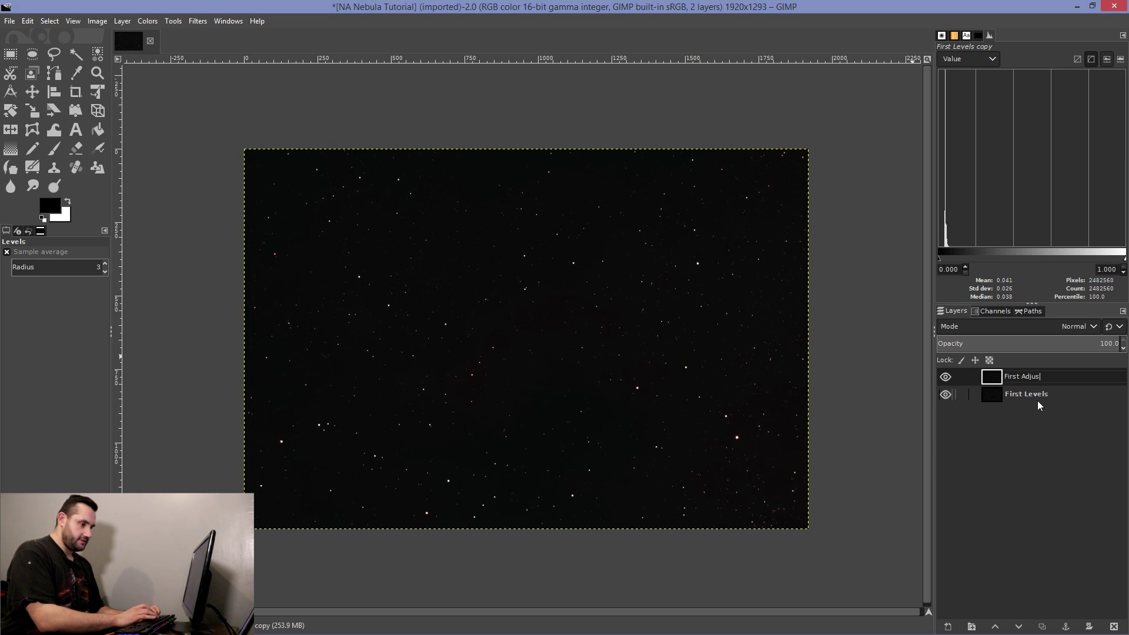
key(Return)
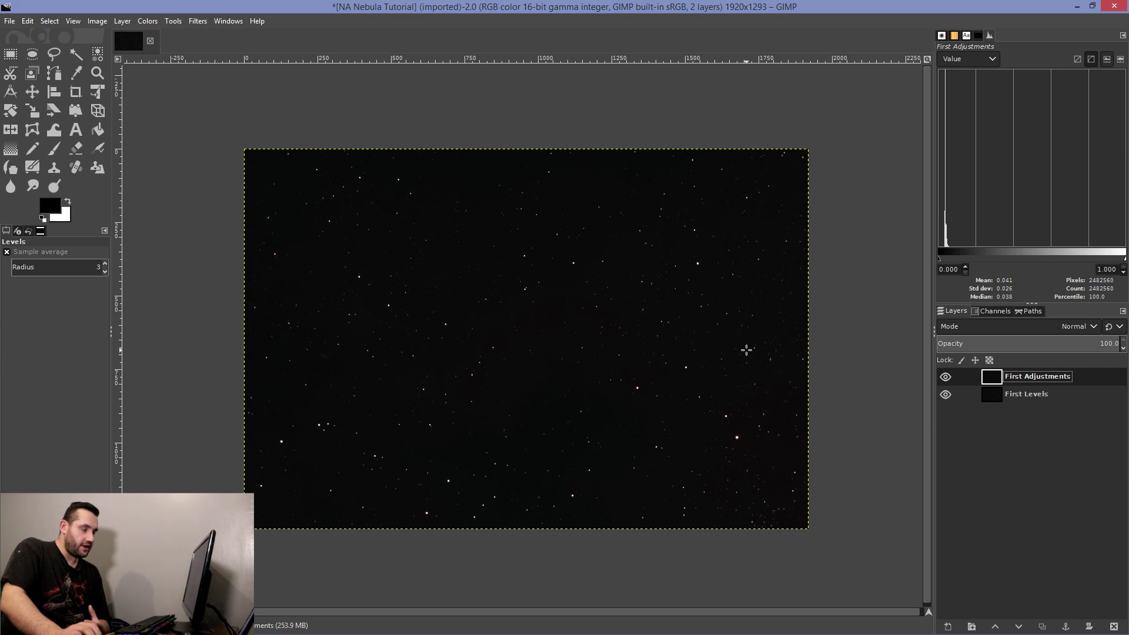
Step: Apply a Value curve to the First Adjustments layer, raising points to about input 10, output 50 and input 36, output 80
click(150, 22)
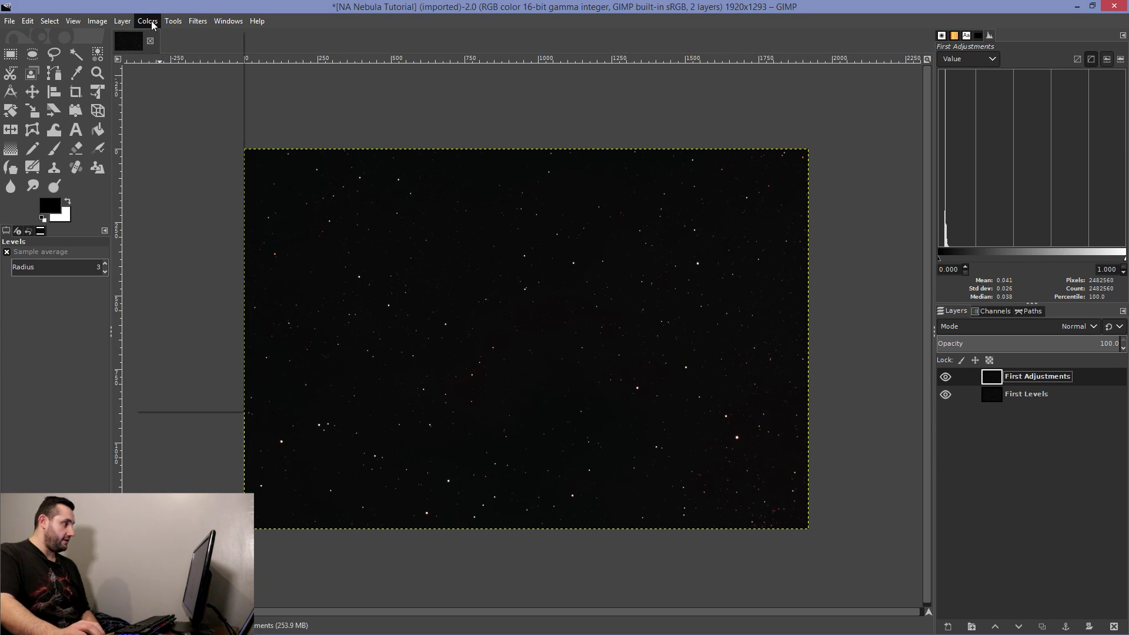
click(163, 158)
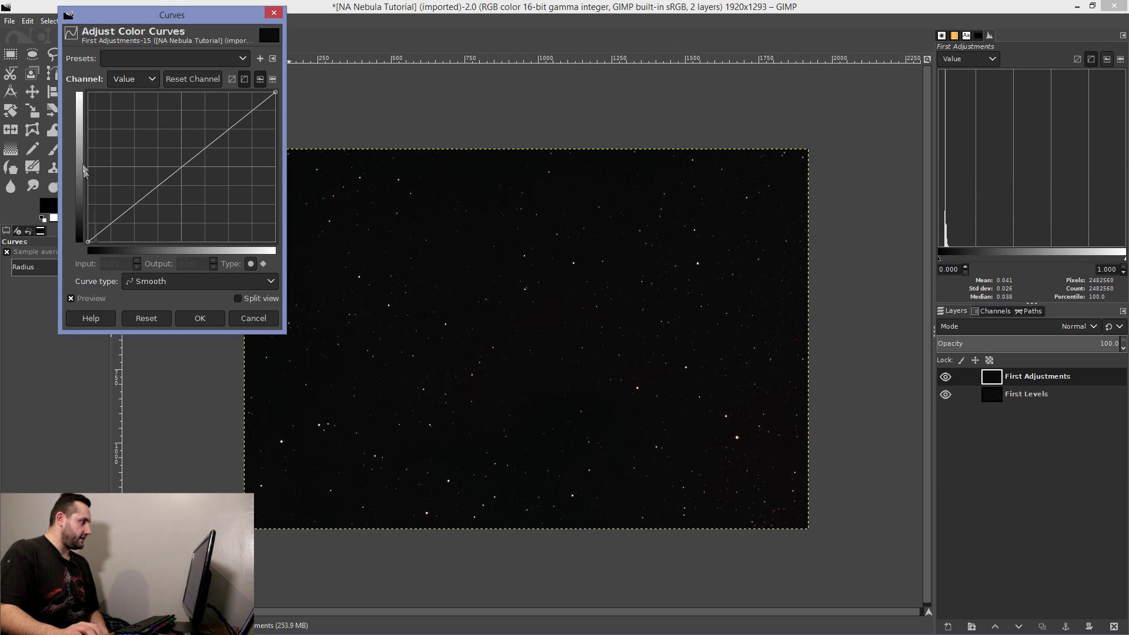
click(136, 203)
drag(130, 199, 107, 166)
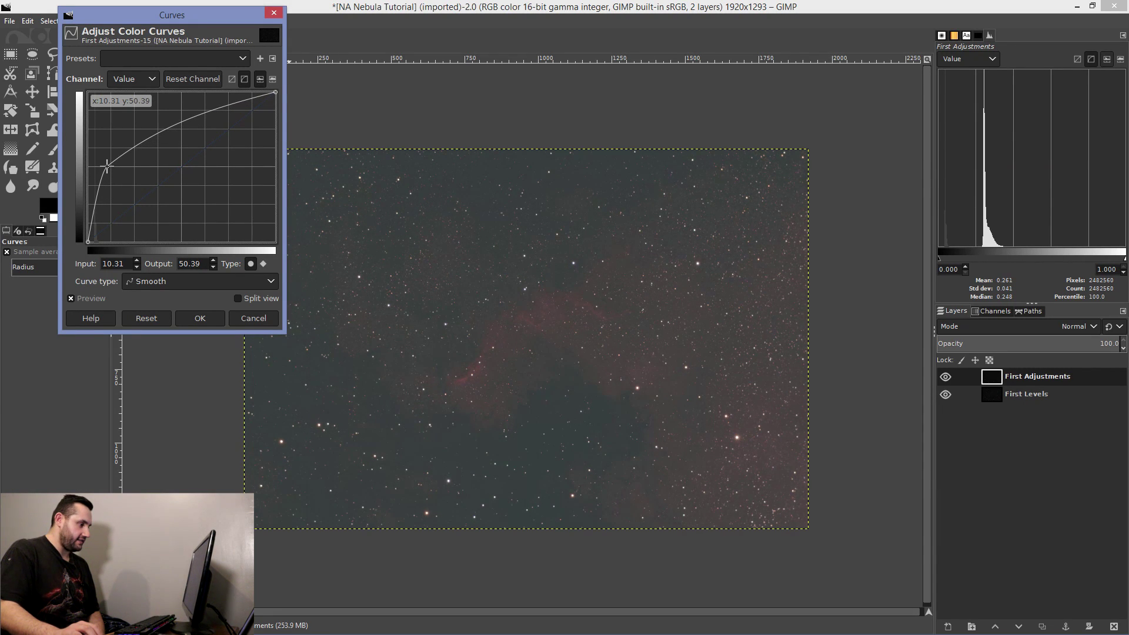
click(157, 130)
drag(157, 130, 155, 121)
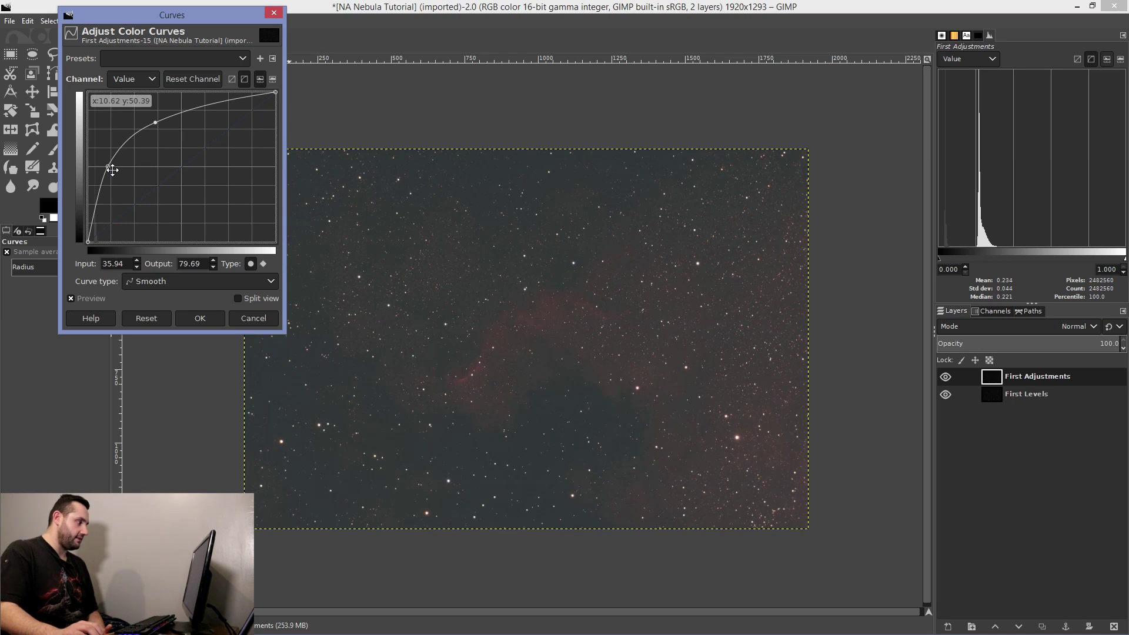
click(200, 318)
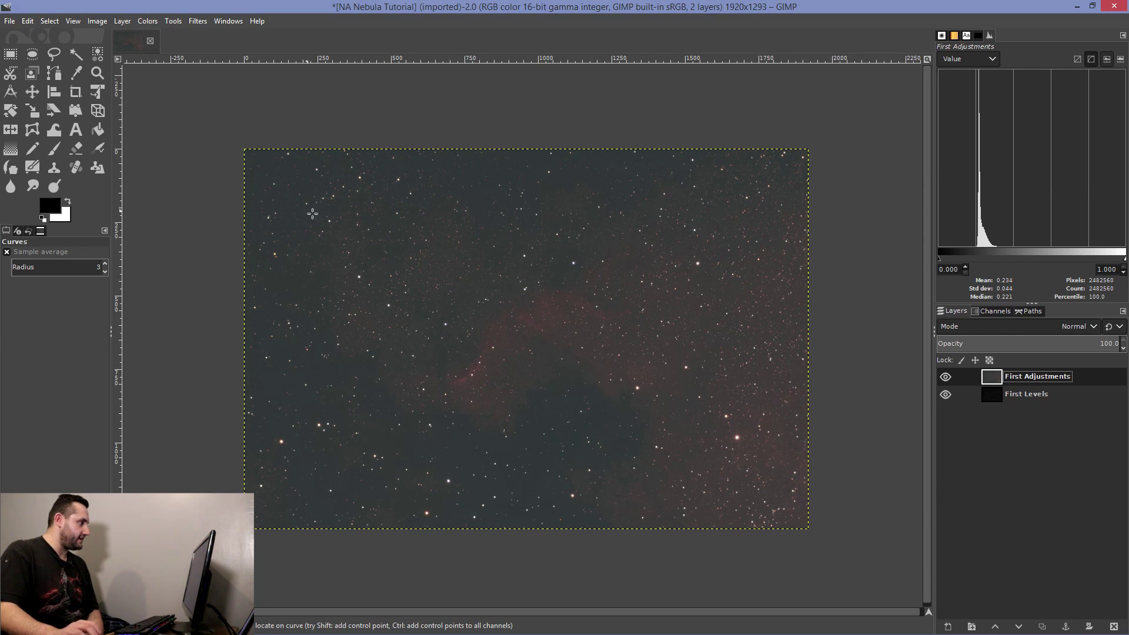
Step: Darken the background of the First Adjustments layer with Levels, raising the Value channel's low input to 10.67
click(151, 20)
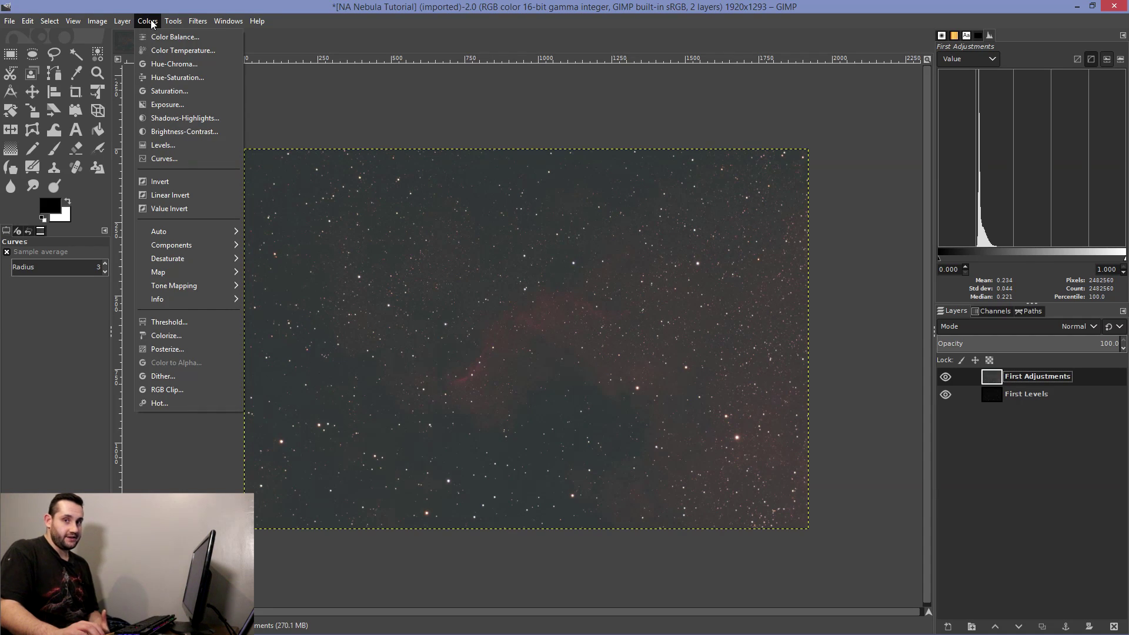
click(166, 144)
drag(82, 146, 104, 146)
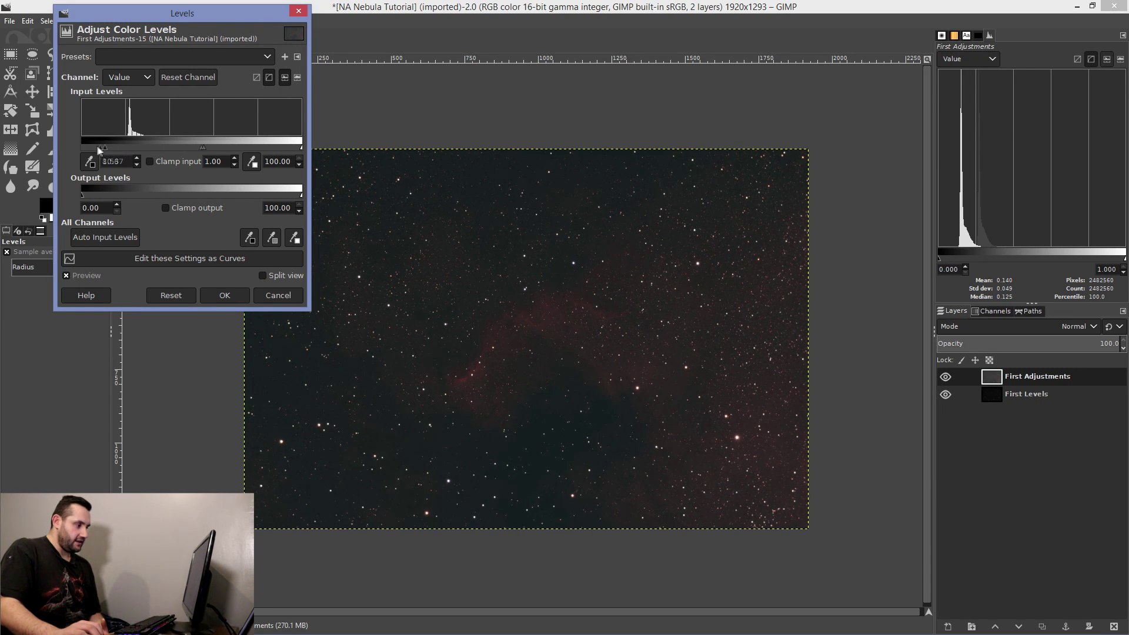
drag(104, 146, 62, 147)
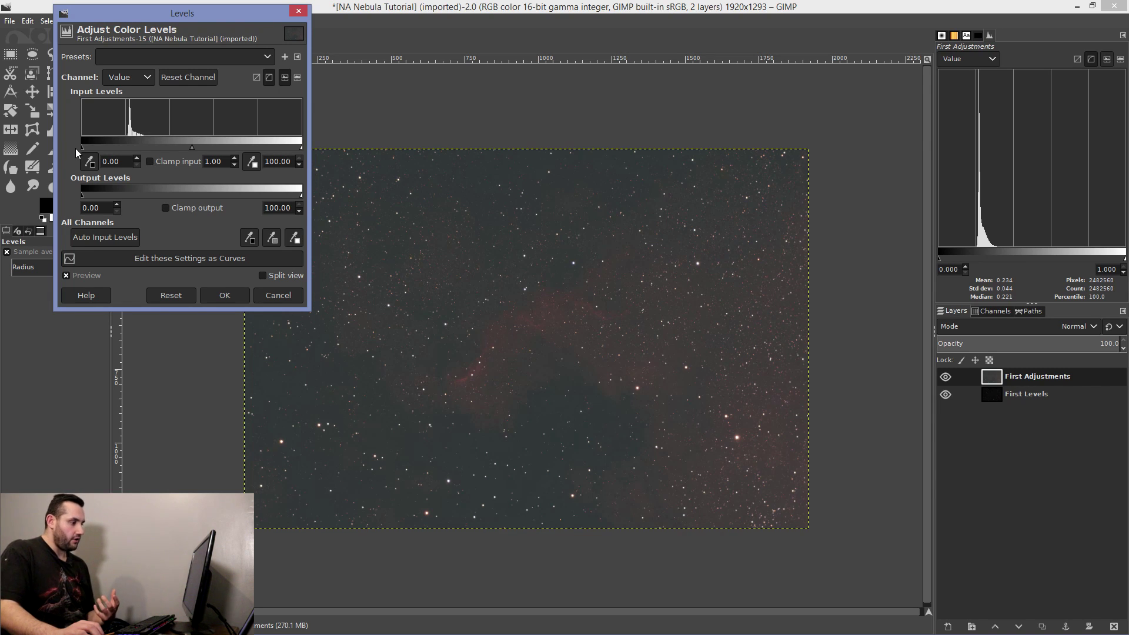
drag(80, 147, 122, 145)
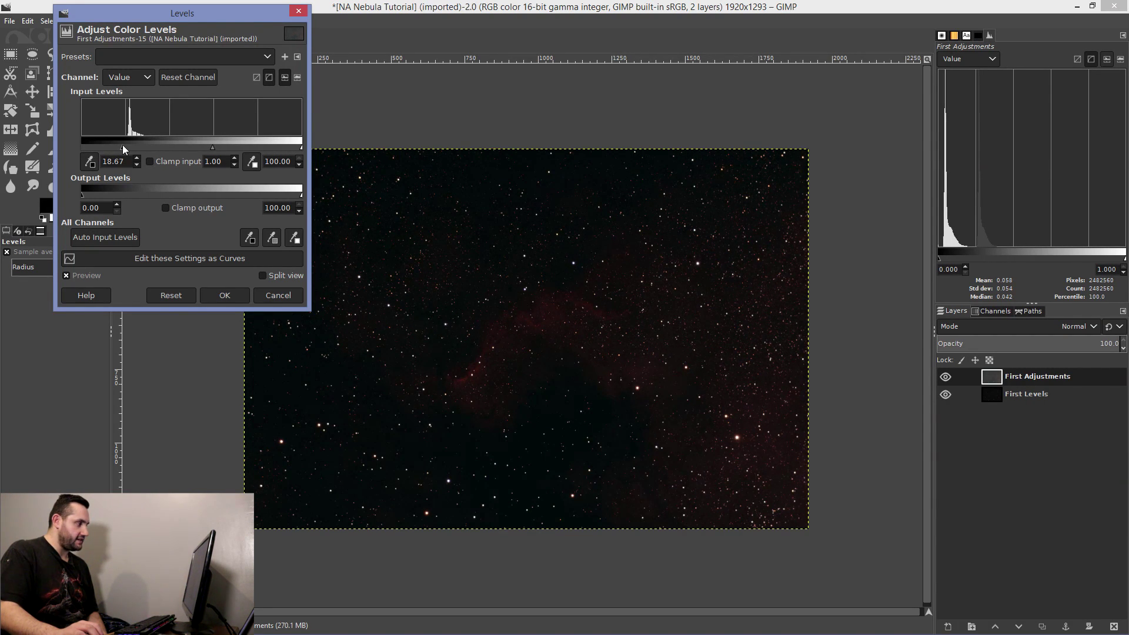
drag(123, 146, 105, 147)
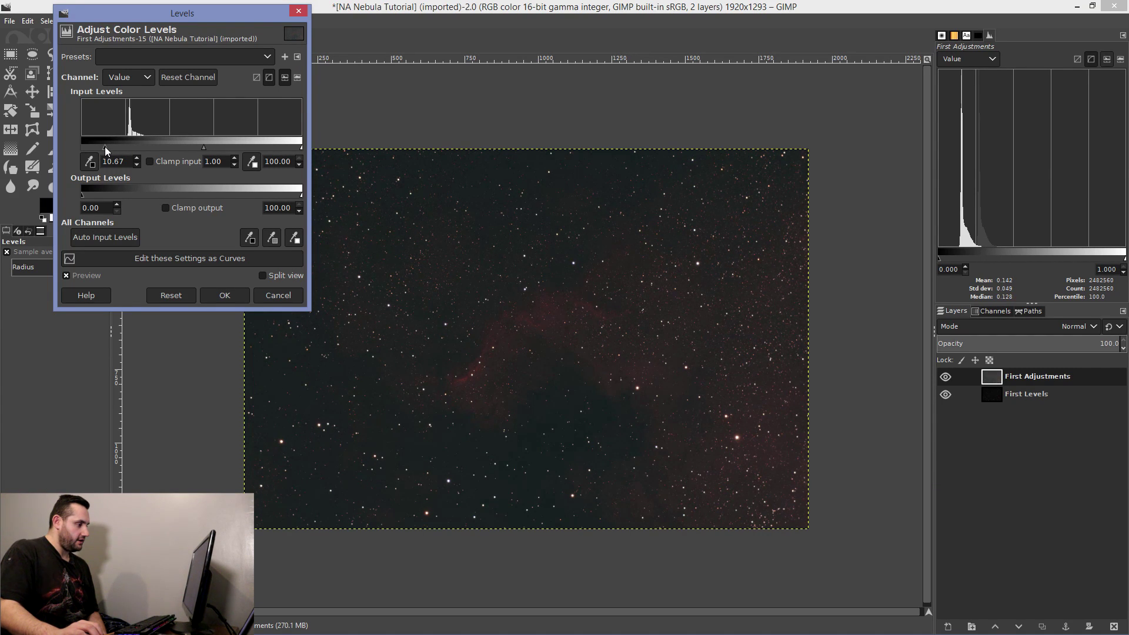
click(225, 295)
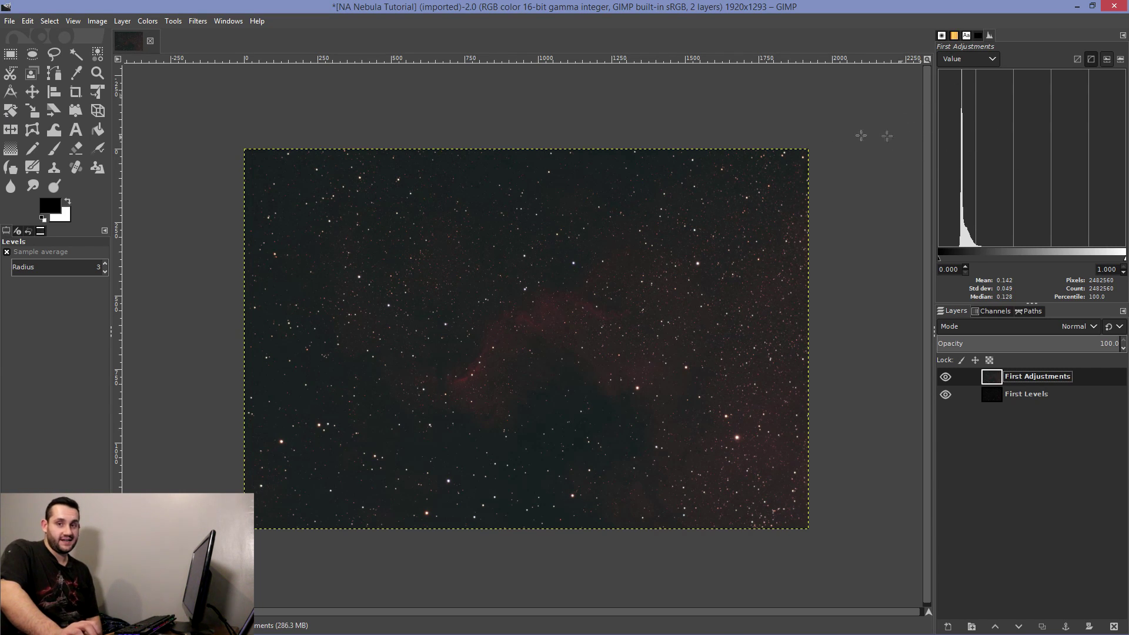
Step: Show the histogram in RGB mode and examine where the red peak sits relative to green and blue
click(228, 21)
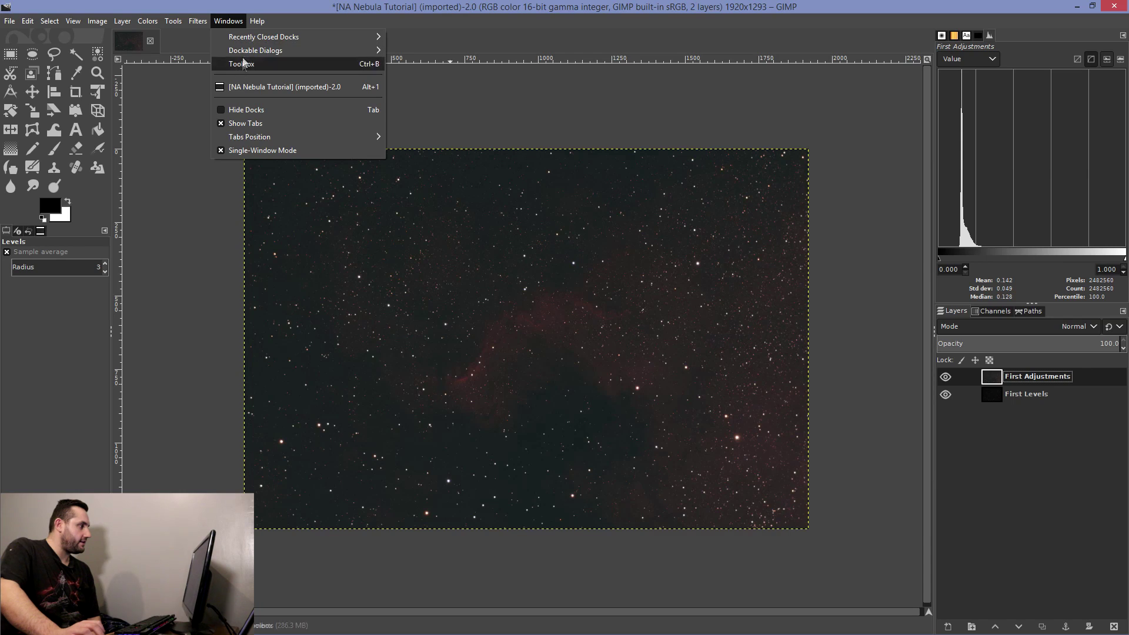
mouse_move(265, 50)
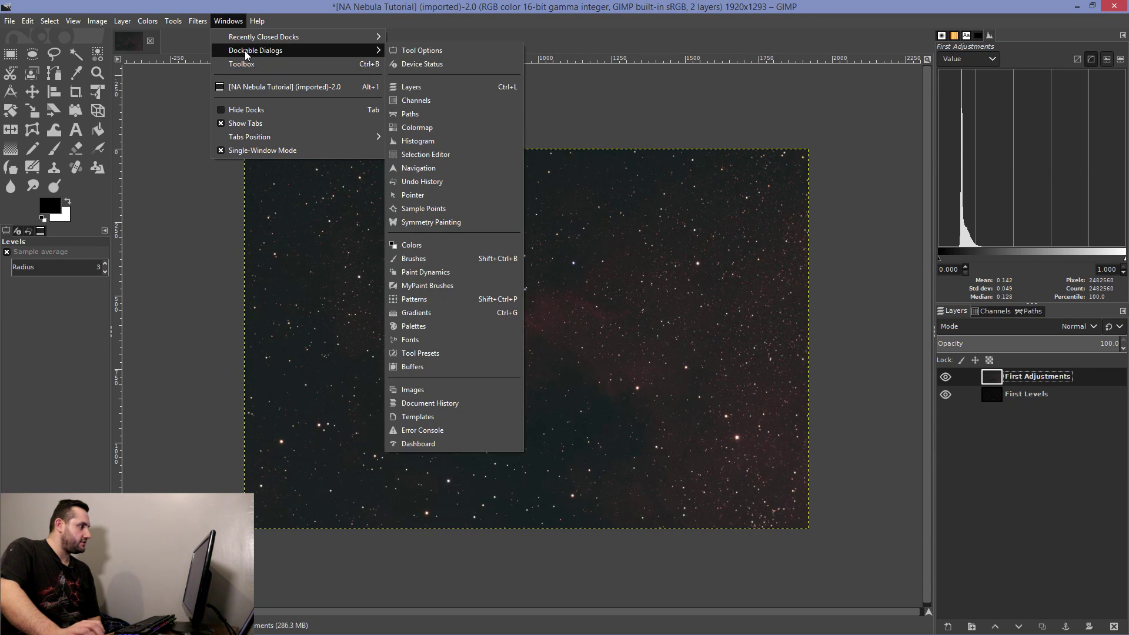
click(417, 145)
click(982, 59)
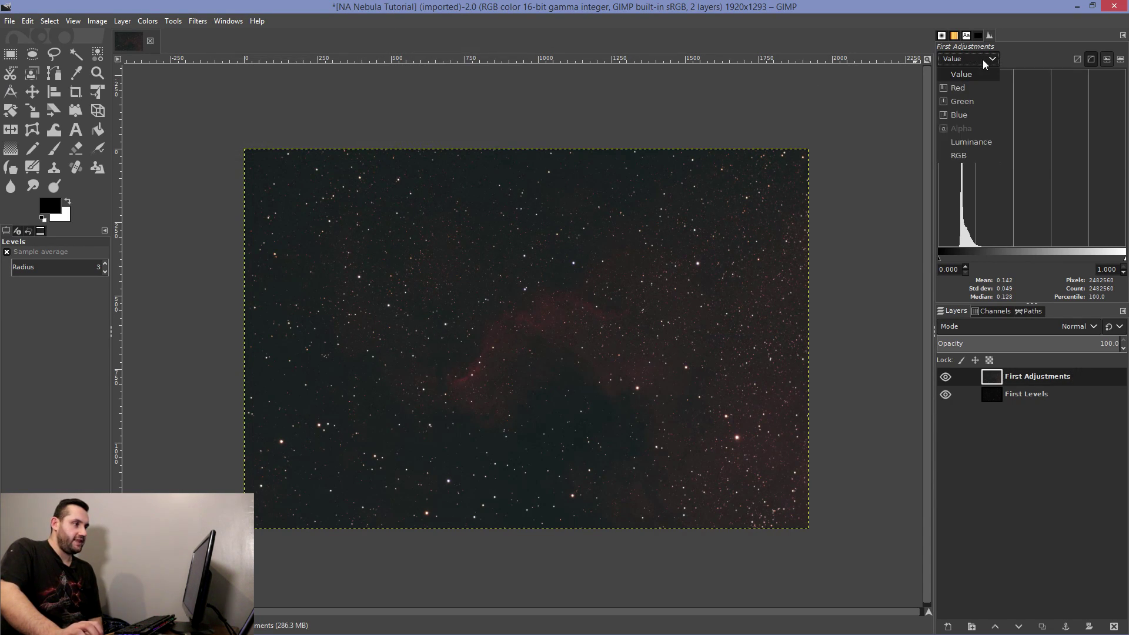
click(966, 155)
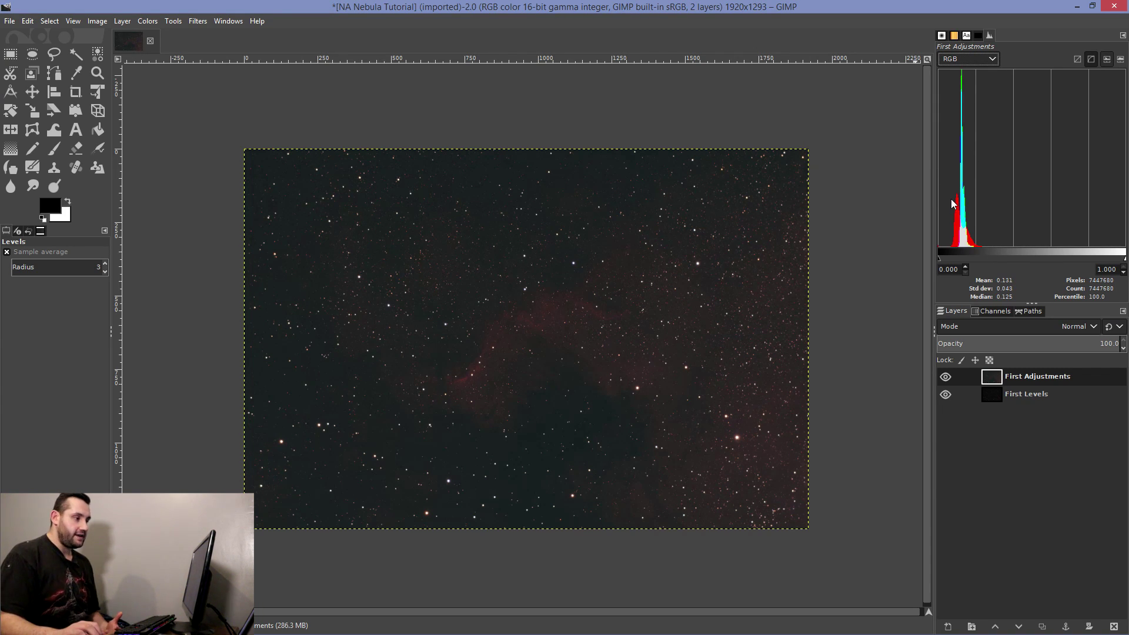
drag(958, 207, 955, 204)
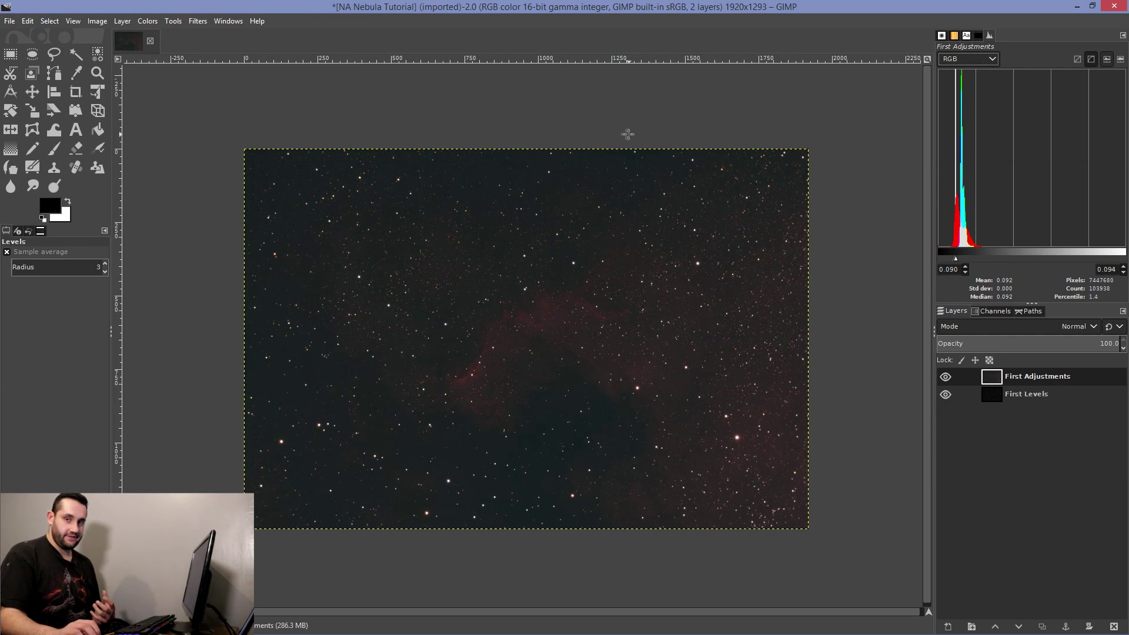
Step: In a new Levels adjustment with the histogram shown in RGB, lower the Red channel's high input to 80.80
click(147, 21)
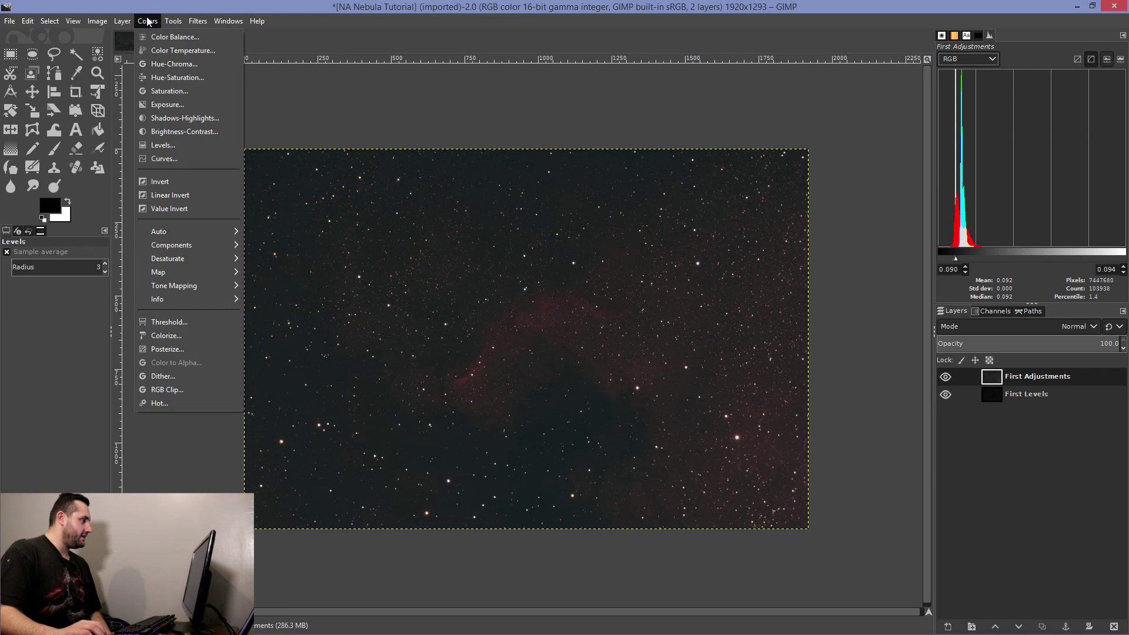
click(189, 146)
click(949, 60)
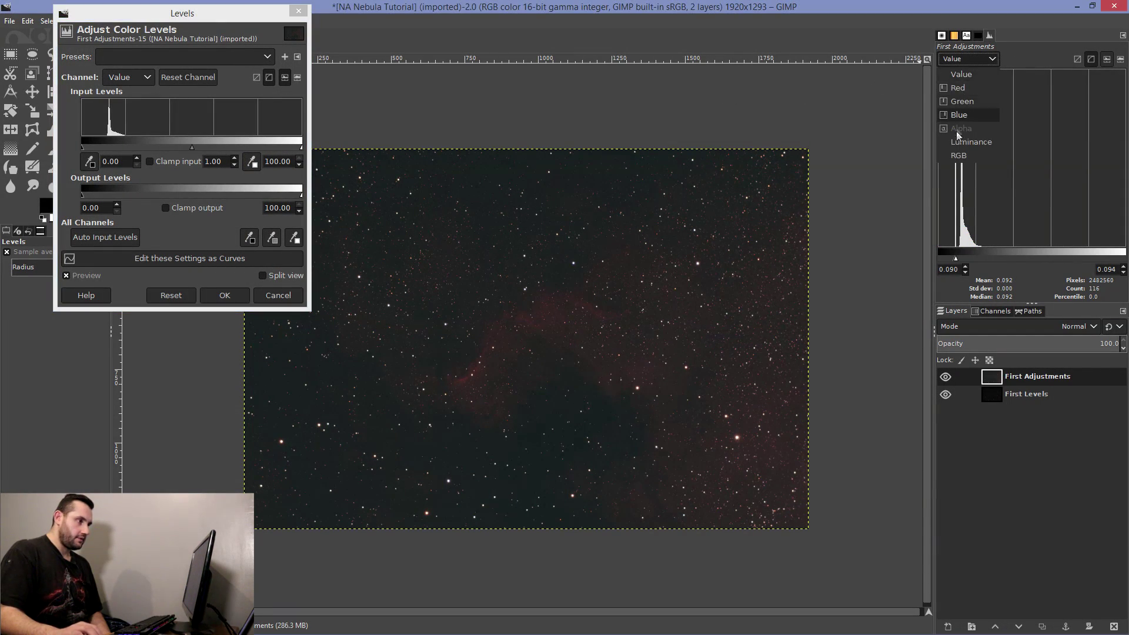
click(958, 155)
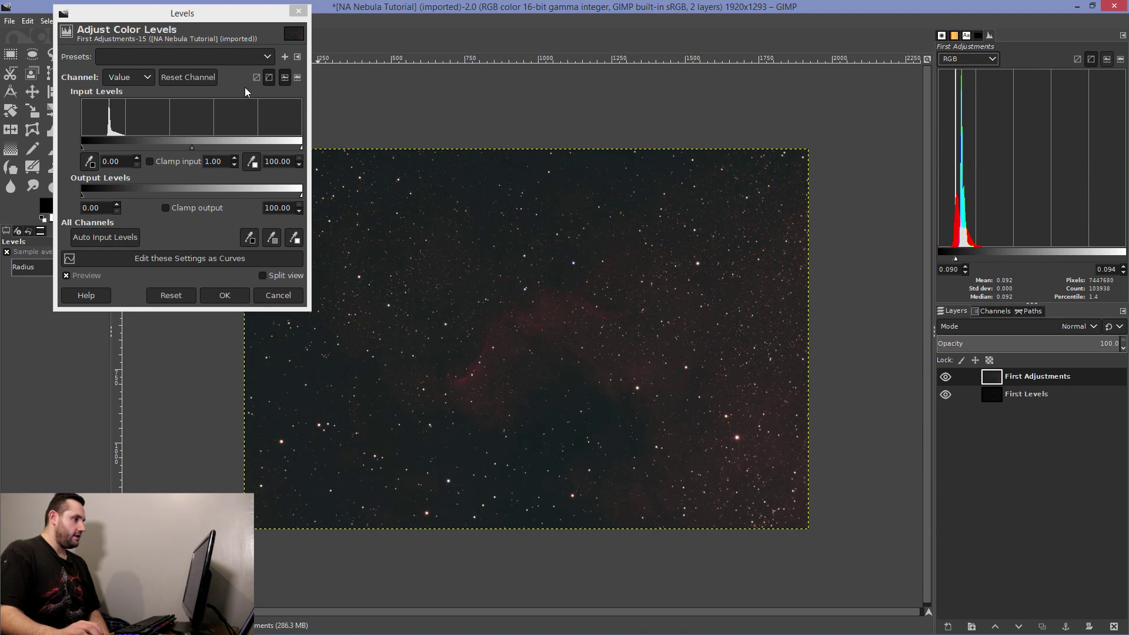
click(144, 77)
click(127, 107)
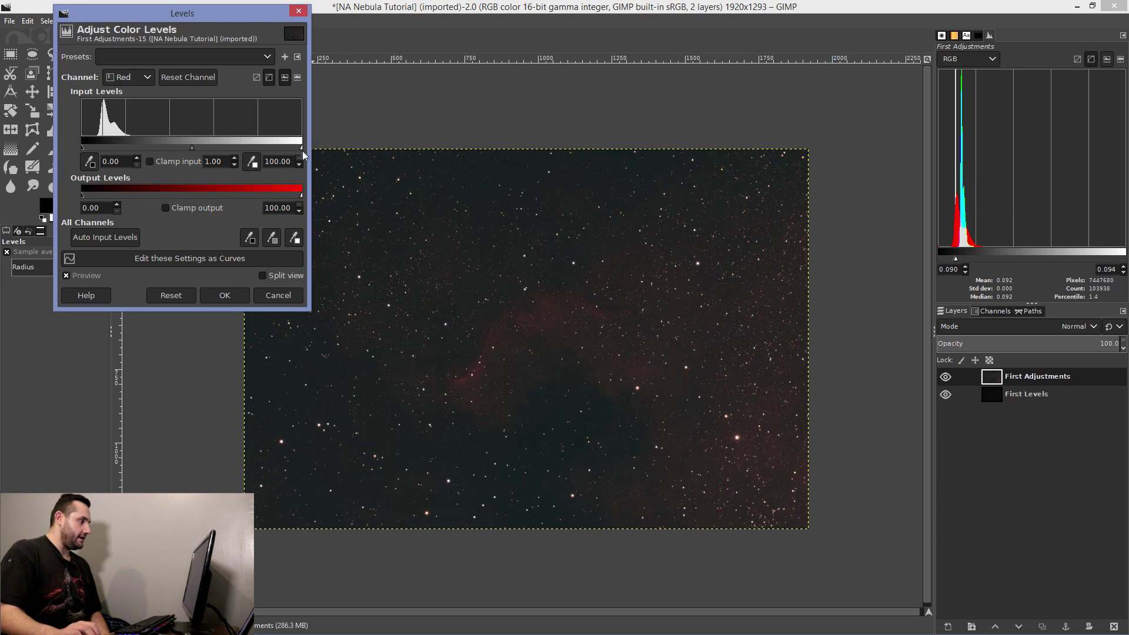
drag(301, 148, 258, 146)
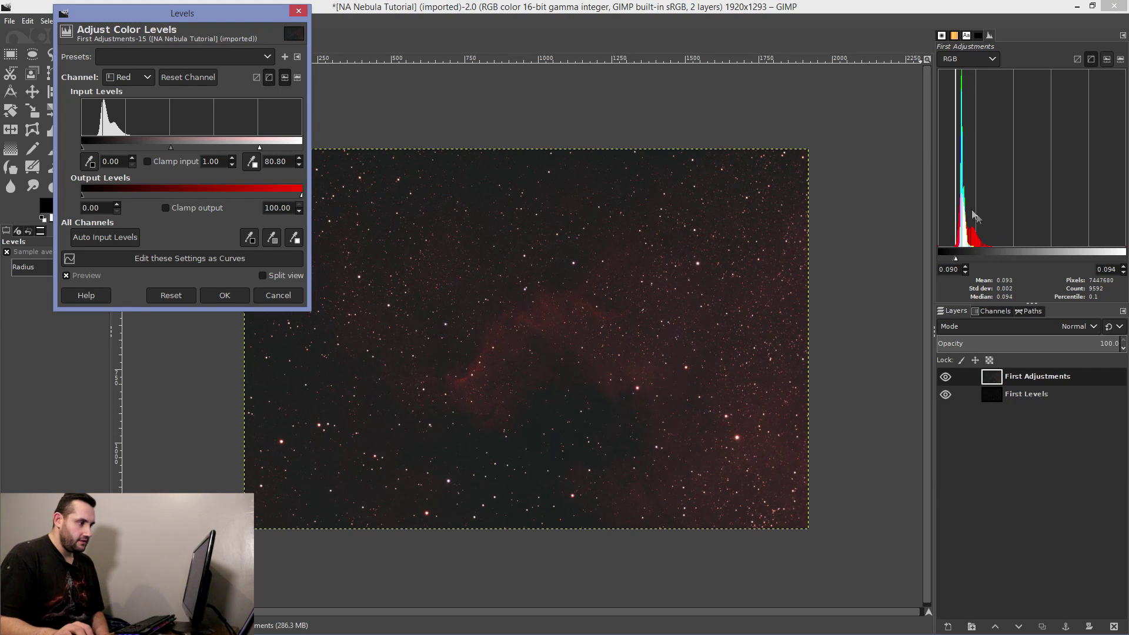
click(949, 200)
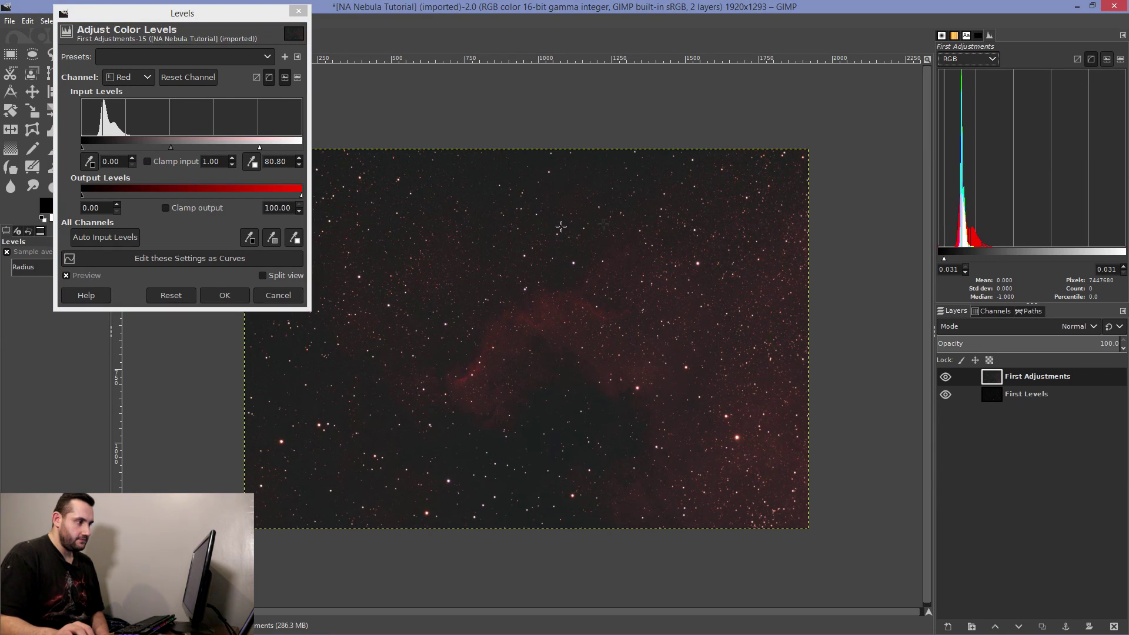
Step: Fine-tune the Red channel's high input to 79.73 and apply the Levels adjustment
drag(260, 147, 255, 147)
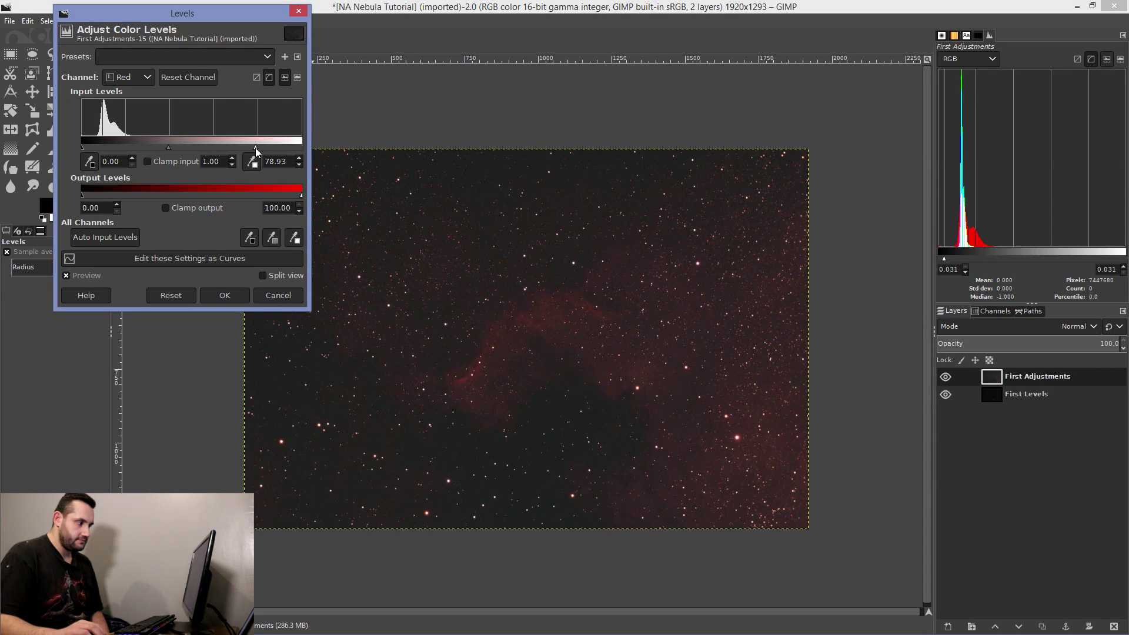
drag(256, 149, 257, 148)
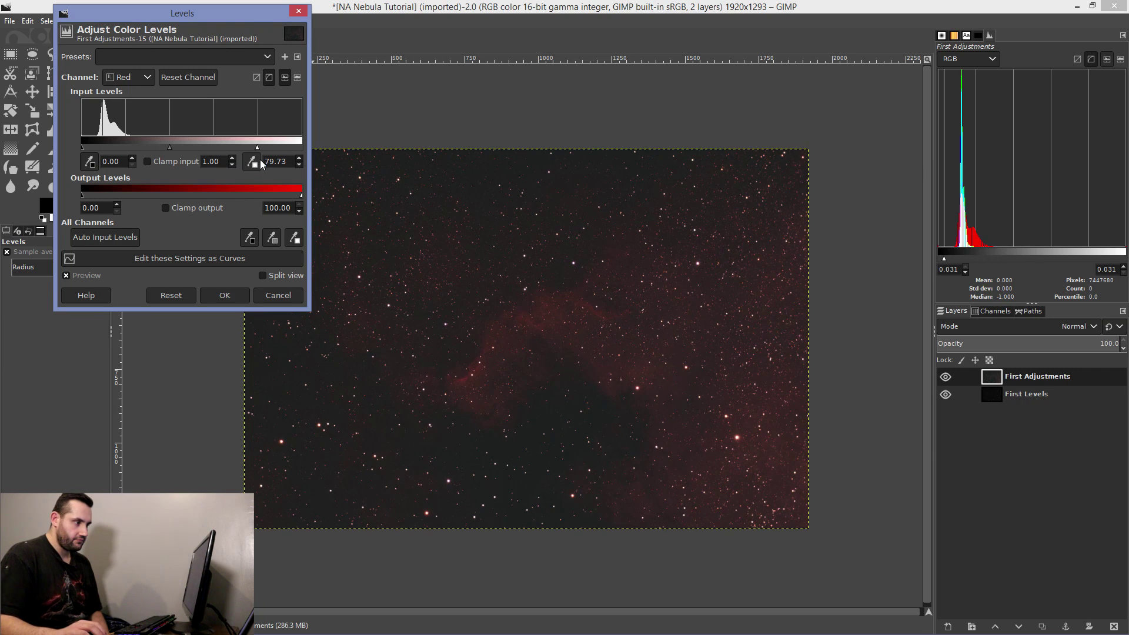
click(227, 295)
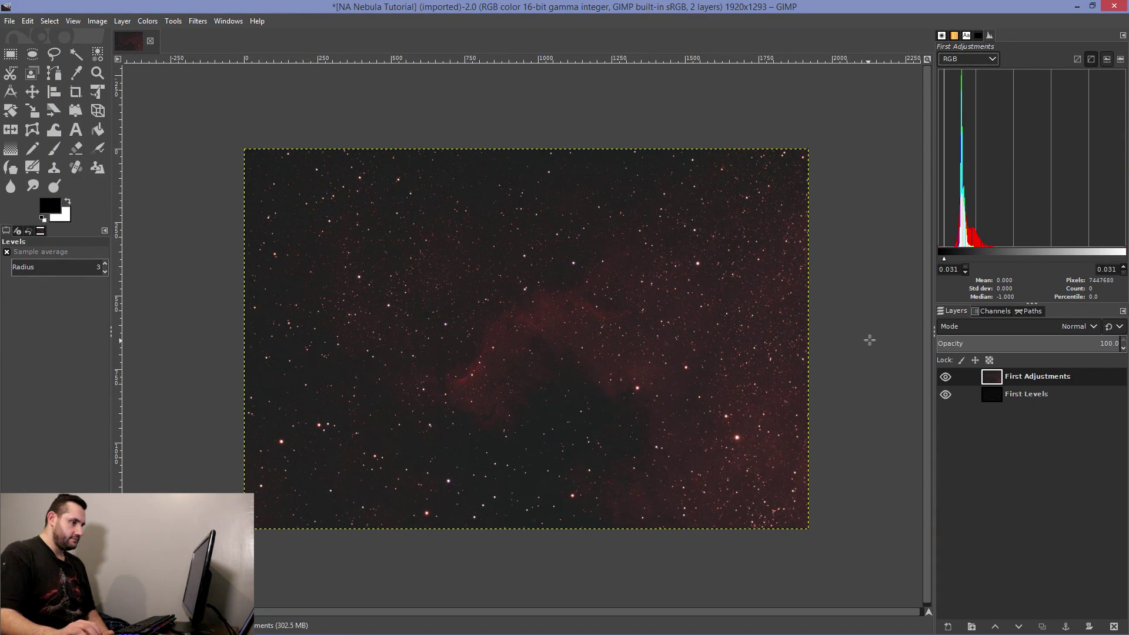
Step: Duplicate the First Adjustments layer, name the copy Second Adjustment, and hide the two layers beneath it
key(shift+ctrl+d)
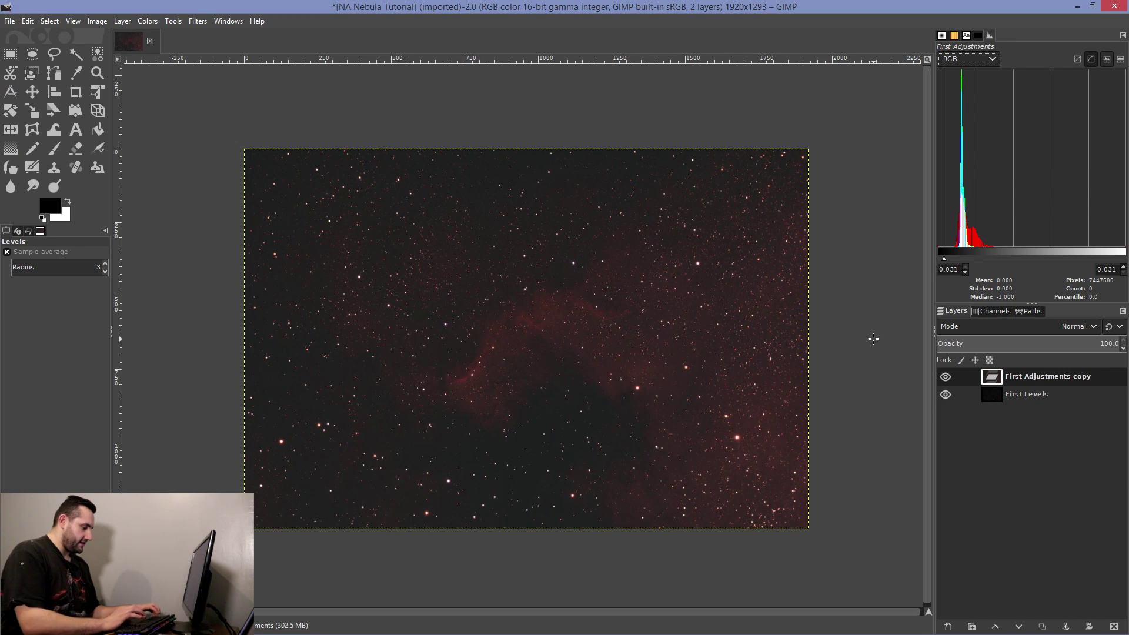
double_click(1087, 383)
text(S)
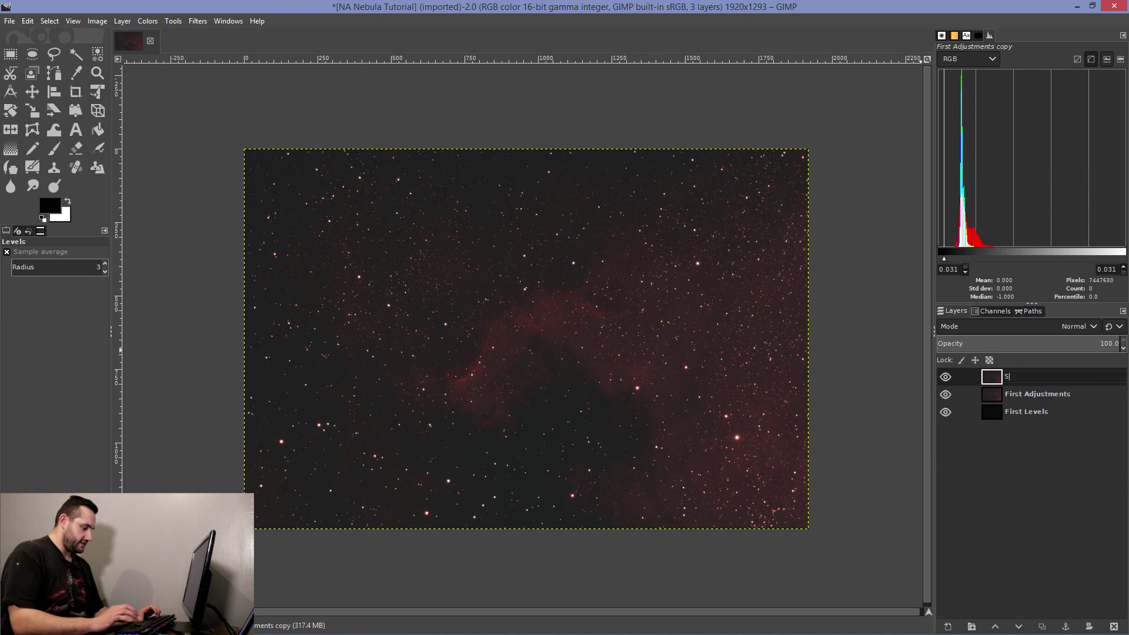
text(econd Adjustment)
key(Return)
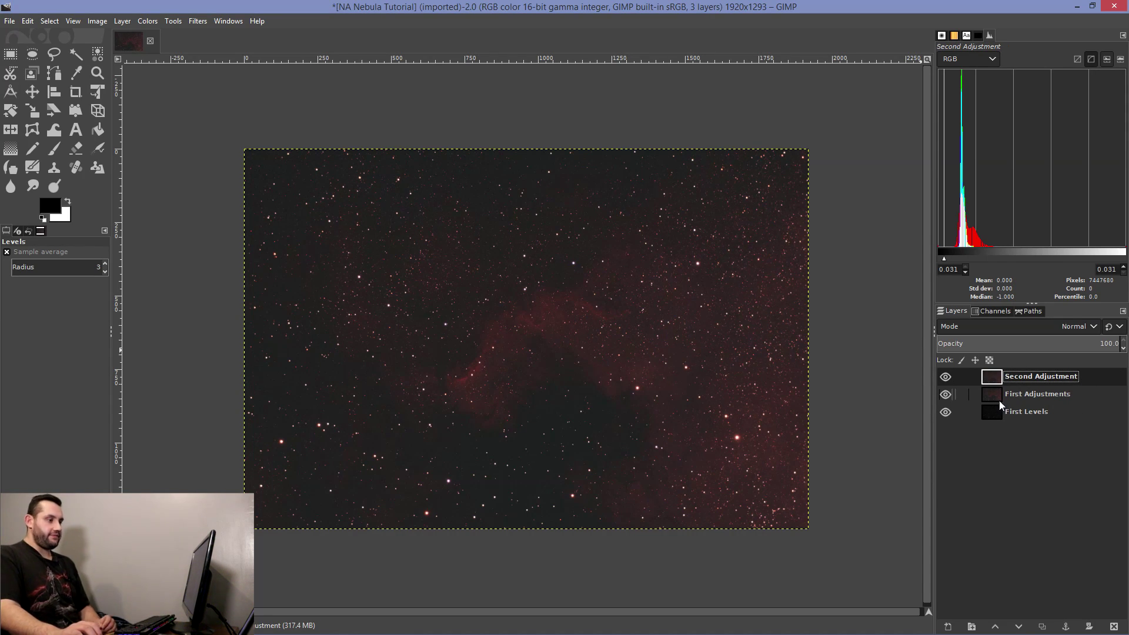
click(945, 412)
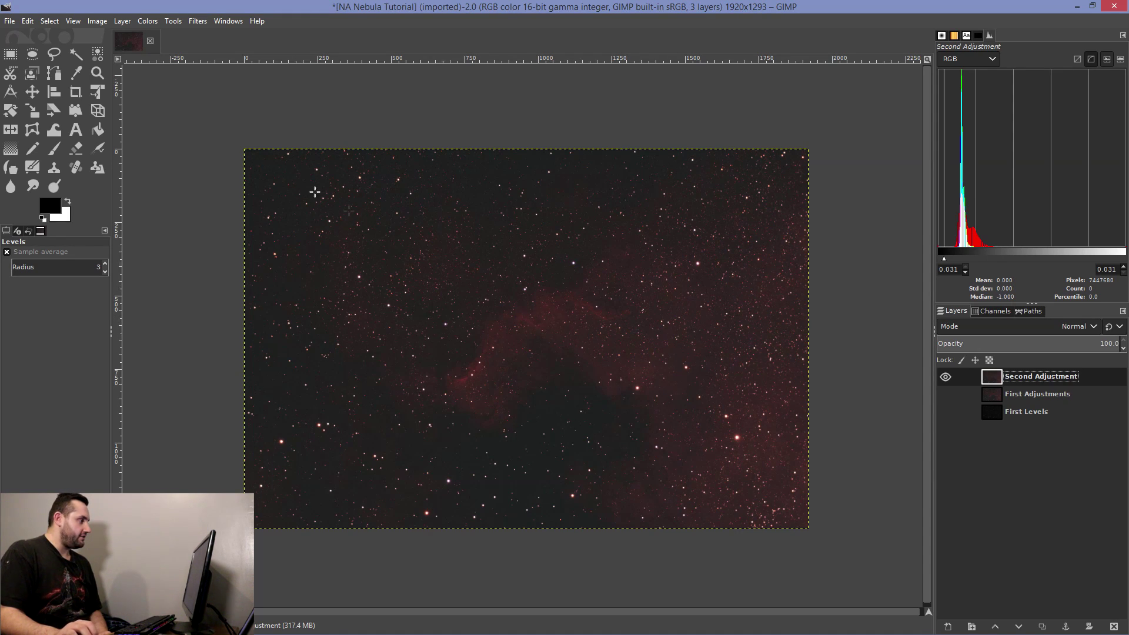
Step: Select the bright star cores by color at threshold 50, sampling the centre of the large bright star in the nebula's lower-right area
click(177, 21)
mouse_move(188, 37)
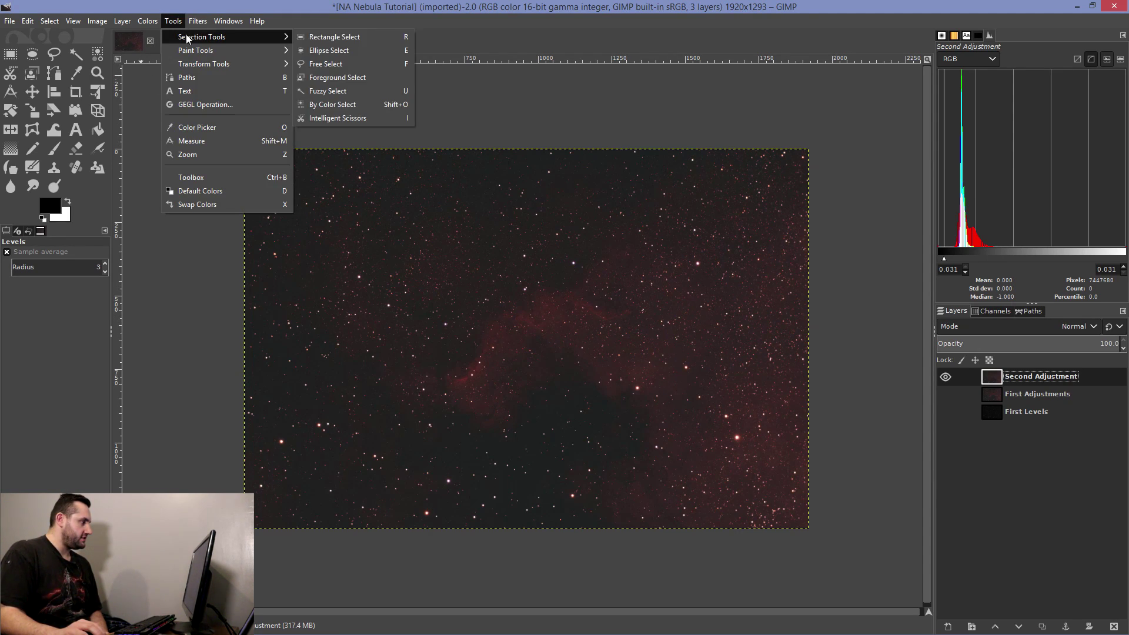
click(376, 105)
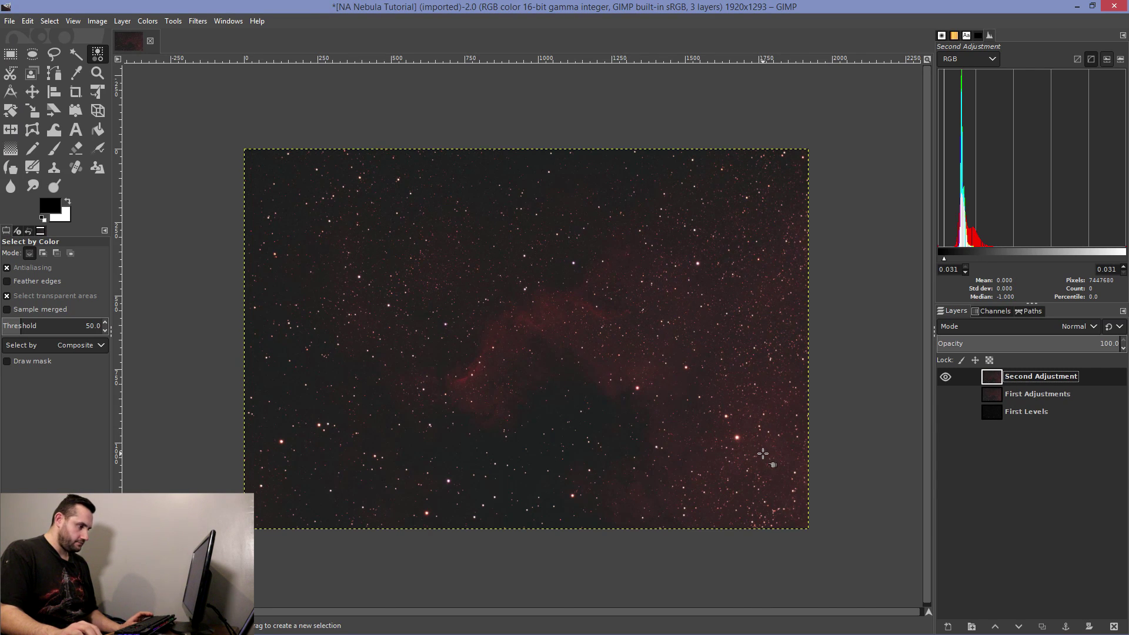
scroll(762, 453, up, 4)
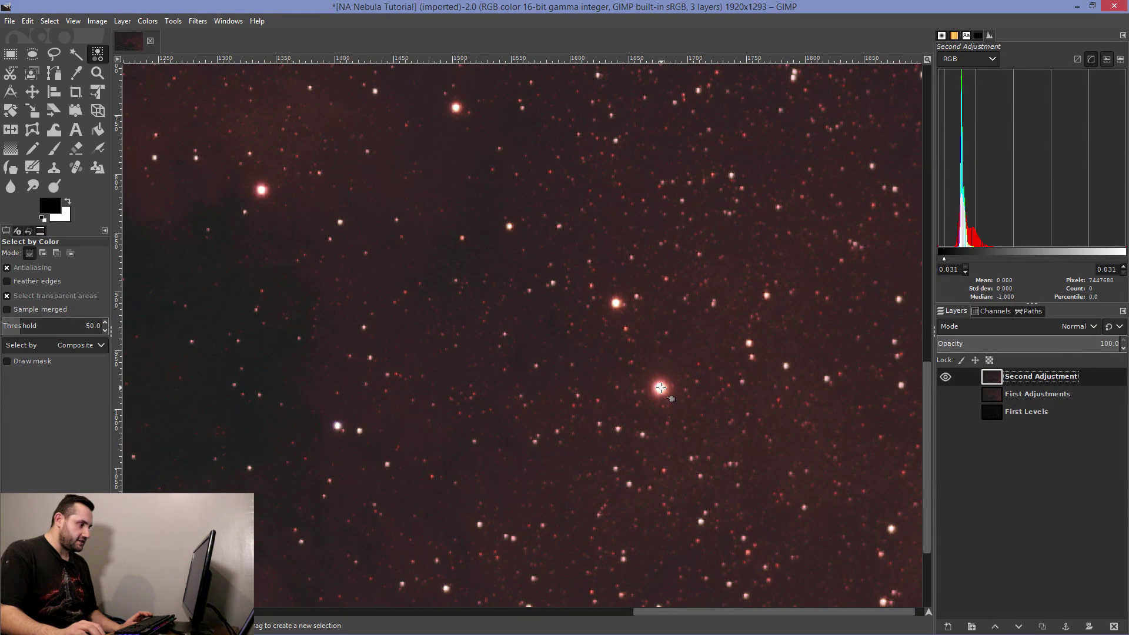
click(661, 387)
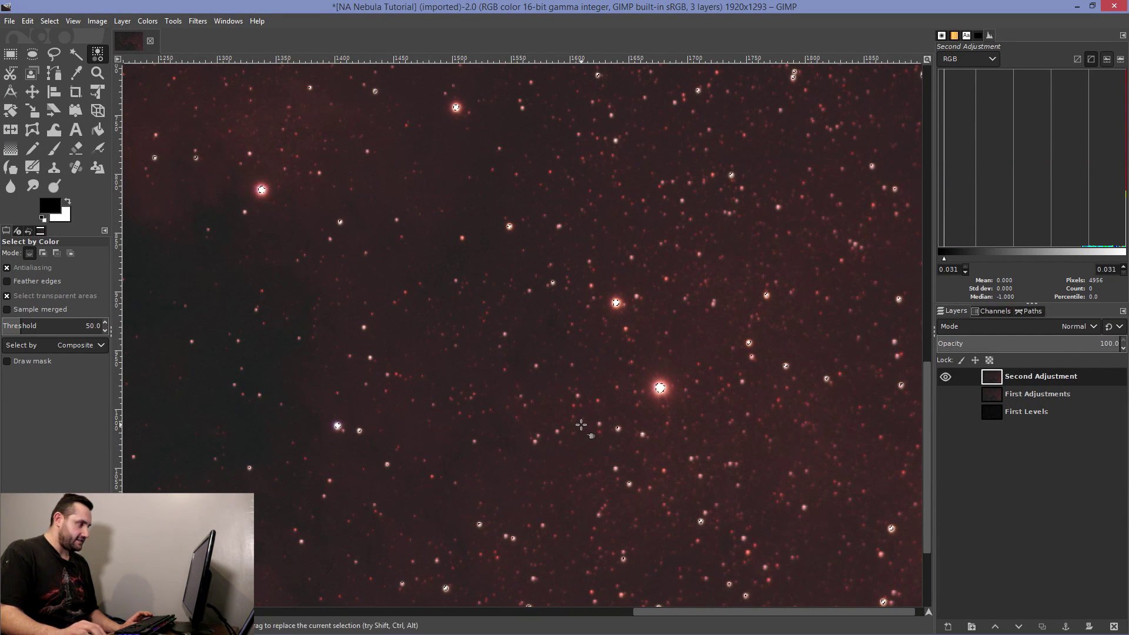
Step: Grow the star selection by 2 px
key(ctrl)
scroll(291, 215, down, 4)
scroll(241, 191, up, 3)
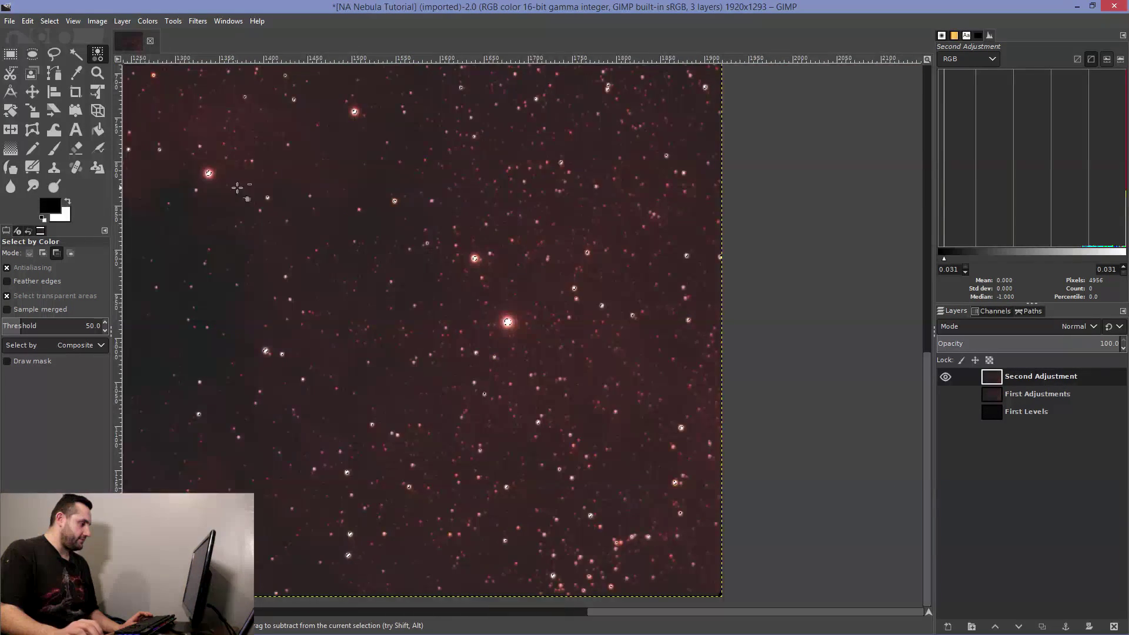
scroll(241, 191, down, 1)
drag(582, 612, 390, 577)
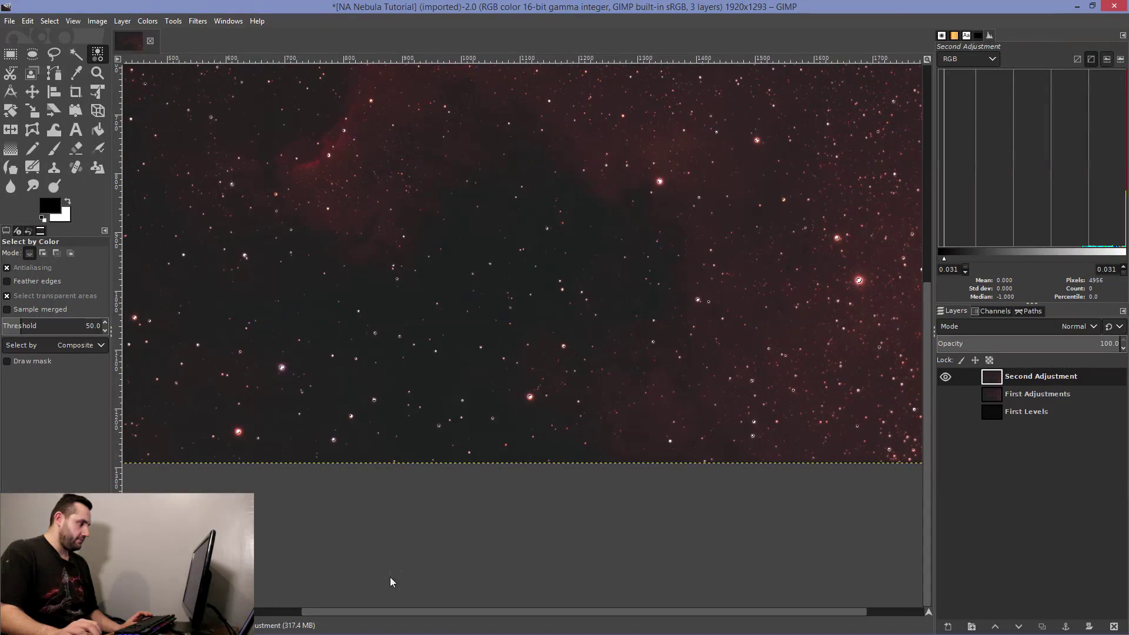
drag(927, 487, 923, 360)
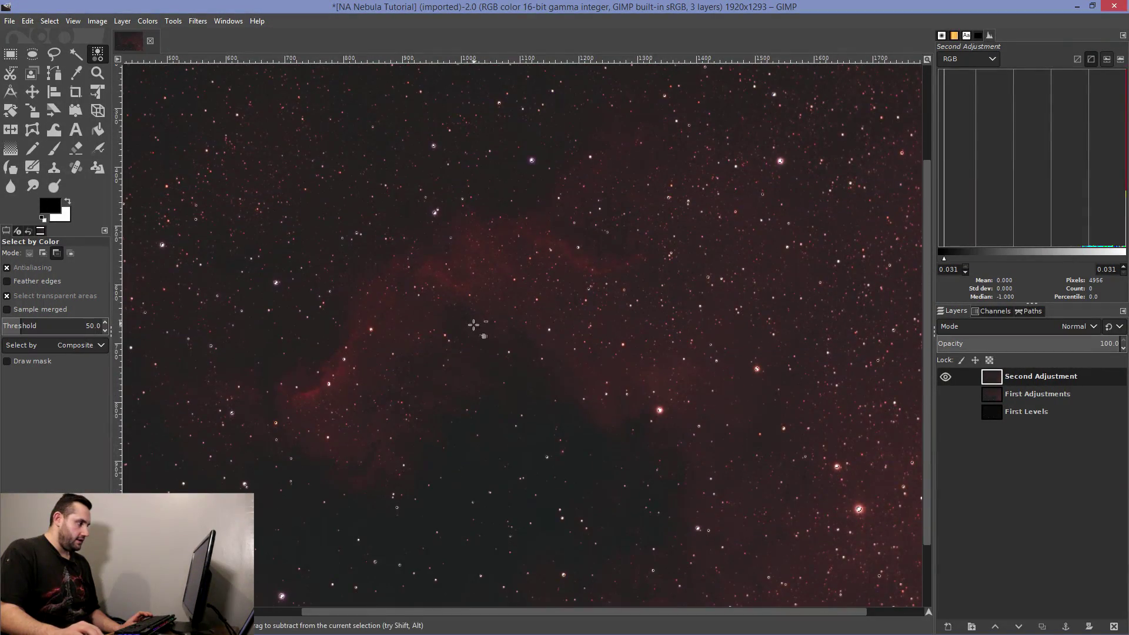
scroll(474, 324, down, 1)
click(50, 21)
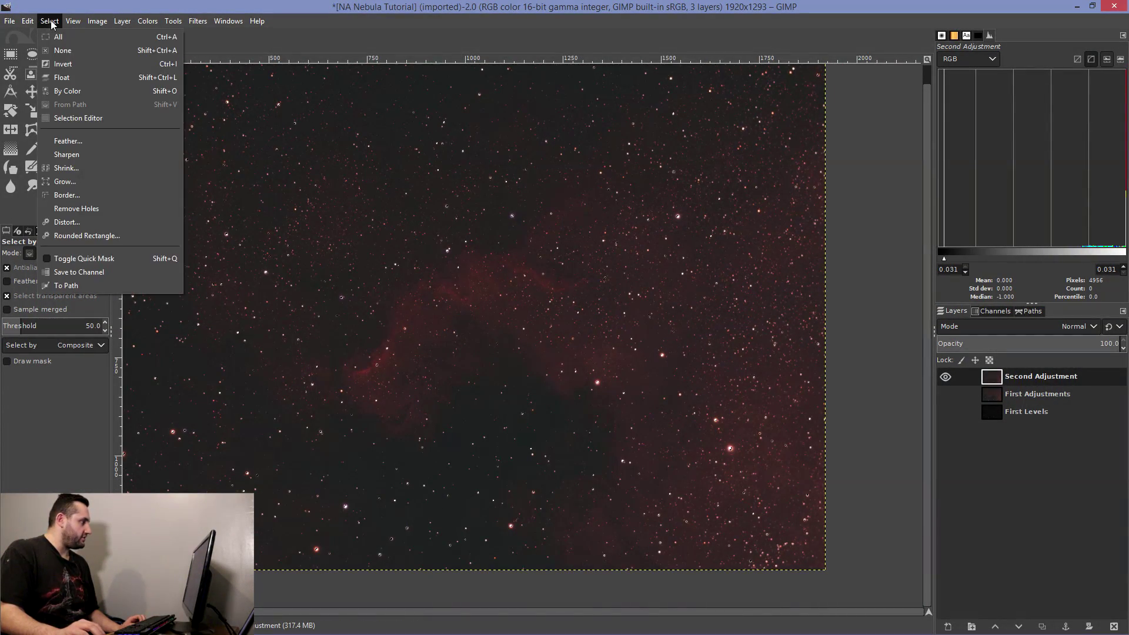
click(63, 181)
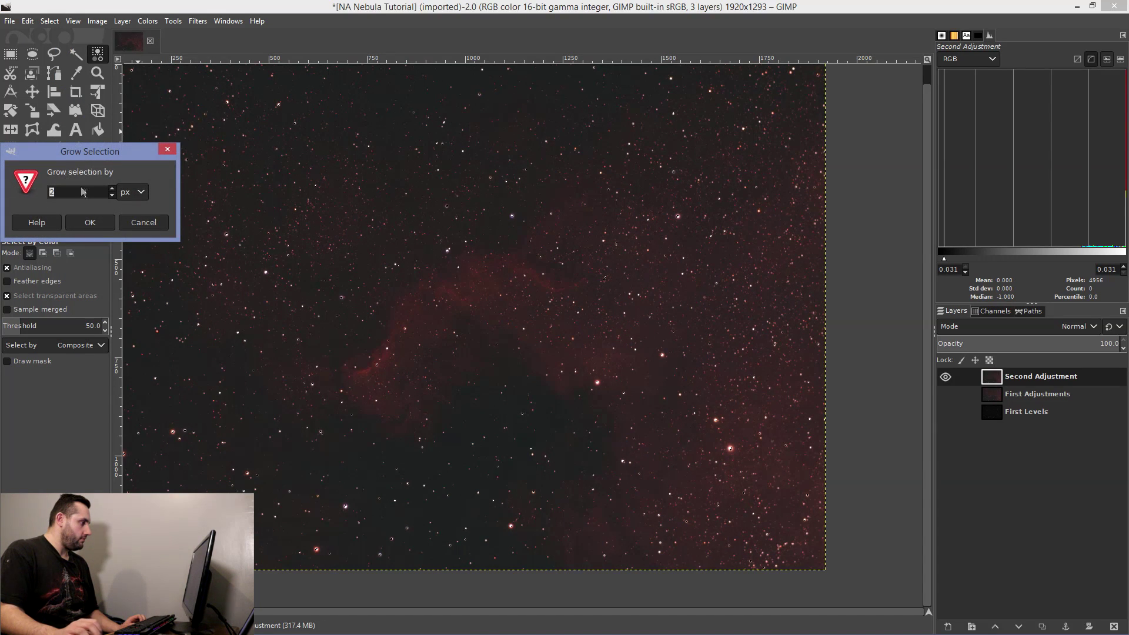
click(90, 223)
Step: Copy the selected stars and paste them into a new layer named Star Mask
scroll(650, 421, up, 3)
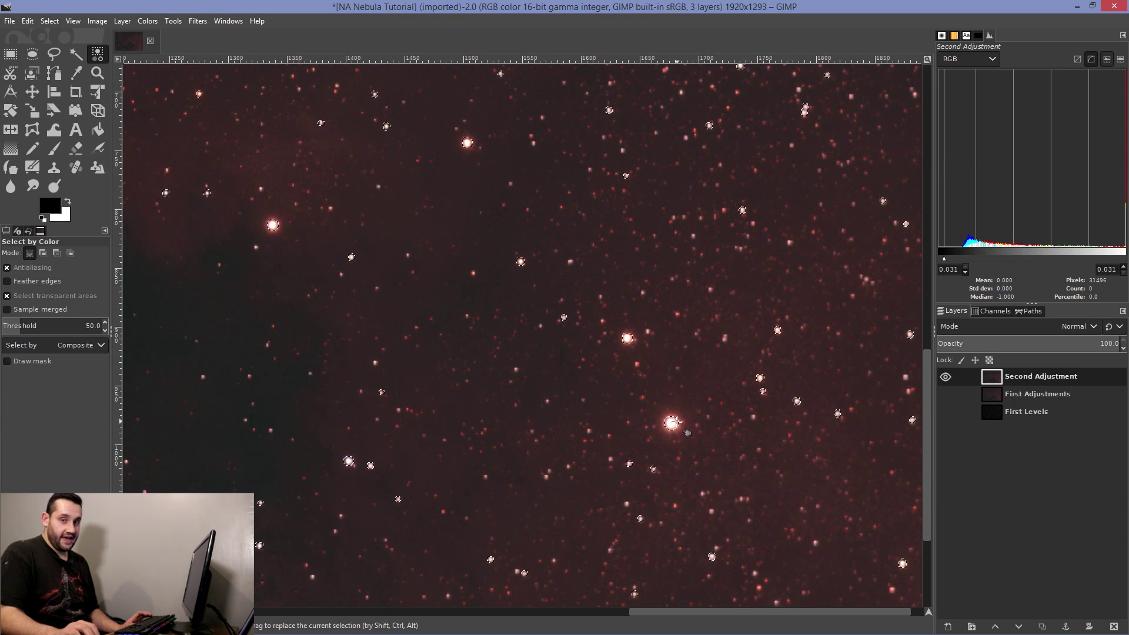
ctrl+scroll(524, 358, down, 3)
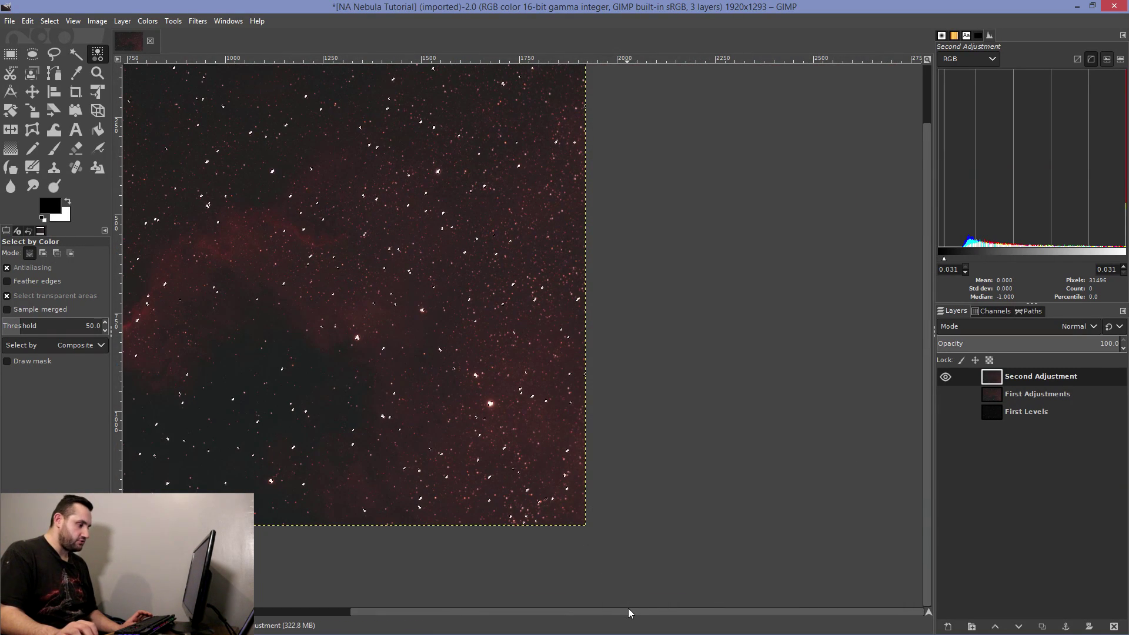
drag(547, 590, 412, 559)
drag(929, 475, 923, 415)
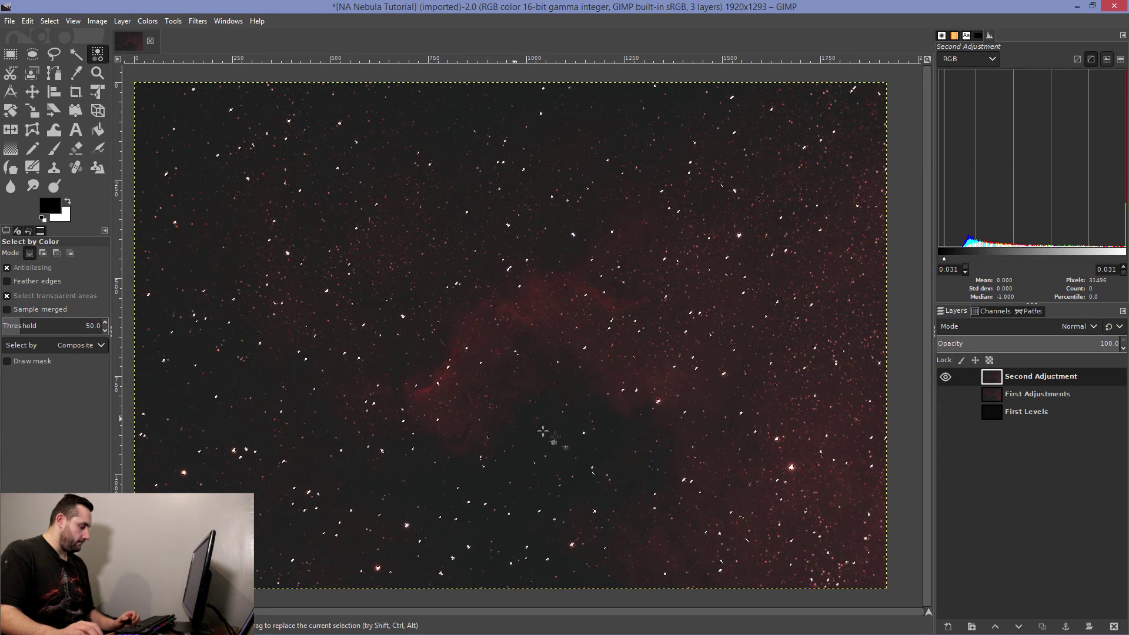
key(ctrl+c)
key(ctrl+v)
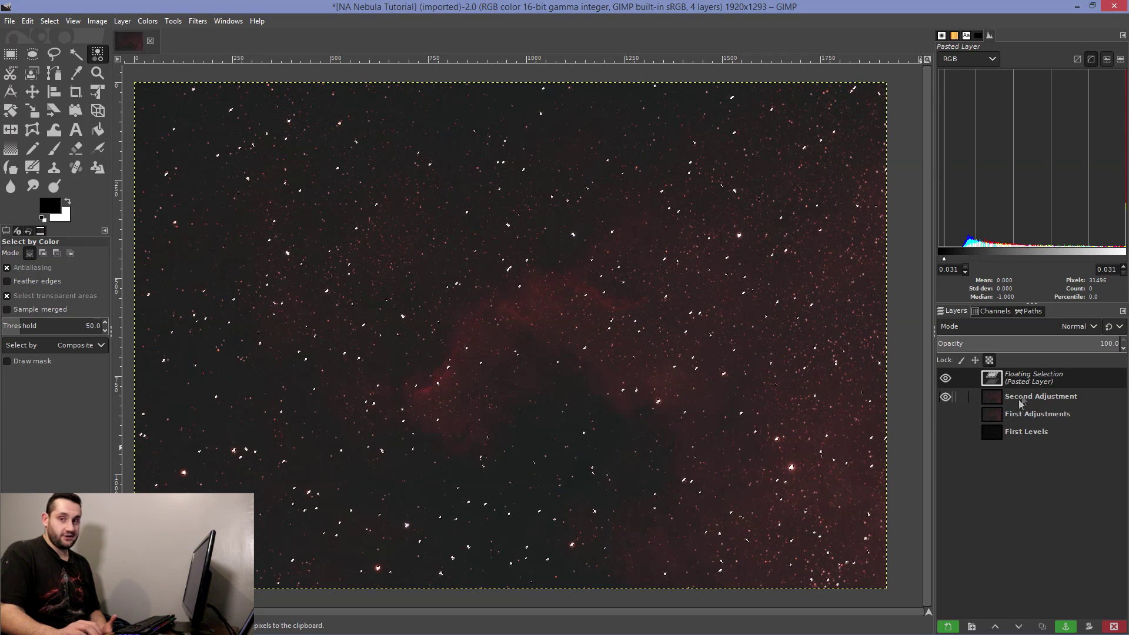
click(952, 627)
double_click(1029, 376)
text(Star Mask)
key(Return)
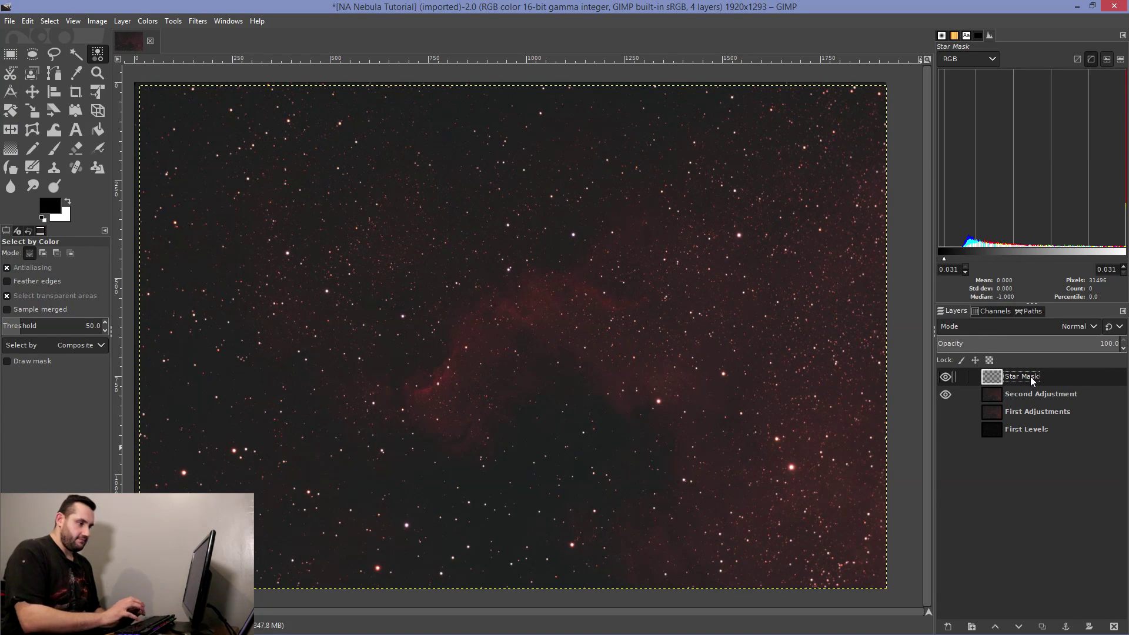
Step: Move the Star Mask layer below Second Adjustment and hide it, leaving Second Adjustment active
click(944, 394)
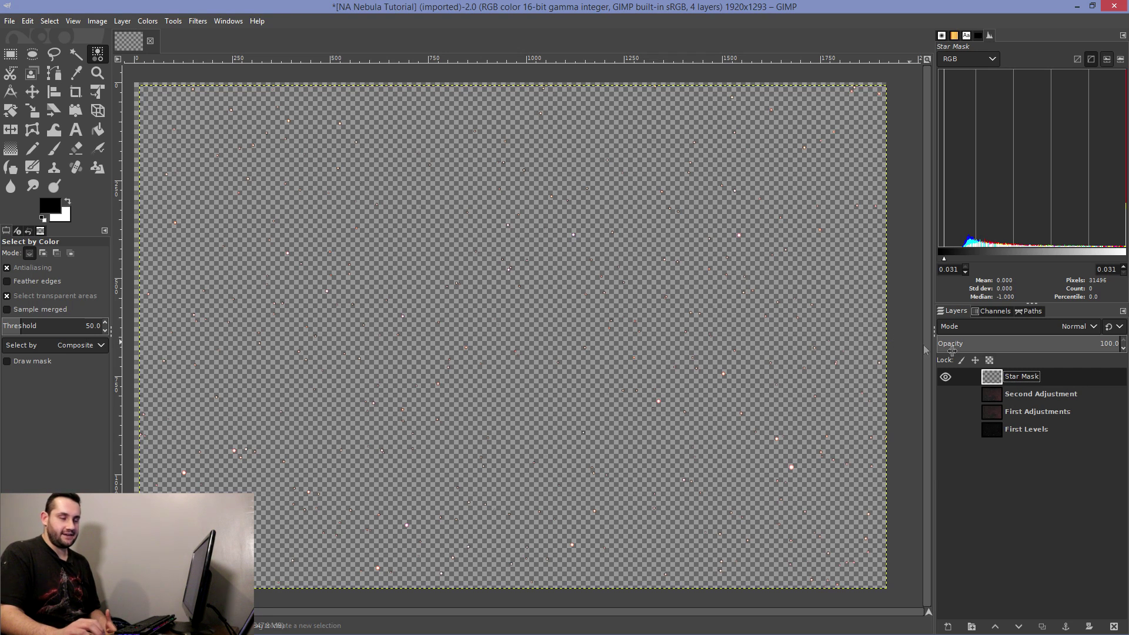
click(946, 394)
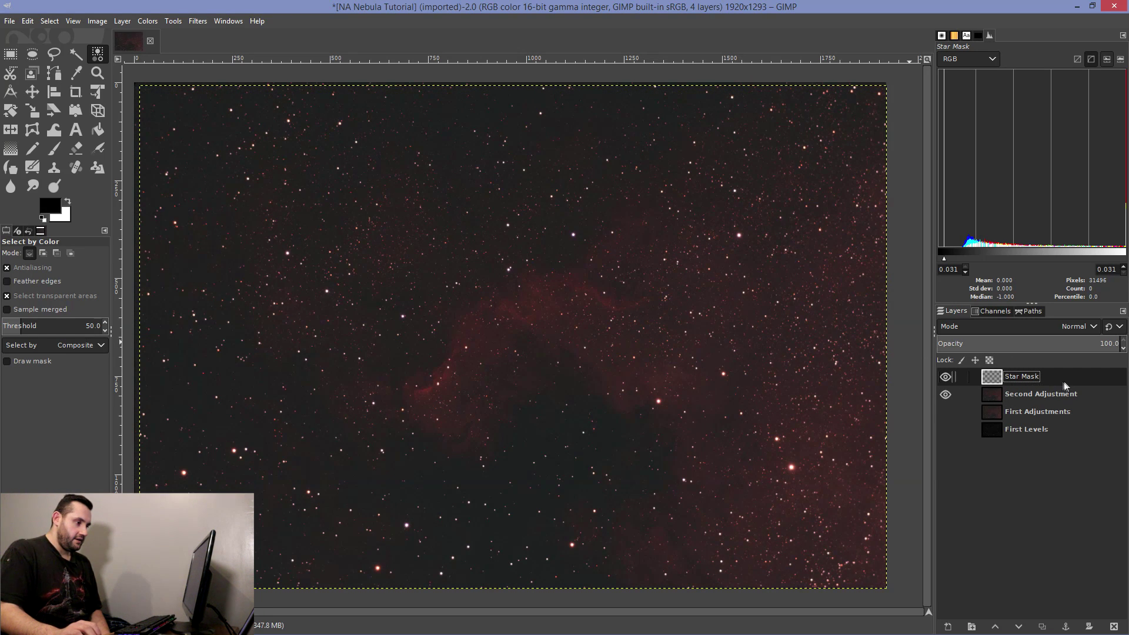
drag(1066, 375, 1061, 409)
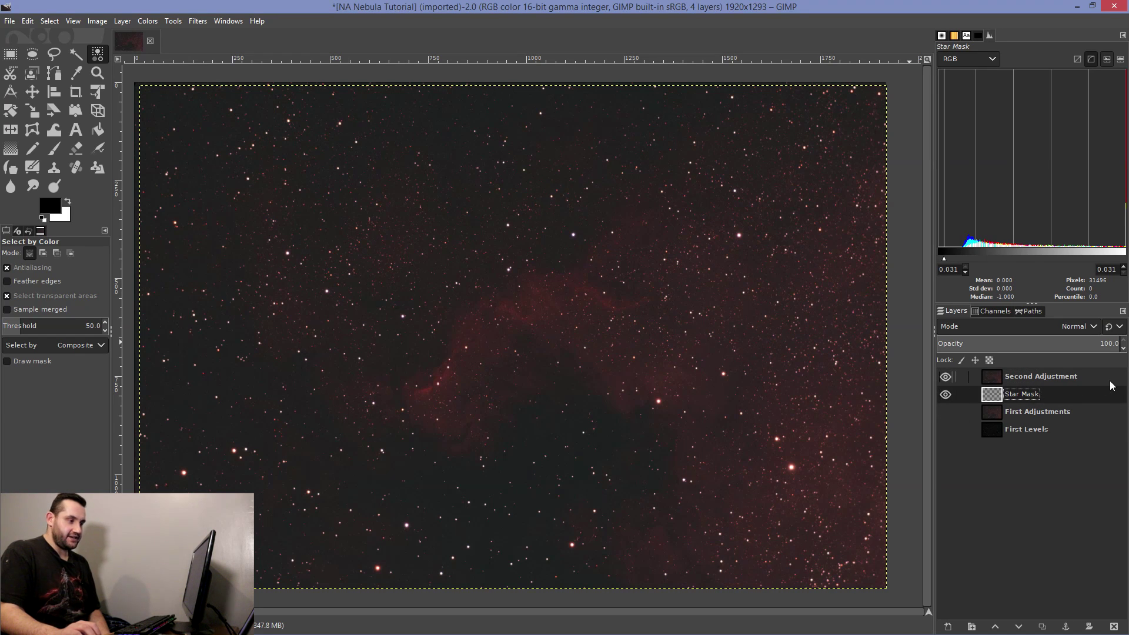
click(1110, 381)
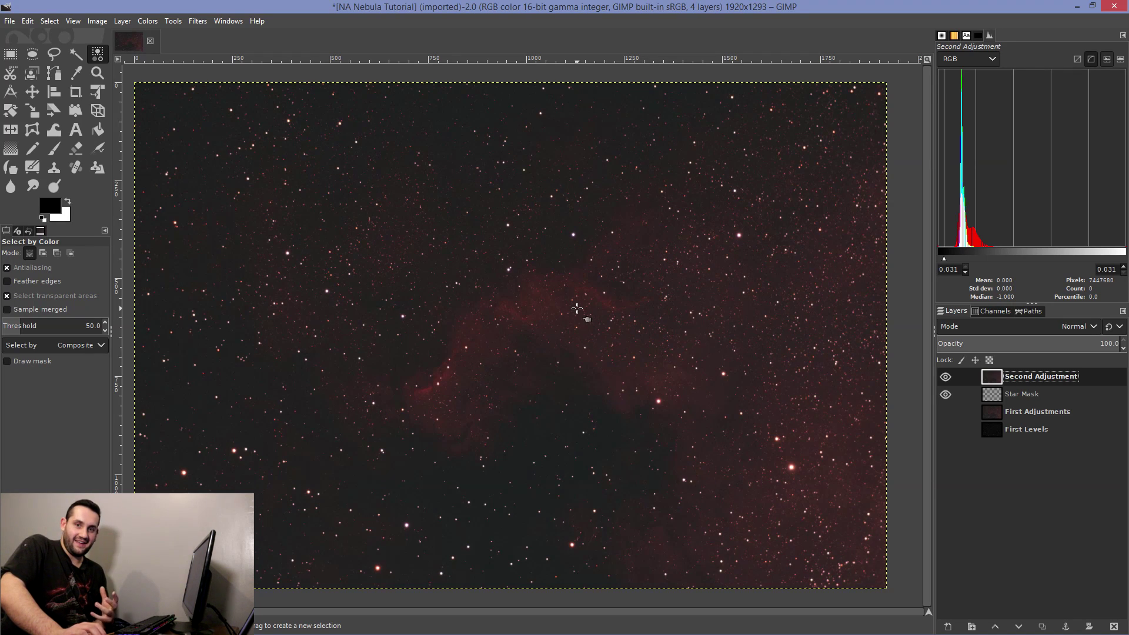
click(945, 395)
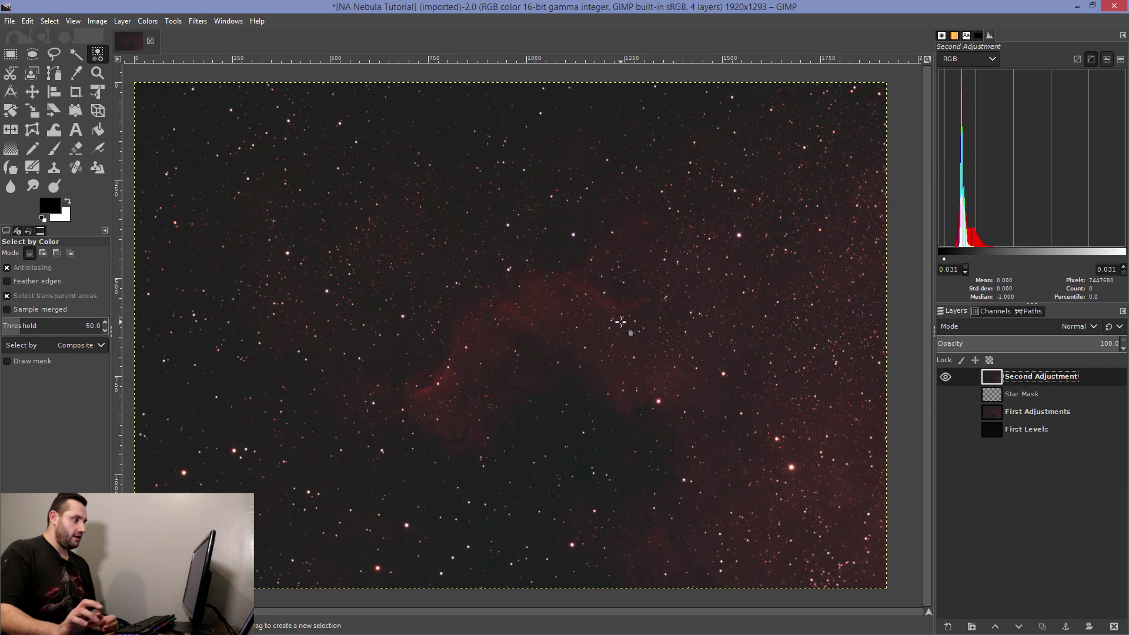
Step: Create a selection from the Star Mask layer's alpha and add an inverted layer mask from that selection to Second Adjustment
alt+click(991, 395)
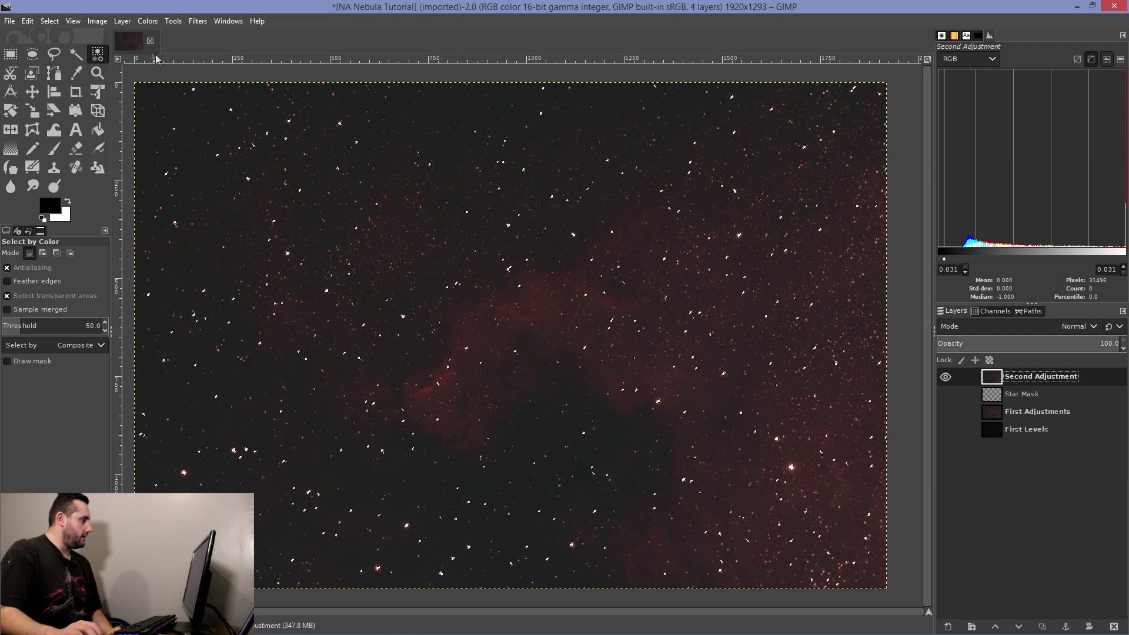
click(123, 22)
mouse_move(144, 153)
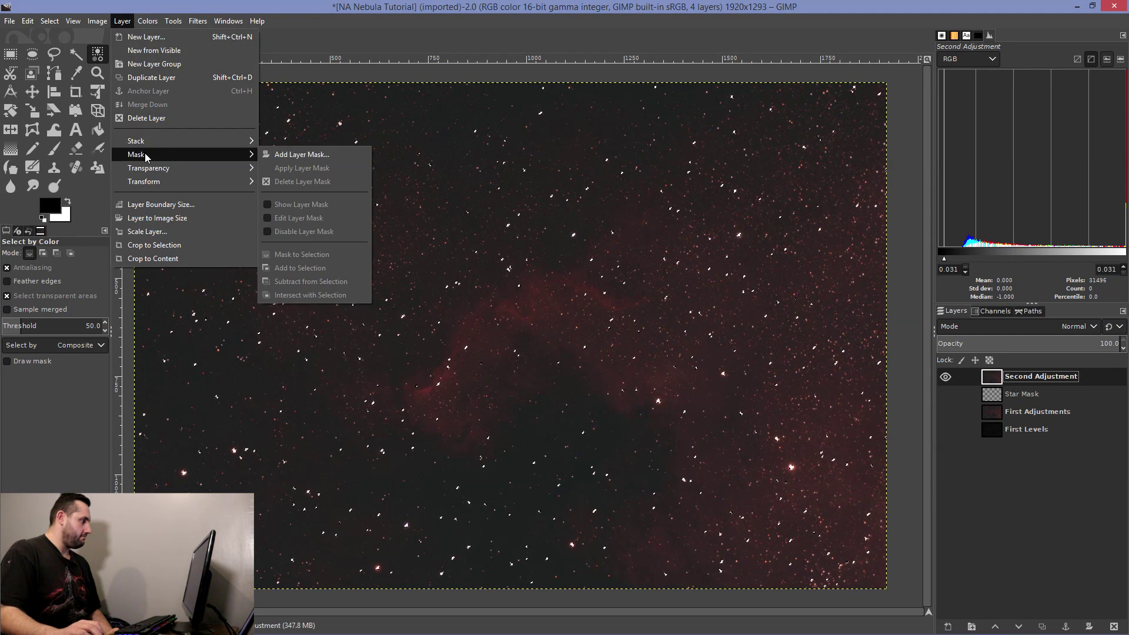
click(302, 155)
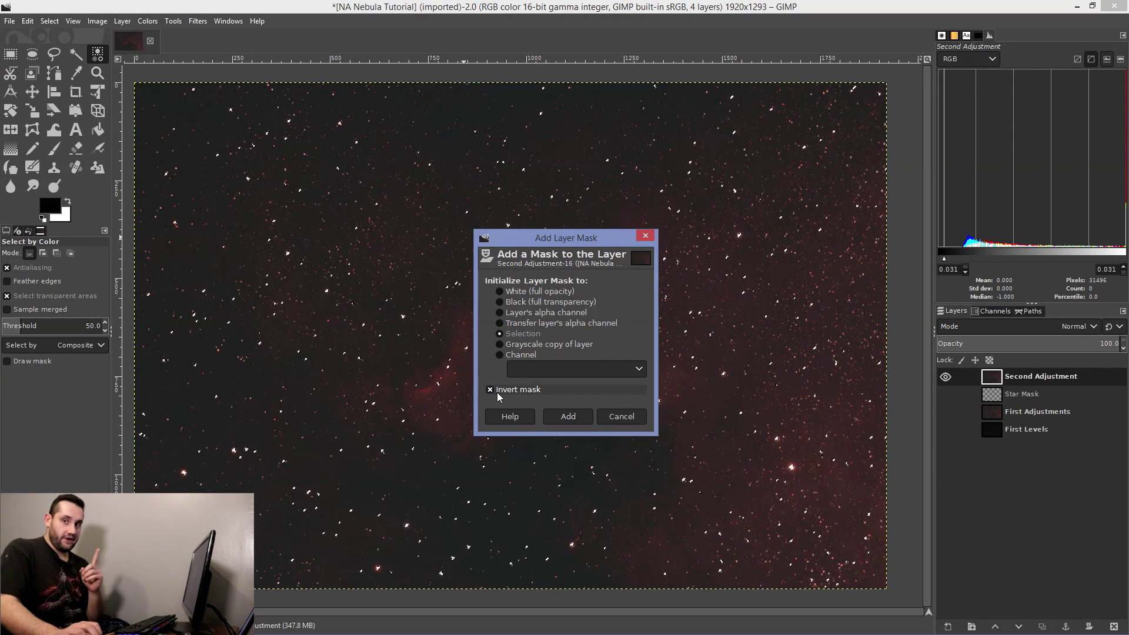
click(580, 418)
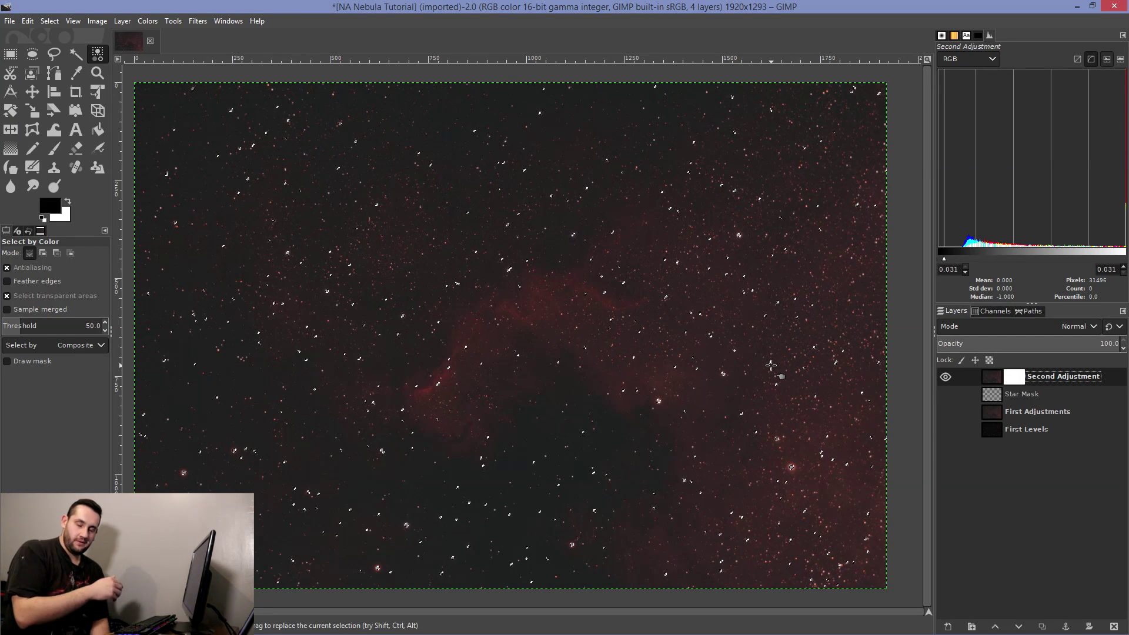
Step: Show the Second Adjustment layer's mask on the canvas and clear the star selection
right_click(1019, 377)
click(994, 290)
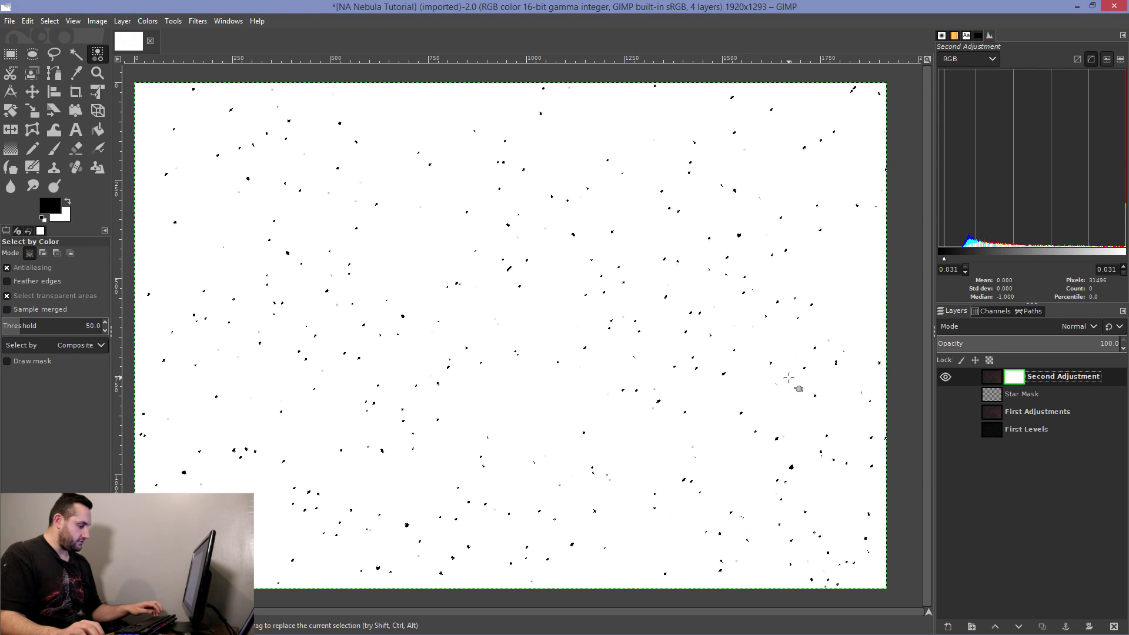
key(ctrl+shift+a)
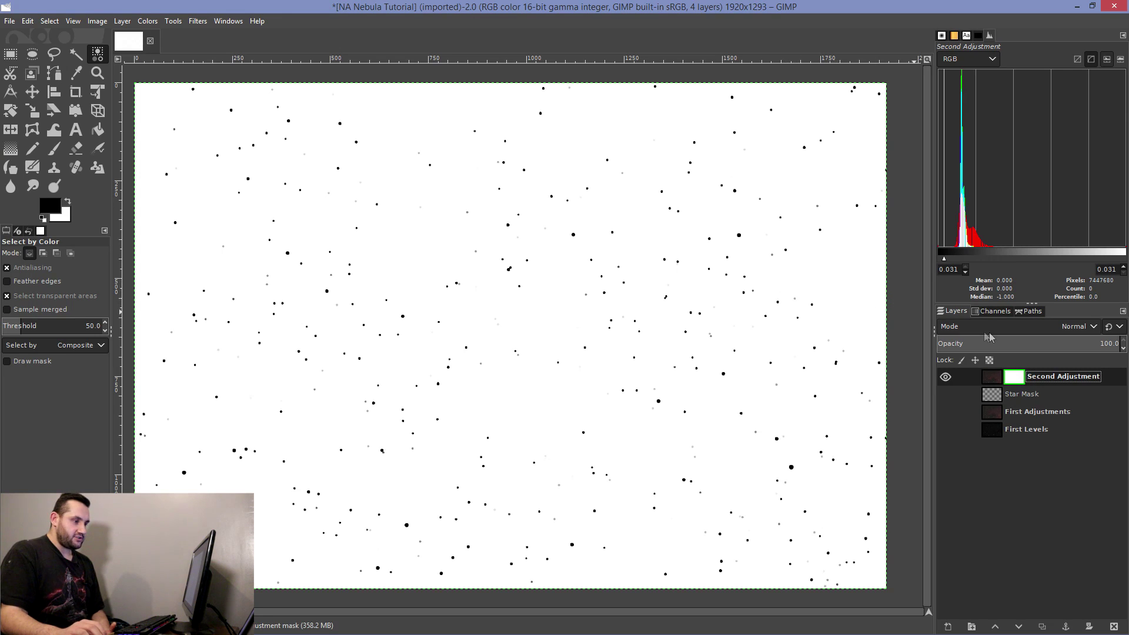
Step: Stop showing the layer mask and examine the masked-out stars up close
right_click(1011, 381)
click(1033, 290)
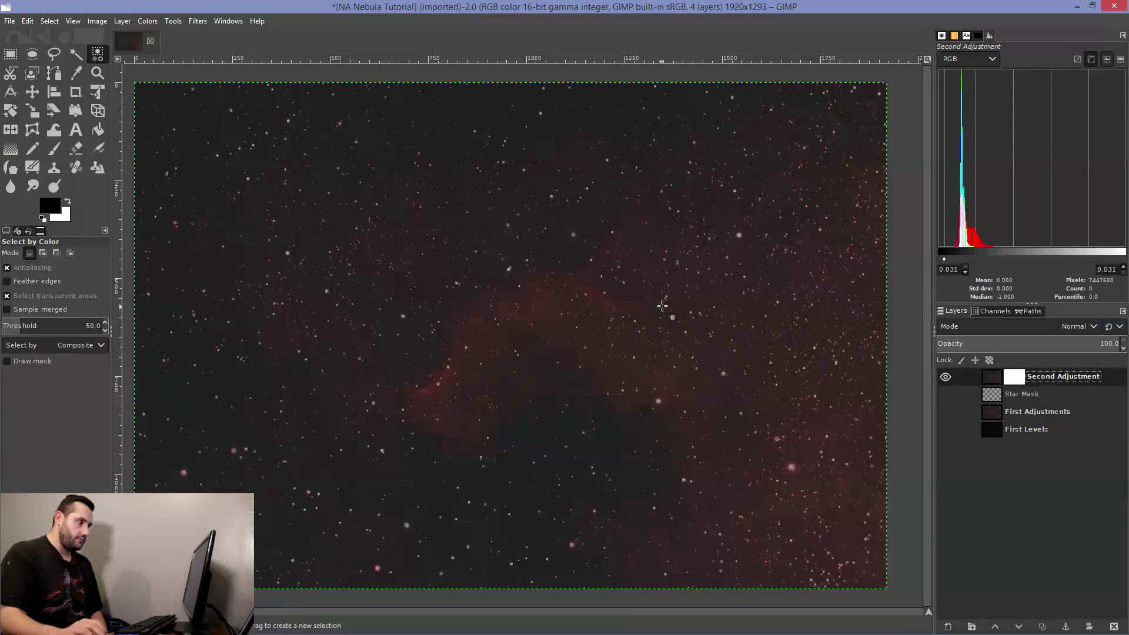
scroll(714, 287, up, 4)
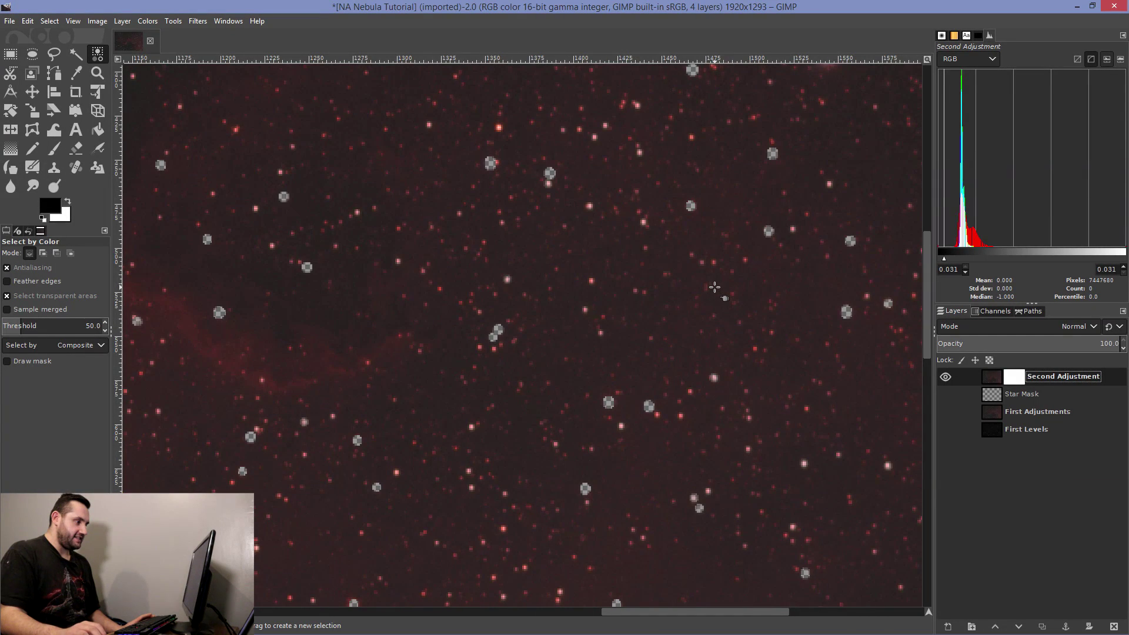
scroll(714, 287, up, 5)
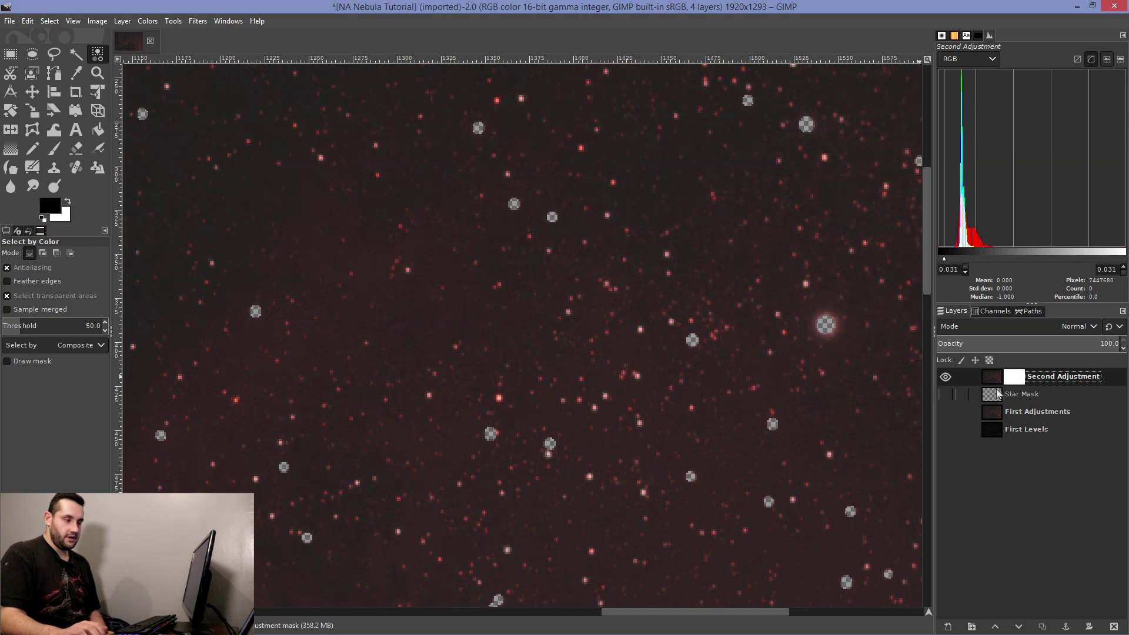
Step: Compare the masked stars with Star Mask and First Levels shown beneath them, leaving only Star Mask visible under Second Adjustment
click(946, 394)
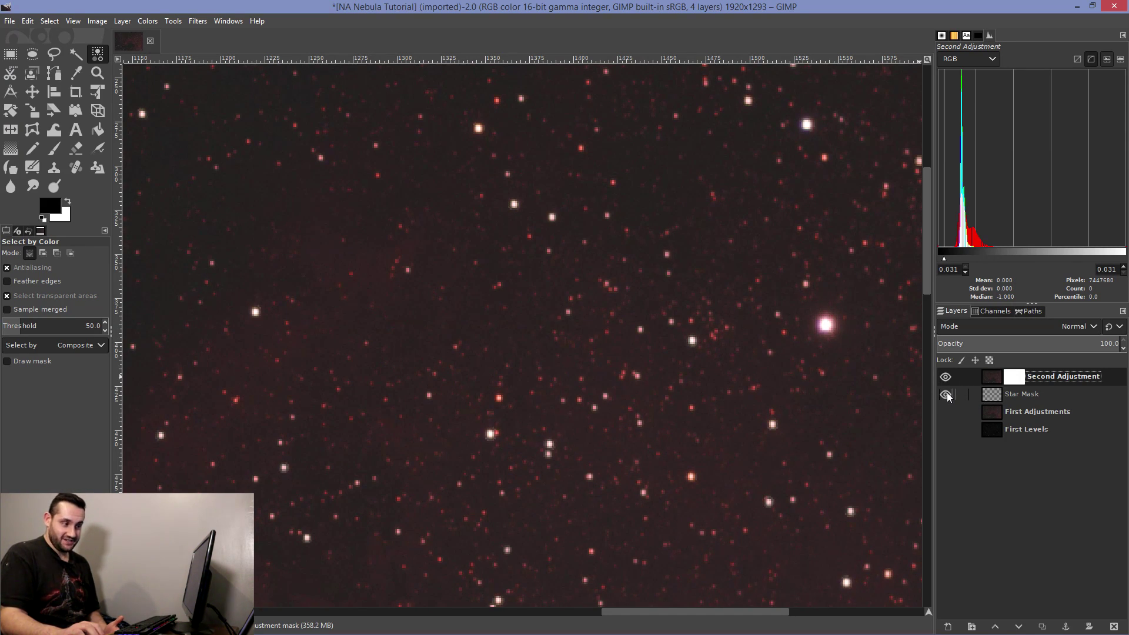
click(946, 394)
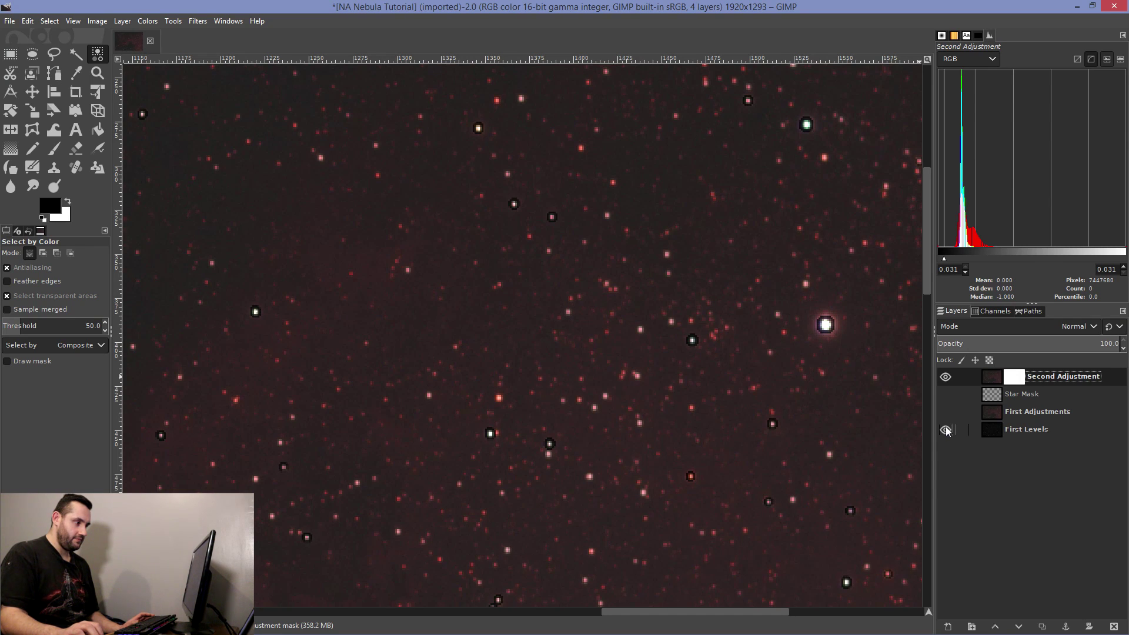
click(945, 394)
scroll(622, 366, down, 7)
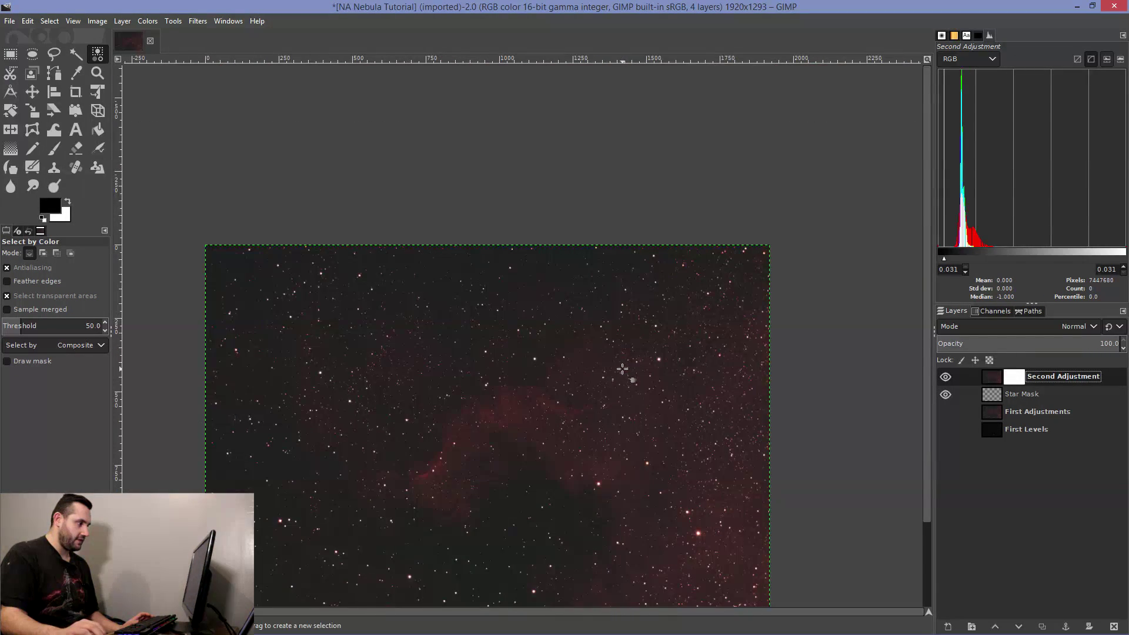
scroll(769, 374, up, 2)
drag(687, 612, 537, 608)
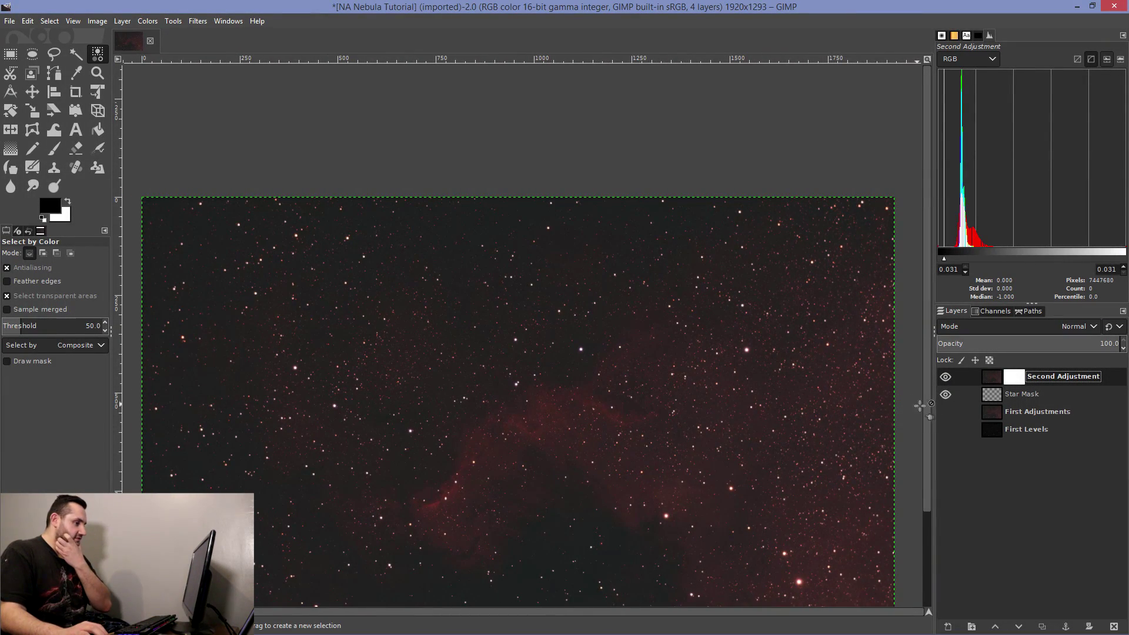
scroll(925, 408, down, 3)
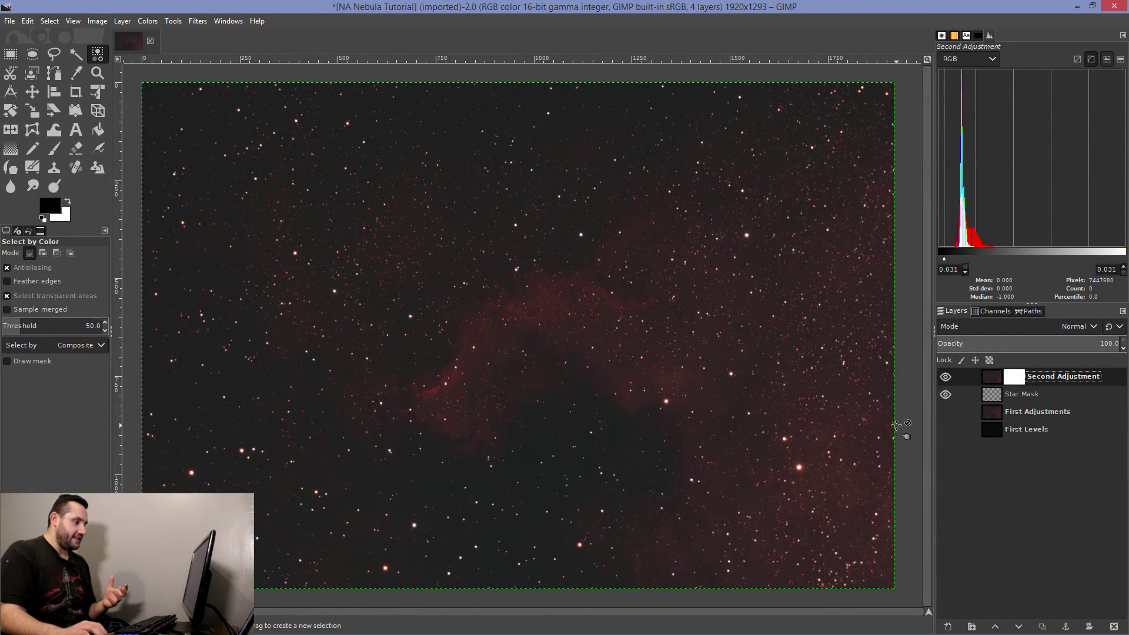
Step: Brighten the Second Adjustment layer's image with a Value curve through about 23.44/50.78 and 62.19/83.59
click(992, 379)
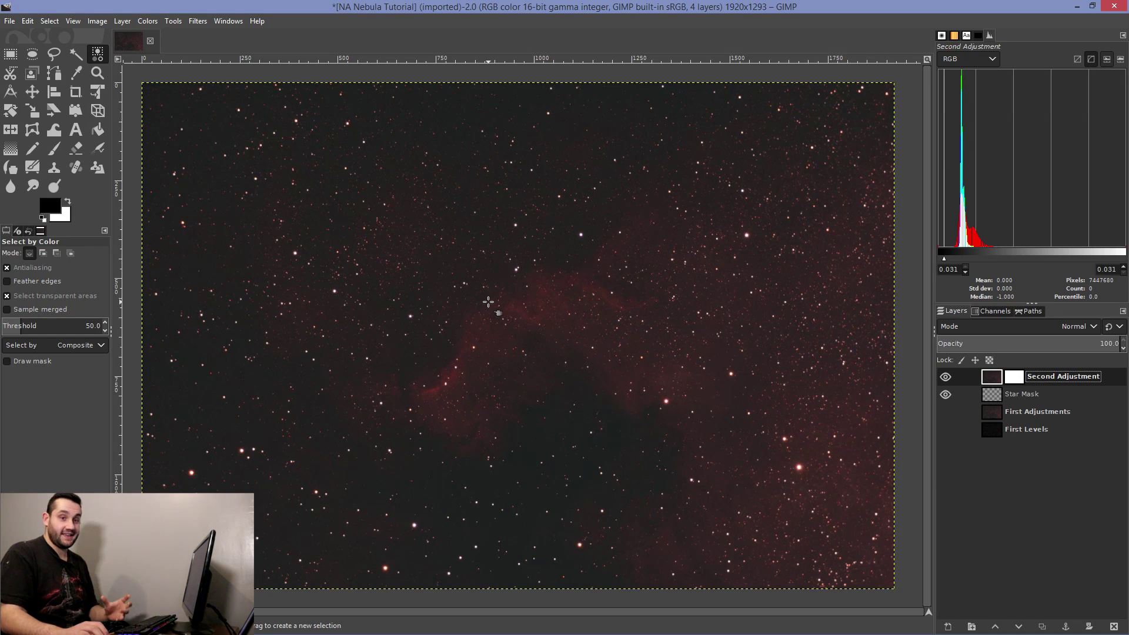
click(149, 21)
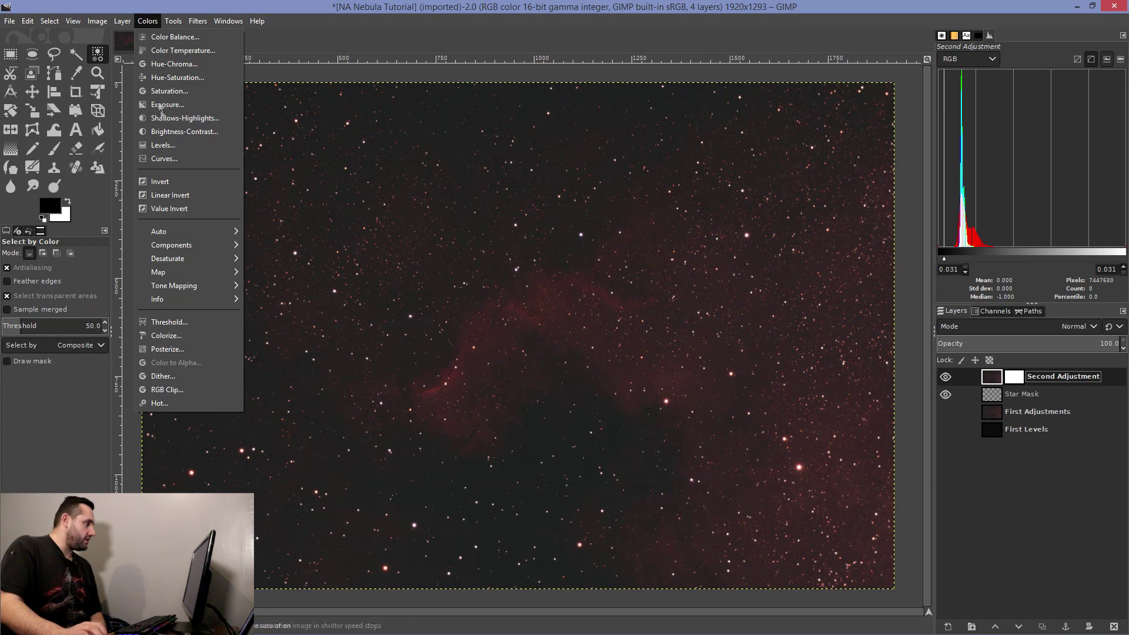
click(162, 157)
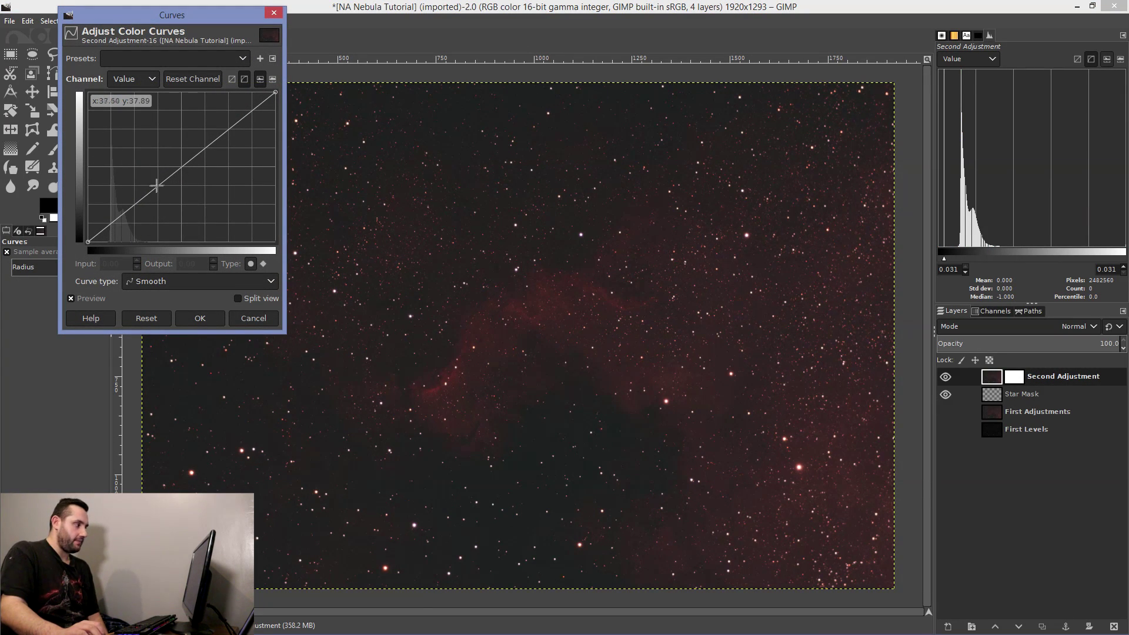
drag(154, 190, 129, 168)
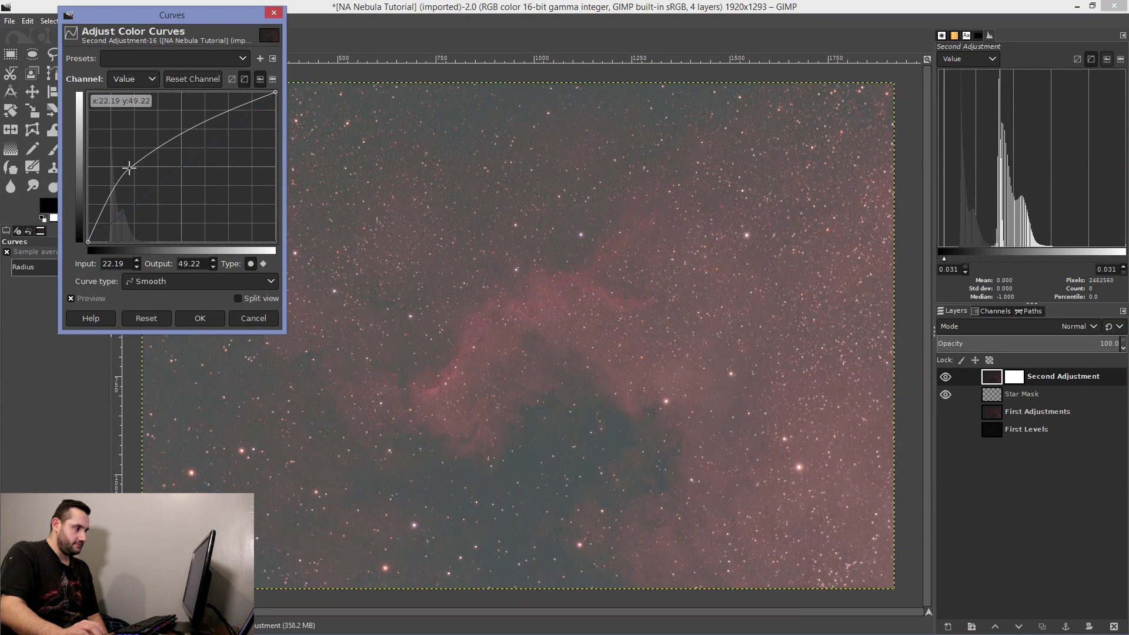
drag(129, 168, 104, 165)
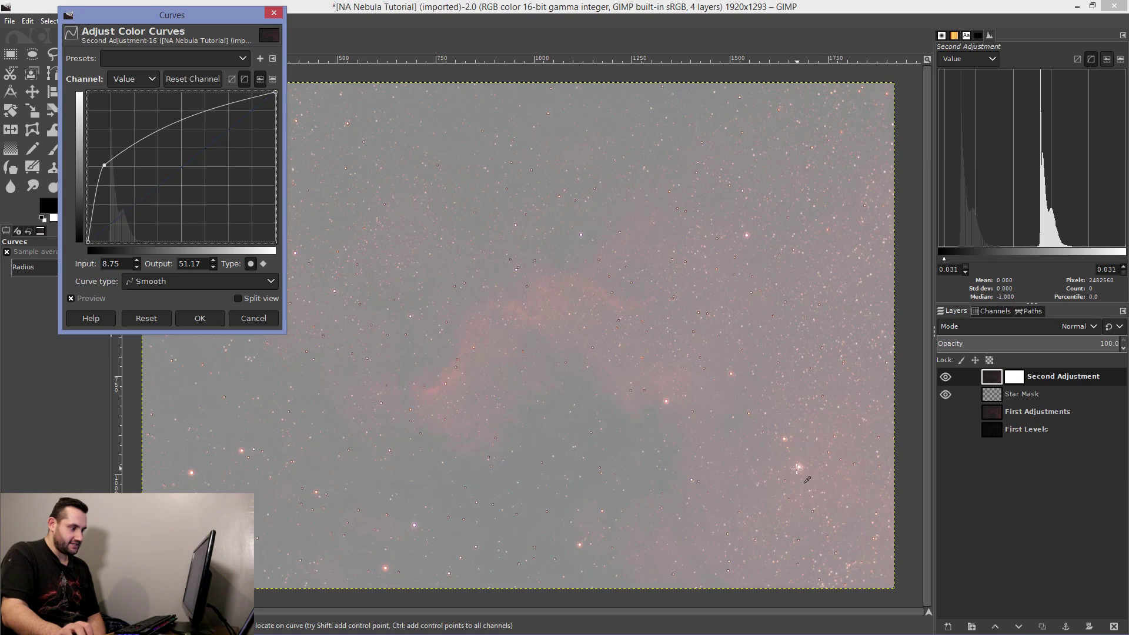
drag(106, 165, 132, 166)
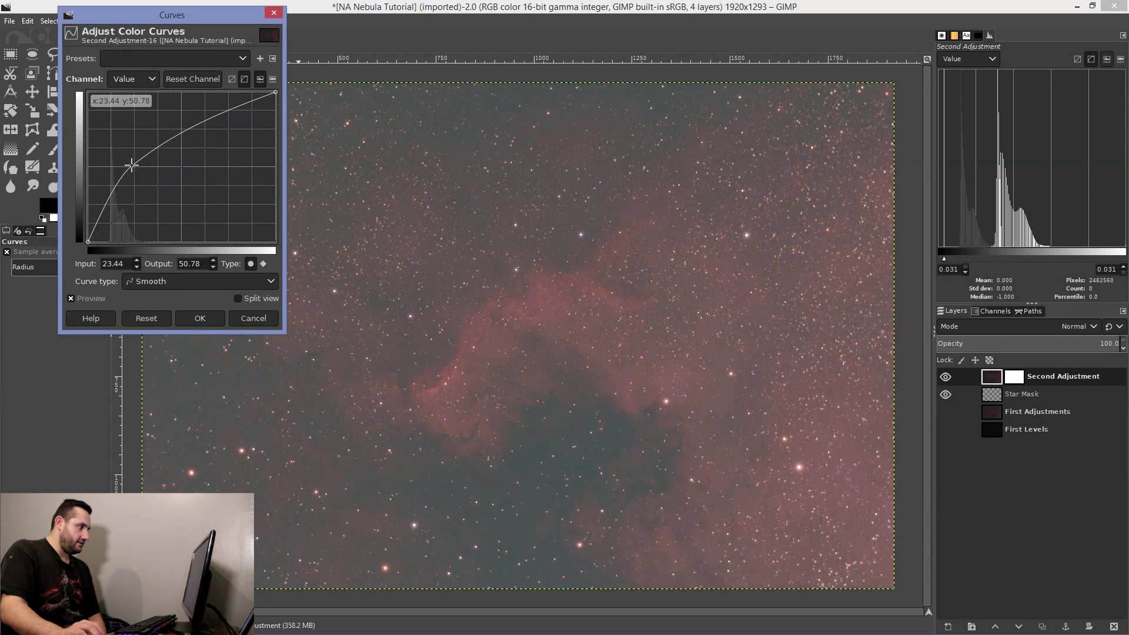
click(204, 116)
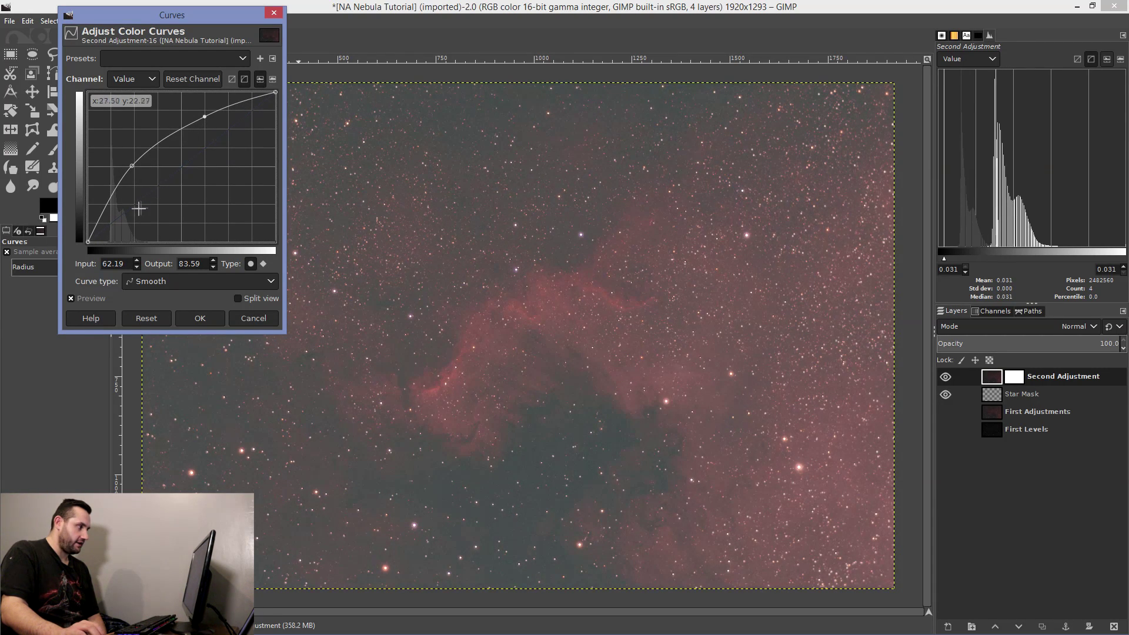
click(200, 318)
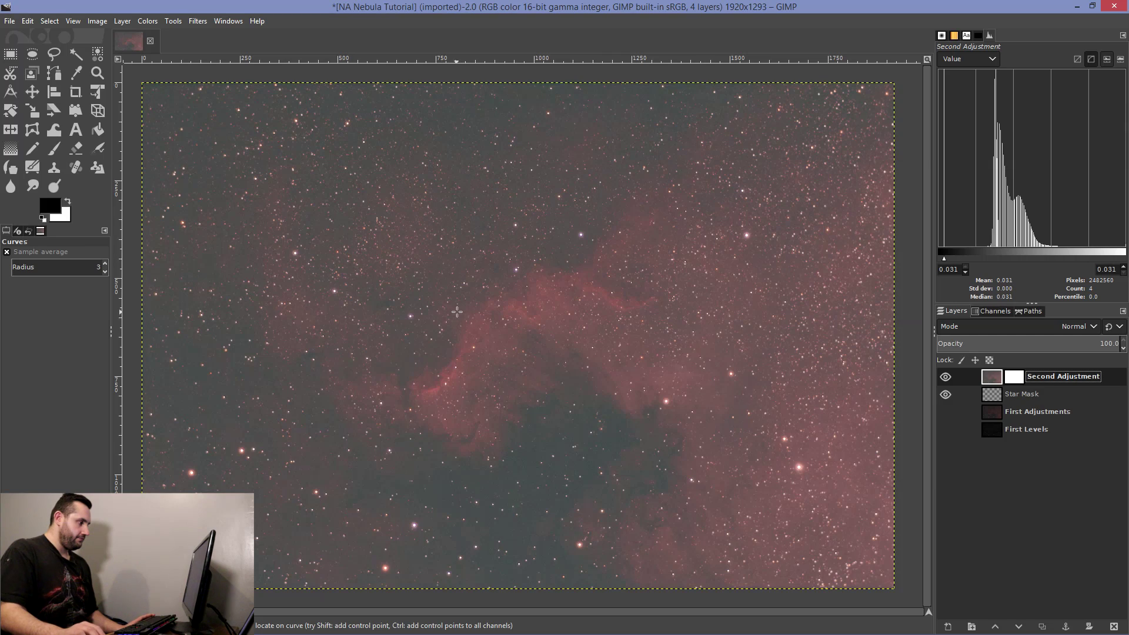
Step: Apply Levels to Second Adjustment with the Value input black point at 16.00 and white point at 95.20
key(minus)
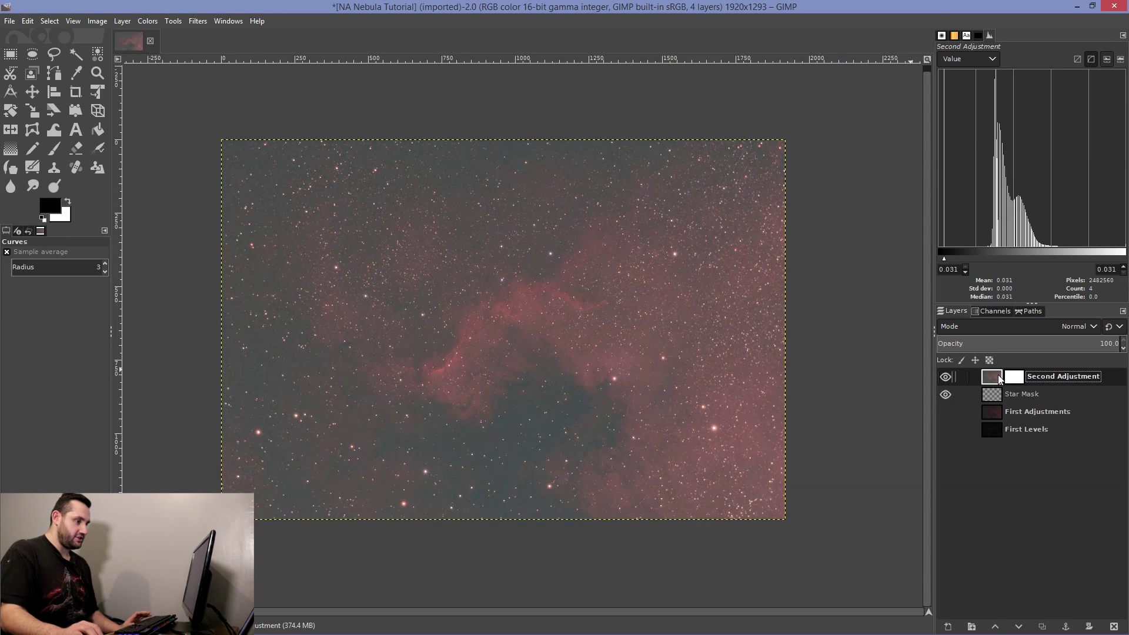
click(158, 22)
click(158, 154)
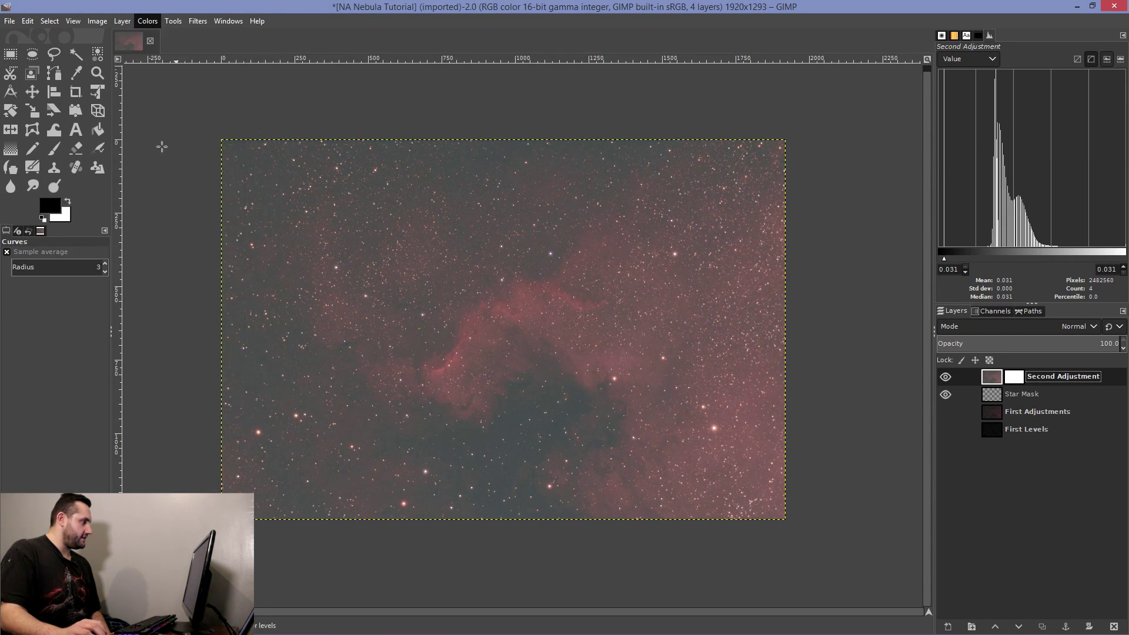
drag(86, 147, 116, 147)
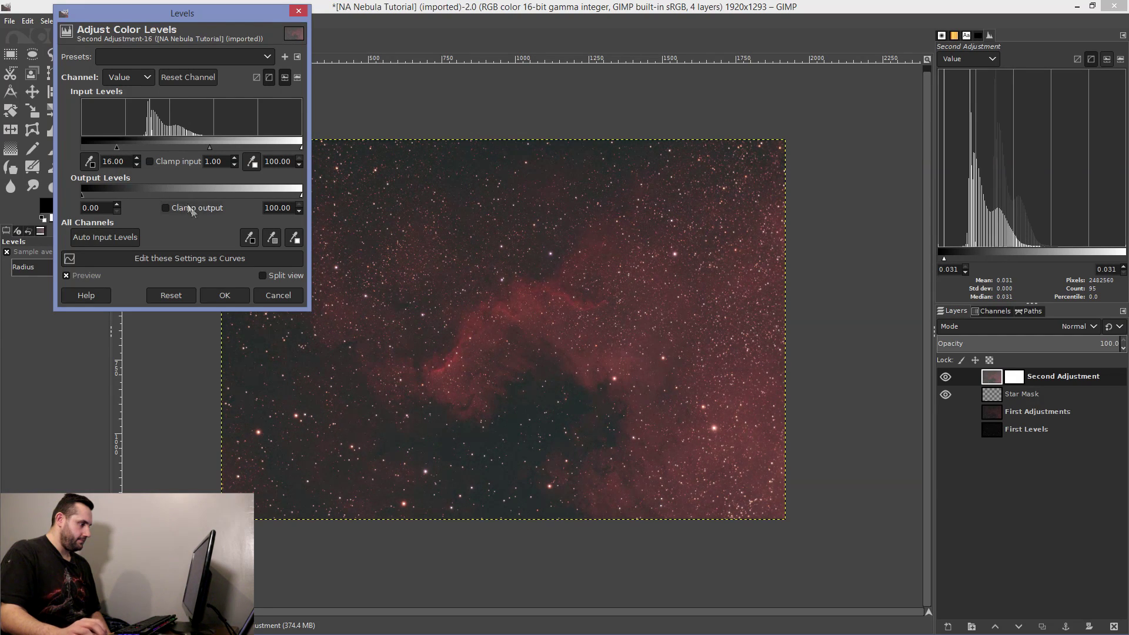
drag(301, 147, 290, 149)
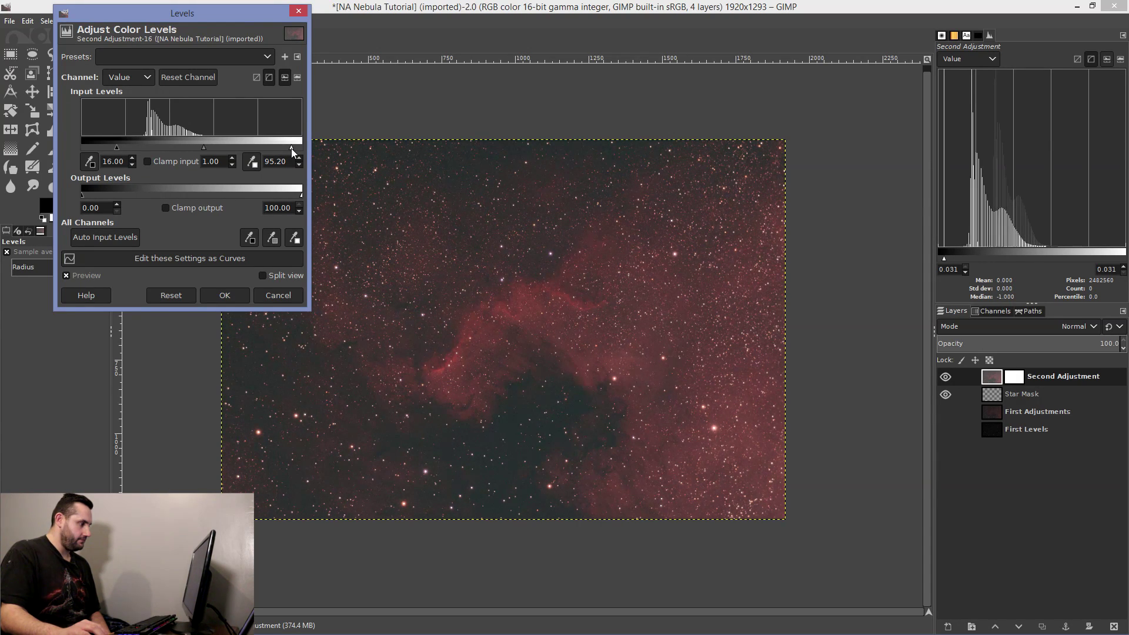
click(224, 295)
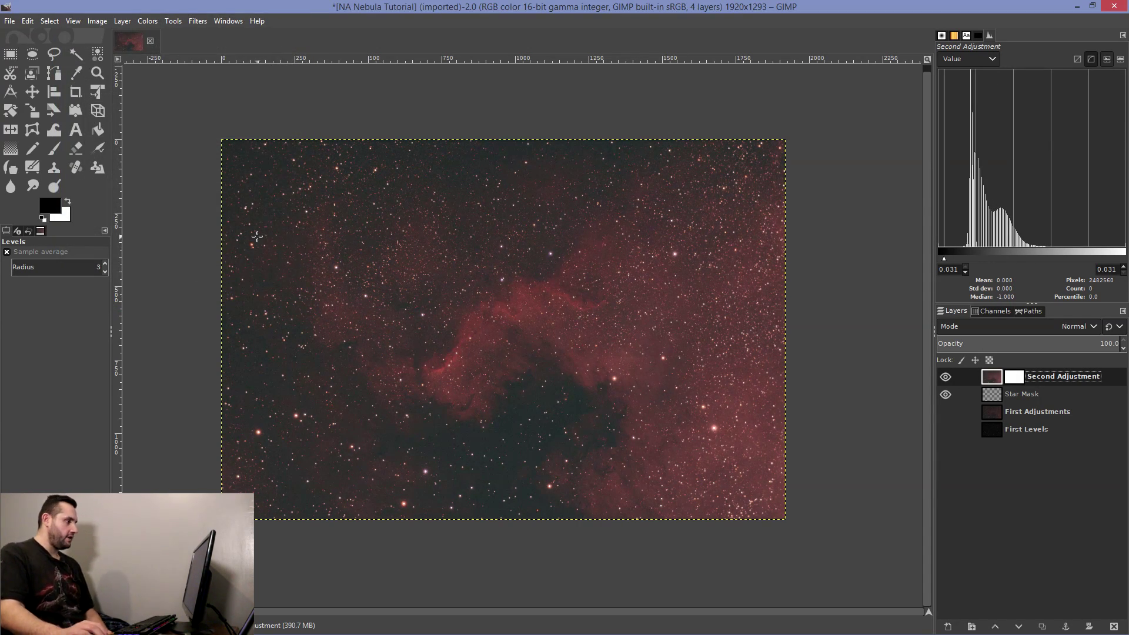
click(19, 55)
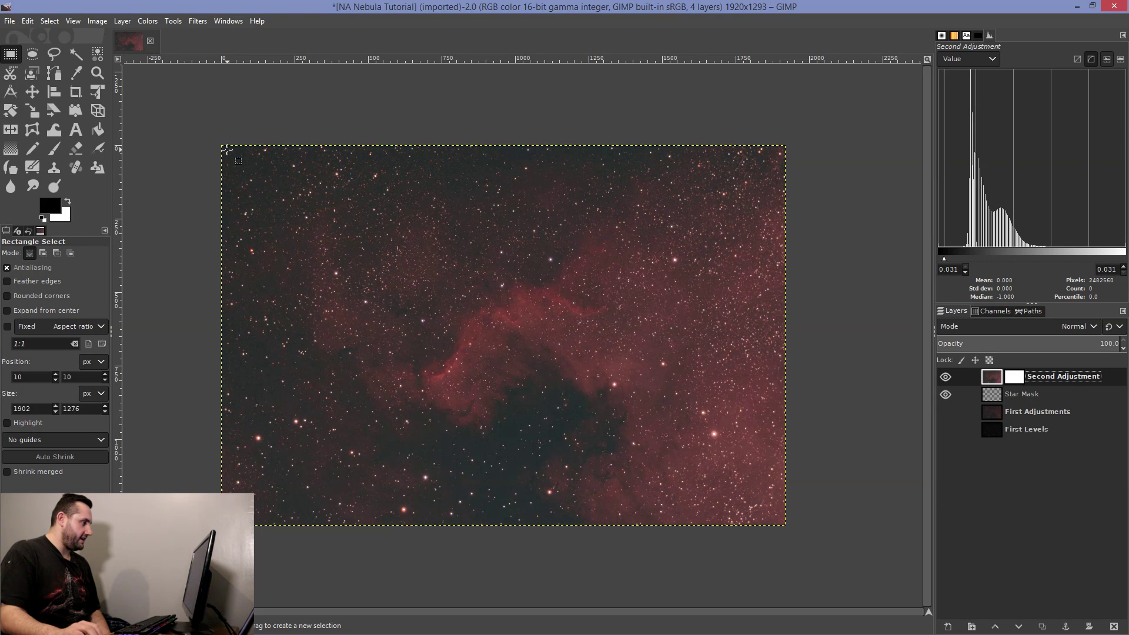
drag(226, 150, 576, 393)
drag(589, 402, 755, 501)
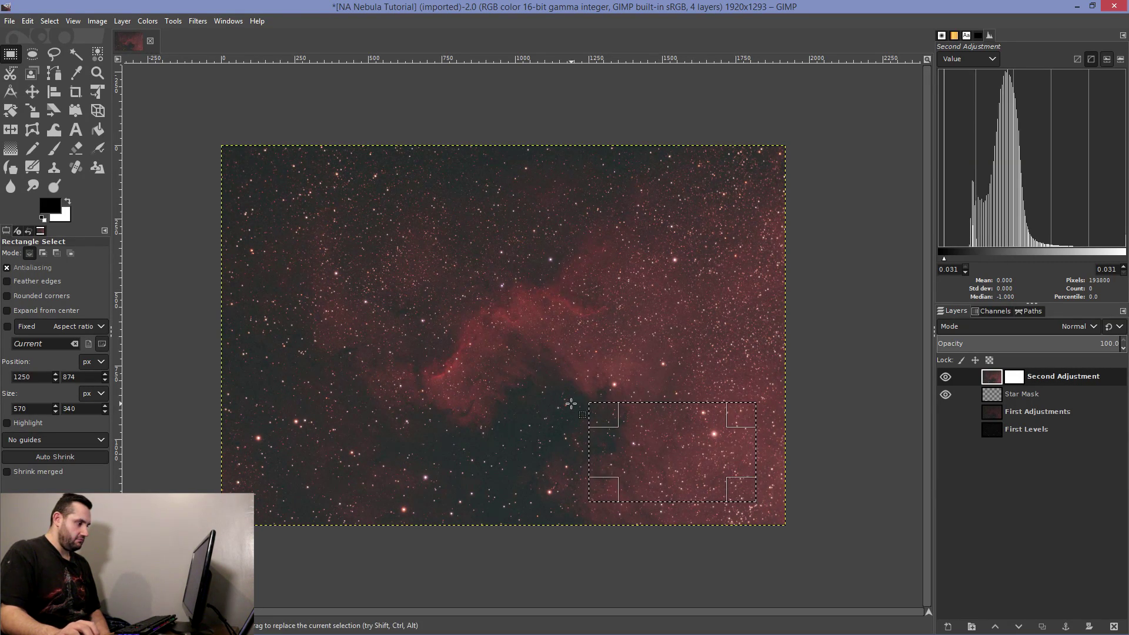
key(ctrl+shift)
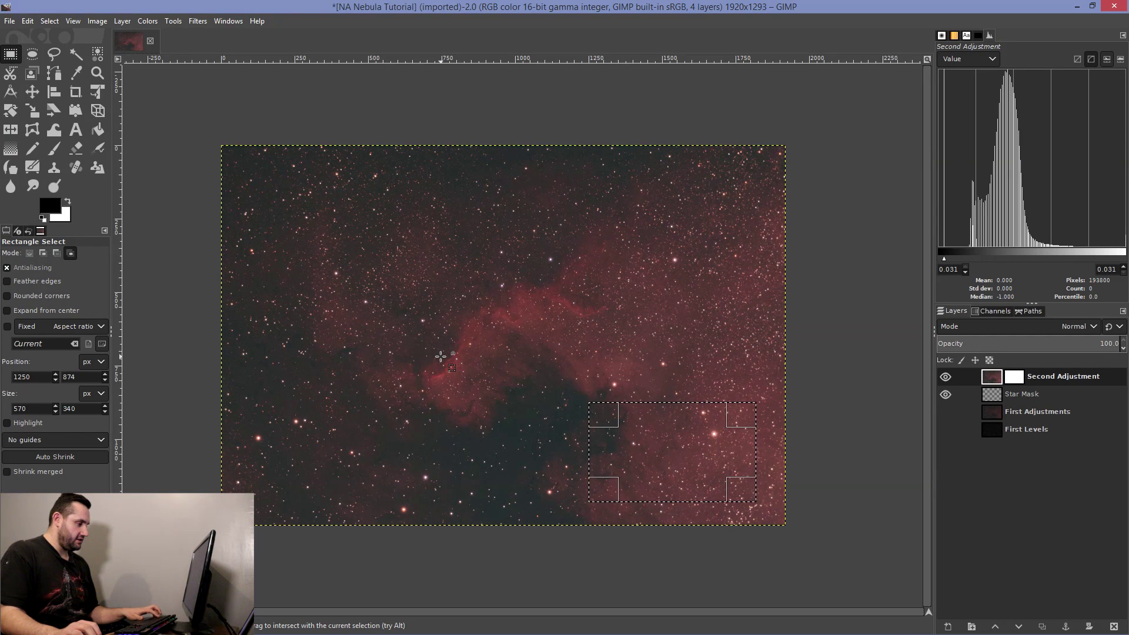
key(ctrl+shift+a)
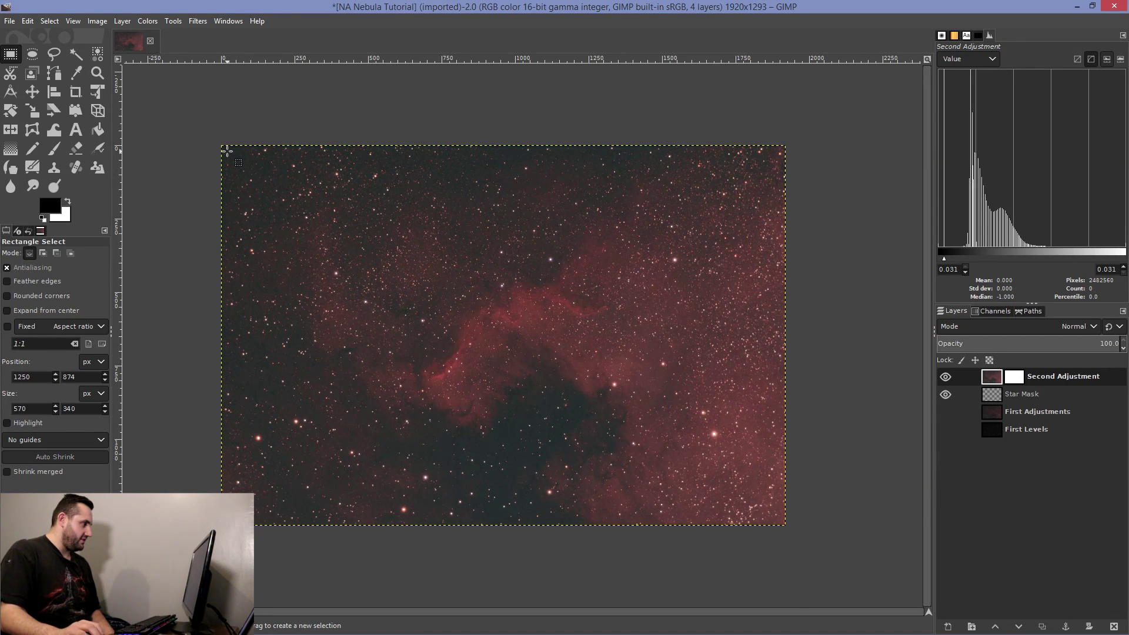
Step: Crop the image to a 1894 × 1264 px rectangle starting at 16, 16 and clear the selection
drag(227, 150, 783, 522)
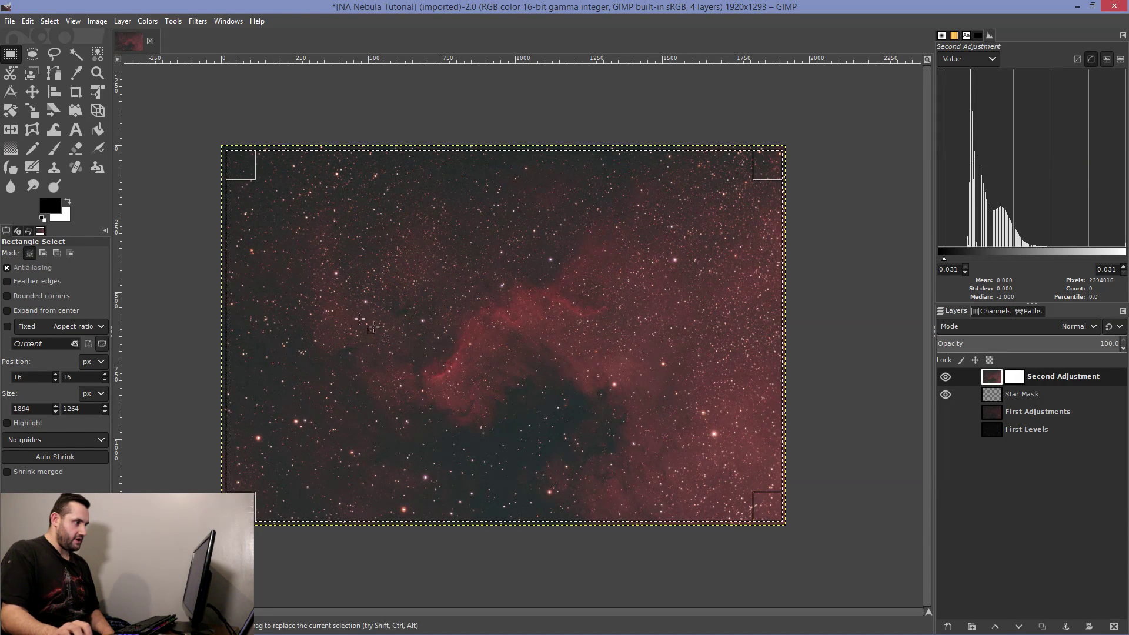
click(99, 24)
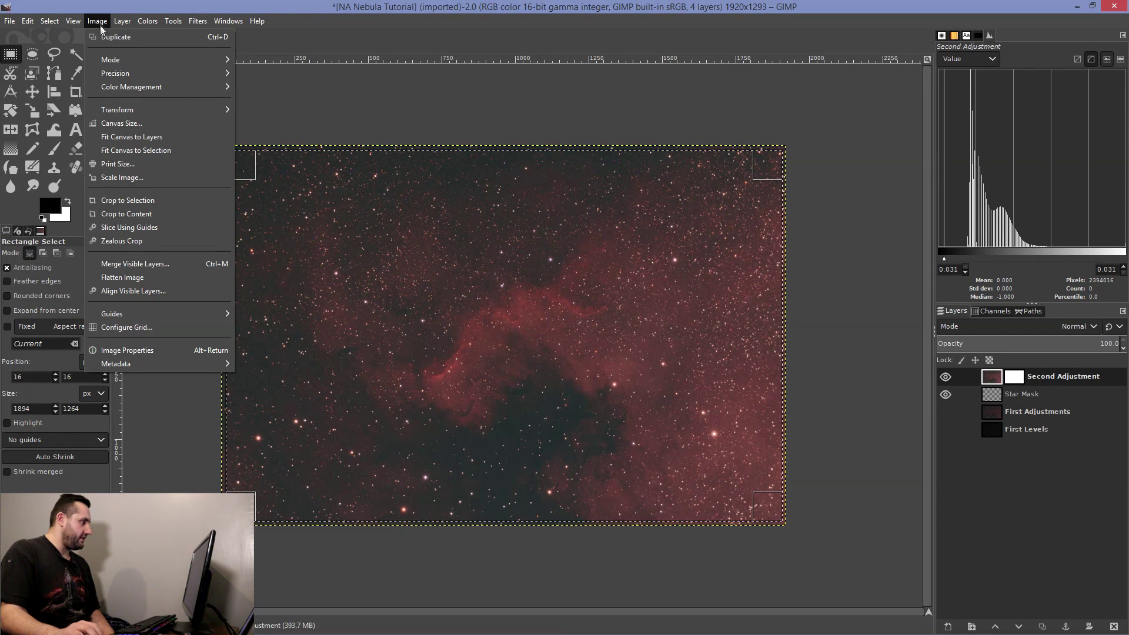
click(130, 200)
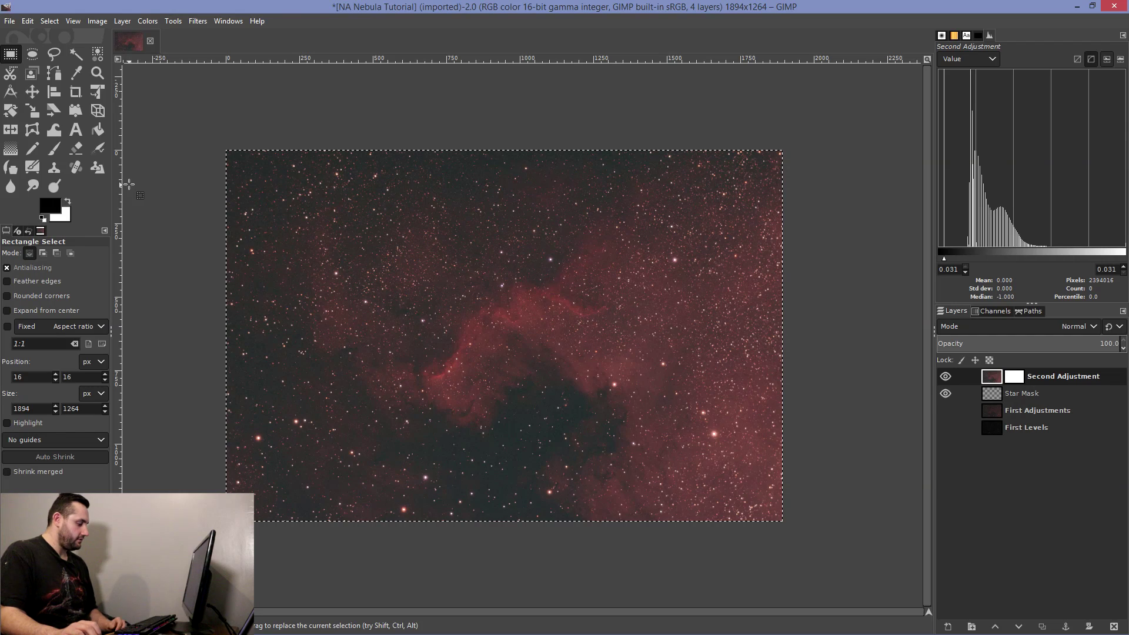
key(ctrl+shift+a)
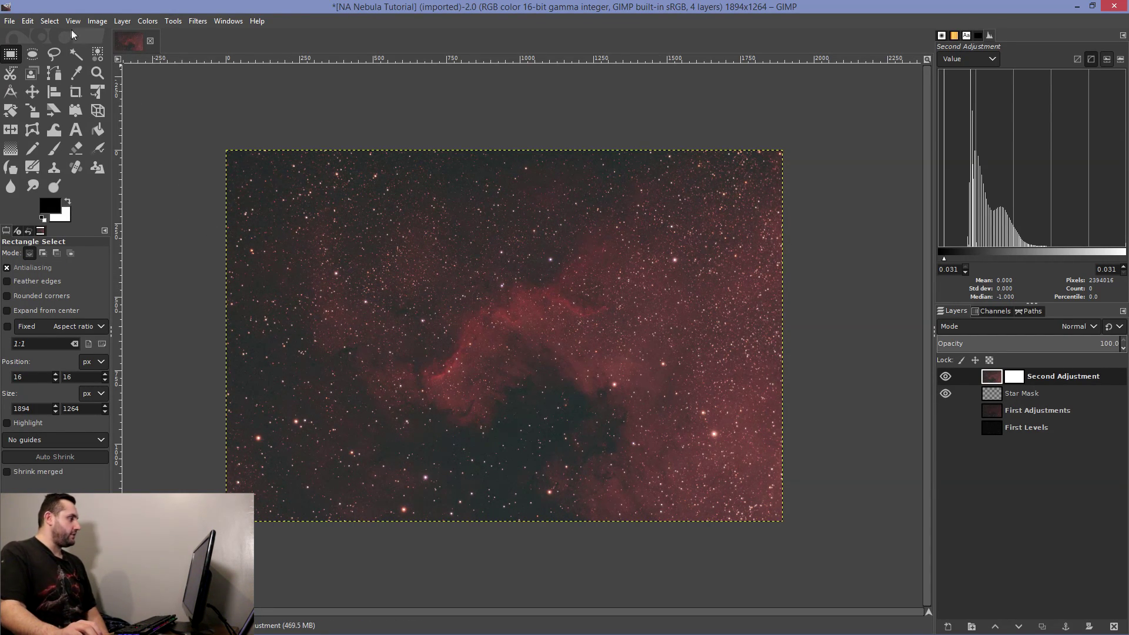
click(54, 20)
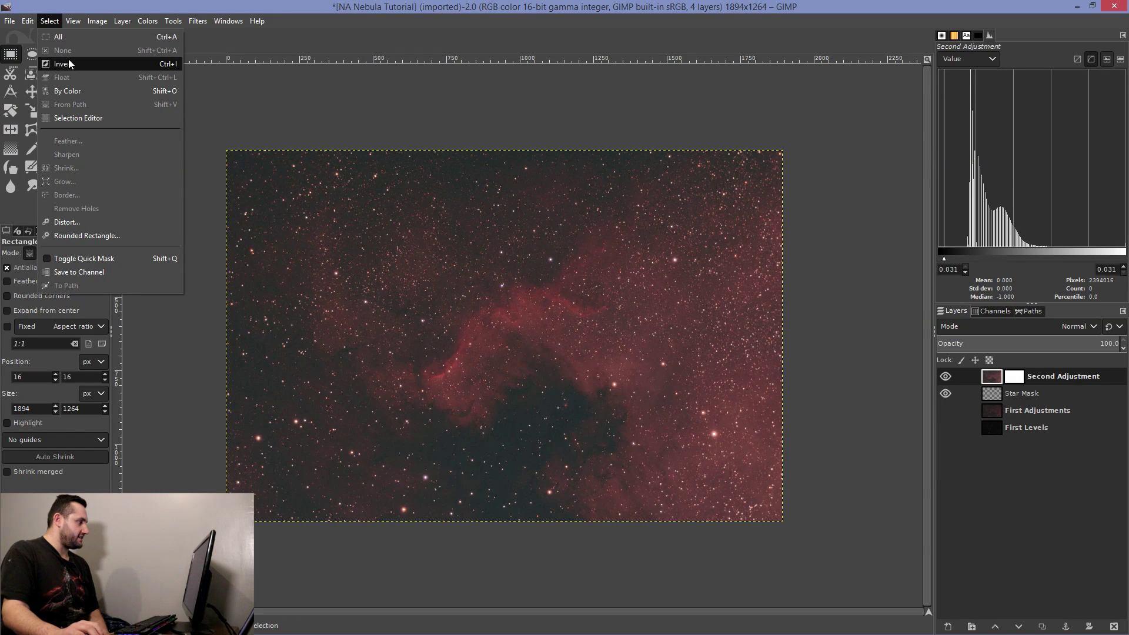
mouse_move(229, 21)
click(376, 5)
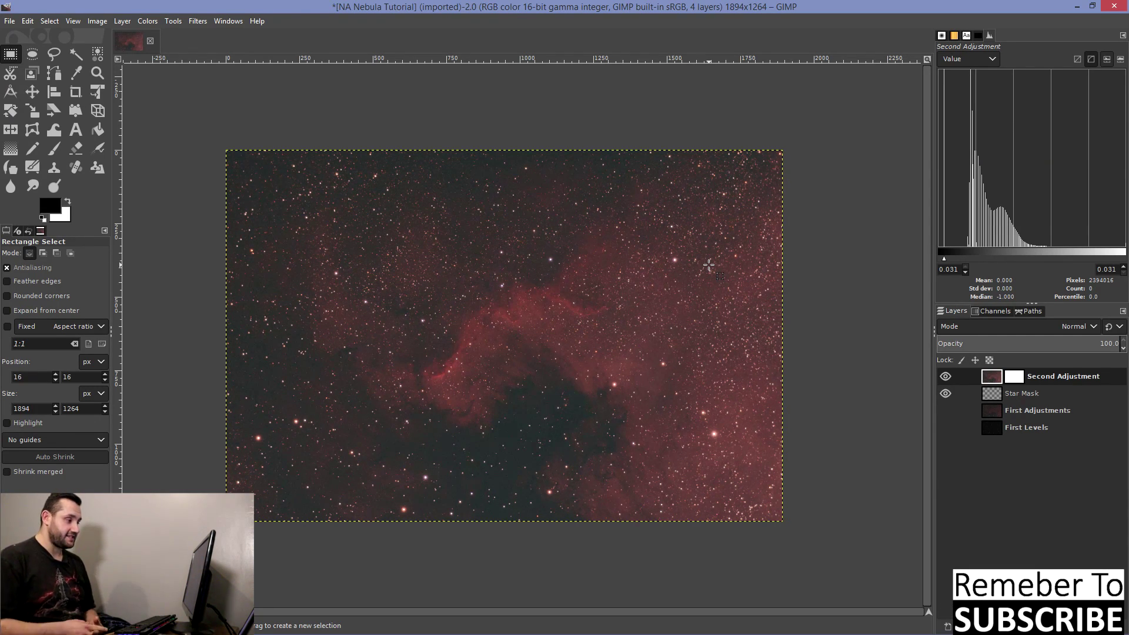
Step: Select the red nebula areas and stars by colour on the Second Adjustment layer with a threshold of 50
click(1107, 378)
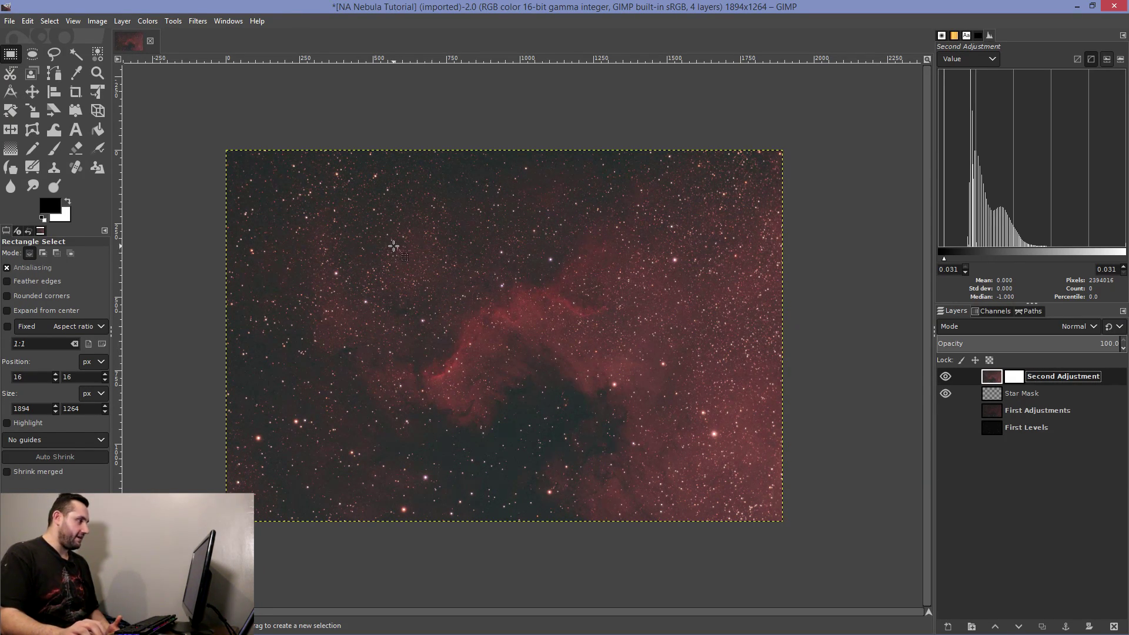
click(172, 21)
mouse_move(182, 42)
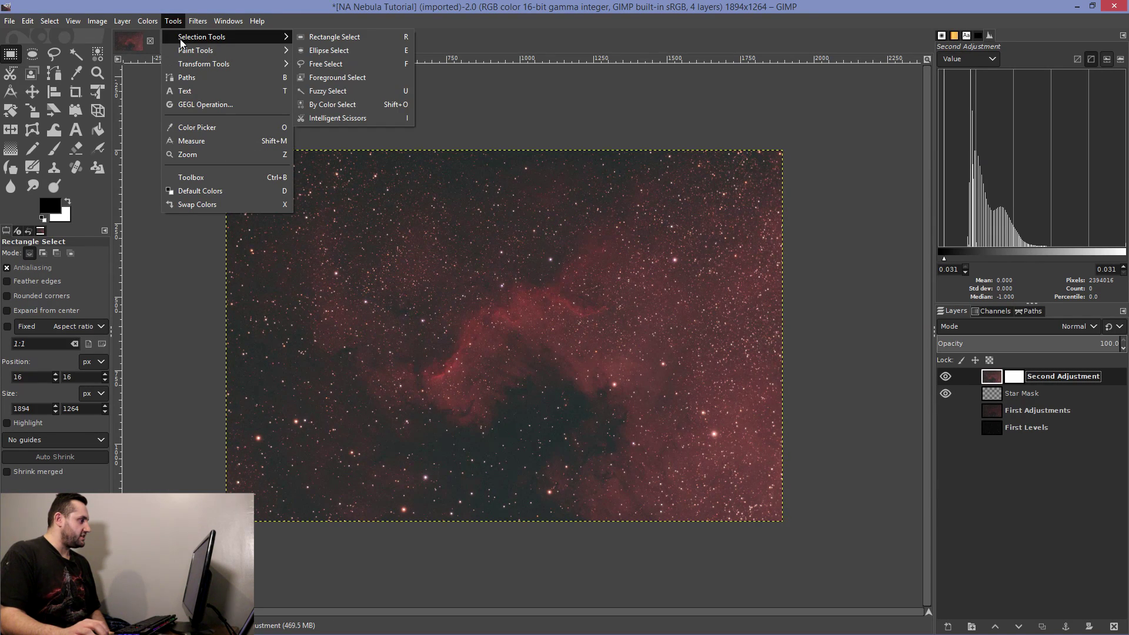
click(343, 105)
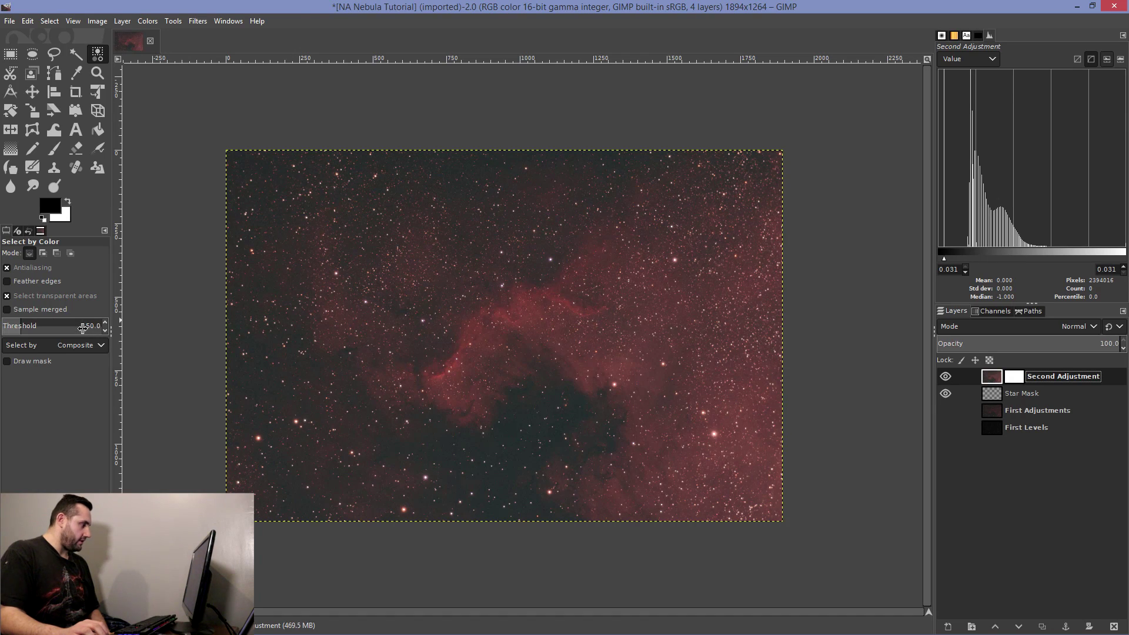
click(613, 370)
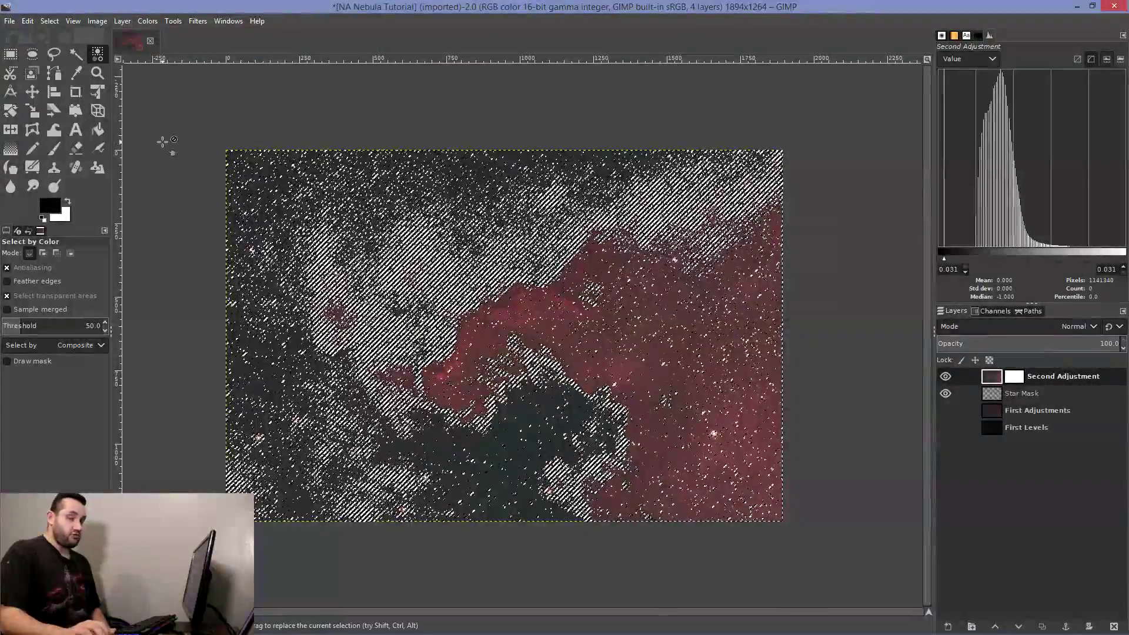
Step: Feather the nebula colour selection and copy the selected pixels from Second Adjustment
click(49, 20)
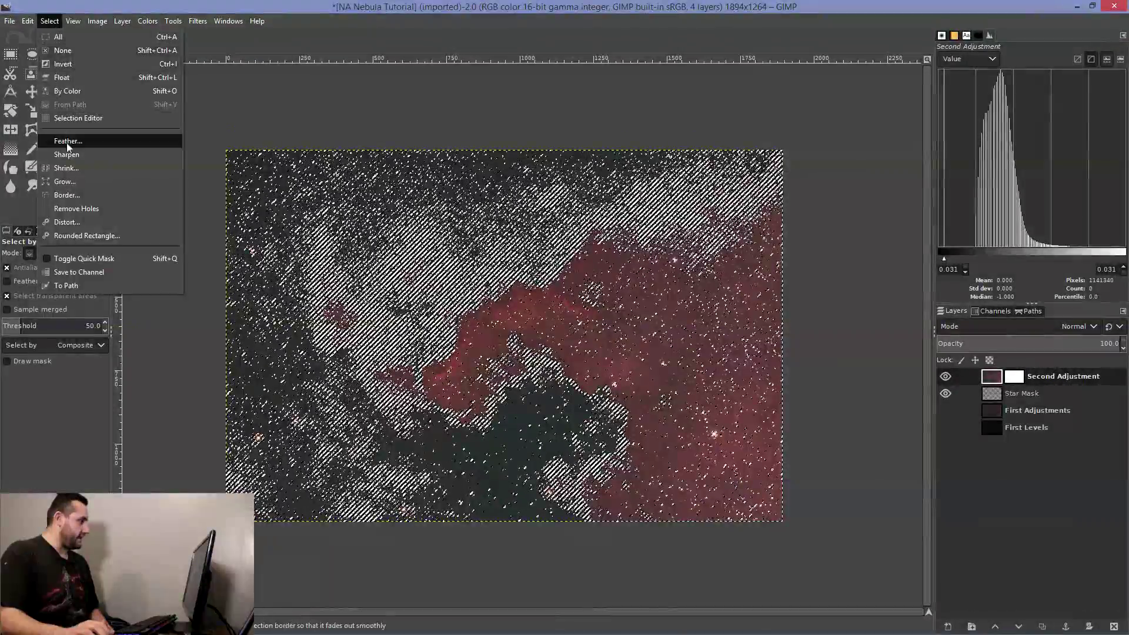
click(67, 141)
key(Return)
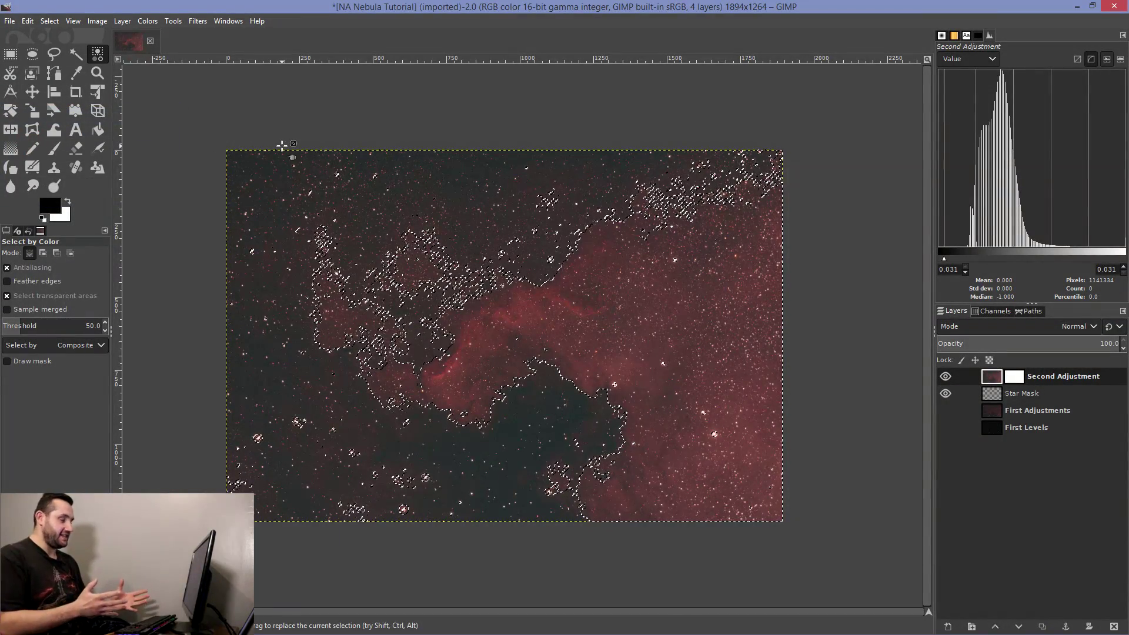
key(ctrl)
key(ctrl+c)
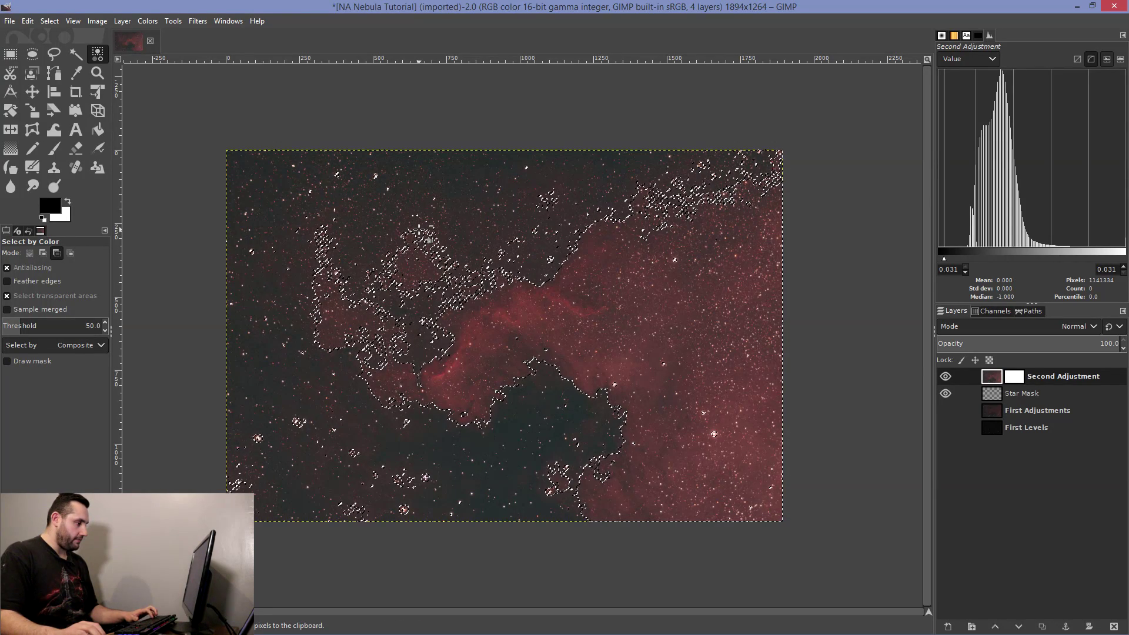
Step: Paste the copied pixels as a new layer named Nebula Adjustment and load the Star Mask layer's alpha as a selection
key(ctrl+v)
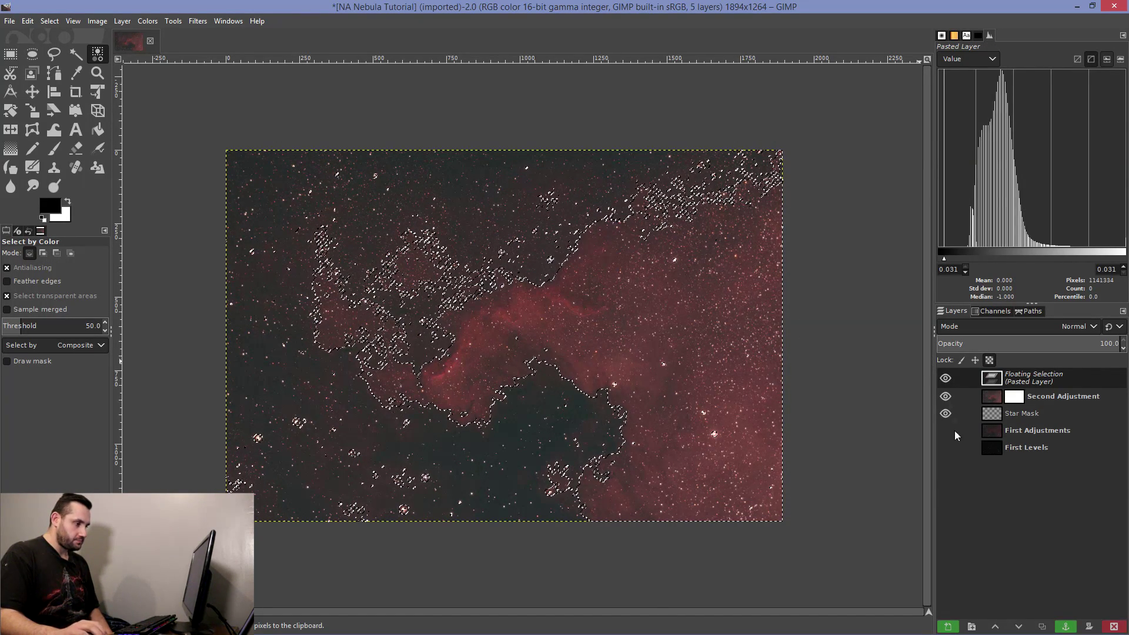
click(947, 626)
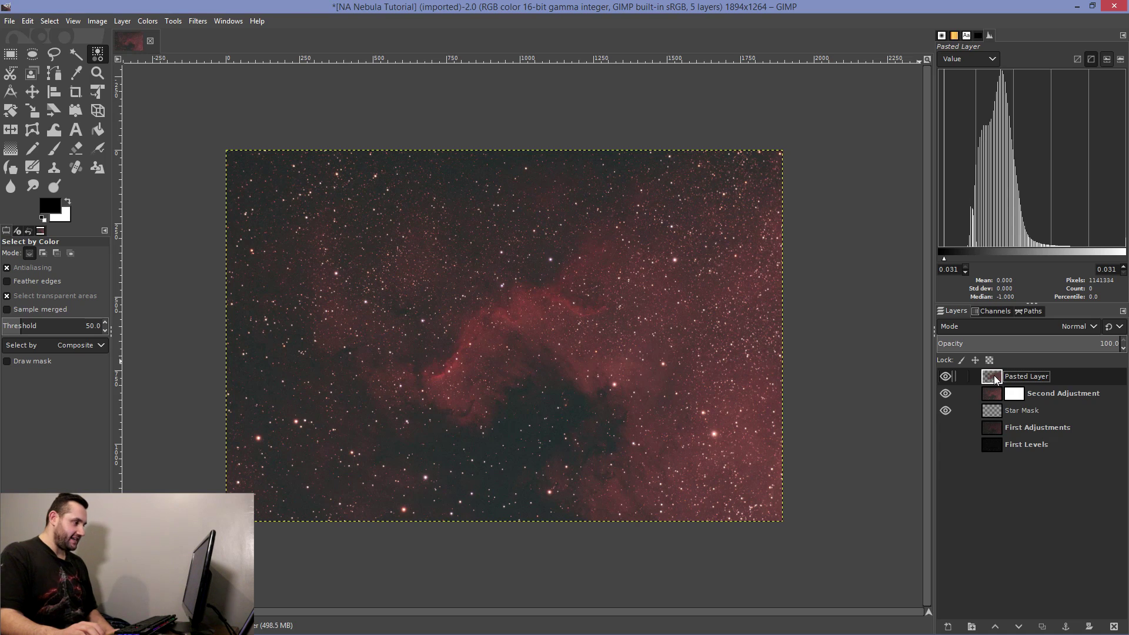
alt+click(992, 412)
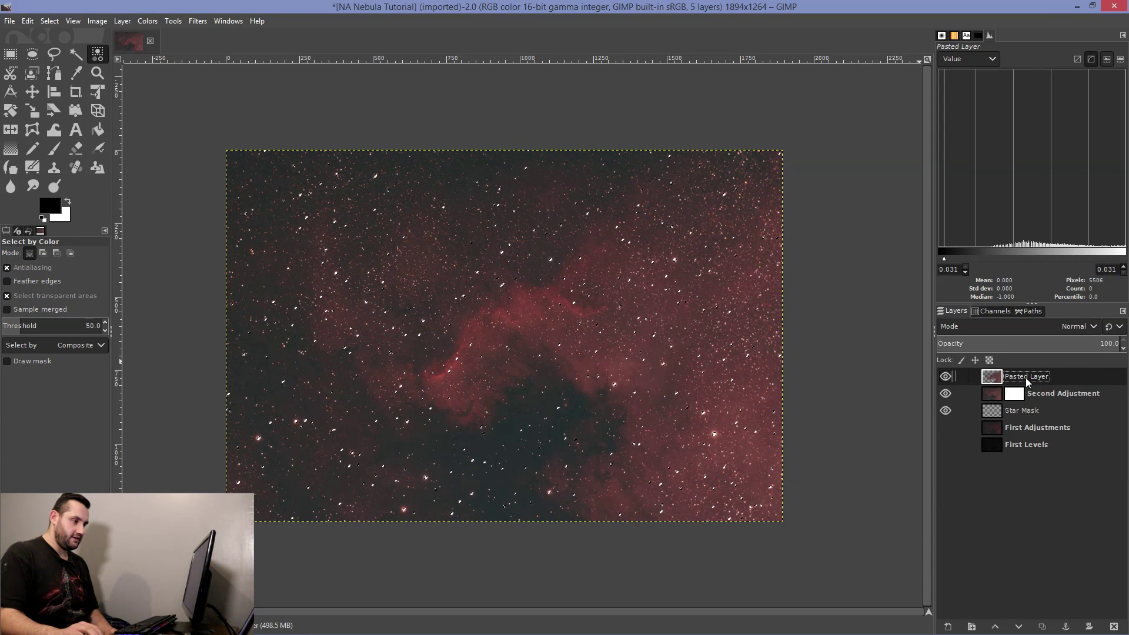
double_click(1034, 376)
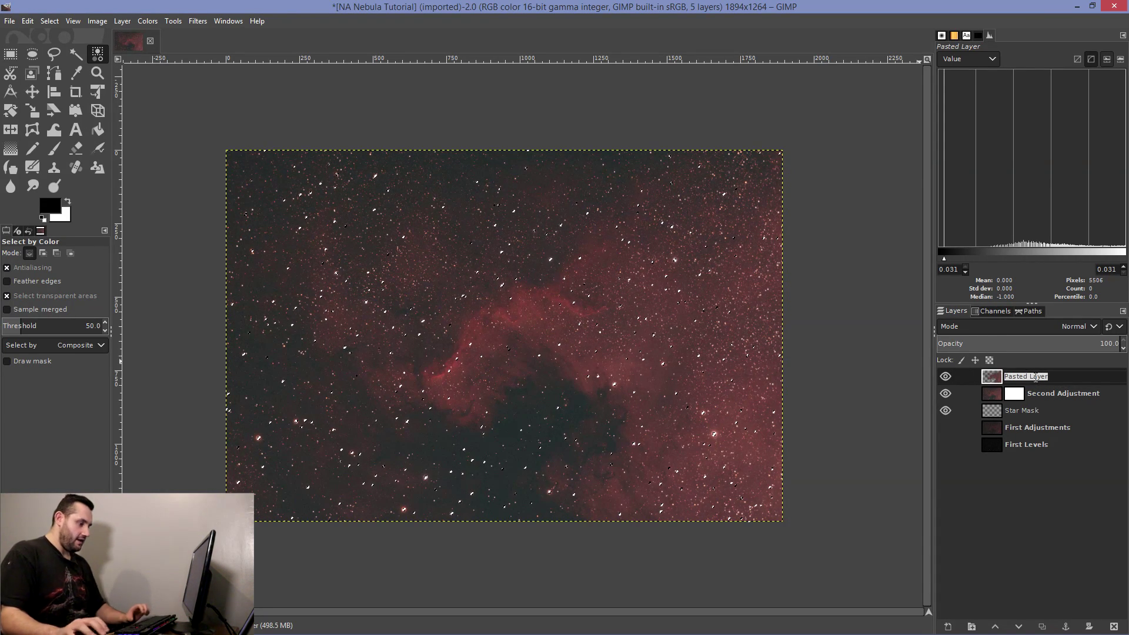
text(Nebula Adjustment)
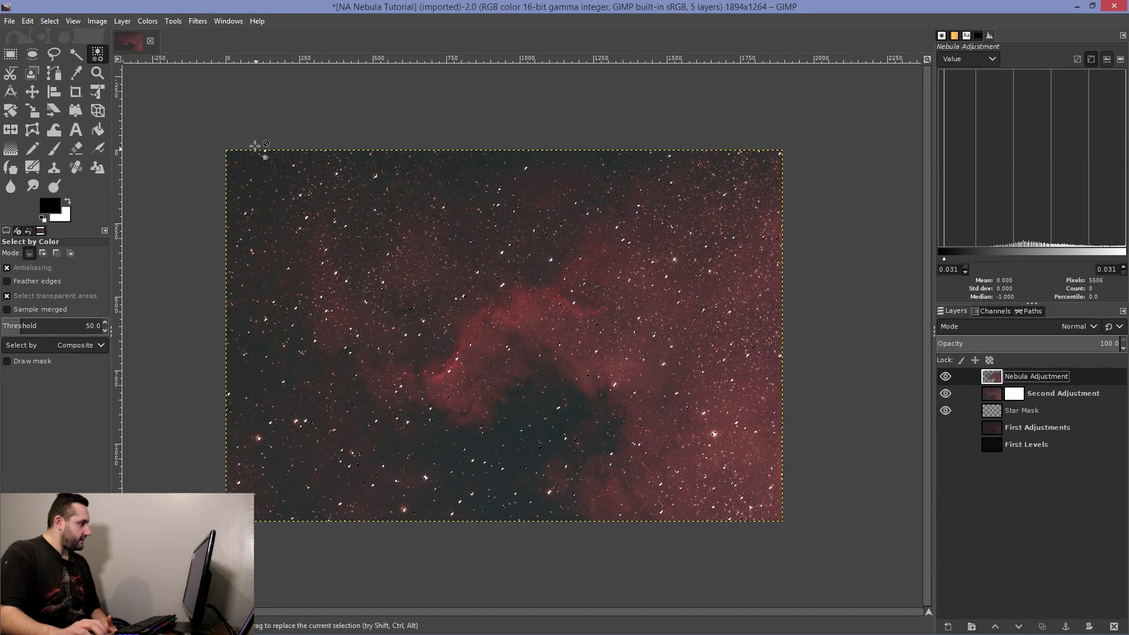
Step: Add a layer mask to Nebula Adjustment initialized from the star selection, with the mask inverted
click(123, 21)
mouse_move(139, 154)
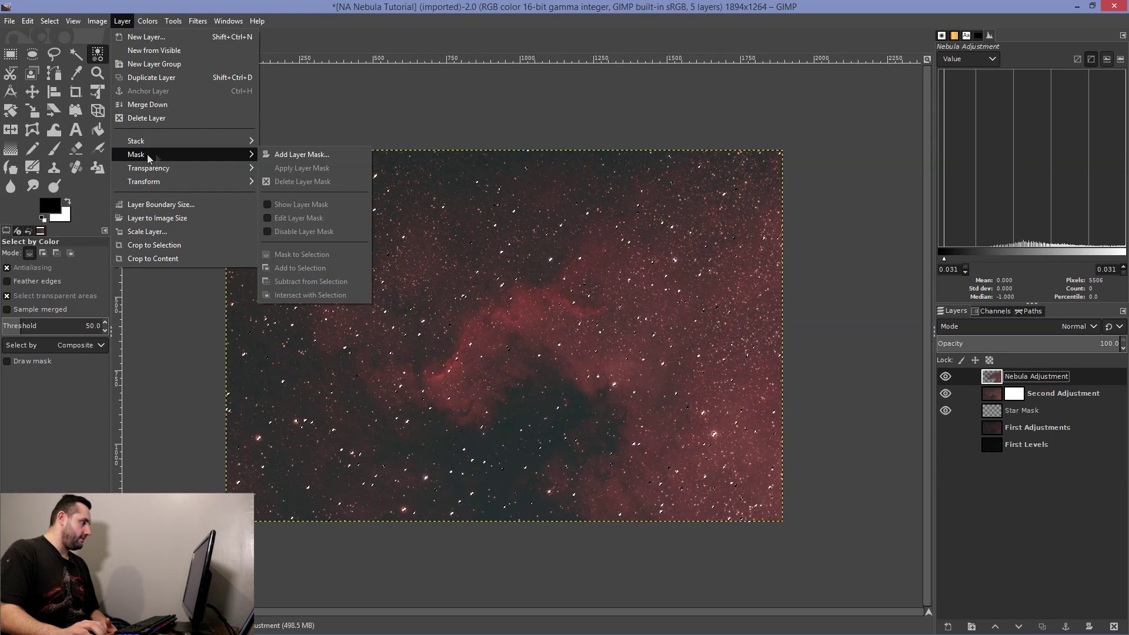
click(302, 154)
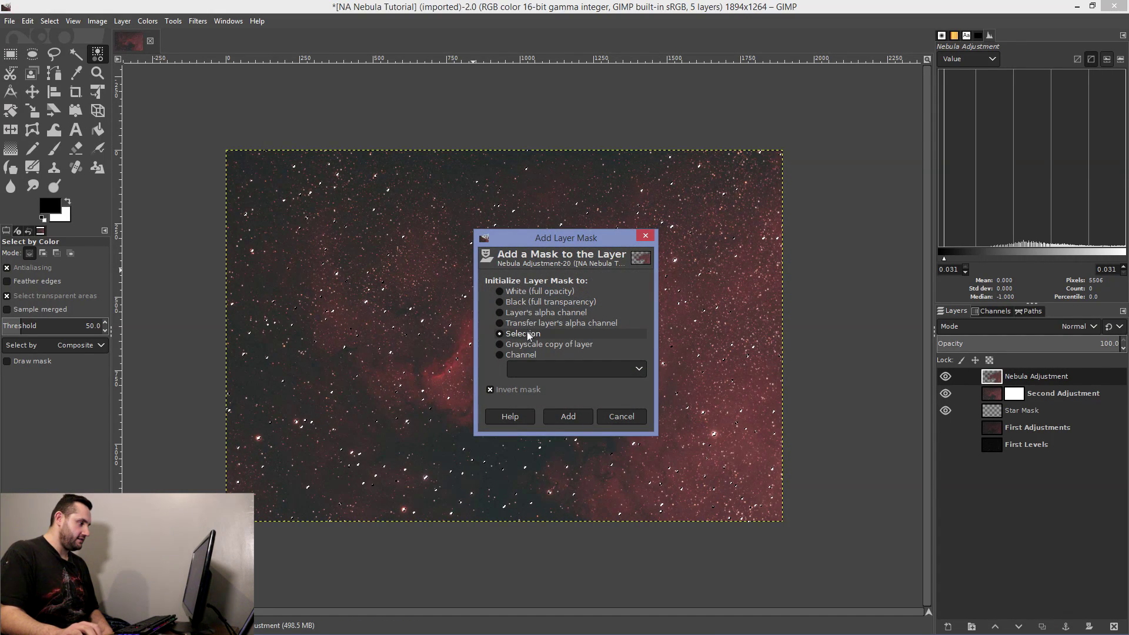
click(568, 417)
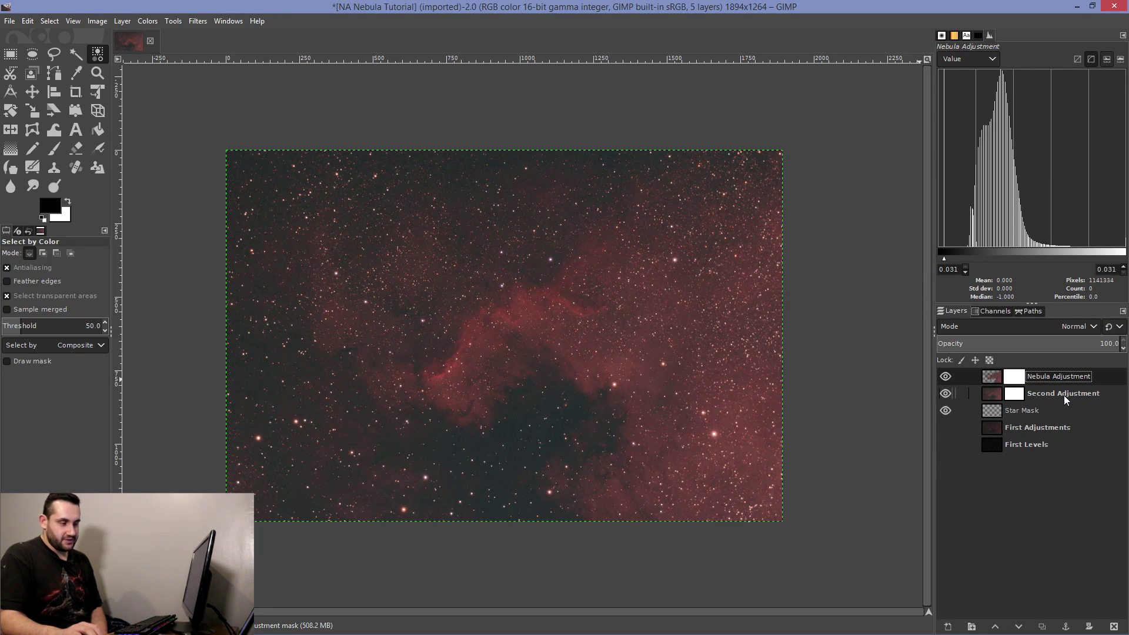
click(944, 411)
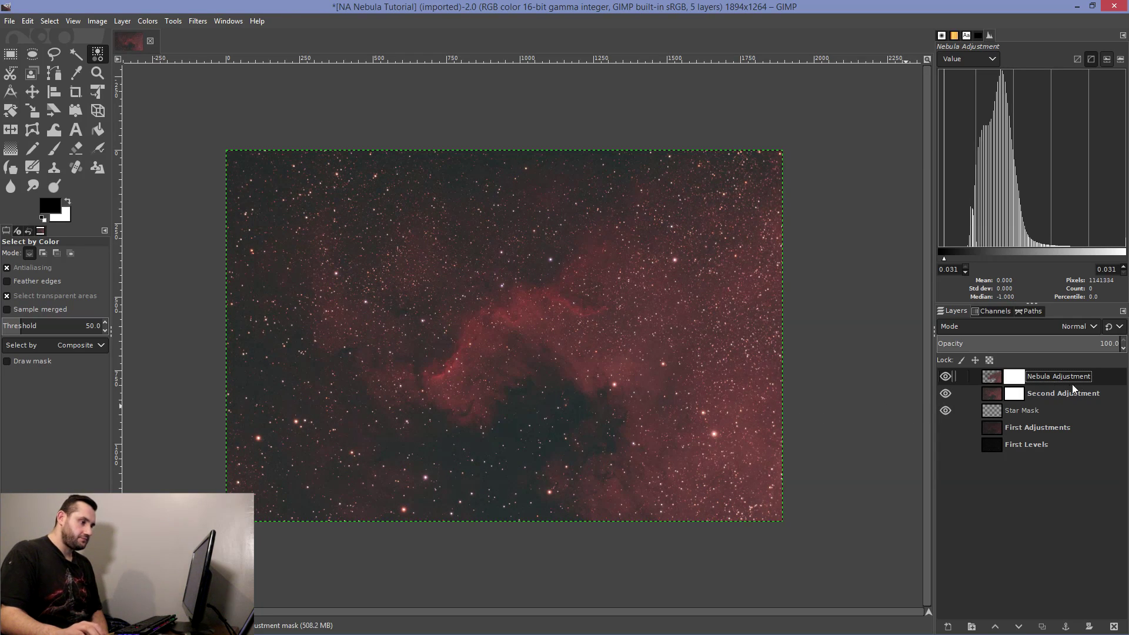
Step: Apply a Value curve to the Nebula Adjustment layer's pixels with points at input 26.25, output 23.05 and input 64.38, output 71.48
click(993, 379)
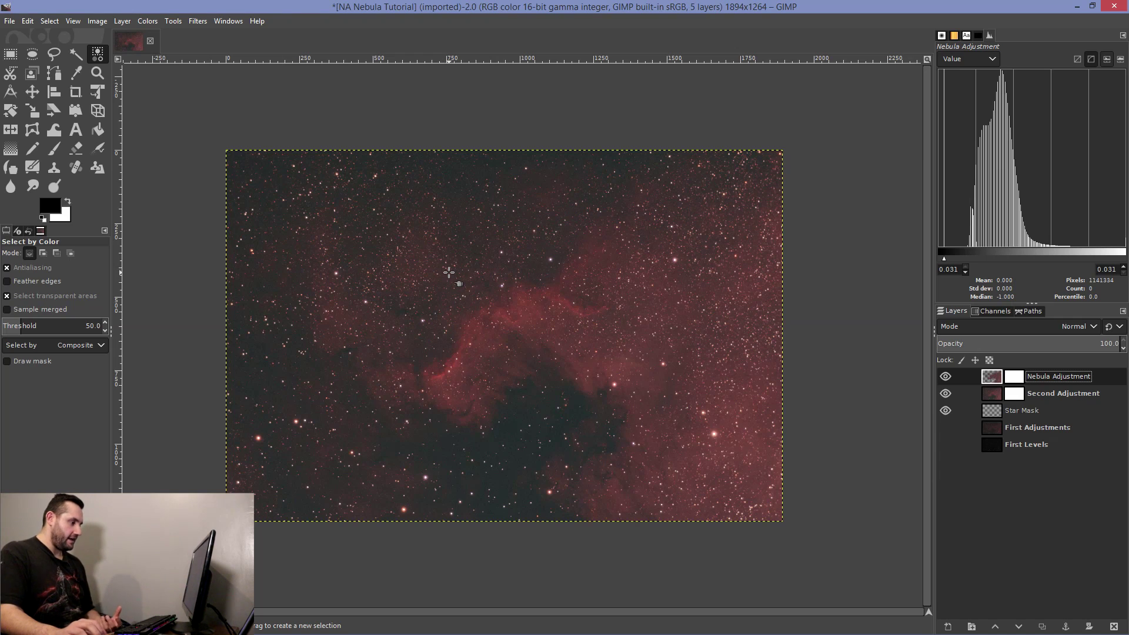
click(147, 22)
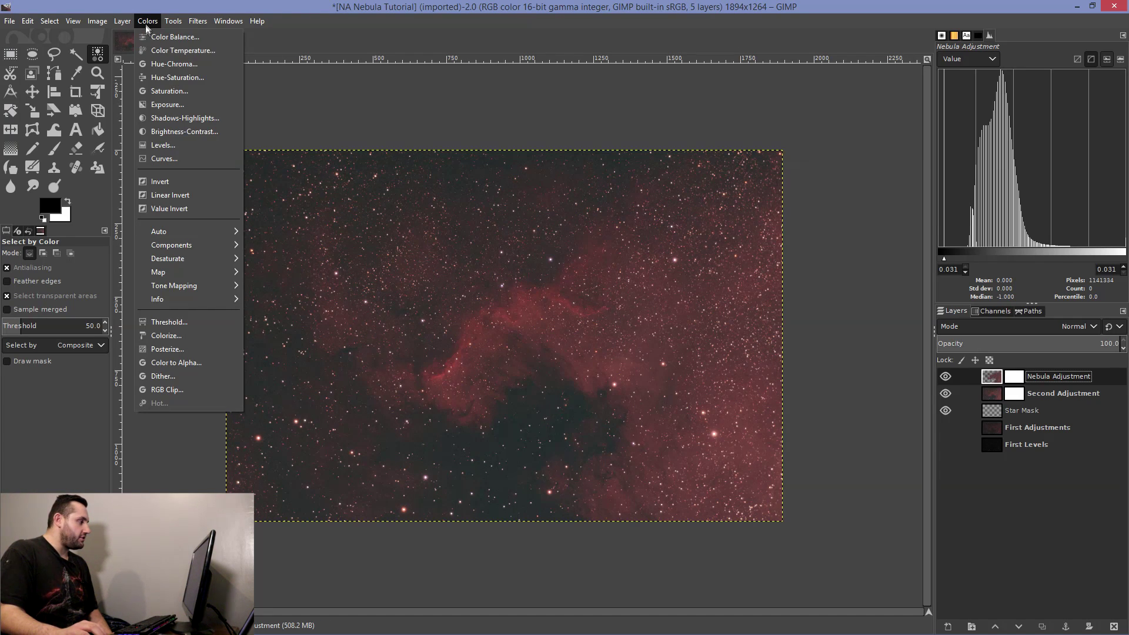
click(160, 160)
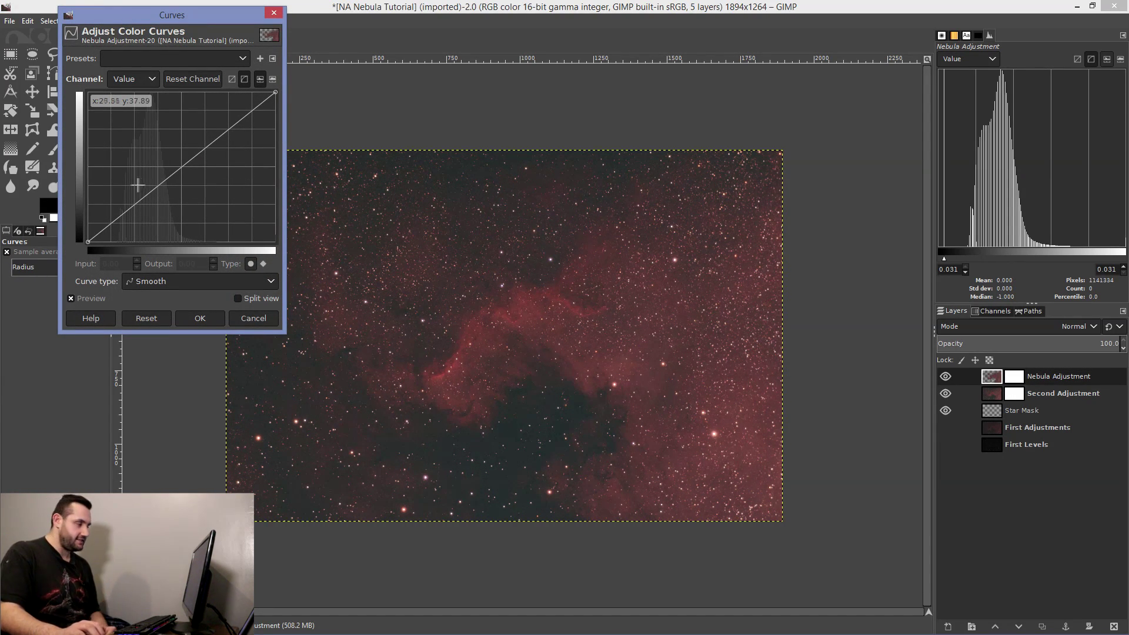
mouse_move(128, 209)
mouse_down()
mouse_move(118, 220)
mouse_move(135, 207)
mouse_up()
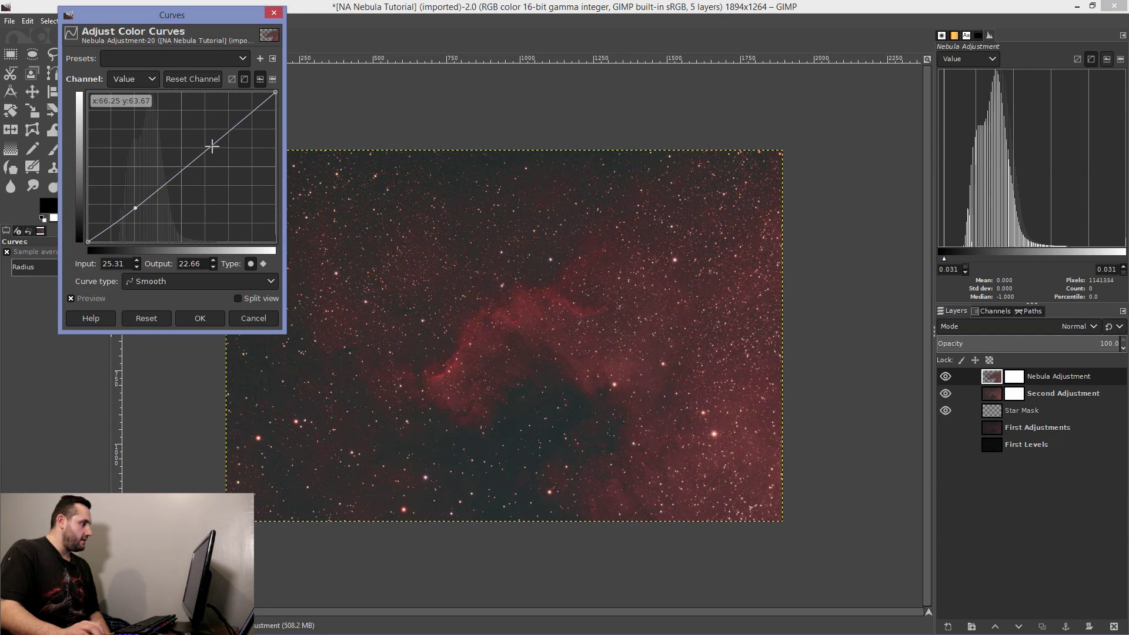
drag(212, 147, 209, 135)
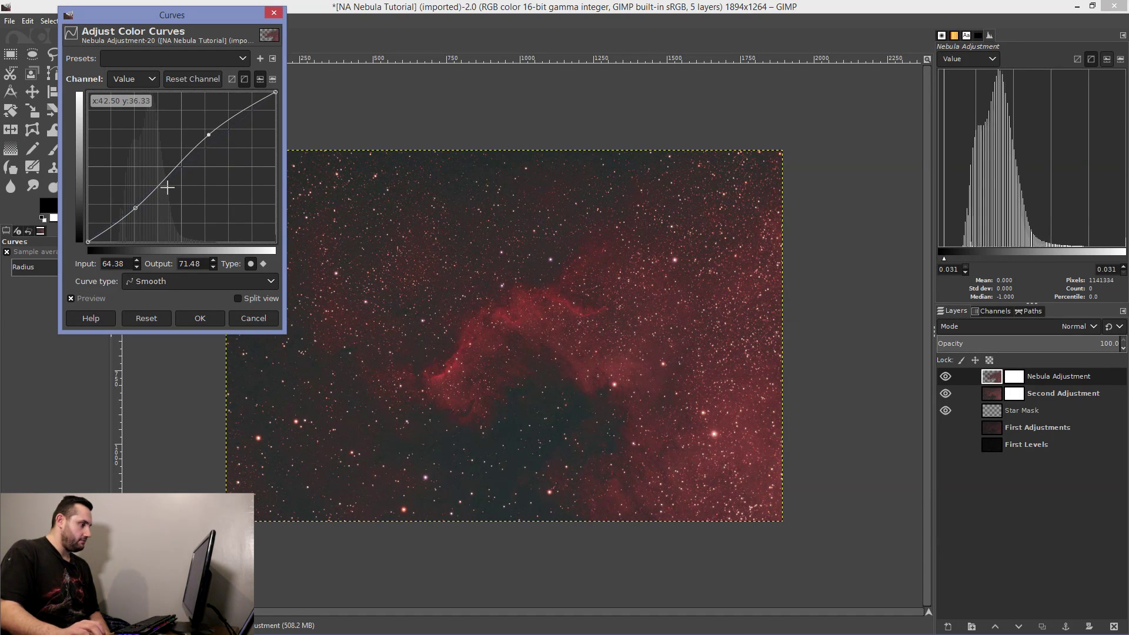
click(135, 207)
drag(136, 207, 134, 206)
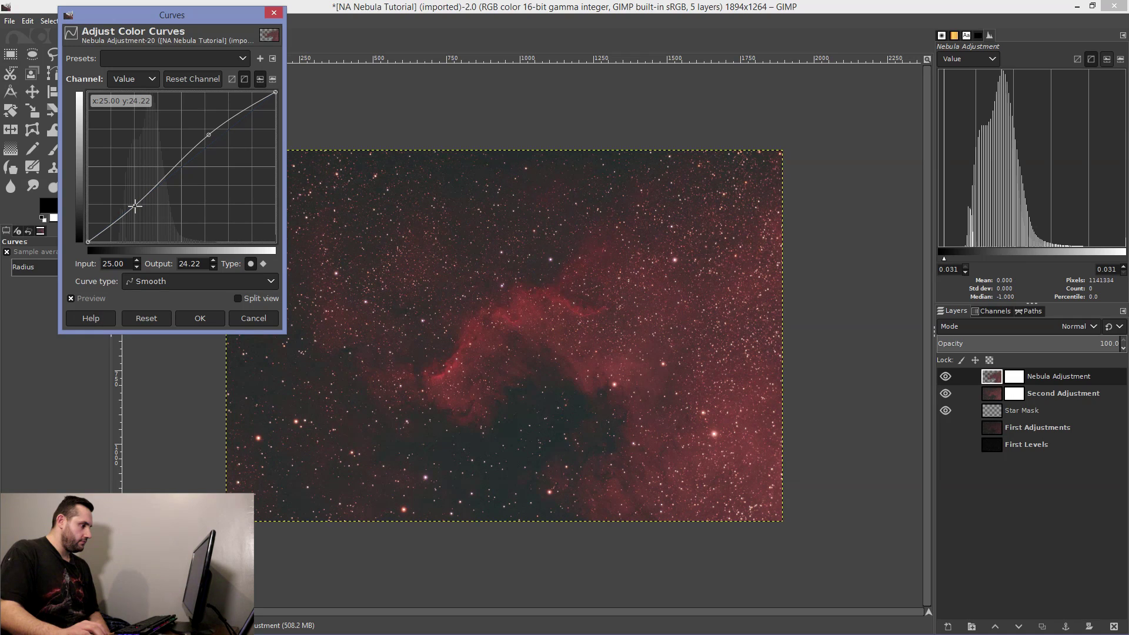
drag(135, 206, 136, 206)
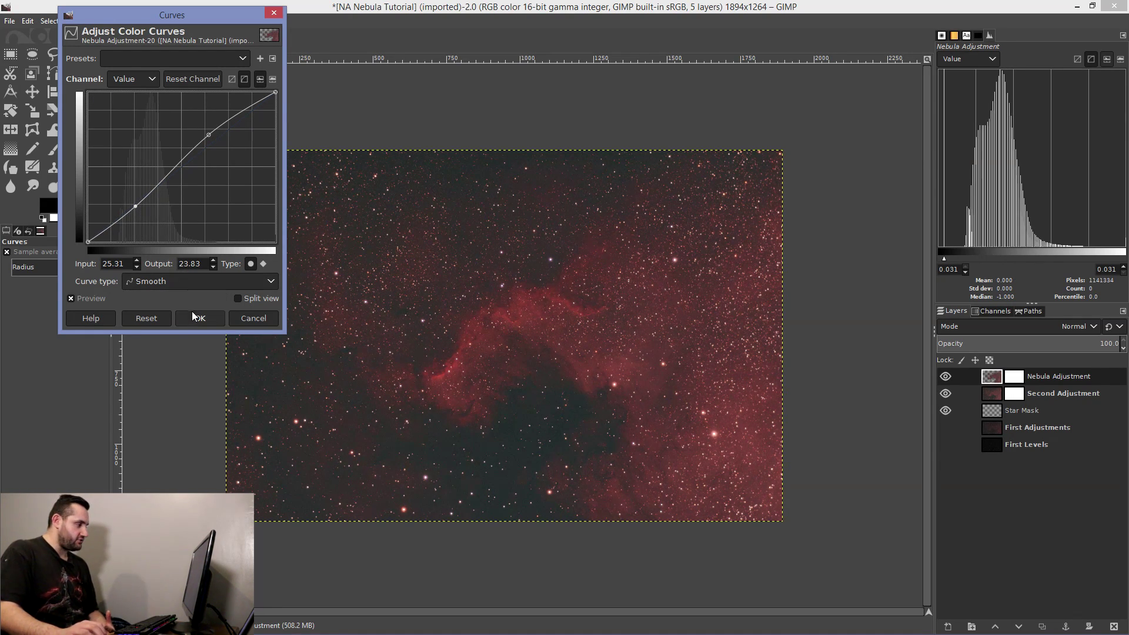
drag(135, 207, 137, 220)
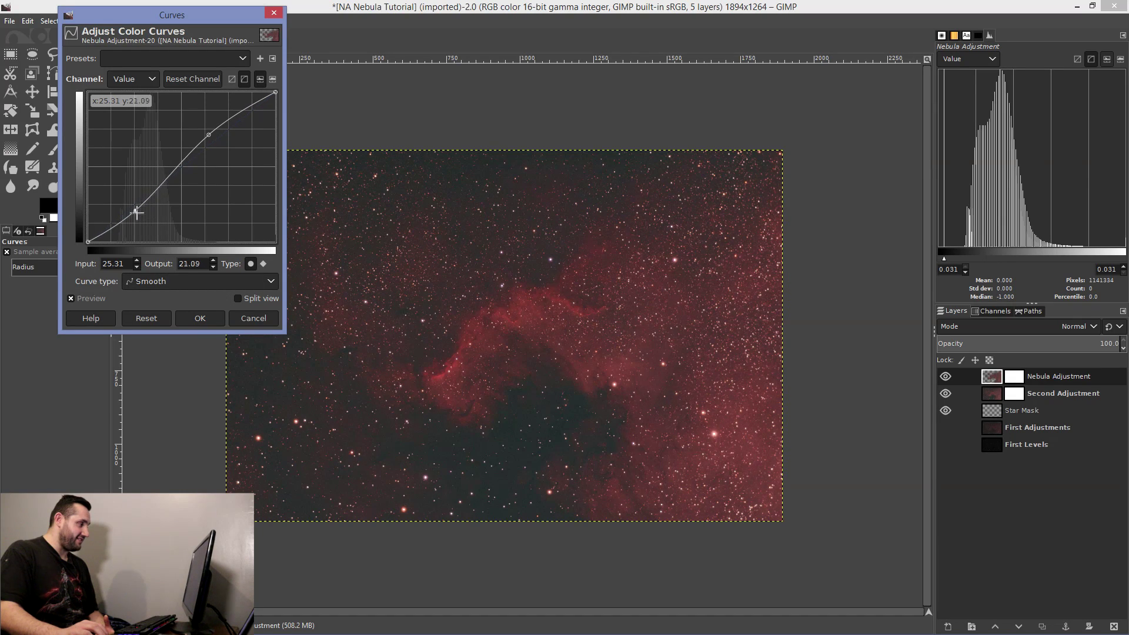
mouse_move(136, 220)
mouse_down()
mouse_move(118, 166)
mouse_move(138, 206)
mouse_up()
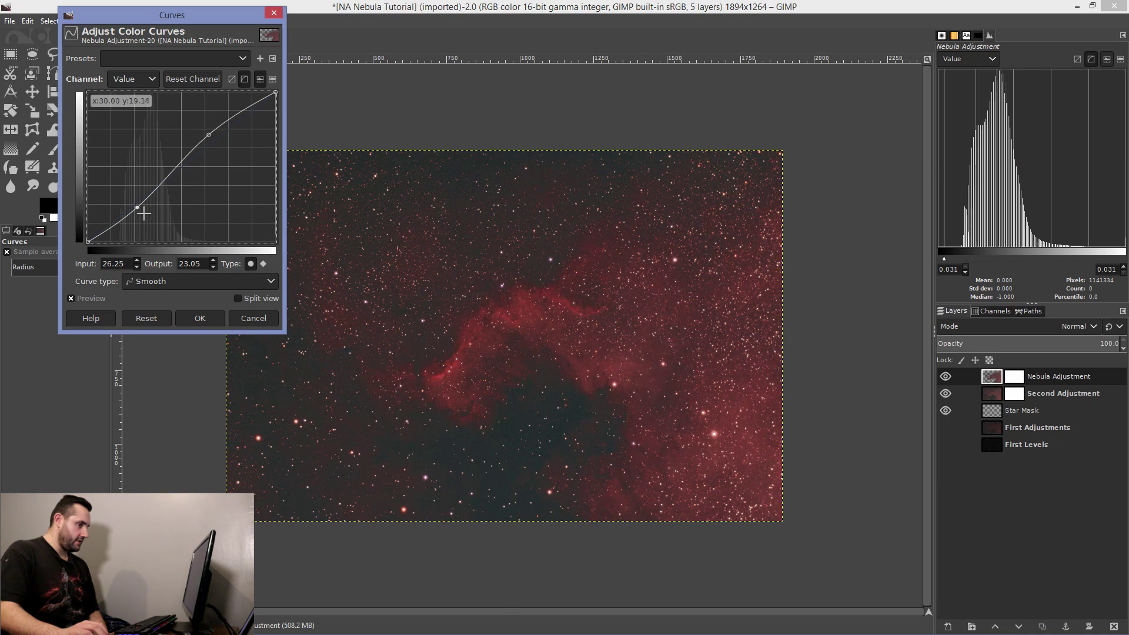
click(198, 313)
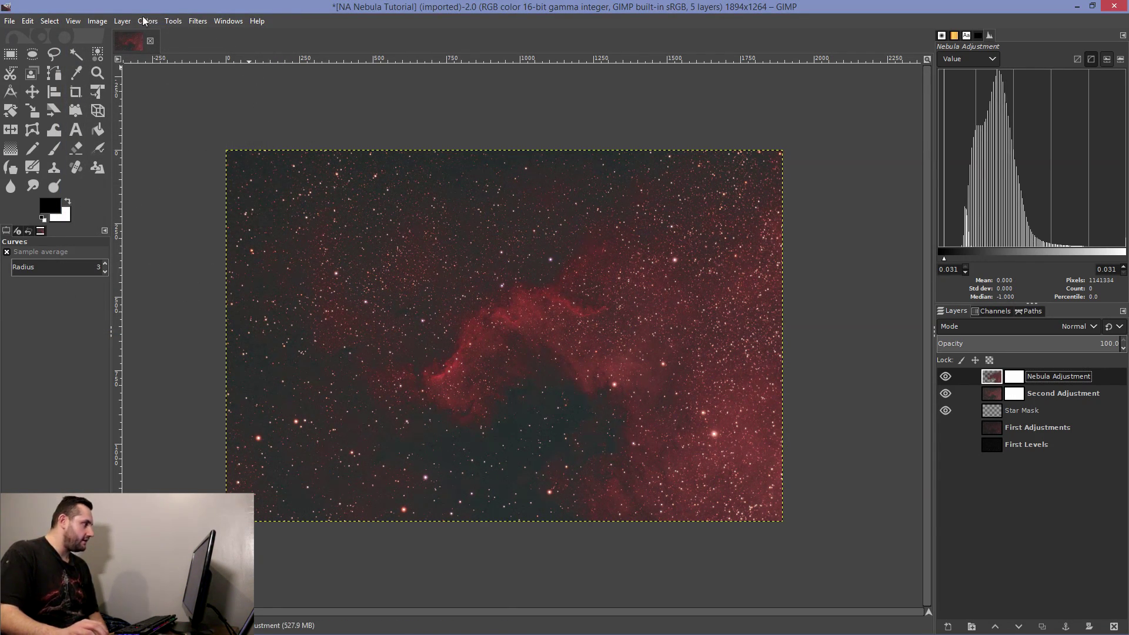
Step: Apply Levels to Nebula Adjustment with the Value input white point at 90.93, and compare the image with the layer hidden
click(122, 21)
mouse_move(162, 27)
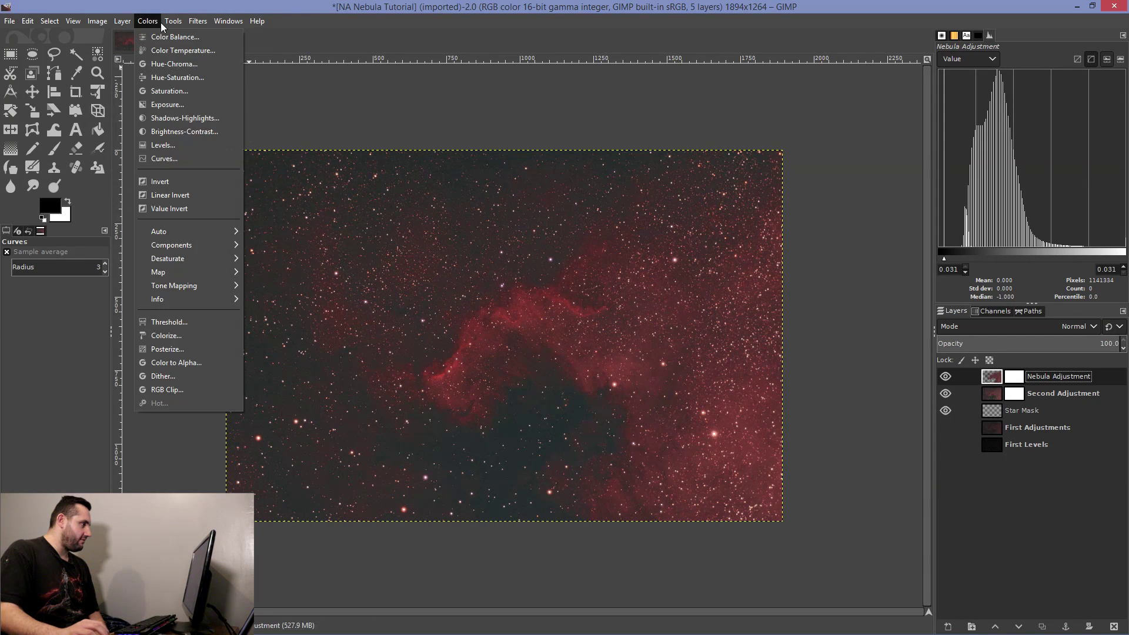
click(162, 145)
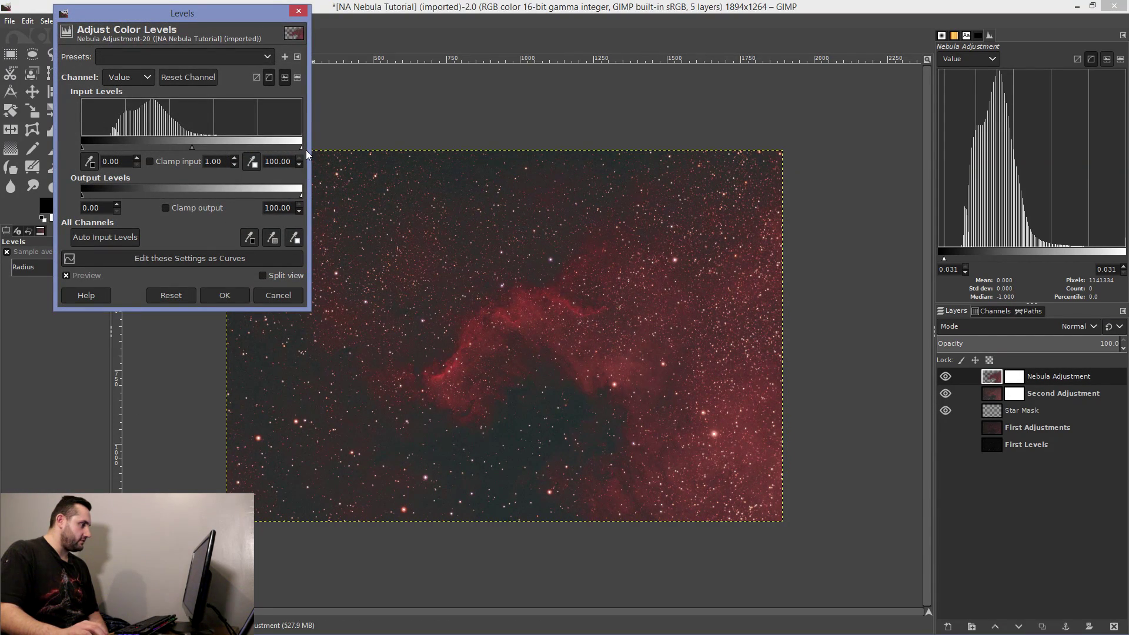
drag(301, 147, 281, 146)
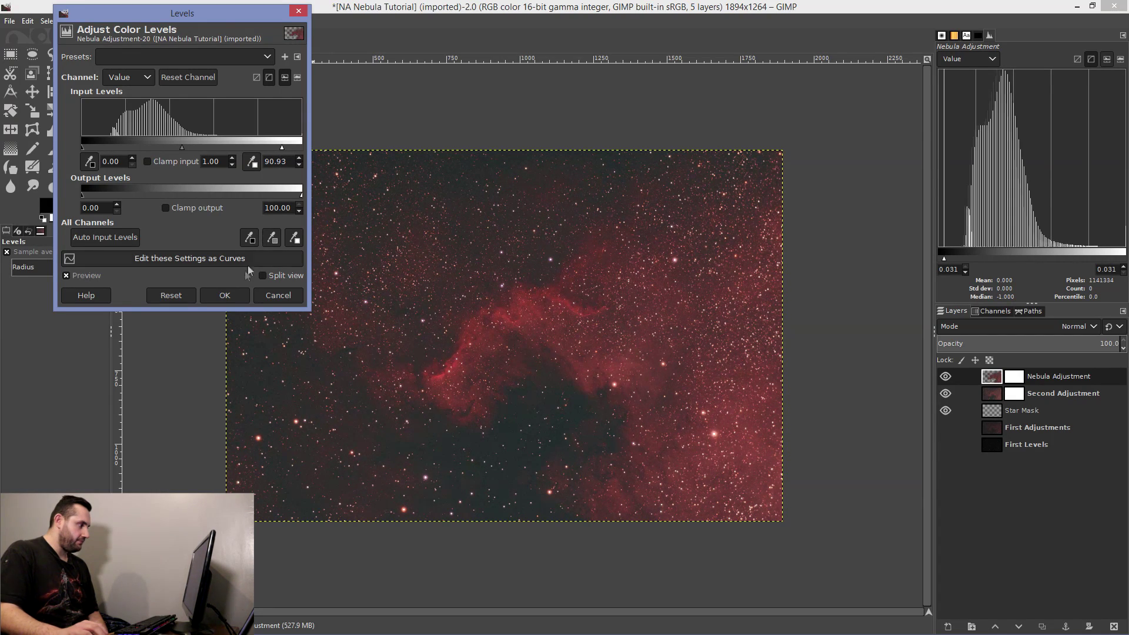
click(224, 295)
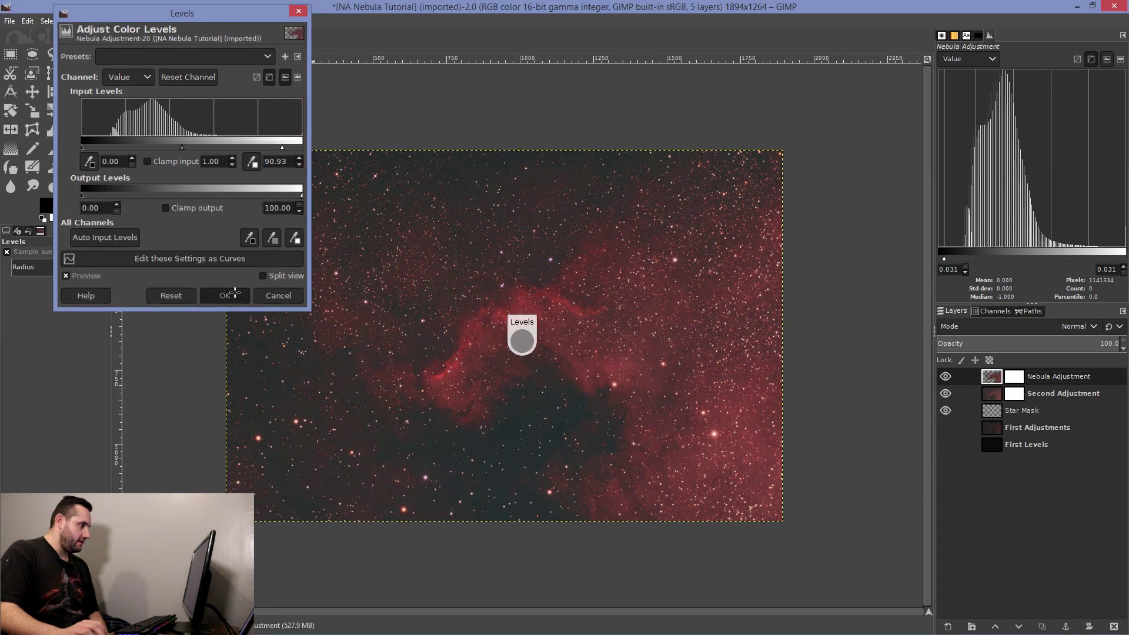
click(944, 377)
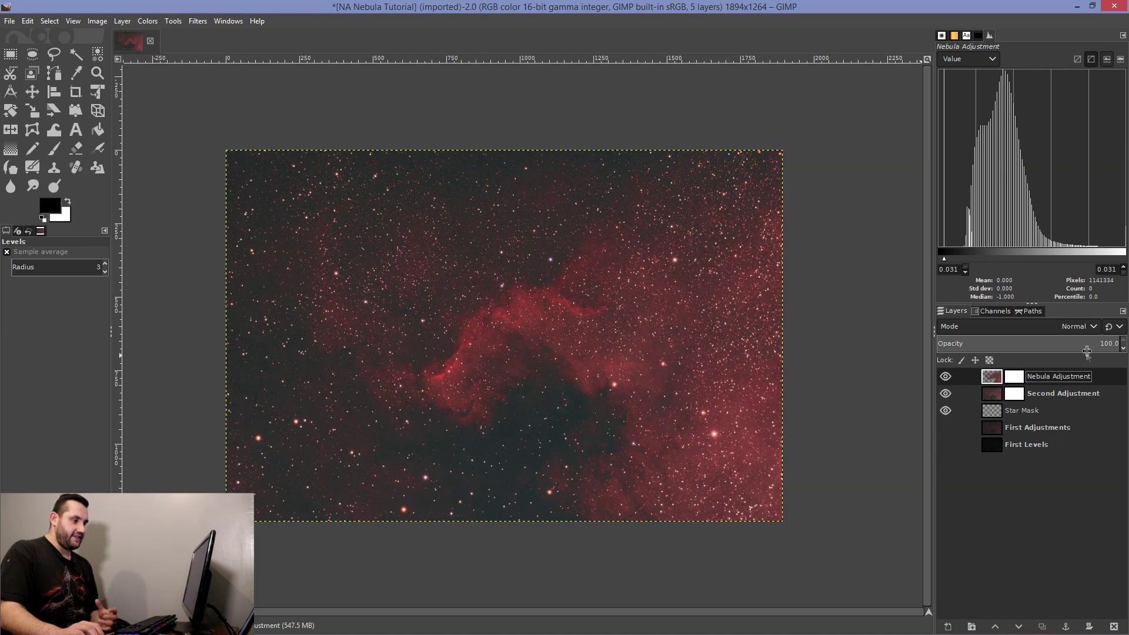
Step: Try an opacity of 66 on the Nebula Adjustment layer and compare the image with the layer hidden
click(1103, 346)
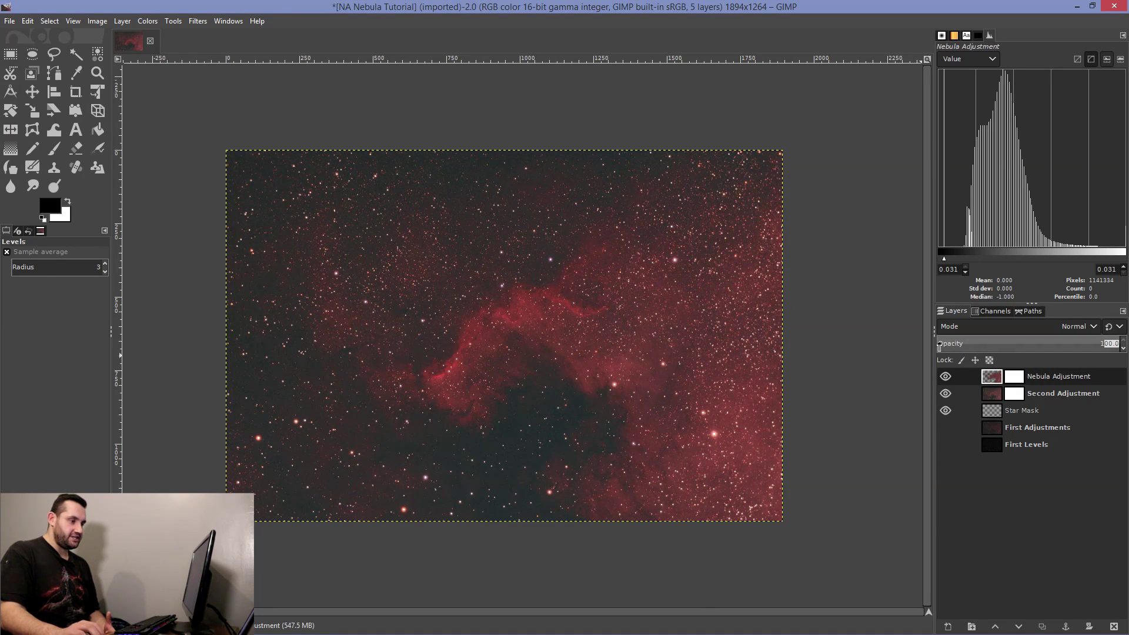
text(56)
key(Return)
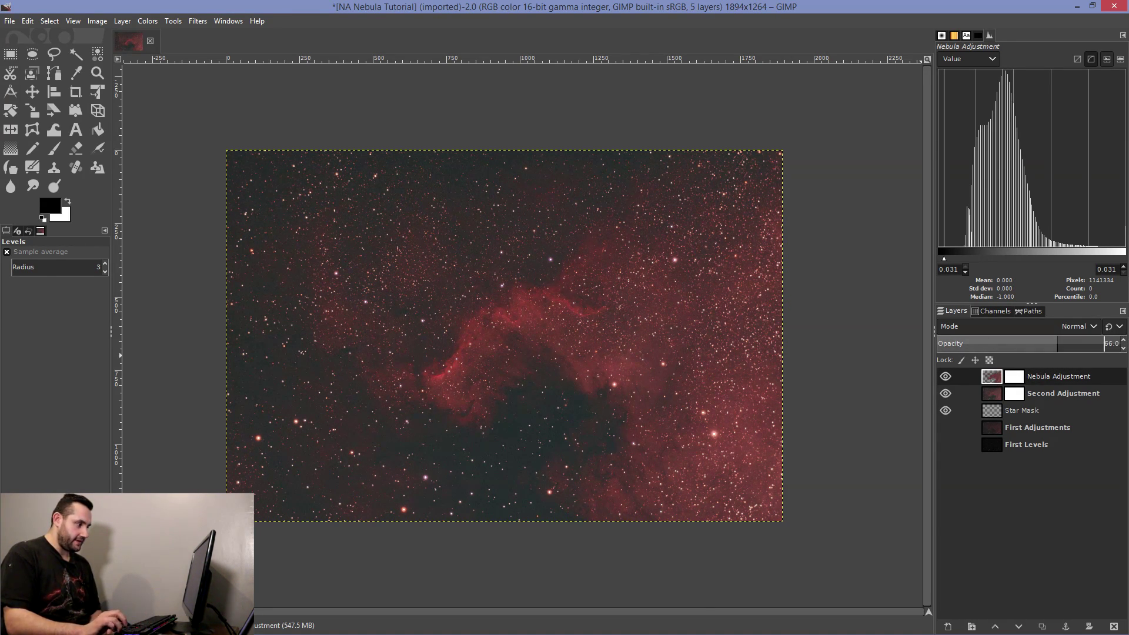
click(946, 376)
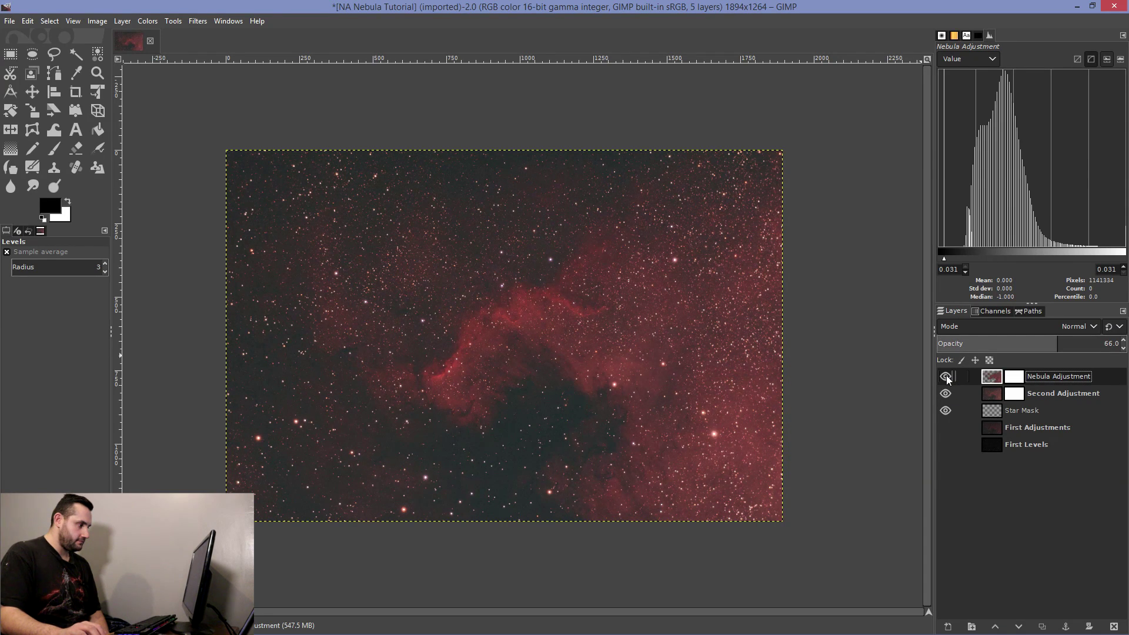
click(947, 376)
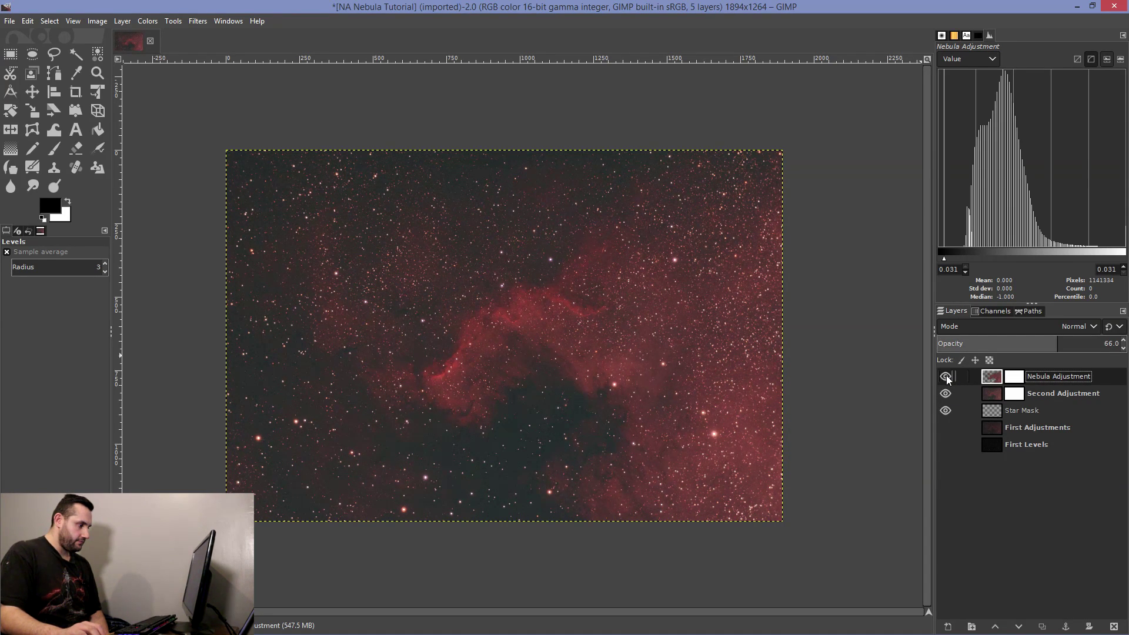
Step: Set the Nebula Adjustment layer's opacity to 50
click(1106, 344)
drag(1104, 344, 1126, 348)
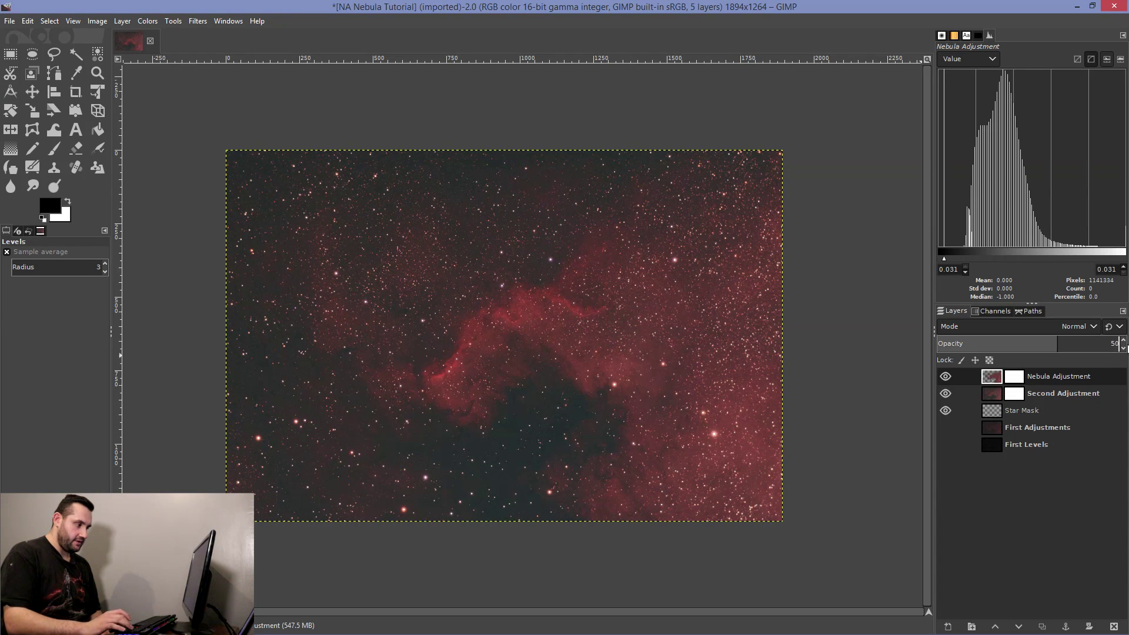
text(50)
key(Return)
Step: Hide the Nebula Adjustment layer and select the dark background sky by colour on Second Adjustment with a threshold of 50
click(945, 376)
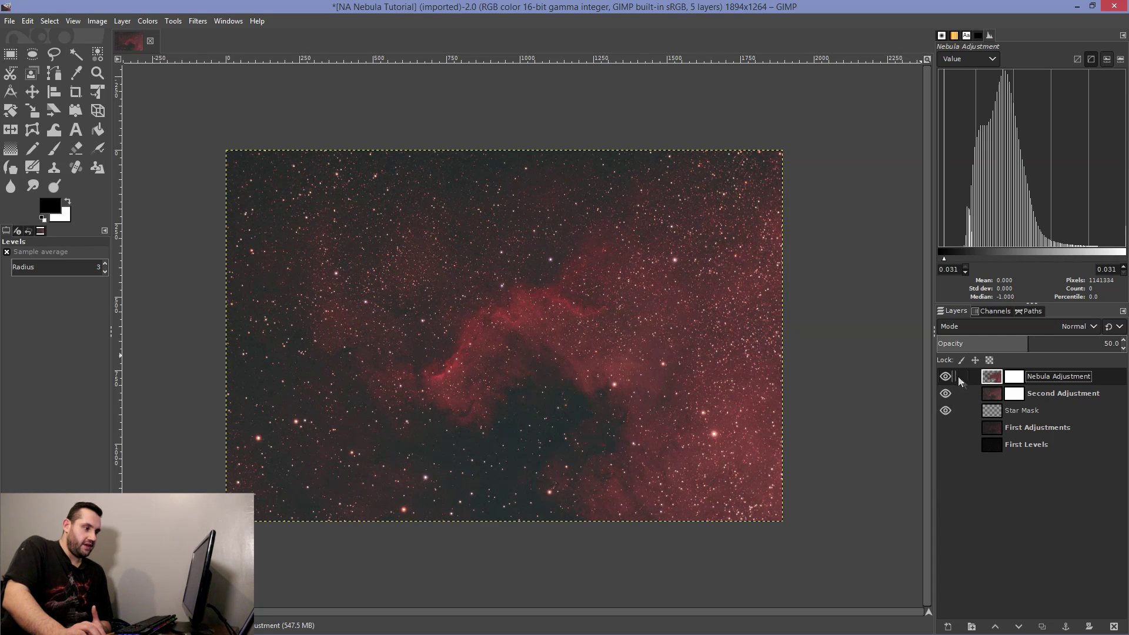
click(994, 394)
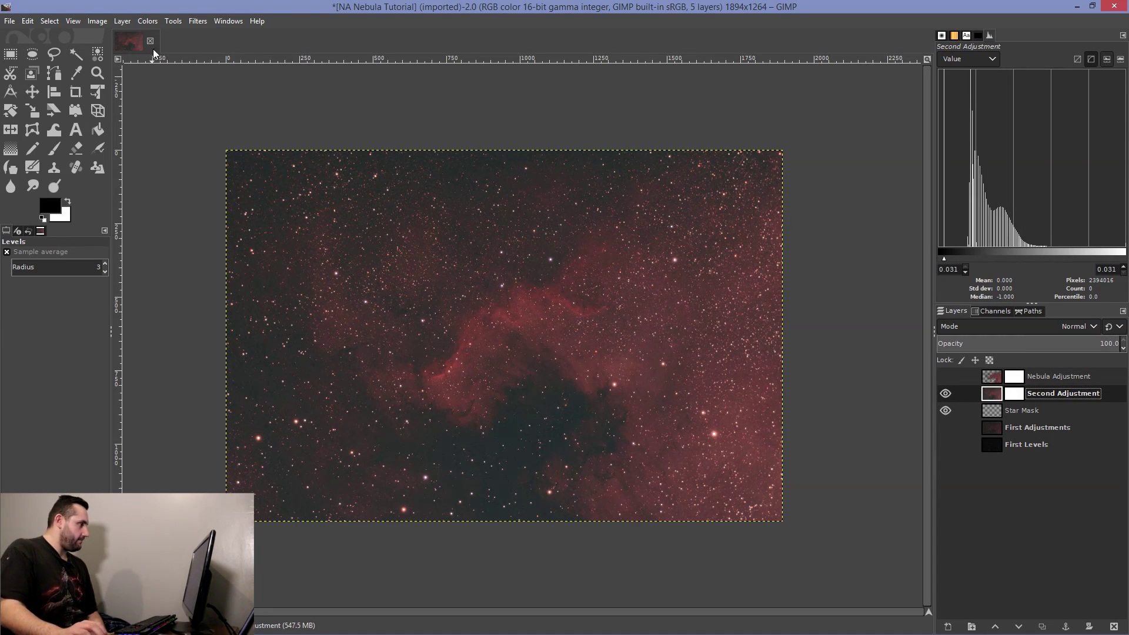
click(147, 20)
mouse_move(198, 21)
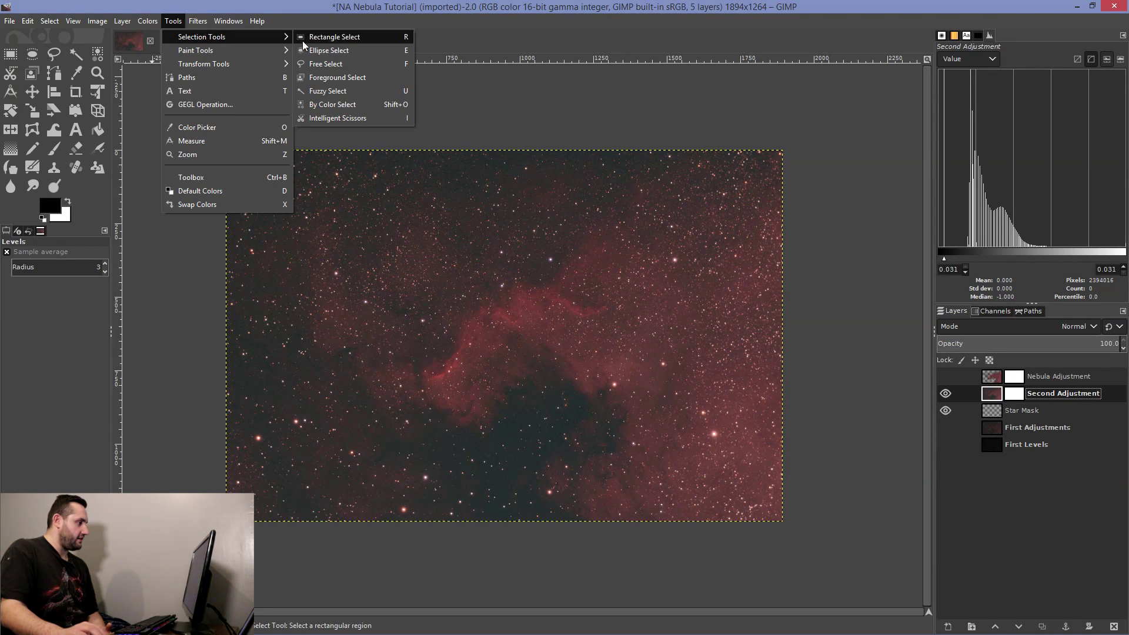
click(327, 106)
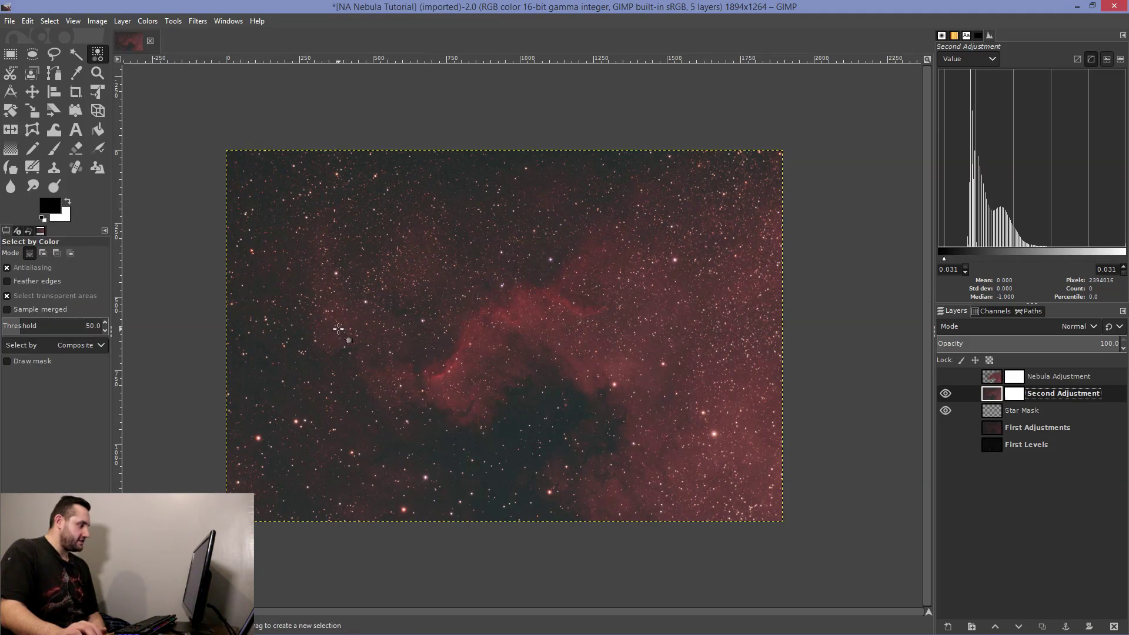
click(256, 389)
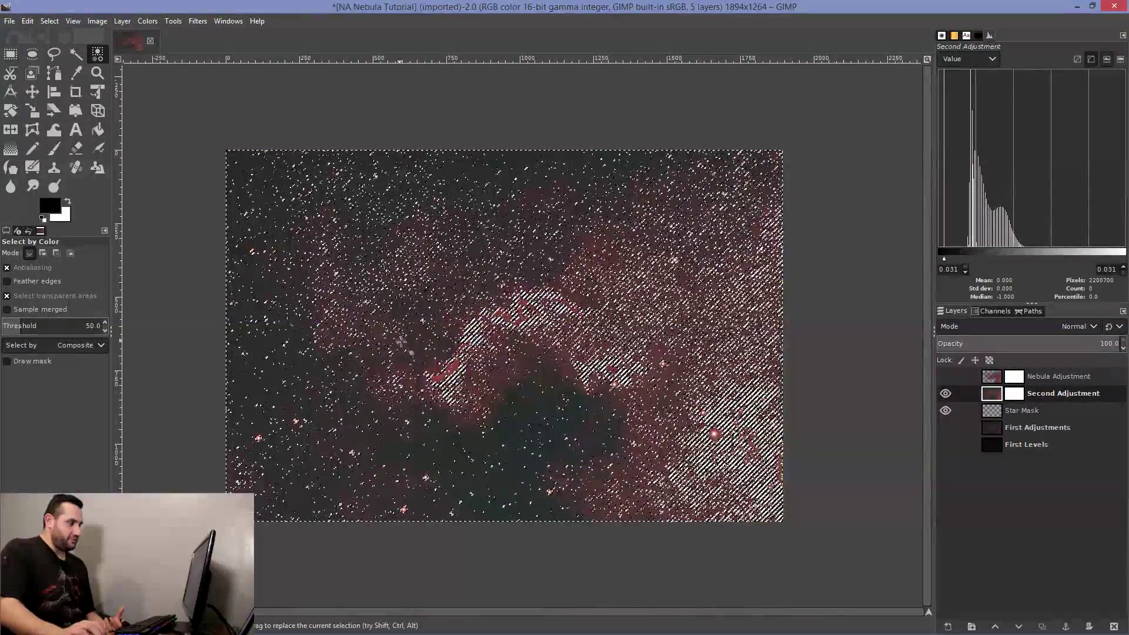
Step: Feather the background sky selection on Second Adjustment, and copy and paste it as a new layer
click(50, 21)
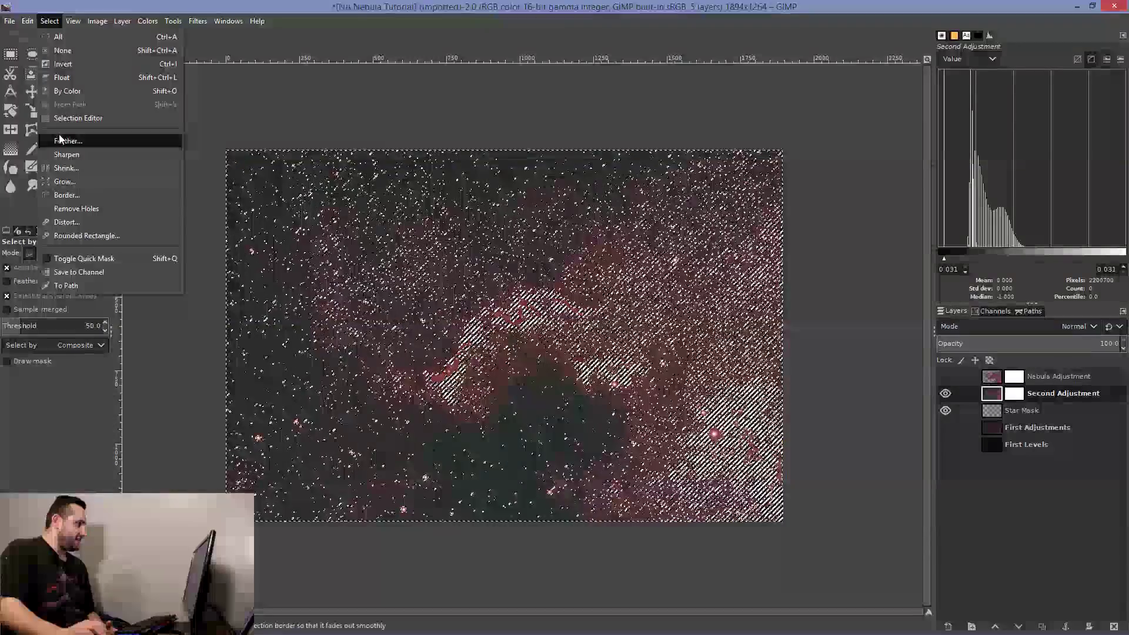
click(60, 141)
click(89, 183)
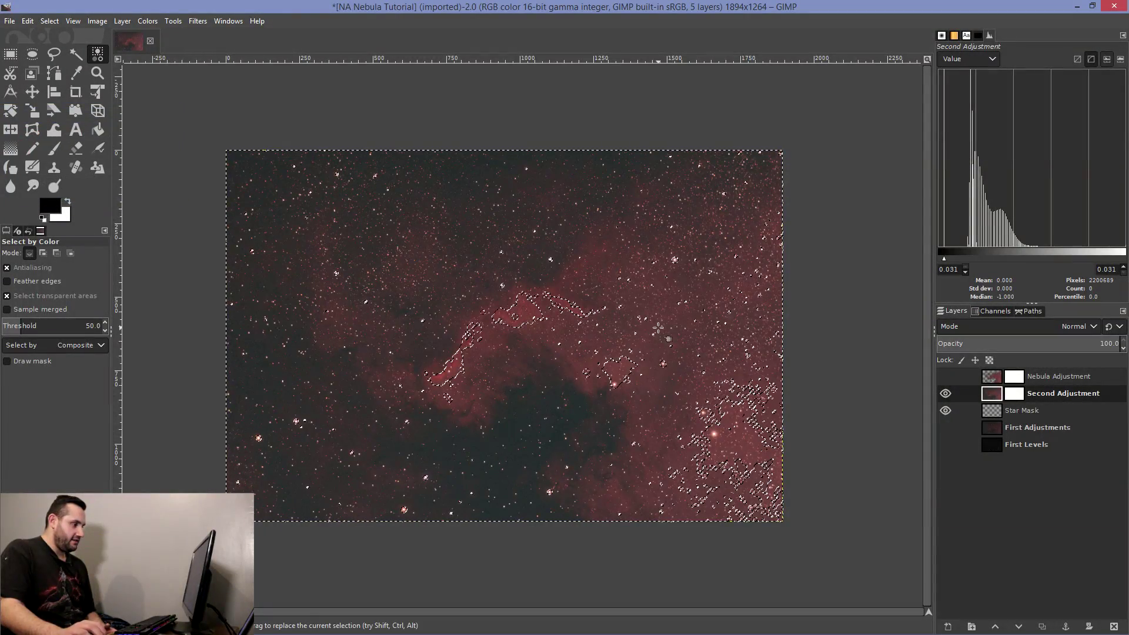
key(ctrl+c)
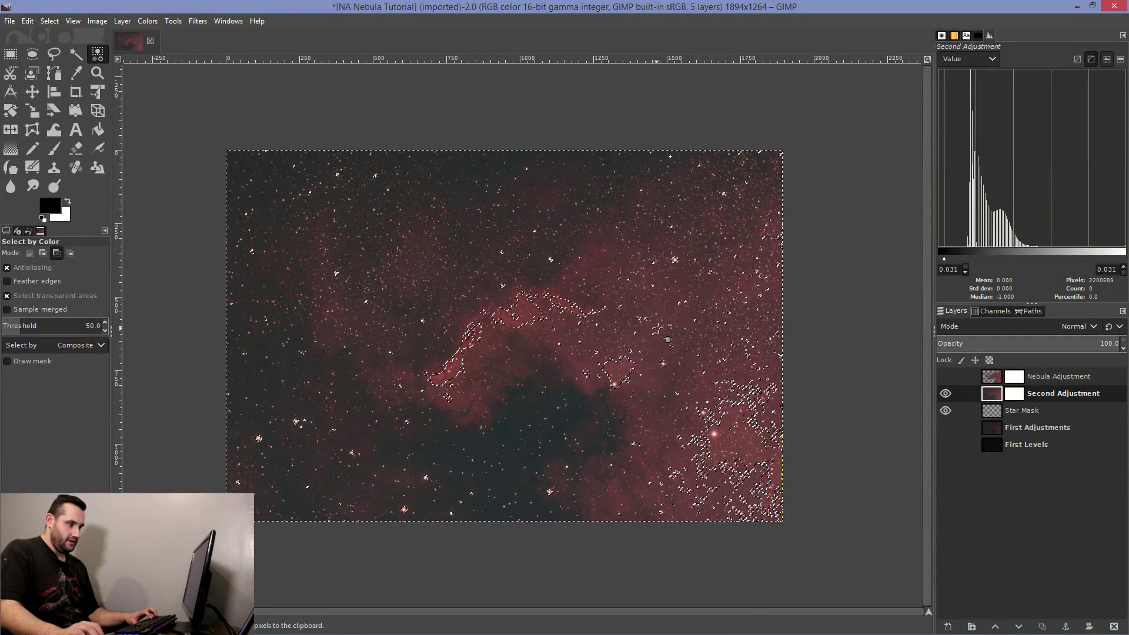
key(ctrl+v)
mouse_move(952, 630)
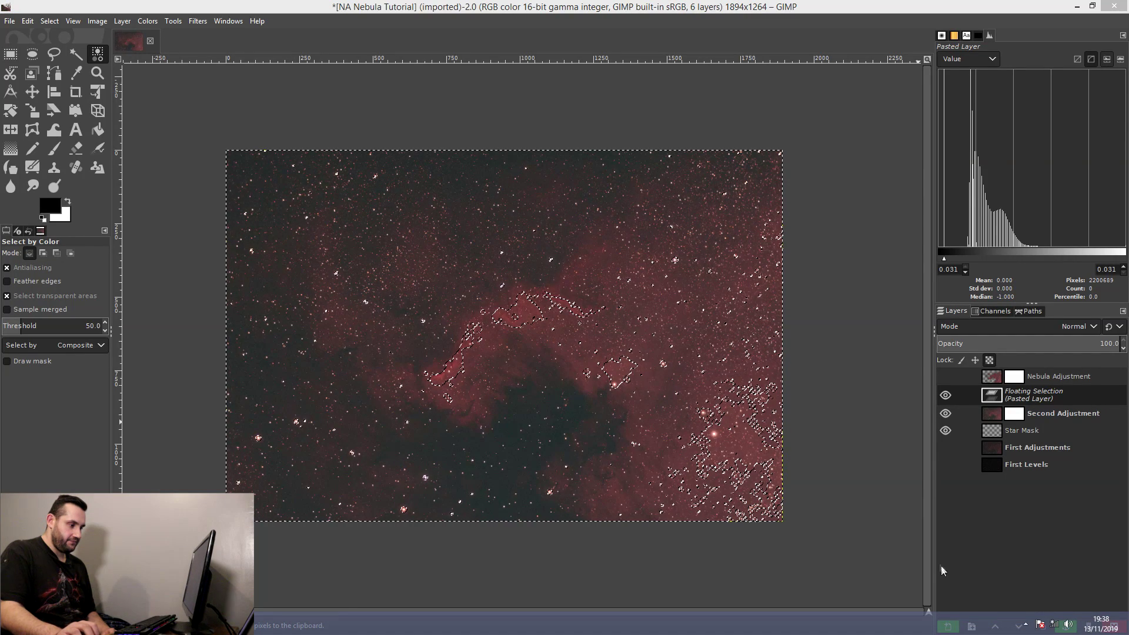
click(948, 594)
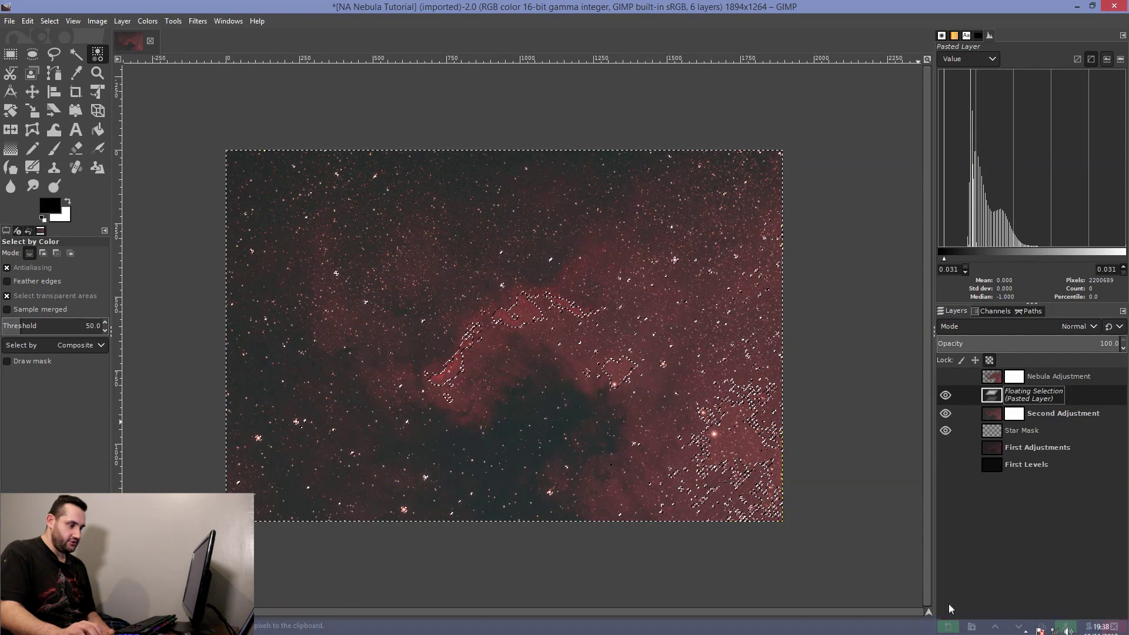
click(950, 624)
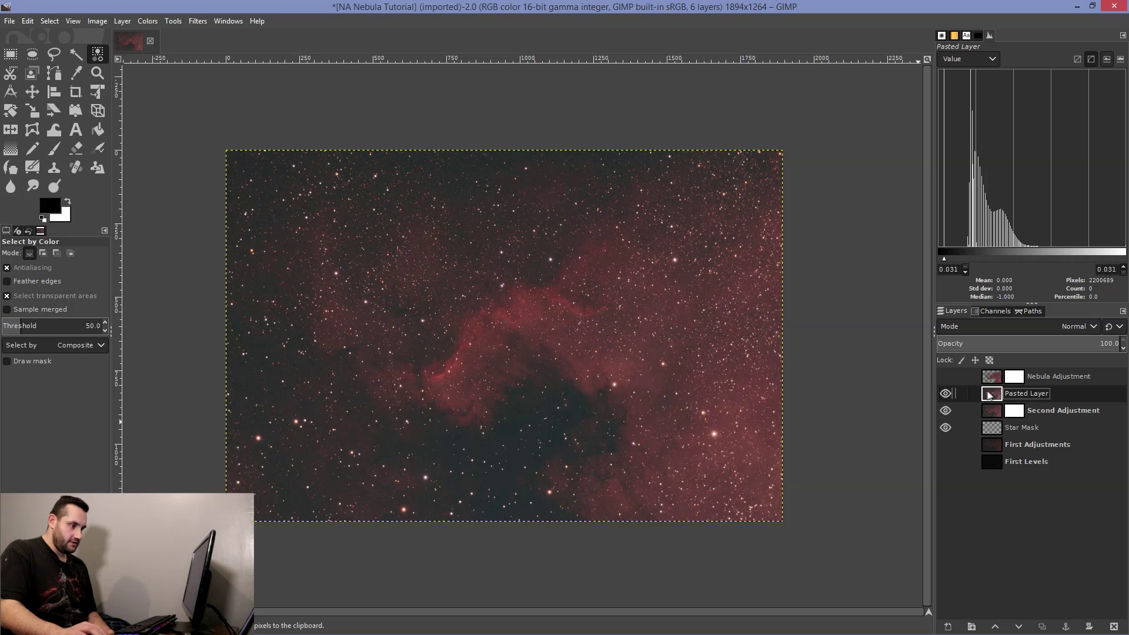
Step: Inspect the pasted background layer with the layers beneath it hidden, and make Nebula Adjustment, Second Adjustment and Star Mask visible again
click(945, 411)
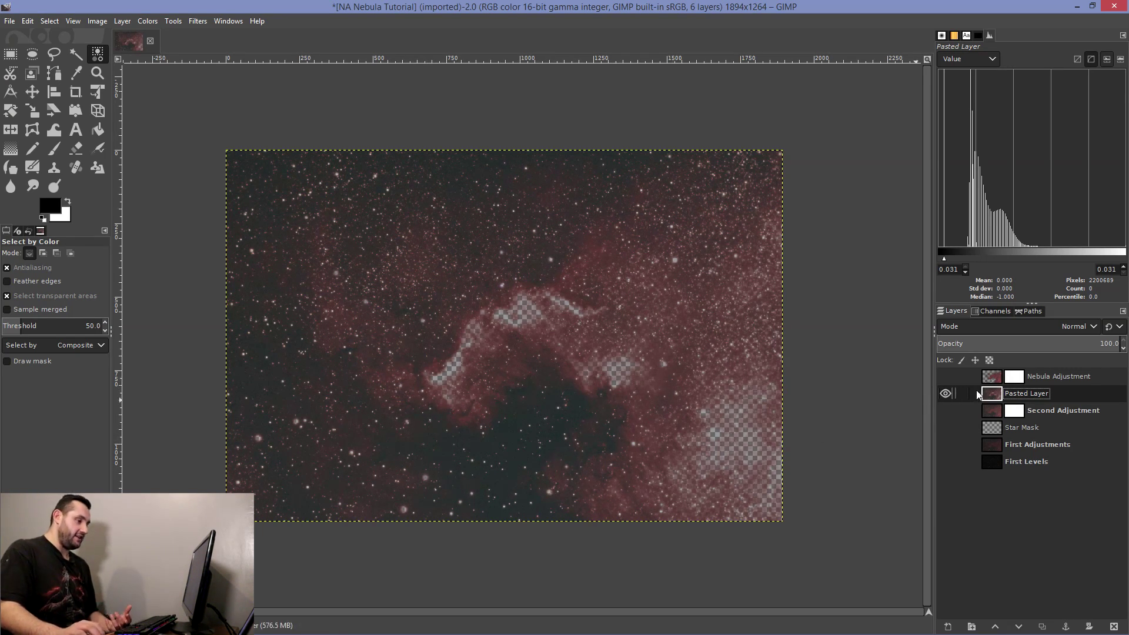
click(945, 376)
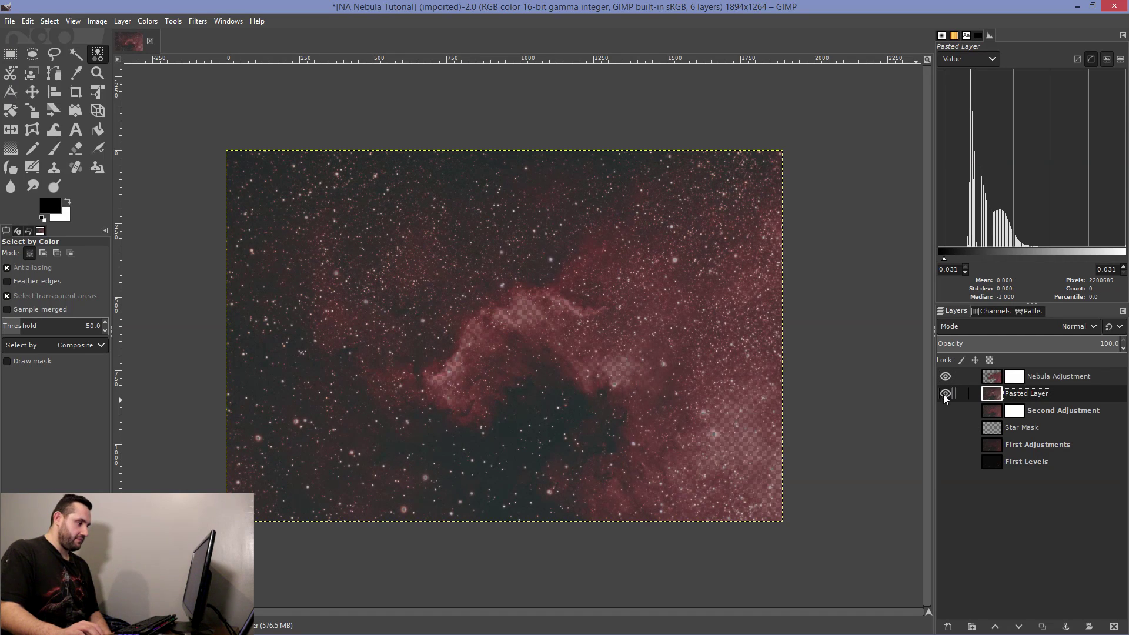
click(945, 427)
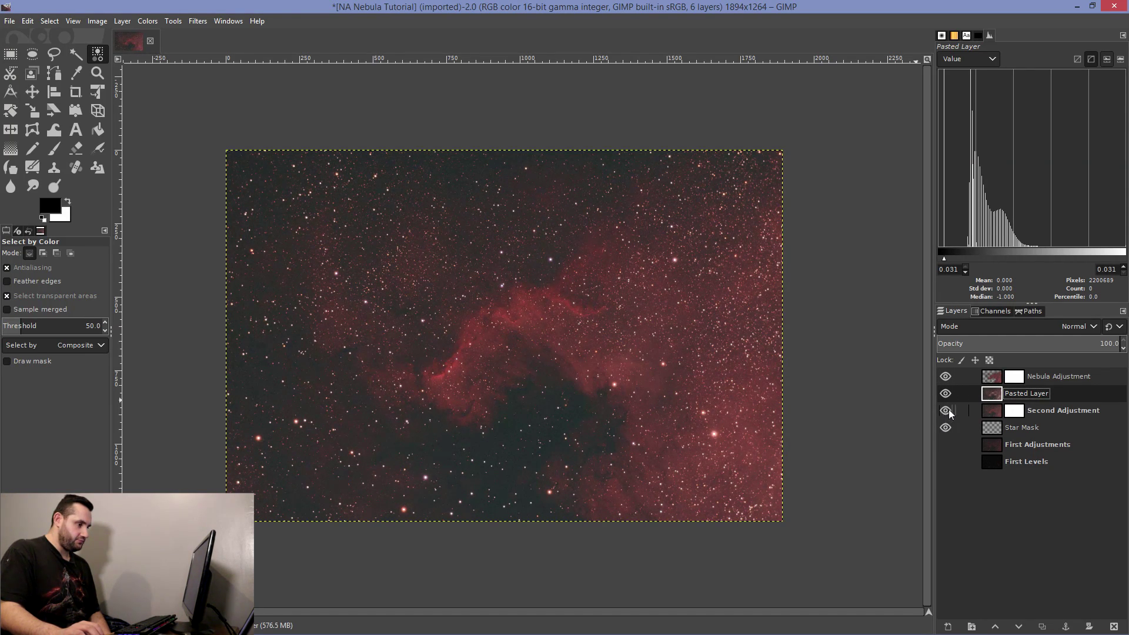
Step: Apply Levels to the pasted background layer with the Value input black point at 6.13
click(147, 21)
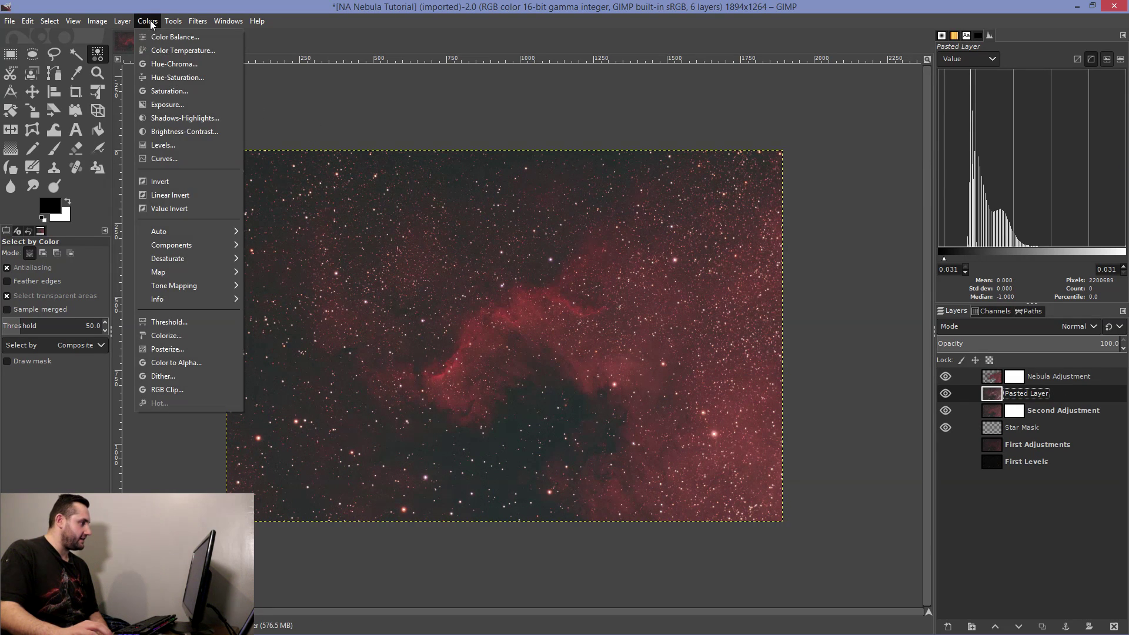
click(162, 146)
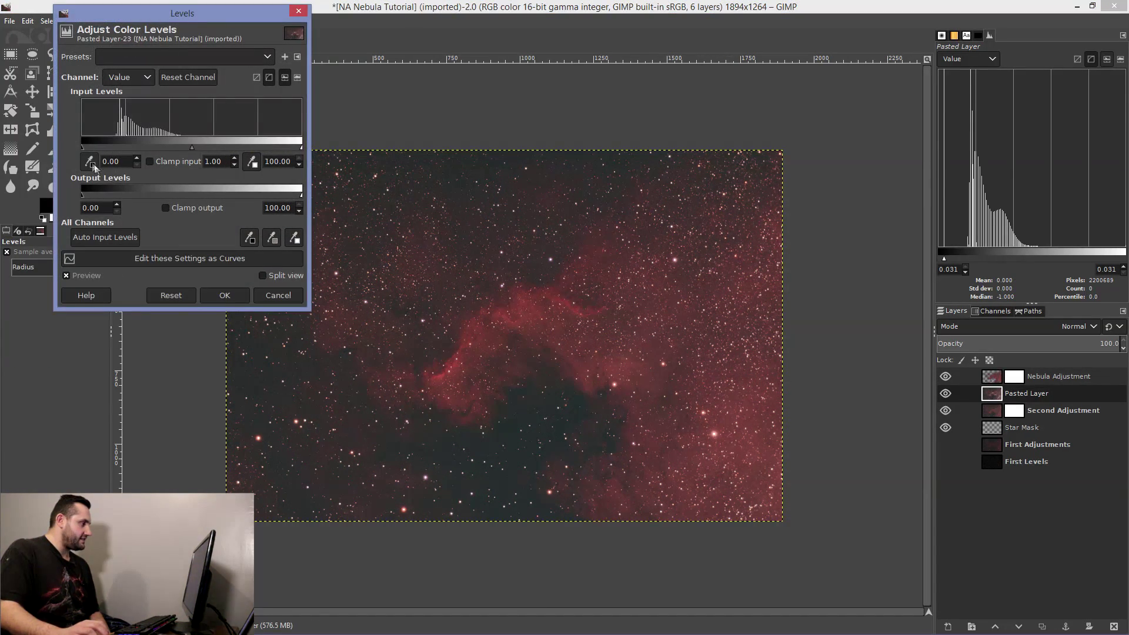
drag(81, 146, 95, 147)
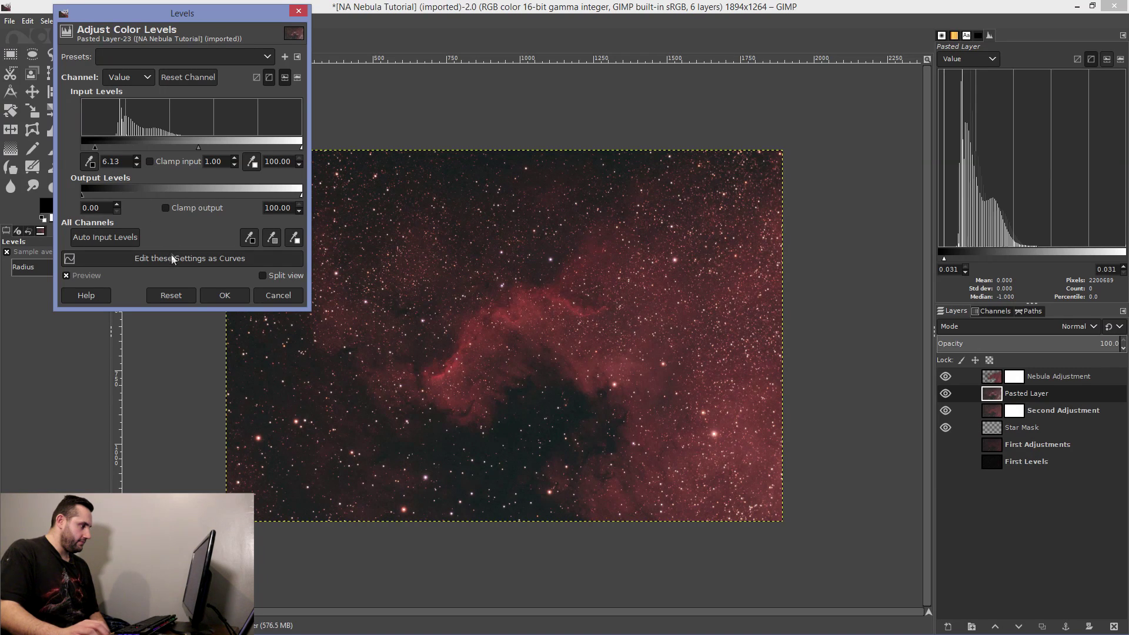
click(222, 295)
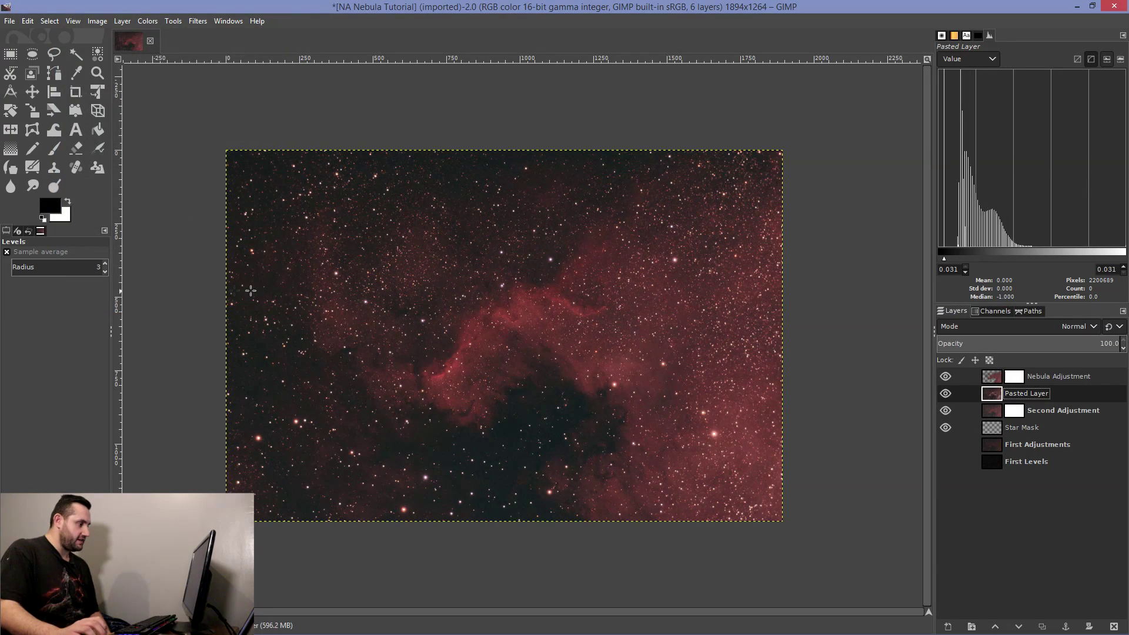
Step: Compare the image with the pasted background layer shown and hidden, leaving the layer hidden
click(944, 392)
click(944, 393)
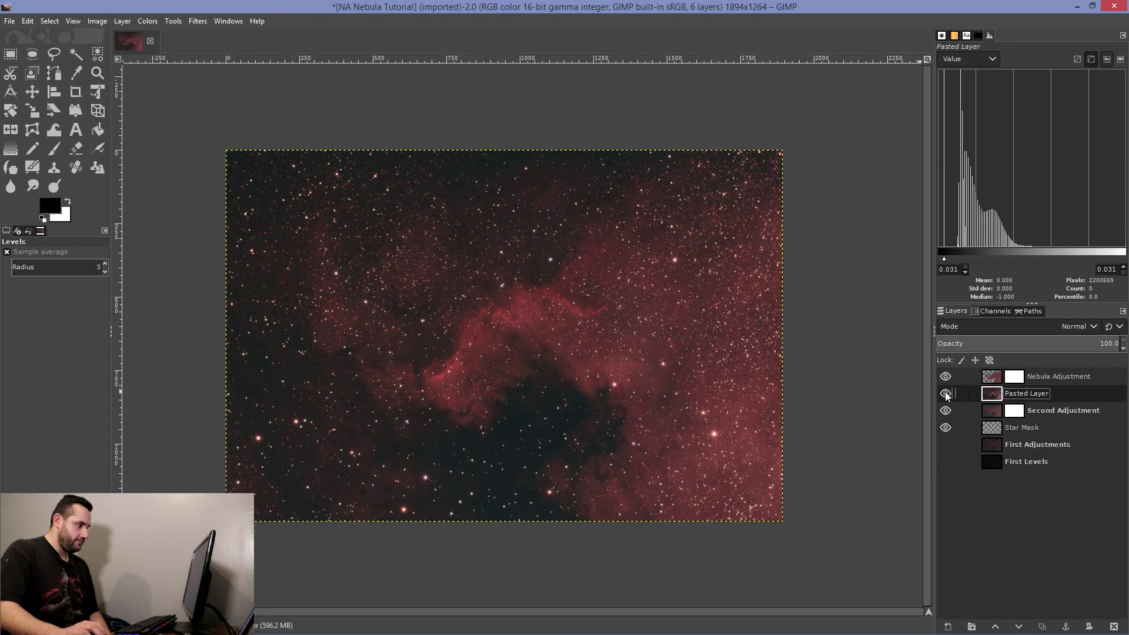
click(944, 393)
click(944, 393)
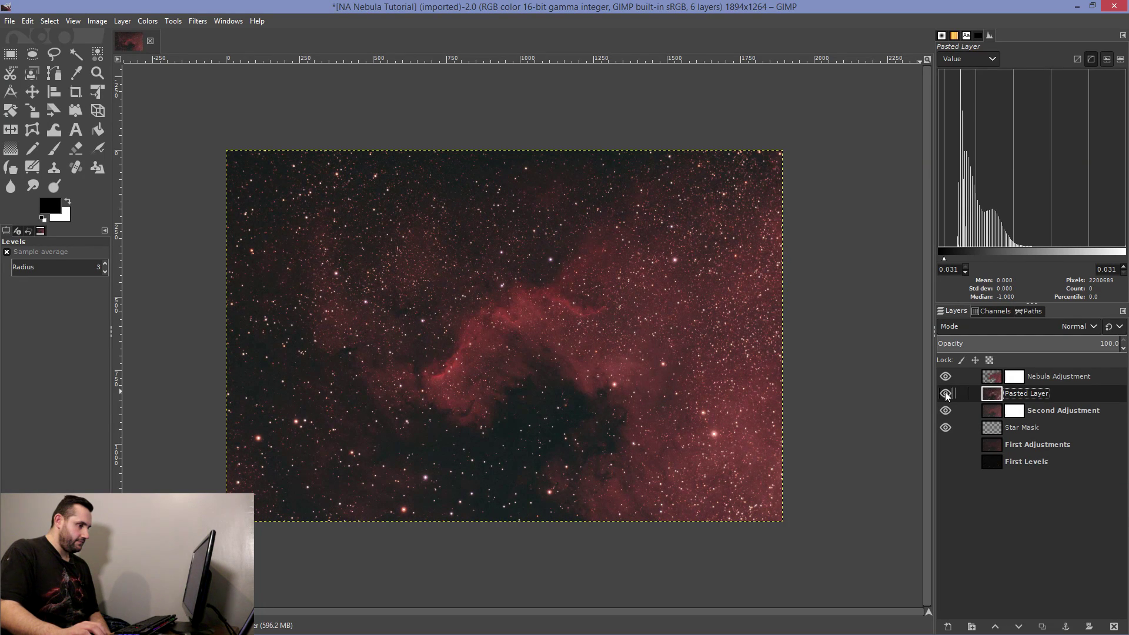
click(944, 392)
click(944, 392)
click(944, 392)
click(944, 392)
click(944, 393)
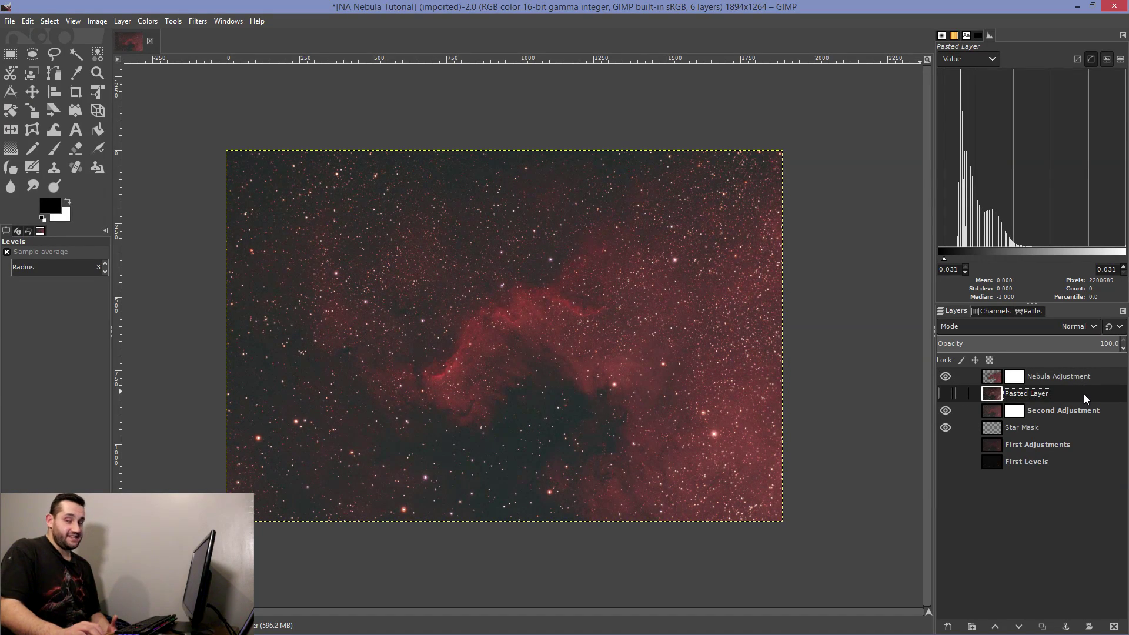
Step: Rename the pasted layer as Background Adjustment
double_click(1011, 392)
text(Back)
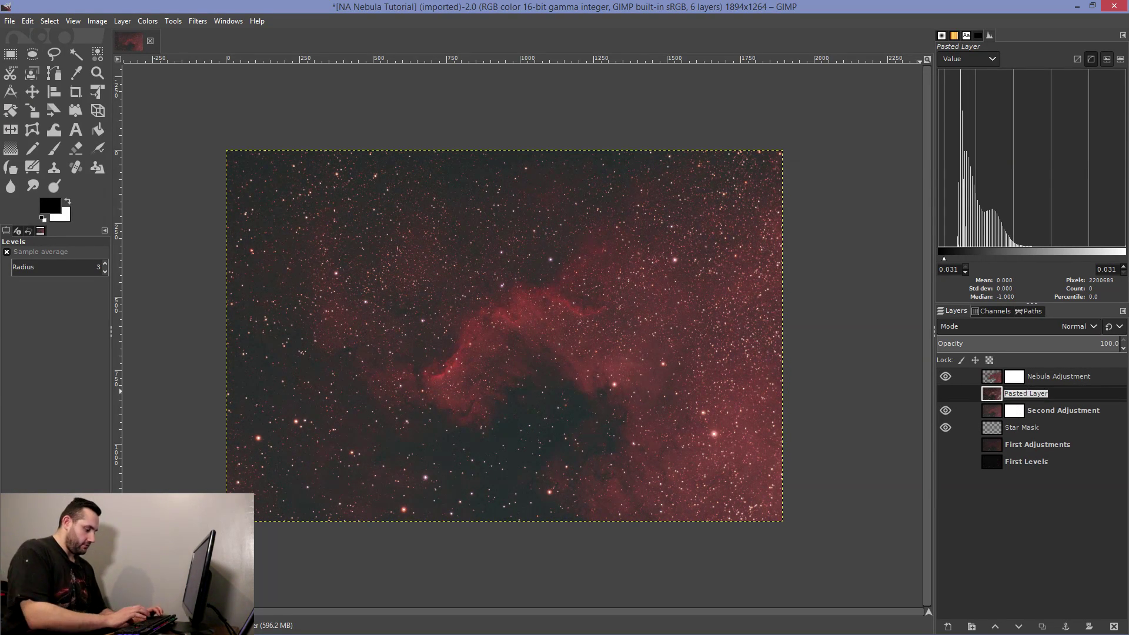
text(ground Adjus)
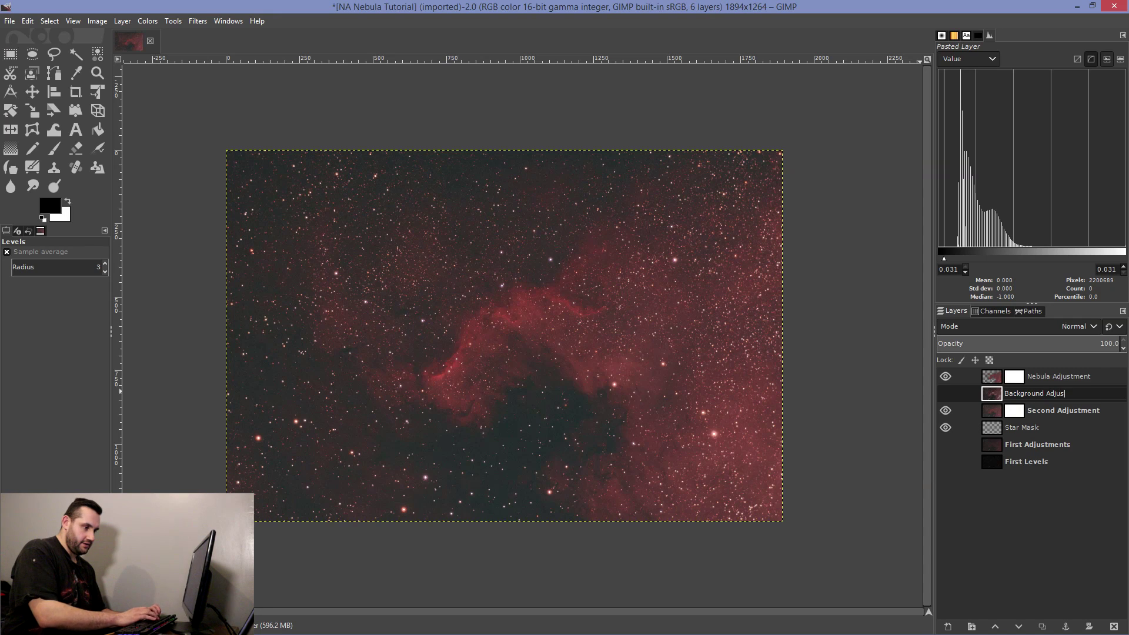
text(tment)
key(Return)
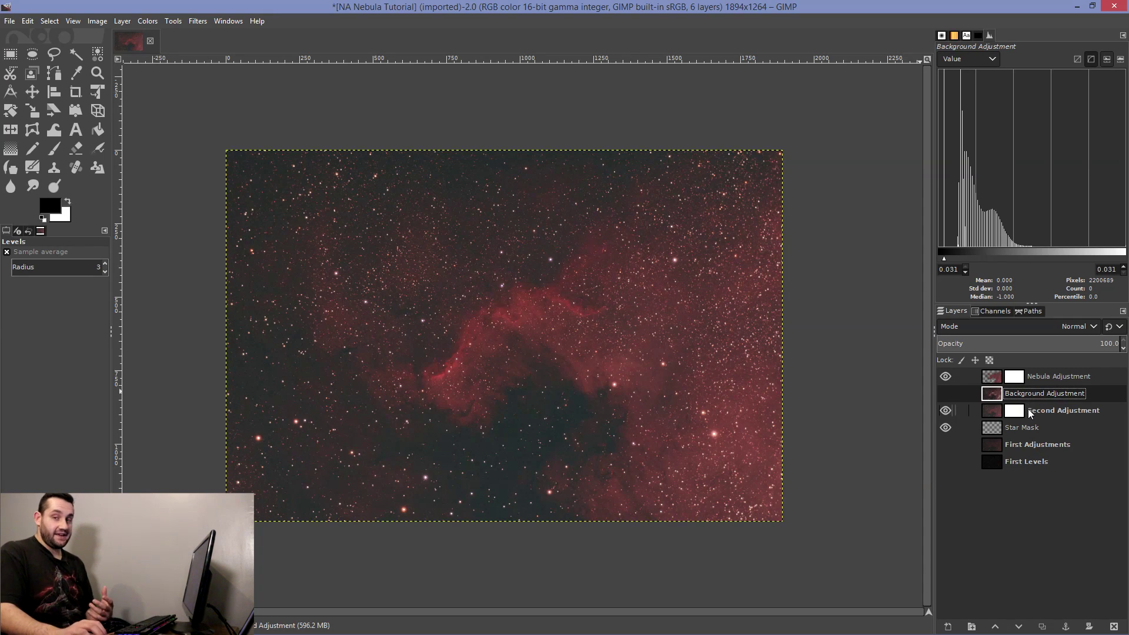
Step: Try Levels on the whole Second Adjustment layer with the Value input black point at 3.73, and discard the change
click(1034, 410)
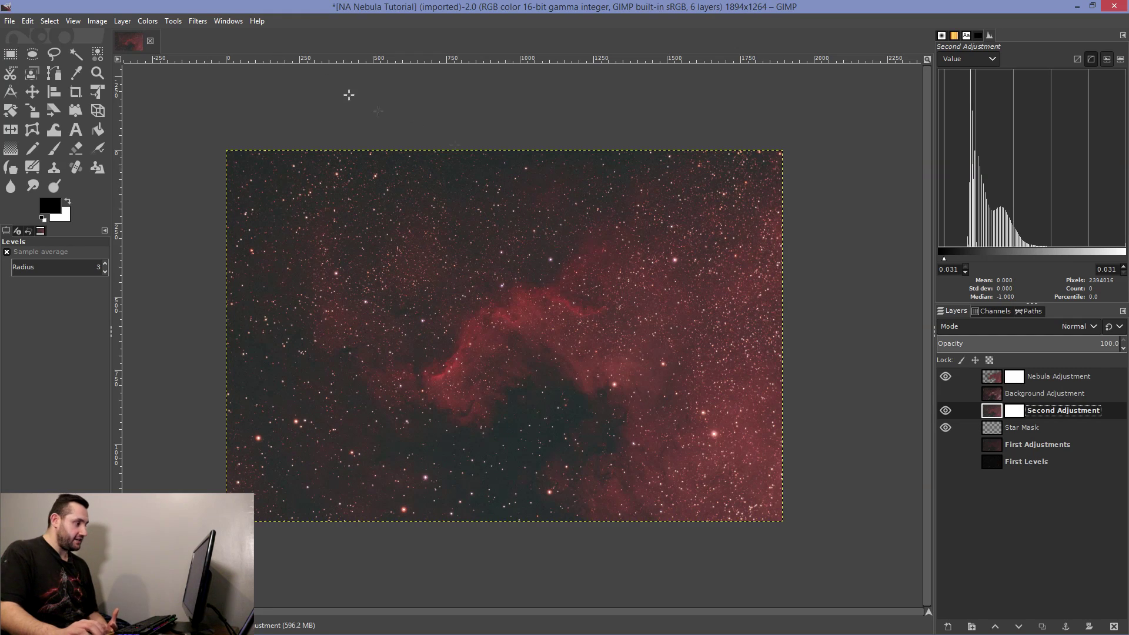
click(139, 20)
click(161, 146)
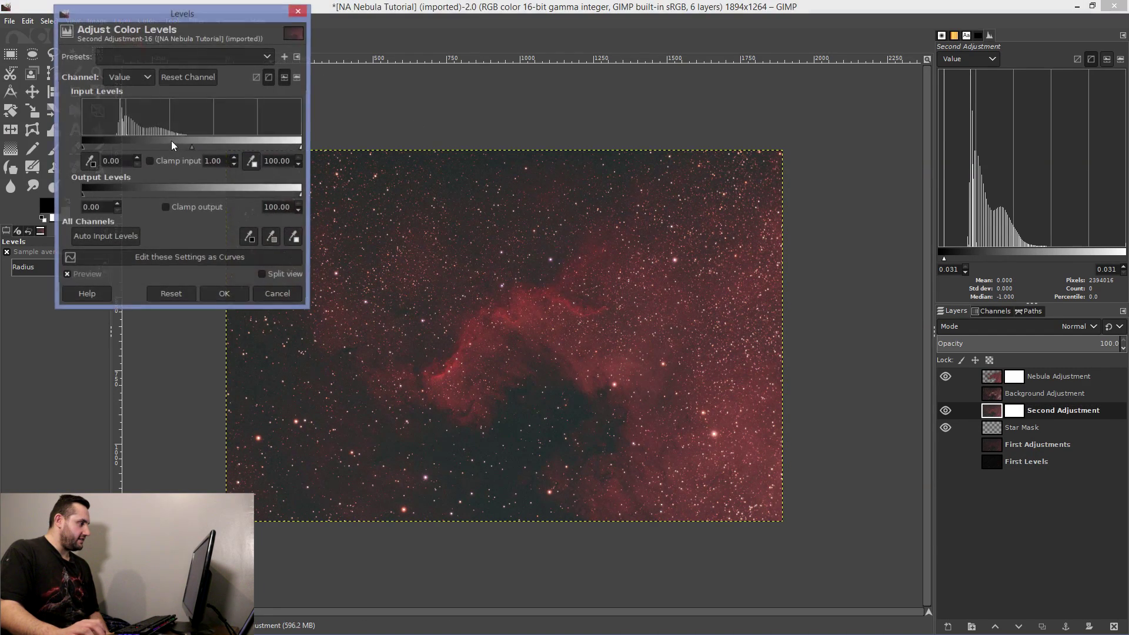
mouse_move(81, 147)
mouse_down()
mouse_move(123, 149)
mouse_move(89, 152)
mouse_up()
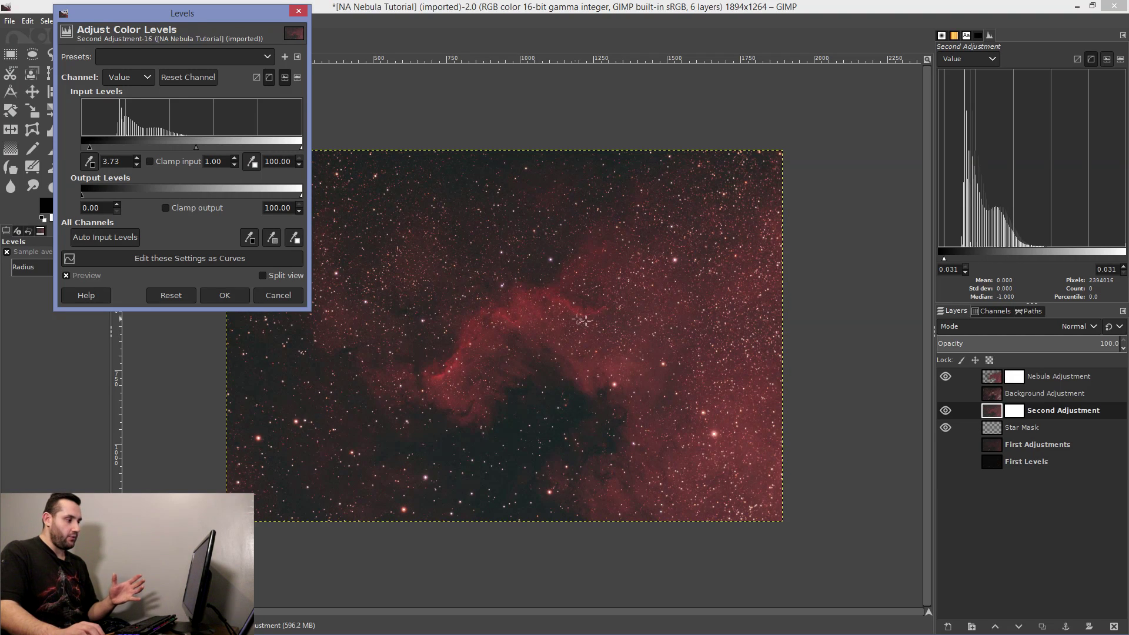
click(283, 295)
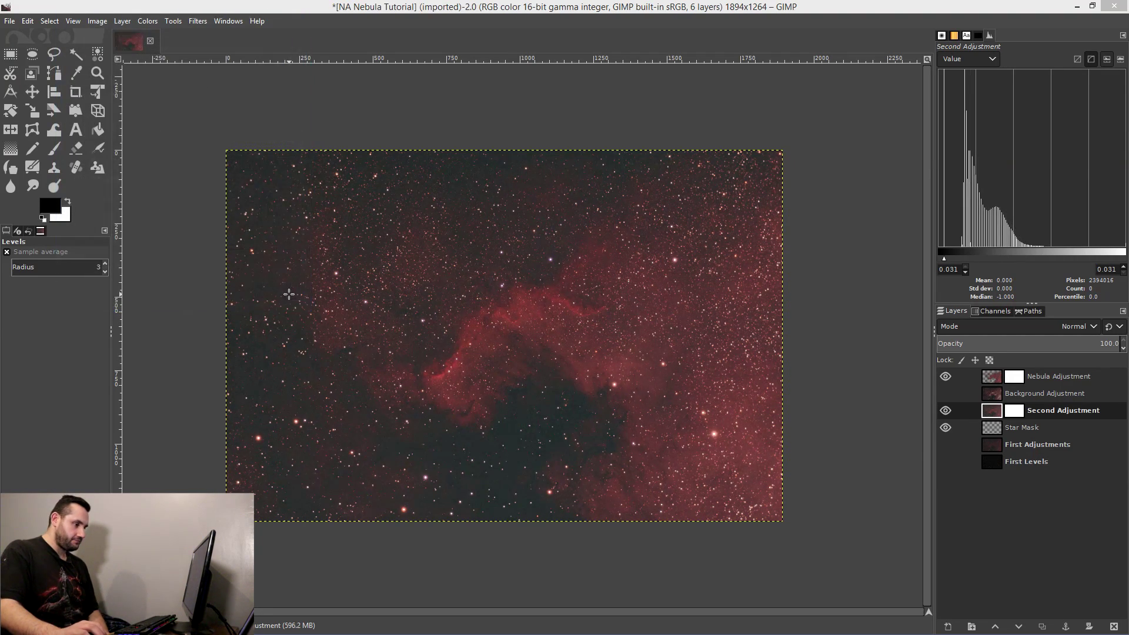
Step: Show Background Adjustment and add a layer mask to it from the Star Mask's opaque areas as an inverted selection
click(946, 393)
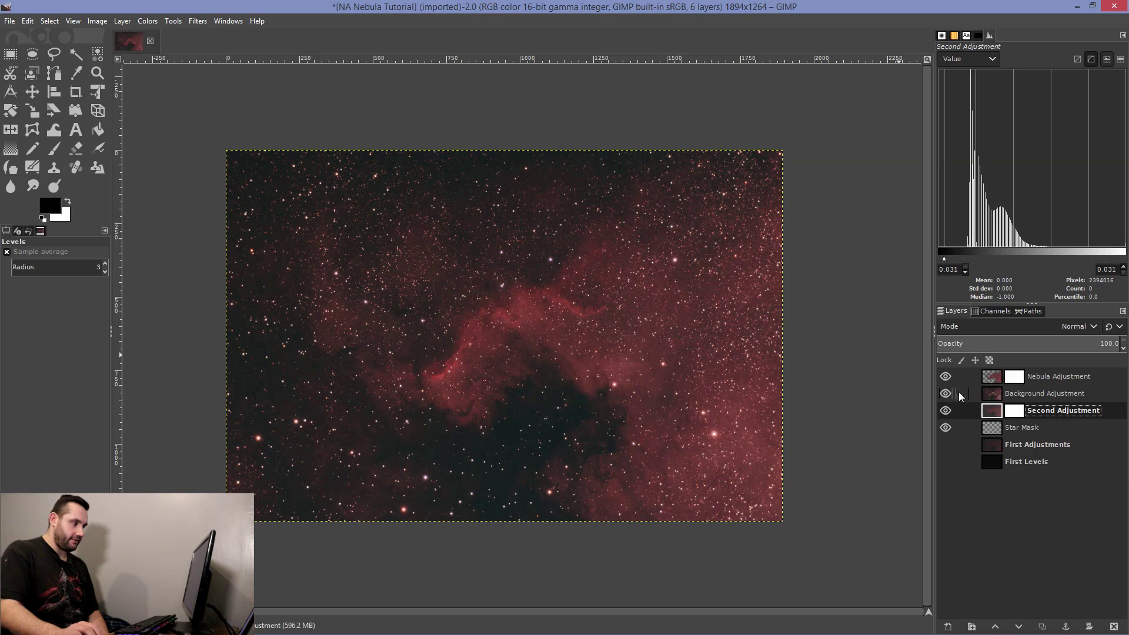
click(1102, 382)
click(1079, 398)
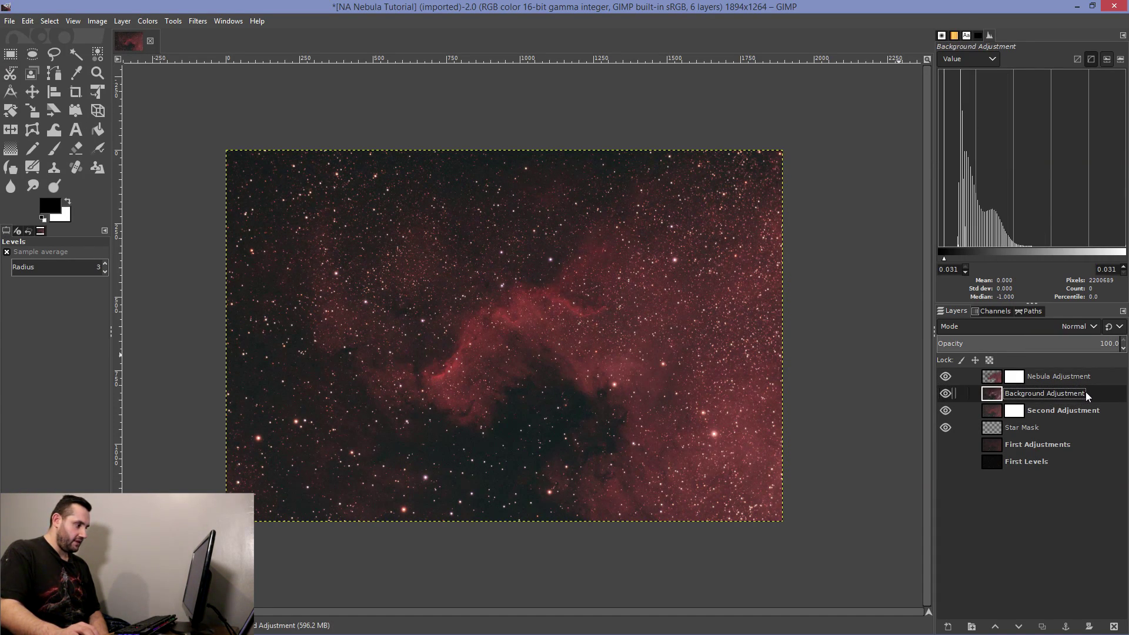
alt+click(993, 428)
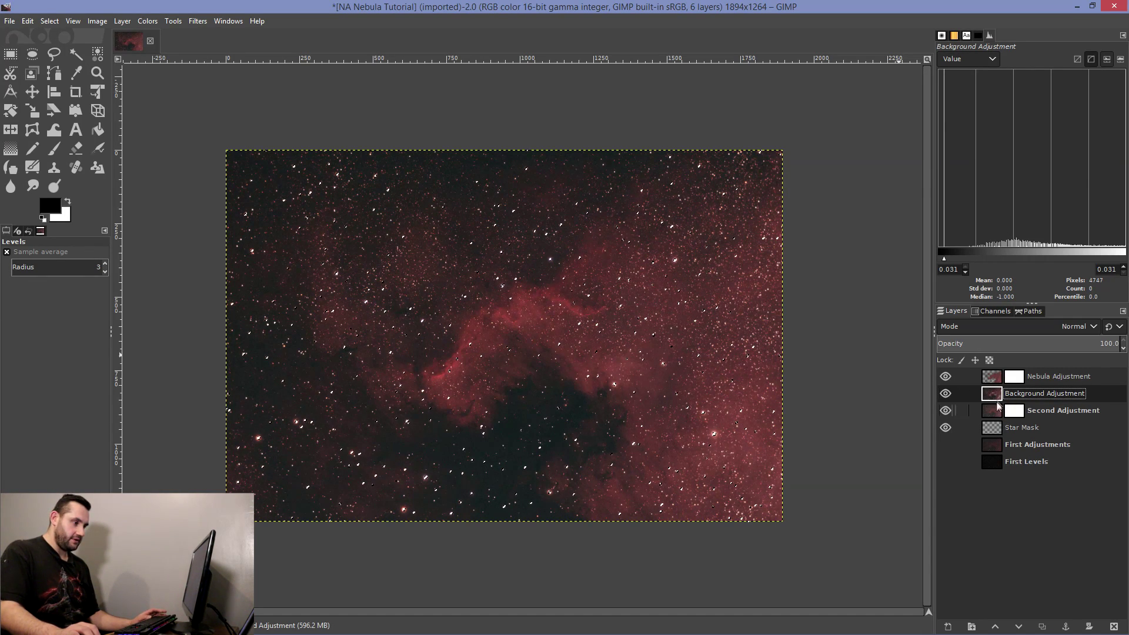
click(97, 20)
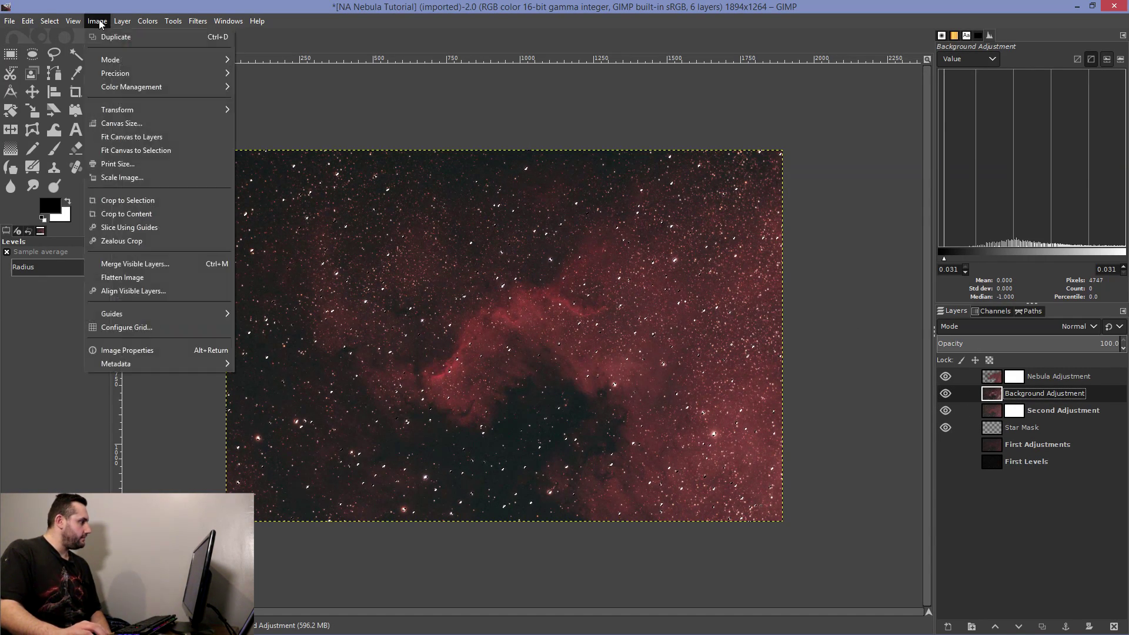
mouse_move(122, 21)
mouse_move(141, 155)
click(289, 156)
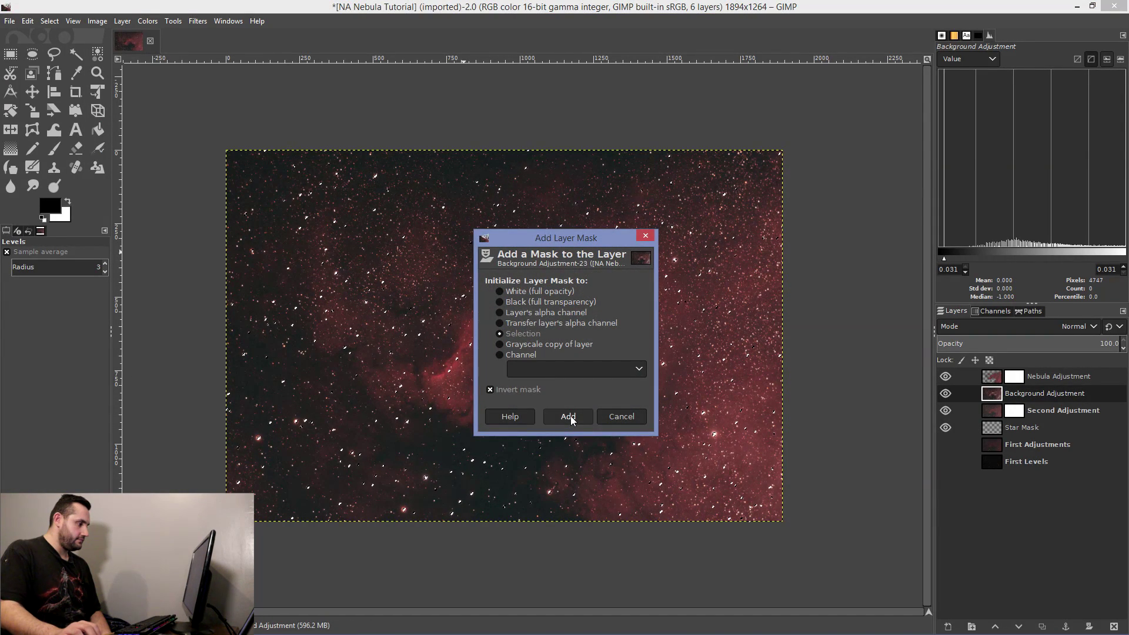
click(568, 416)
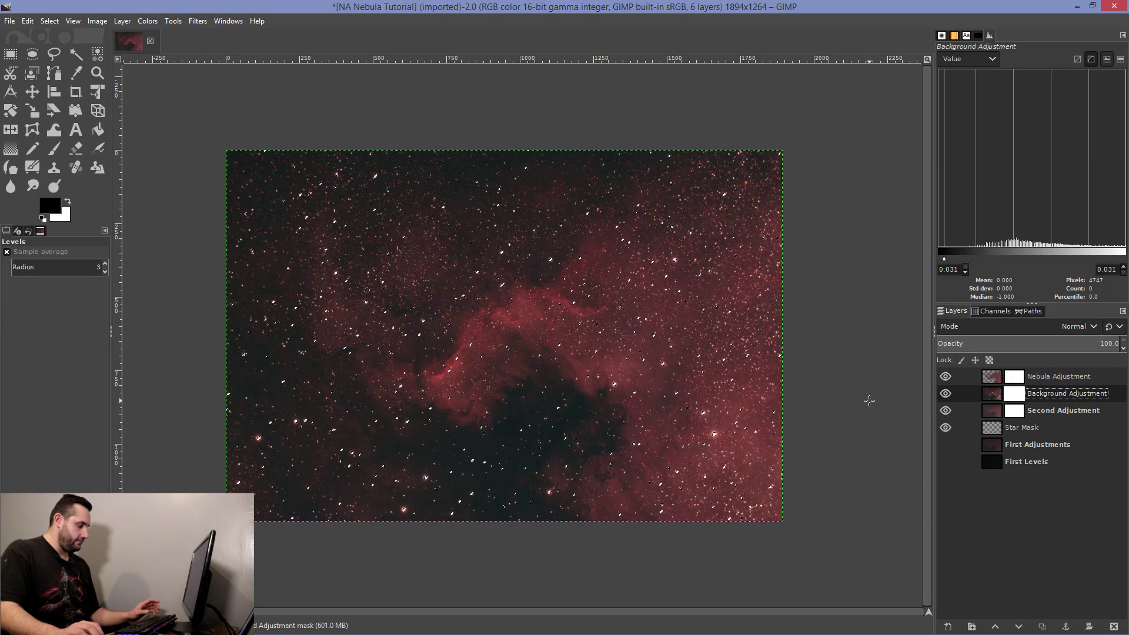
Step: Hide every layer and reveal them one by one from First Levels up to Nebula Adjustment to compare the editing stages
click(1091, 380)
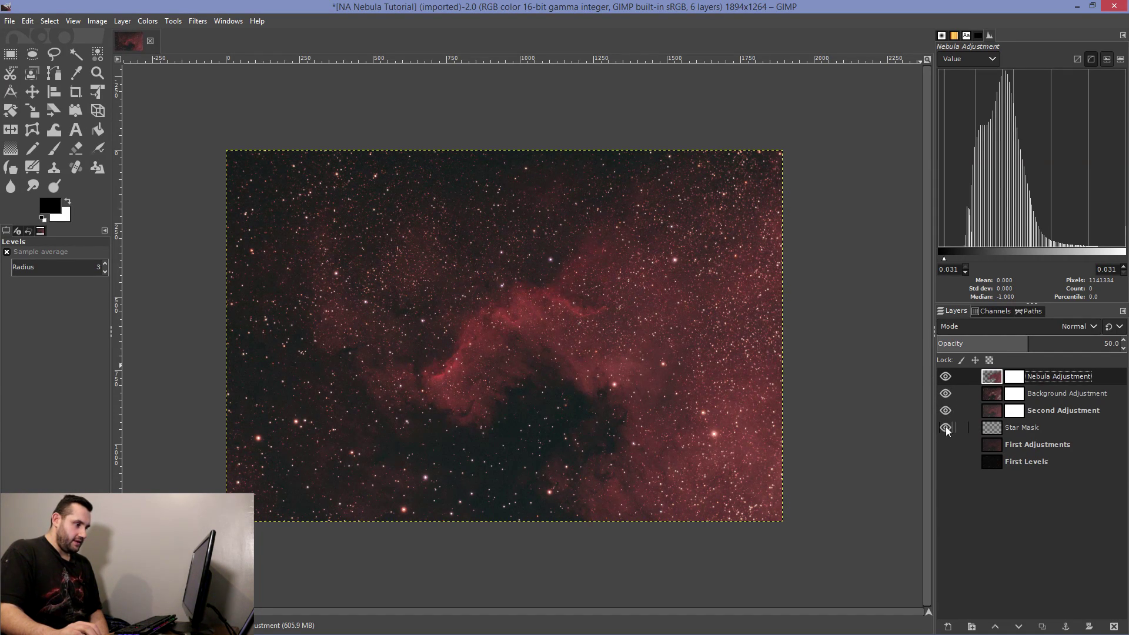
drag(945, 376, 950, 445)
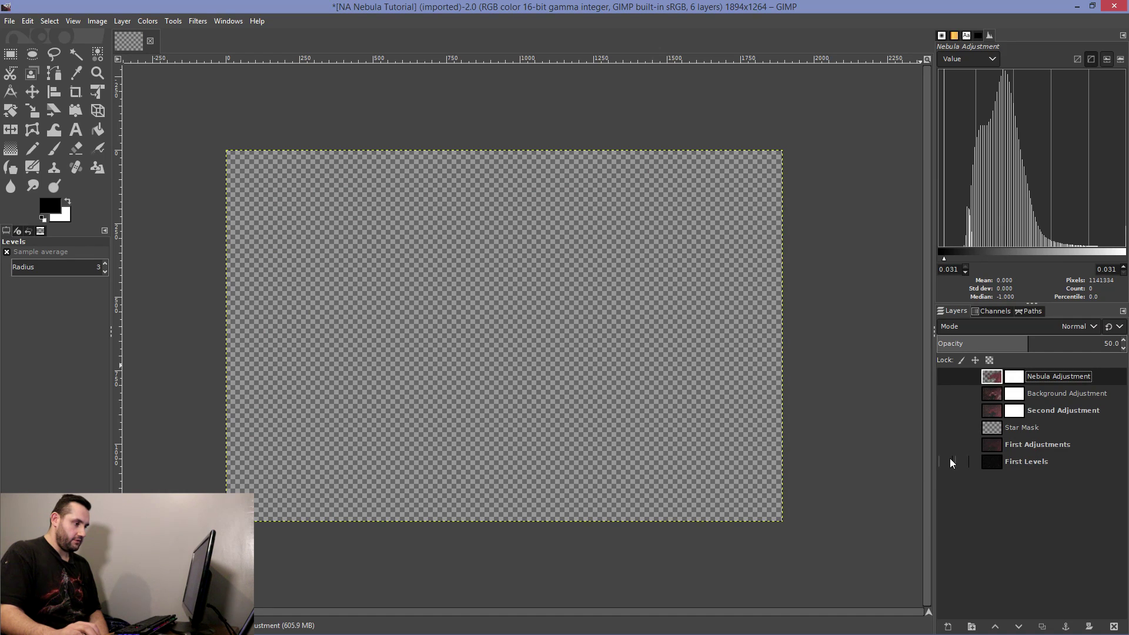
click(950, 460)
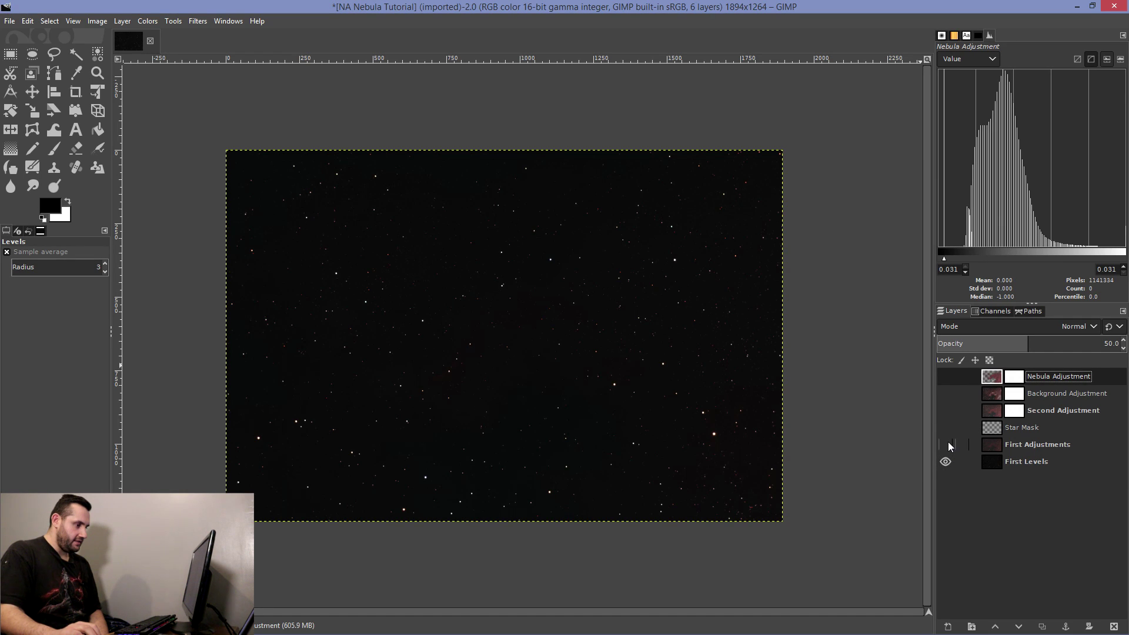
click(948, 444)
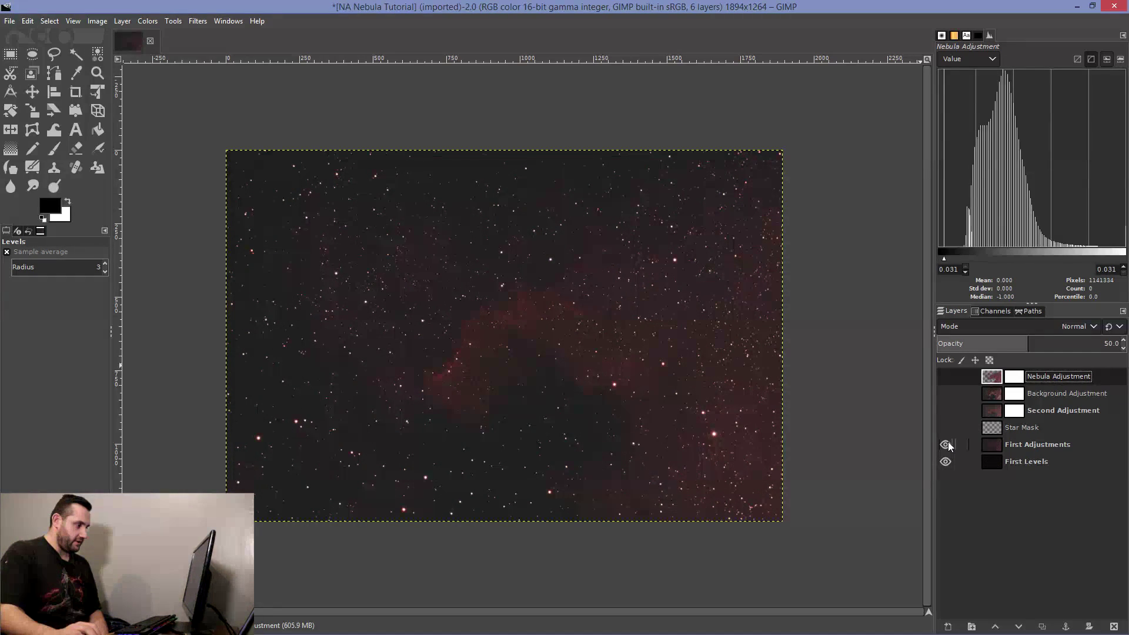
click(946, 410)
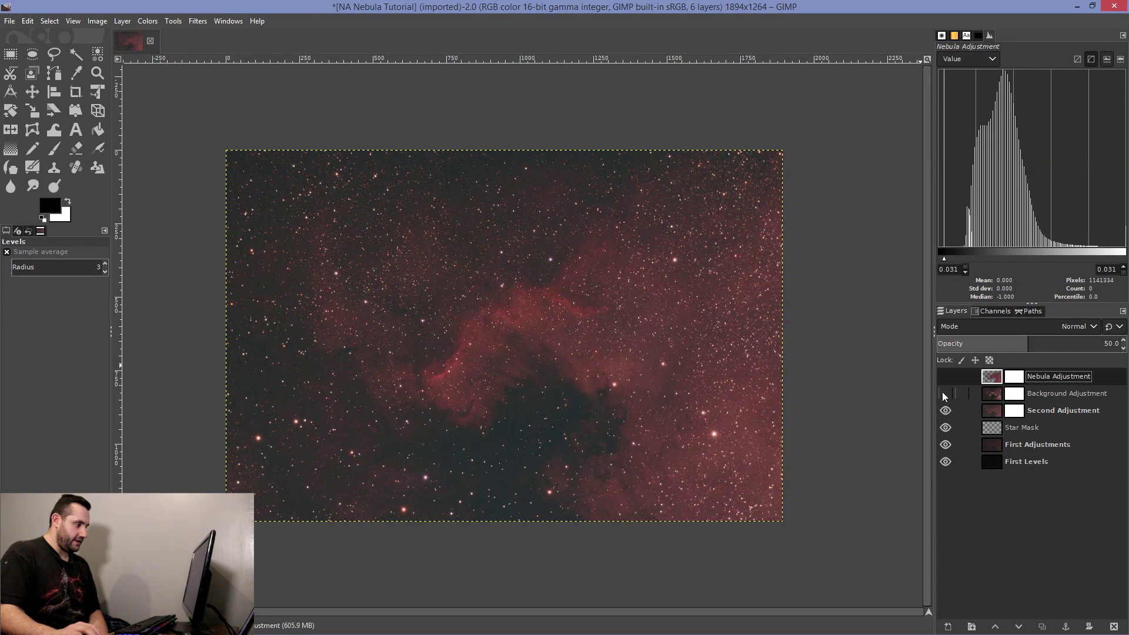
click(944, 394)
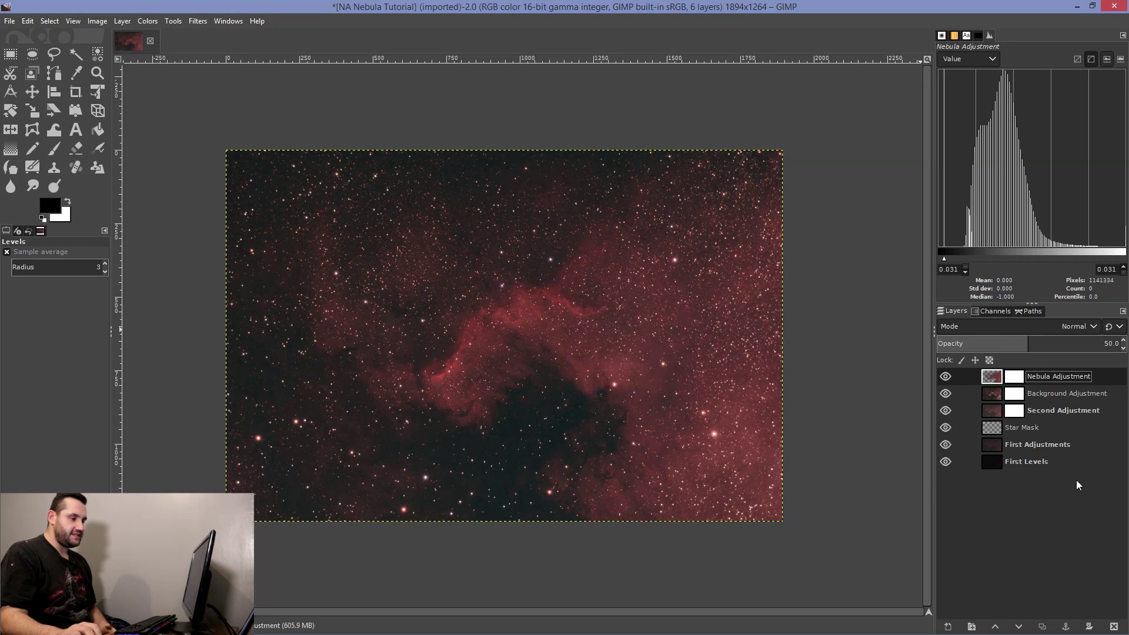
Step: Create a new layer from the visible image, compare it with the layers below, and rename it Stamp
click(121, 24)
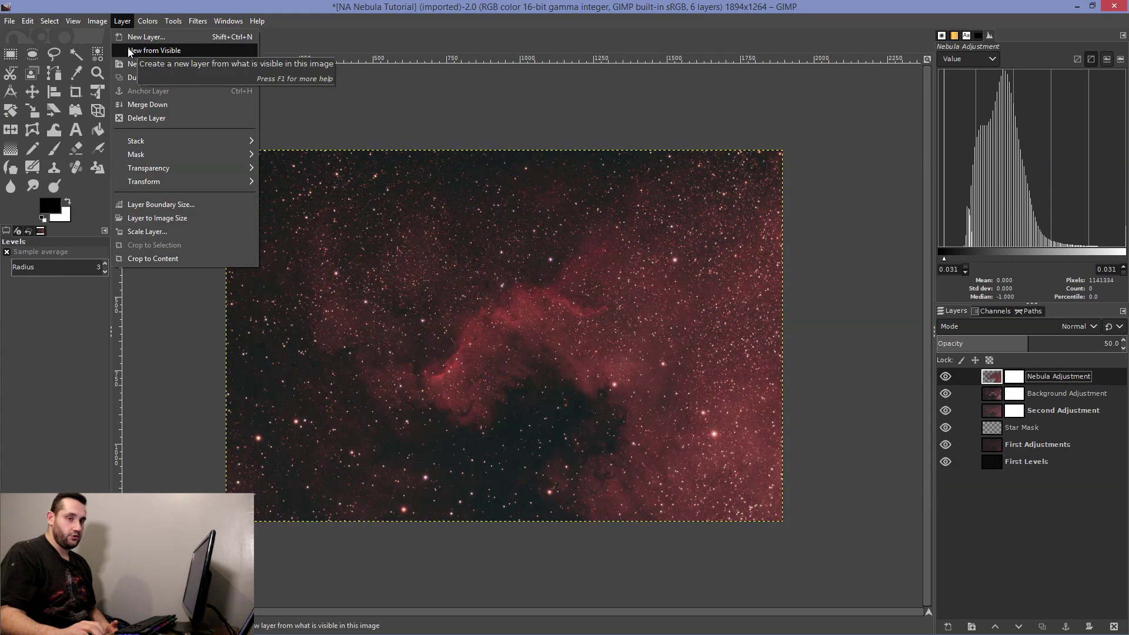
click(129, 52)
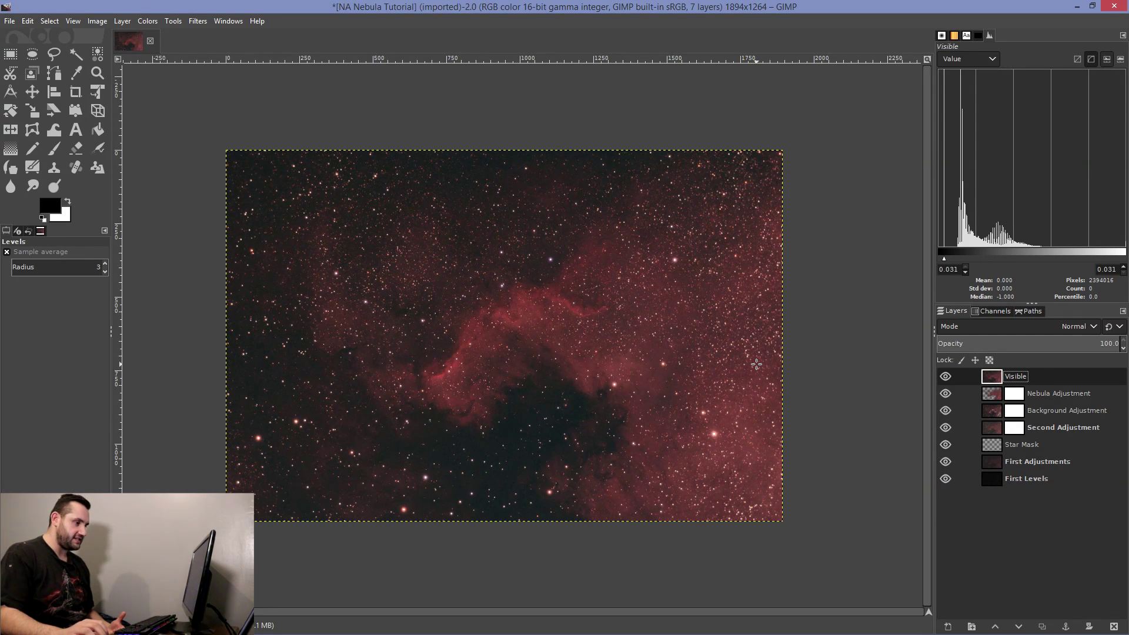
click(941, 375)
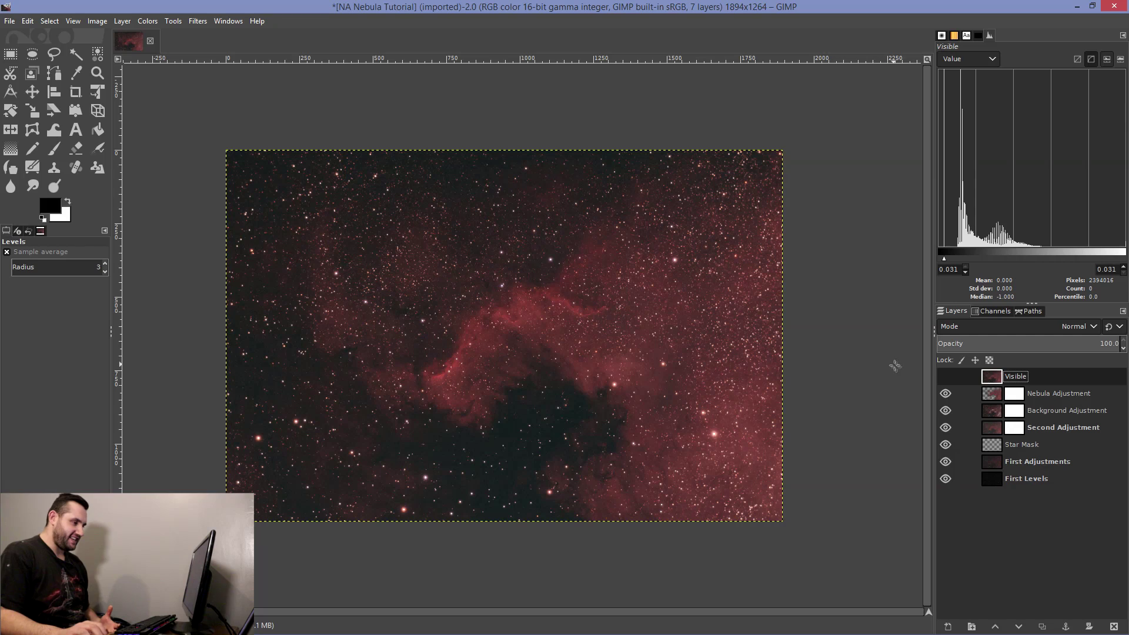
click(943, 375)
double_click(1018, 377)
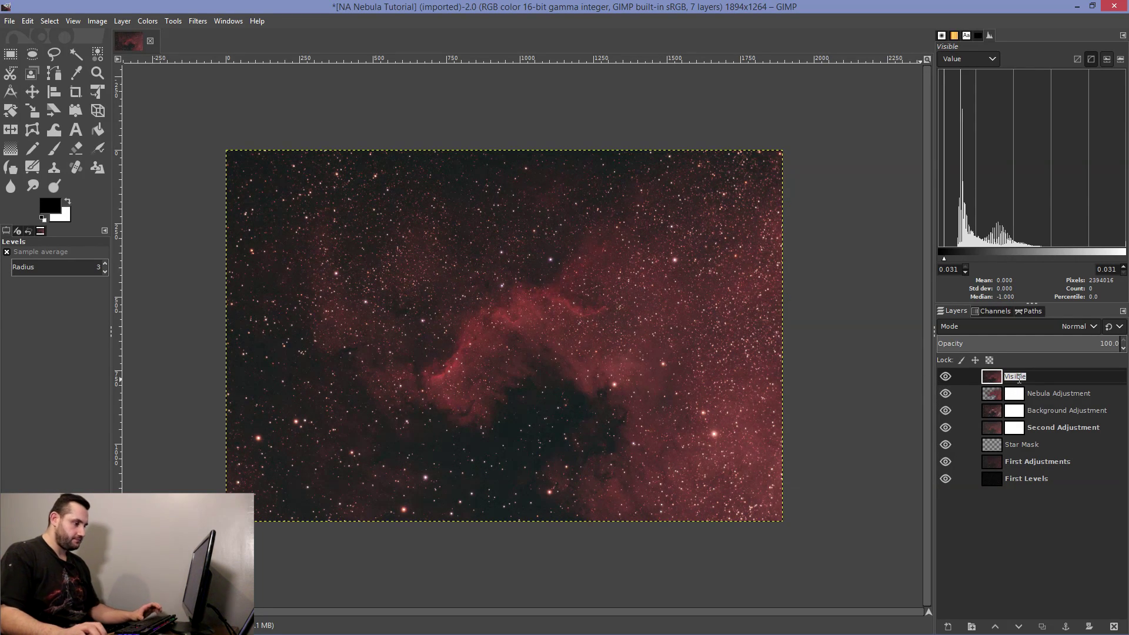
text(Stamp)
key(Return)
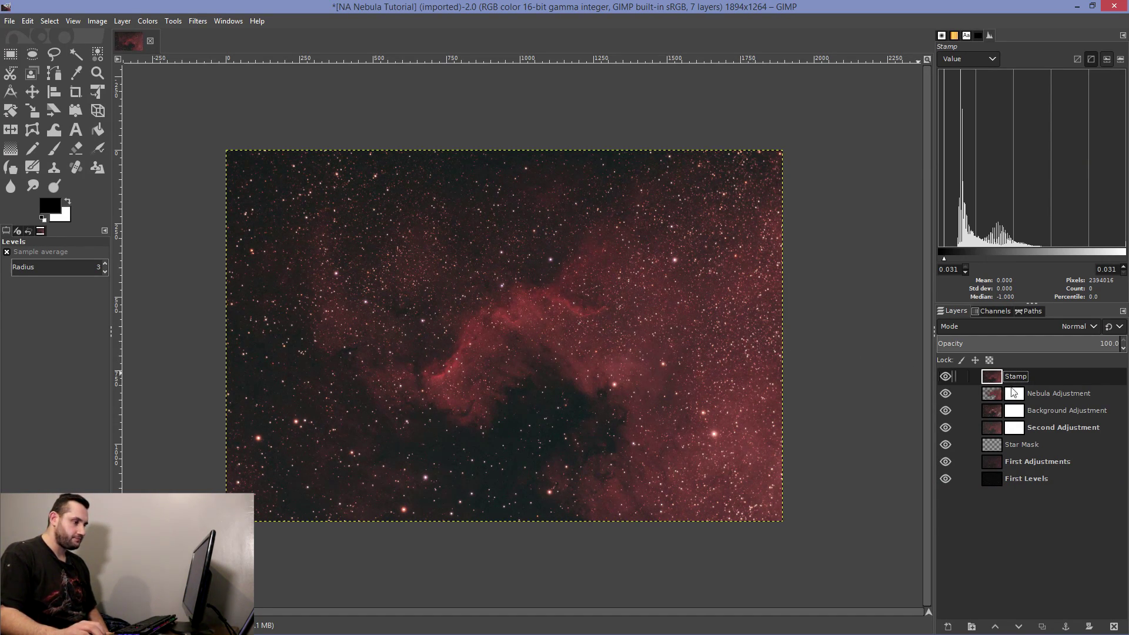
Step: Duplicate the Nebula Adjustment layer and move the copy above Stamp
click(1087, 392)
mouse_move(1097, 393)
mouse_down()
mouse_move(1091, 377)
mouse_move(1081, 398)
mouse_up()
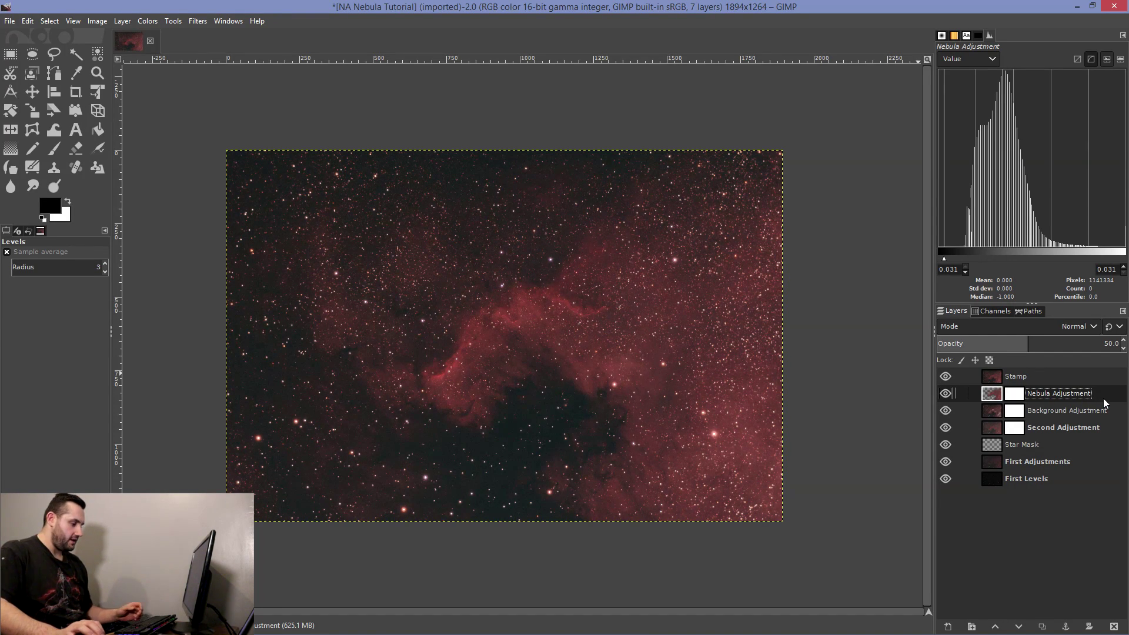
key(shift+ctrl+d)
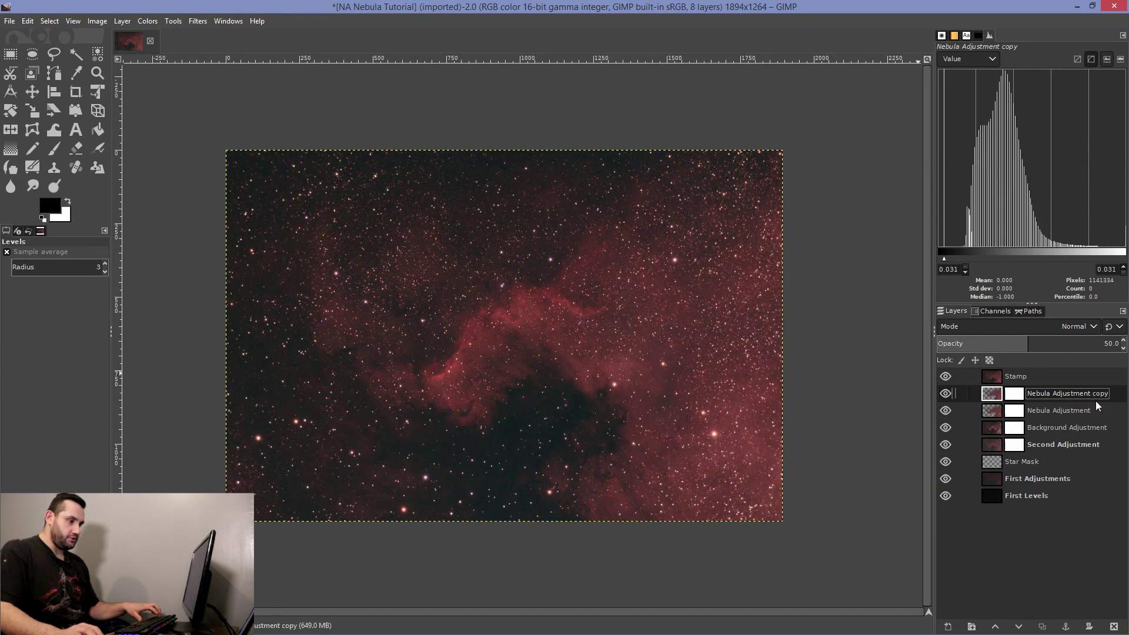
drag(1115, 397, 1095, 379)
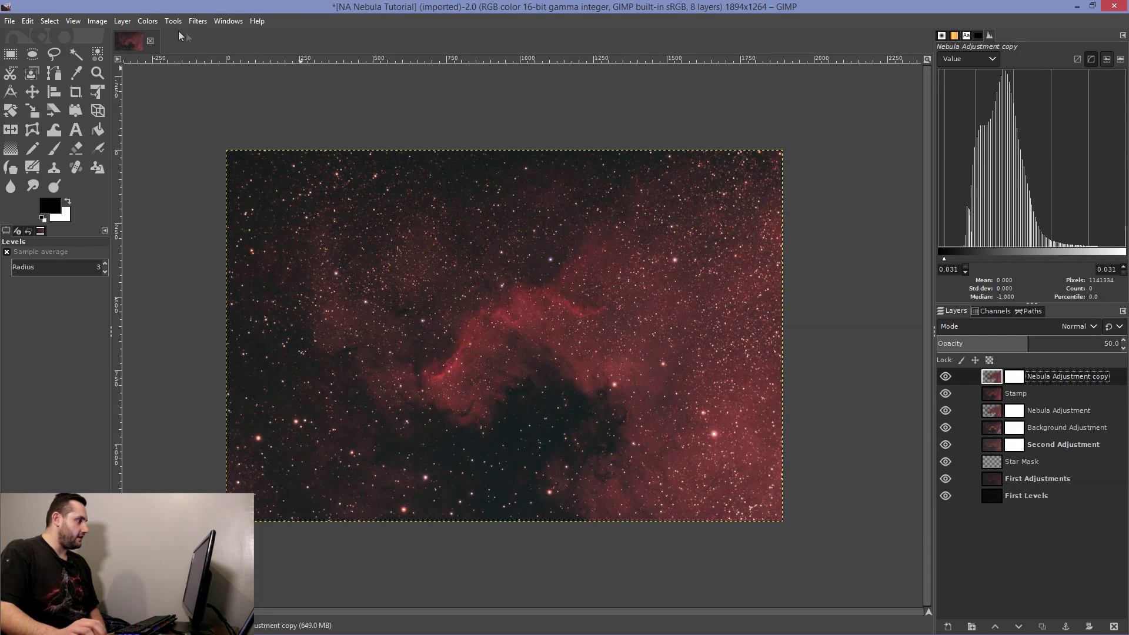
Step: Apply Saturation with a scale of 1.110 to the Nebula Adjustment copy layer
click(146, 22)
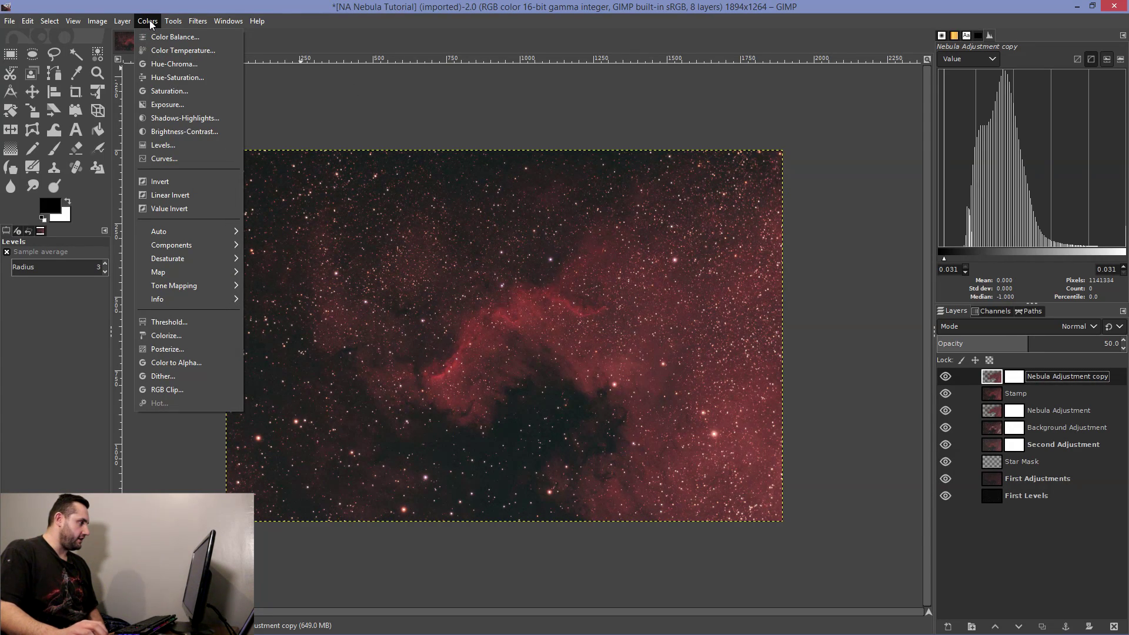
click(169, 91)
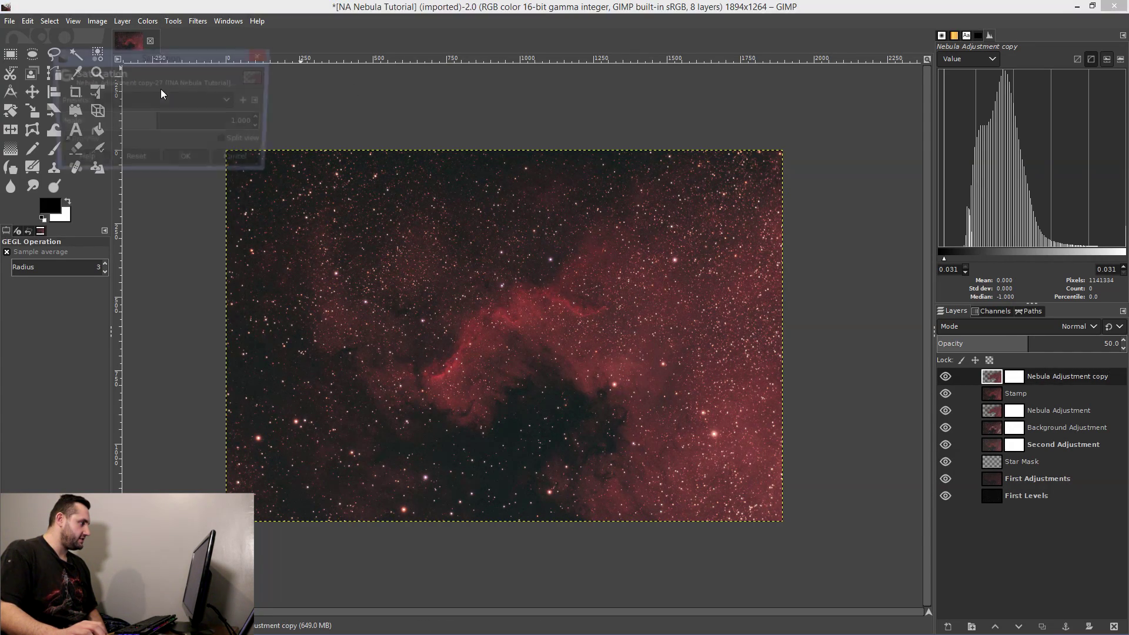
mouse_move(175, 120)
mouse_down()
mouse_move(159, 122)
mouse_move(205, 121)
mouse_move(169, 119)
mouse_up()
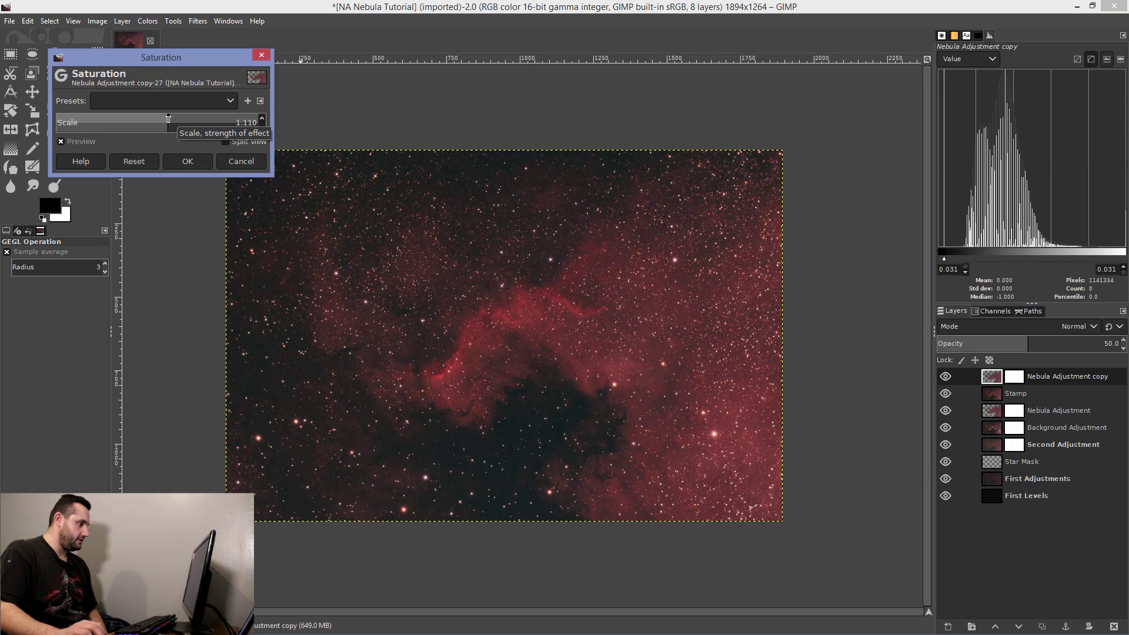
click(200, 161)
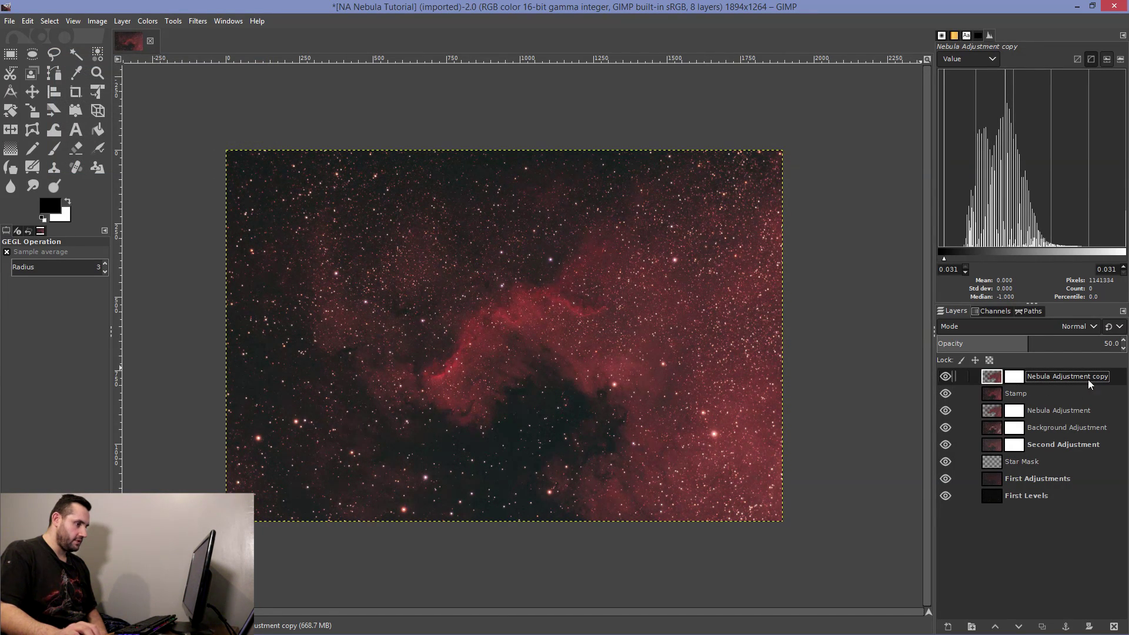
Step: Set the Nebula Adjustment copy layer's opacity to 33 and toggle its visibility to compare the effect
drag(1049, 345, 1117, 345)
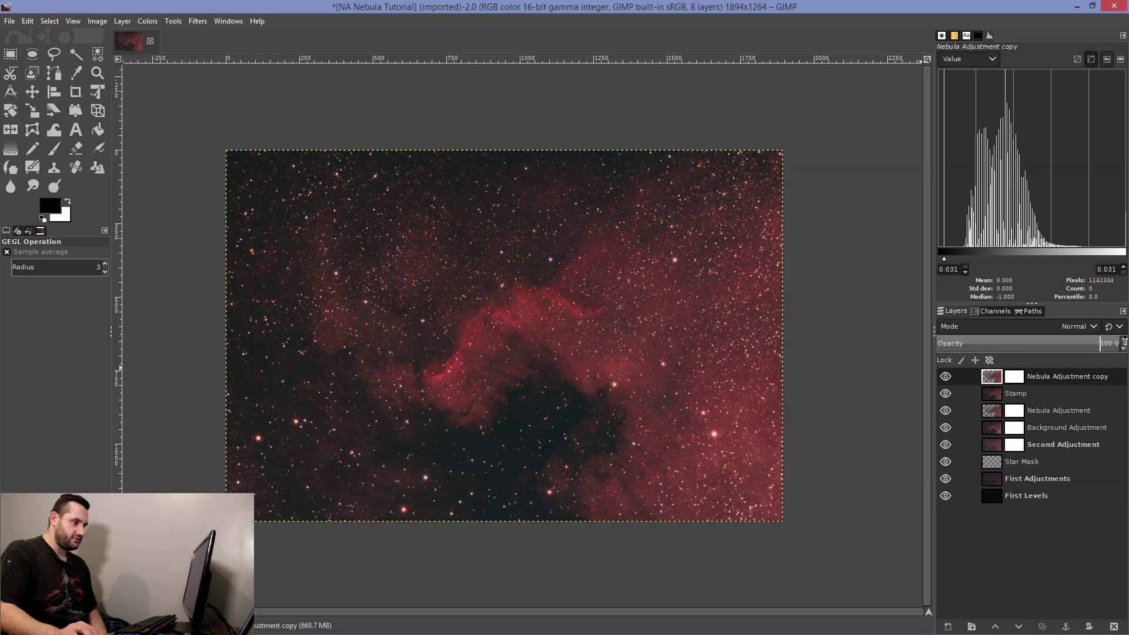
click(944, 377)
click(944, 377)
click(1102, 344)
key(ctrl+a)
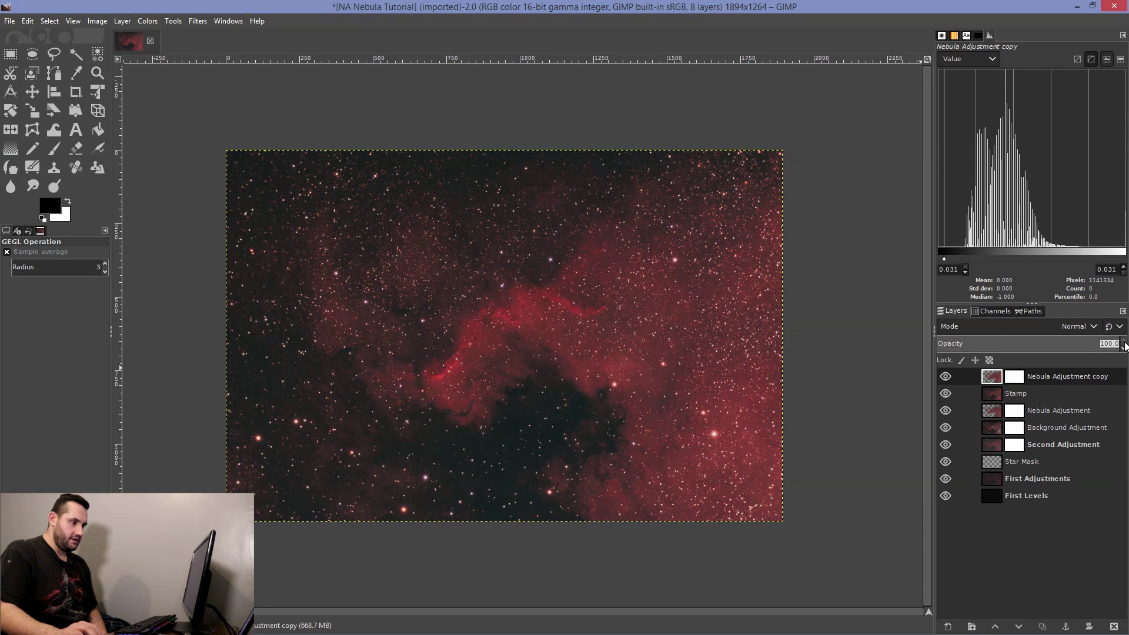
text(33)
key(Return)
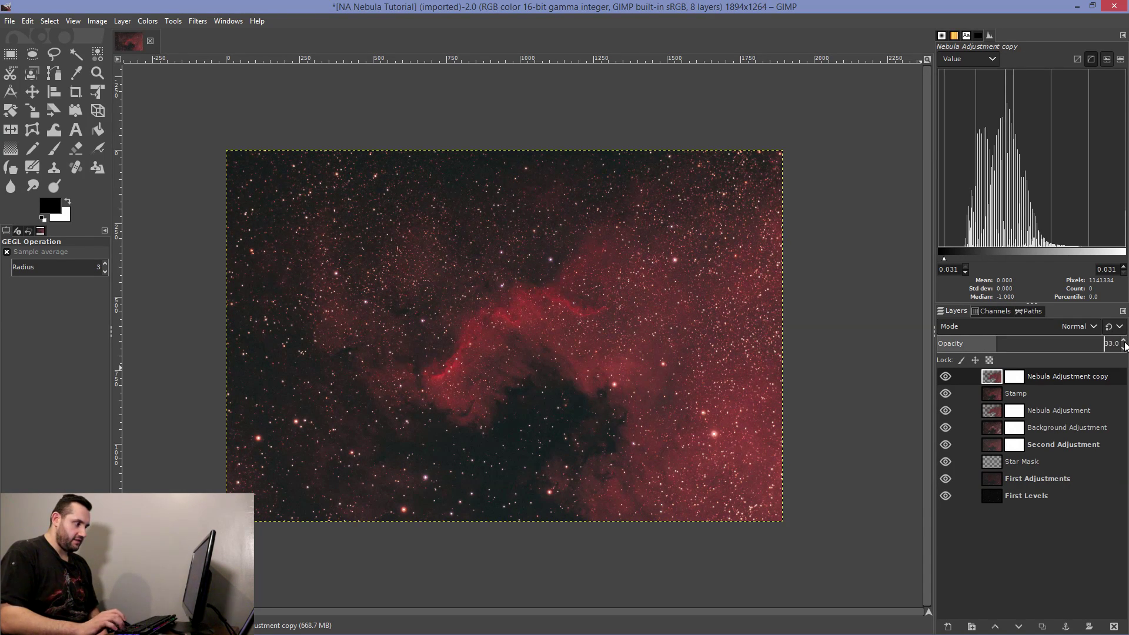
click(945, 377)
click(945, 376)
click(945, 377)
click(945, 377)
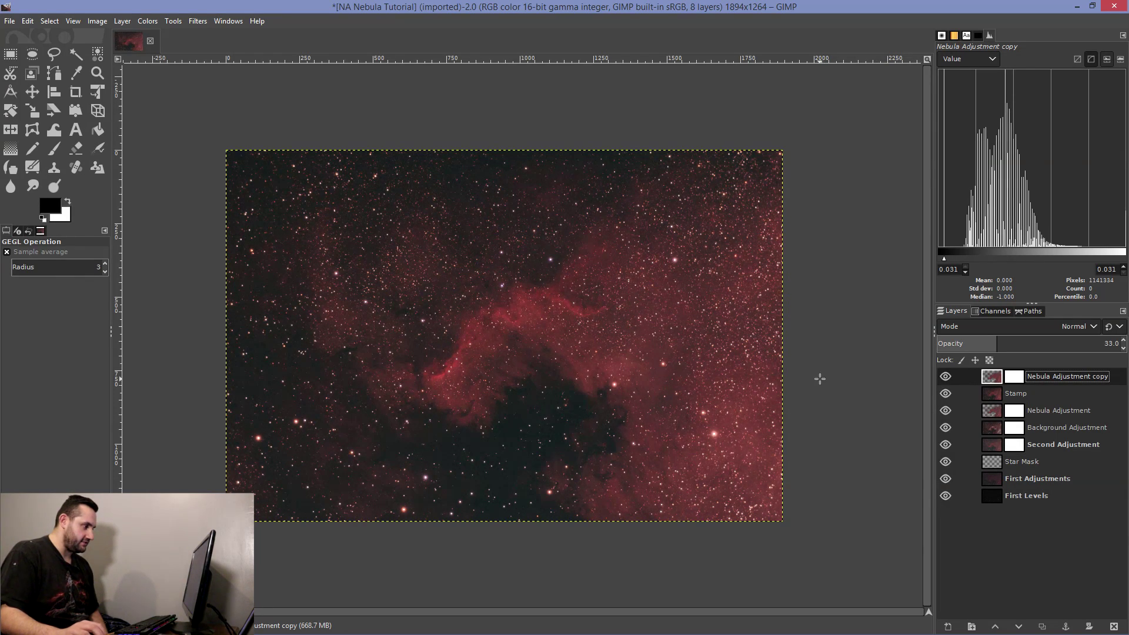
Step: Switch the histogram to the RGB channel and examine it for the Nebula Adjustment copy and Stamp layers
click(973, 60)
click(963, 148)
click(964, 58)
click(957, 151)
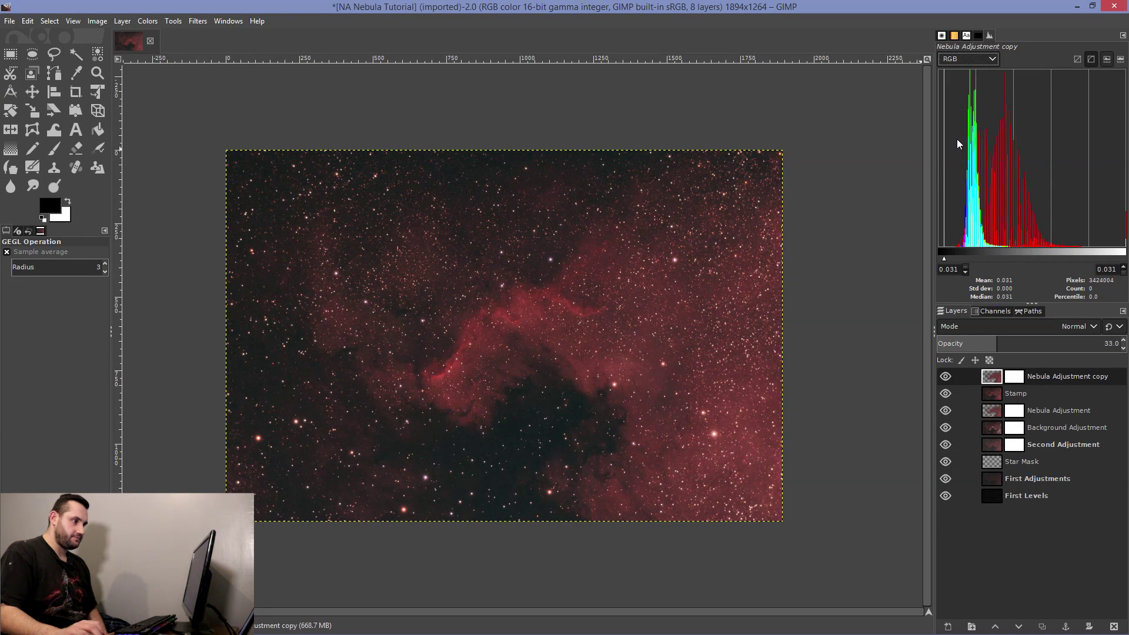
click(1042, 397)
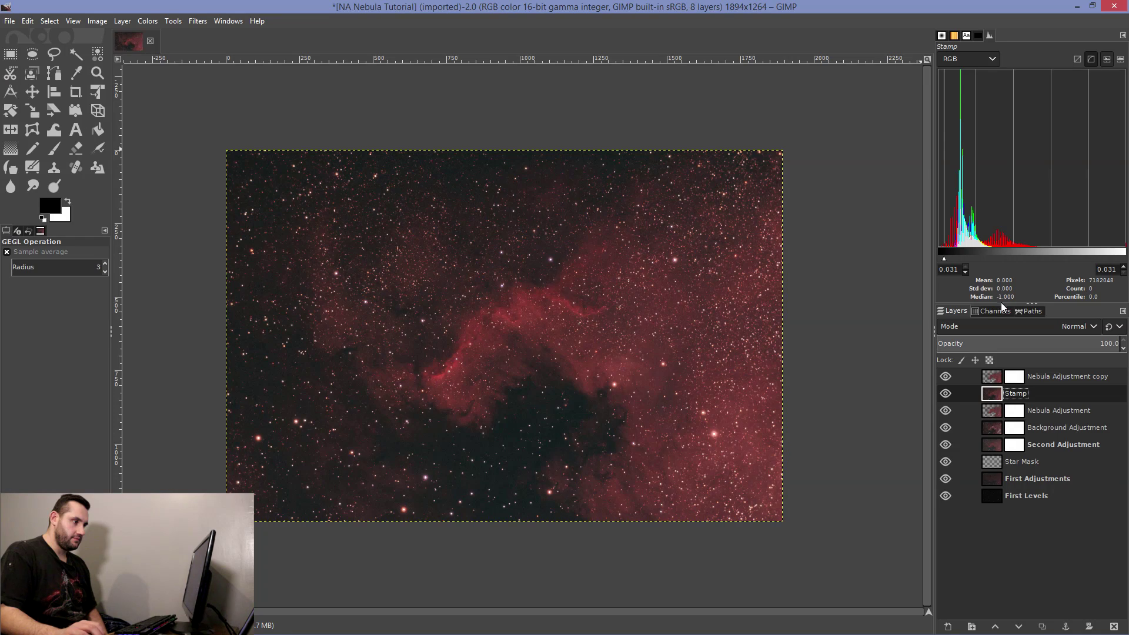
click(1111, 384)
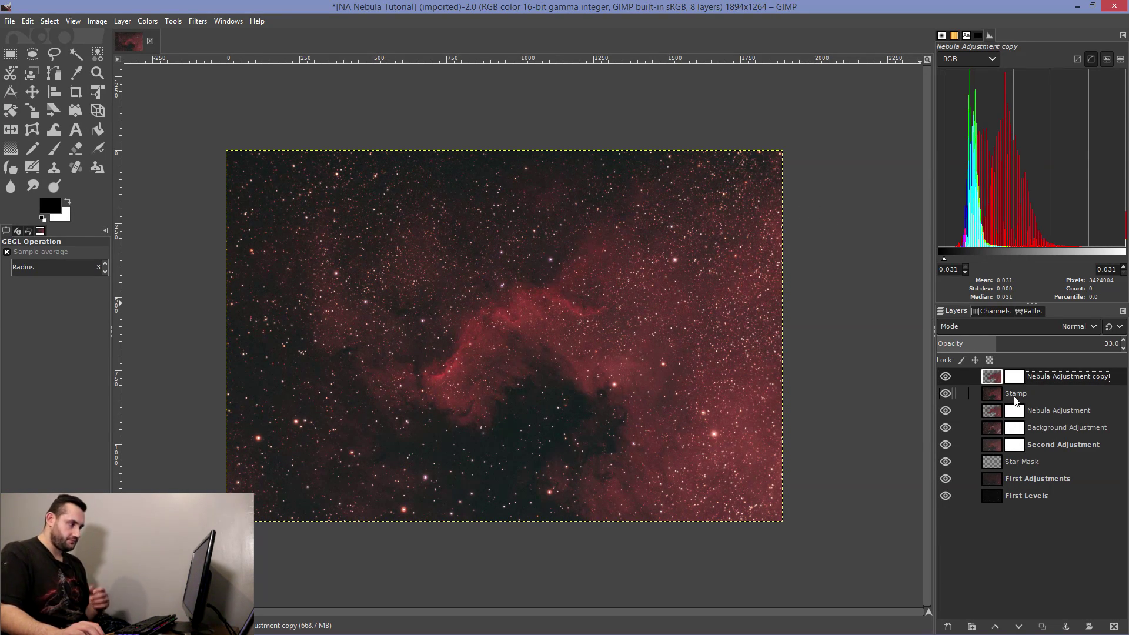
Step: Try raising the brightness on the mask of a Background Adjustment copy placed above Stamp, and delete that copy
click(1059, 428)
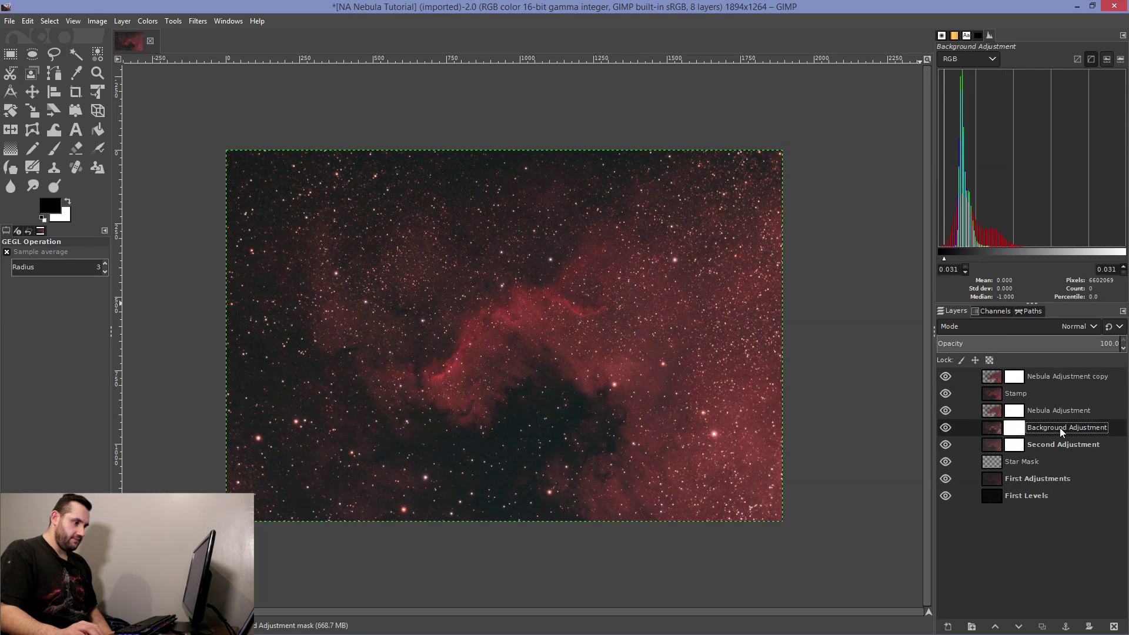
key(shift+ctrl+d)
drag(1077, 432, 1057, 401)
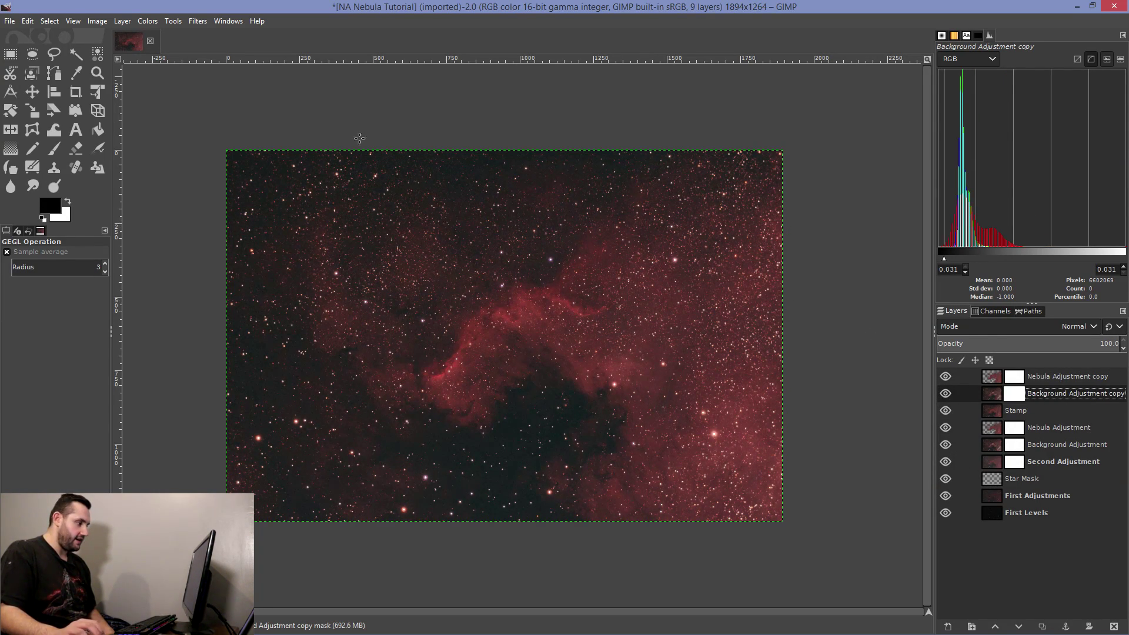
click(148, 21)
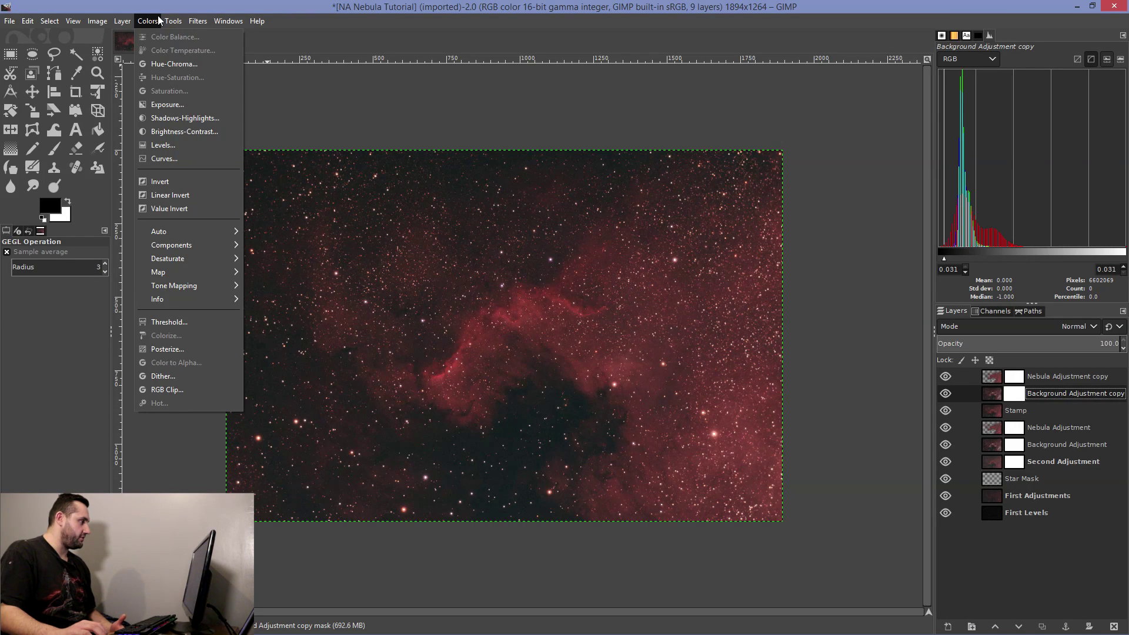
click(173, 132)
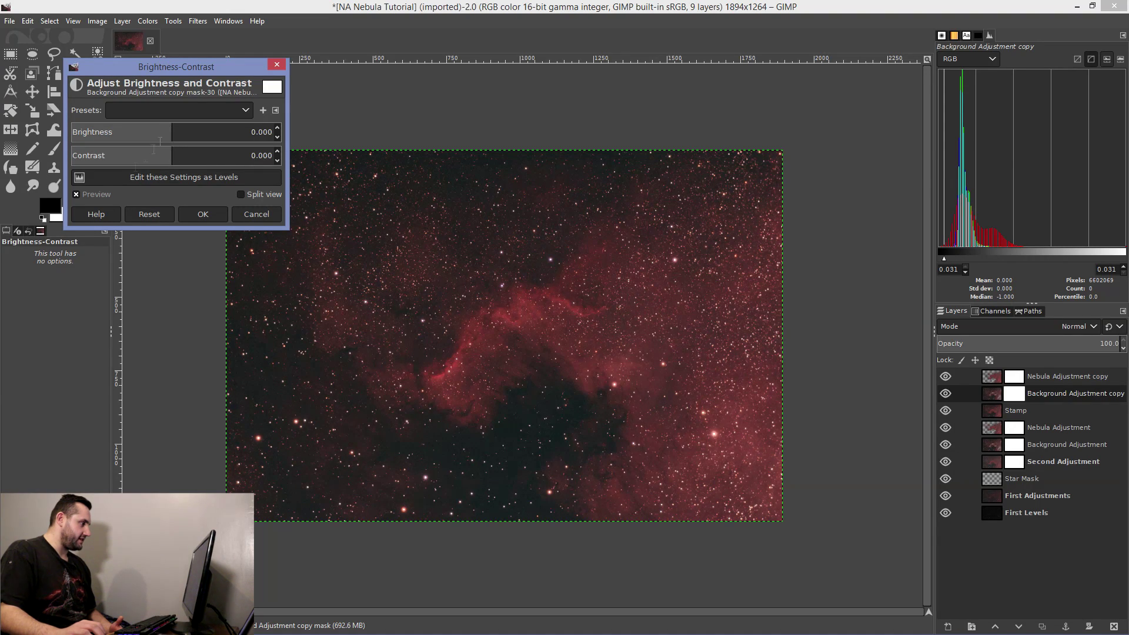
drag(171, 131, 177, 132)
key(Return)
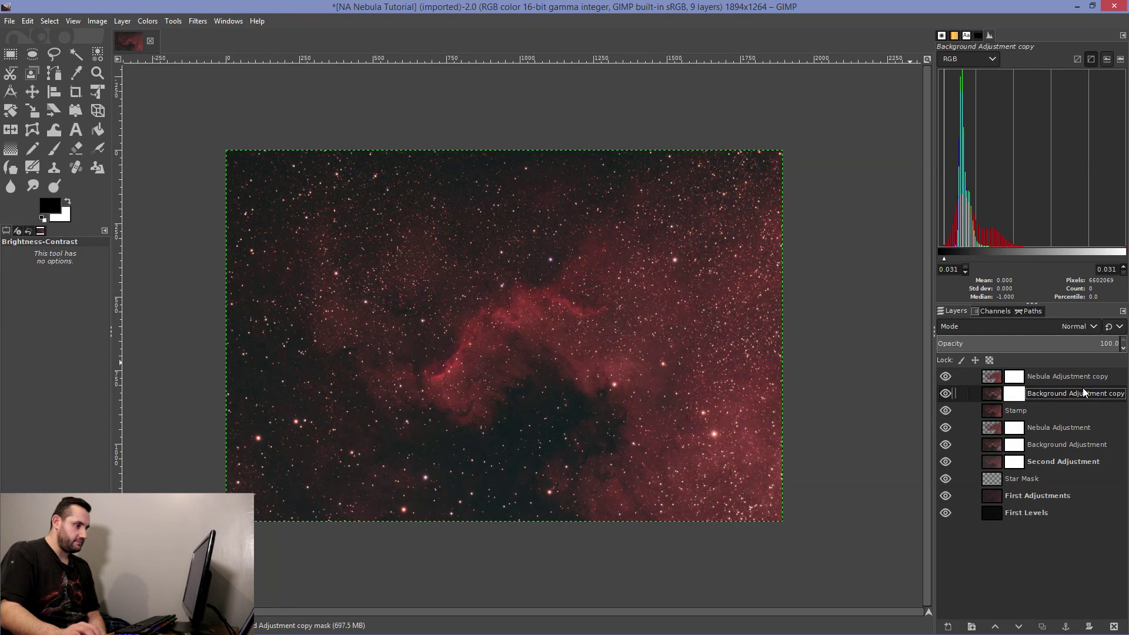
click(1113, 628)
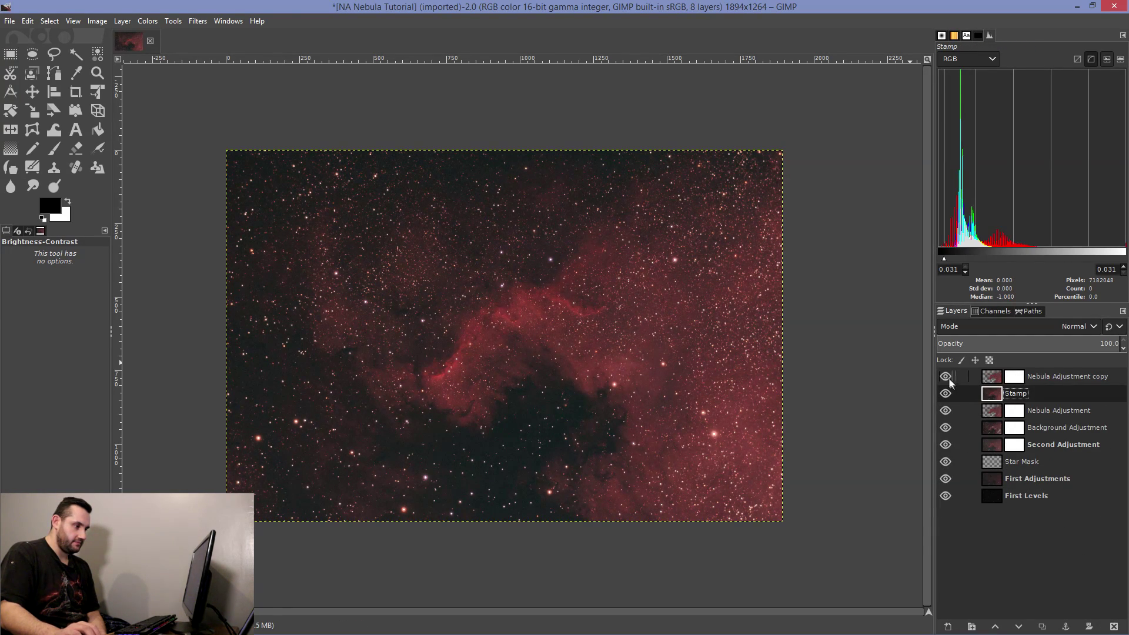
Step: Create another layer from the visible image above Nebula Adjustment copy and name it Stamp 2
click(1107, 381)
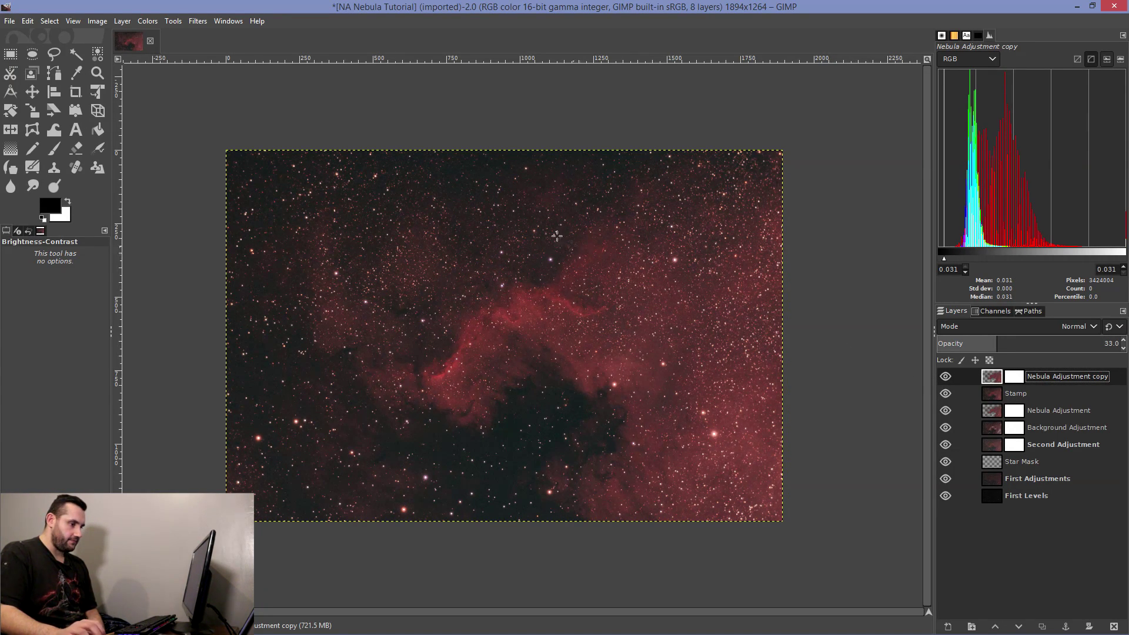
click(127, 26)
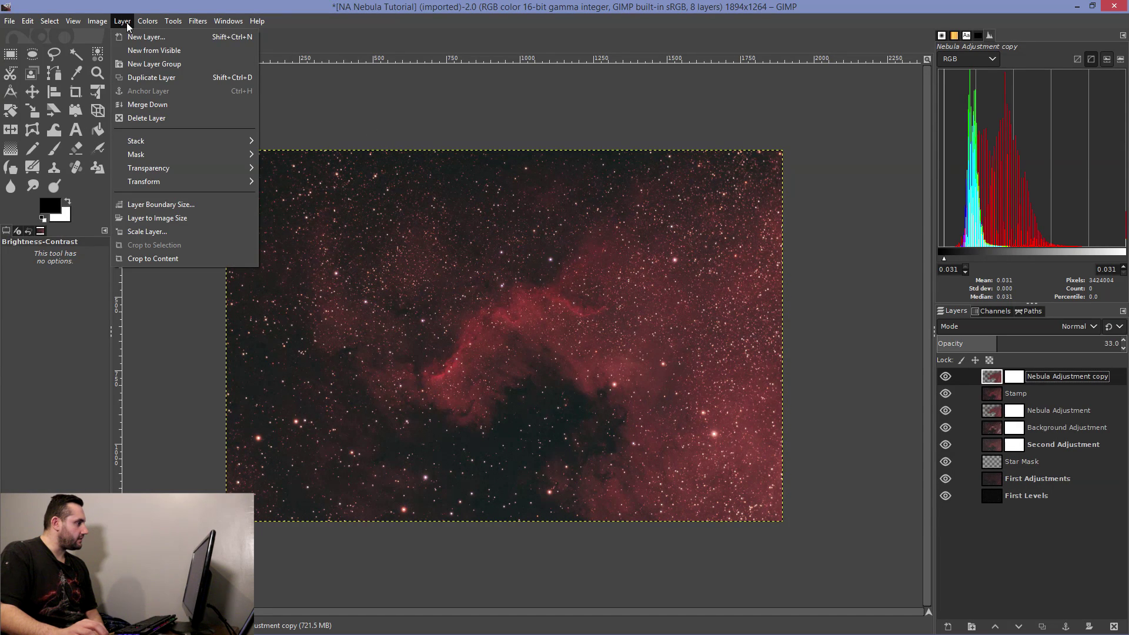
click(144, 46)
text(Stamp 2)
key(Return)
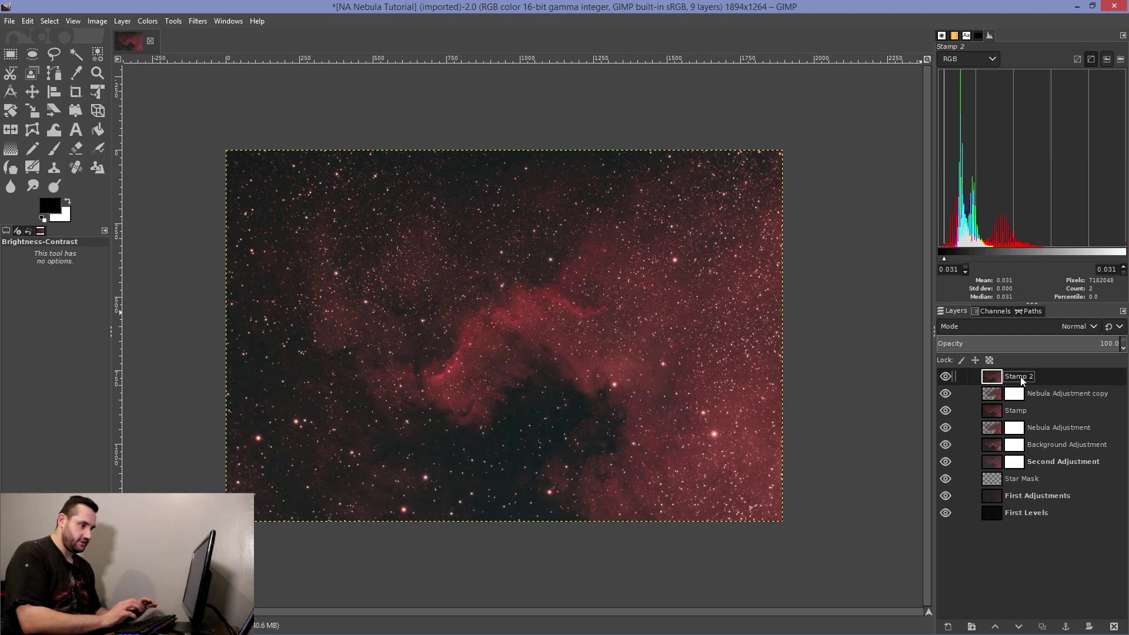
Step: Apply Noise Reduction with a strength of 6 to the Stamp 2 layer
key(1)
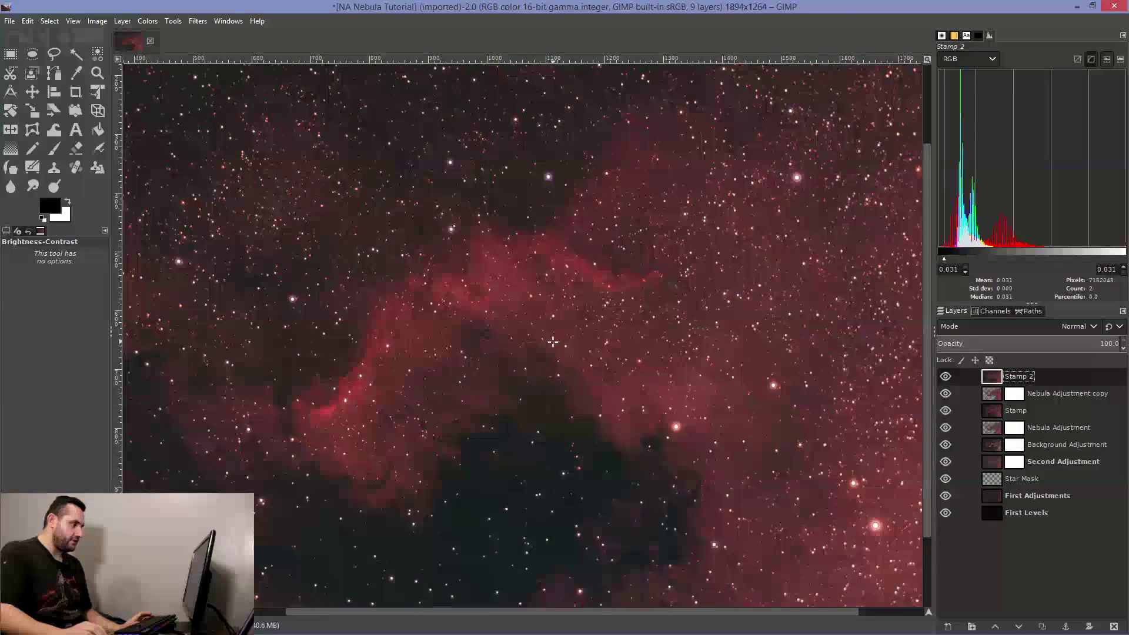
scroll(553, 341, up, 3)
scroll(552, 342, down, 1)
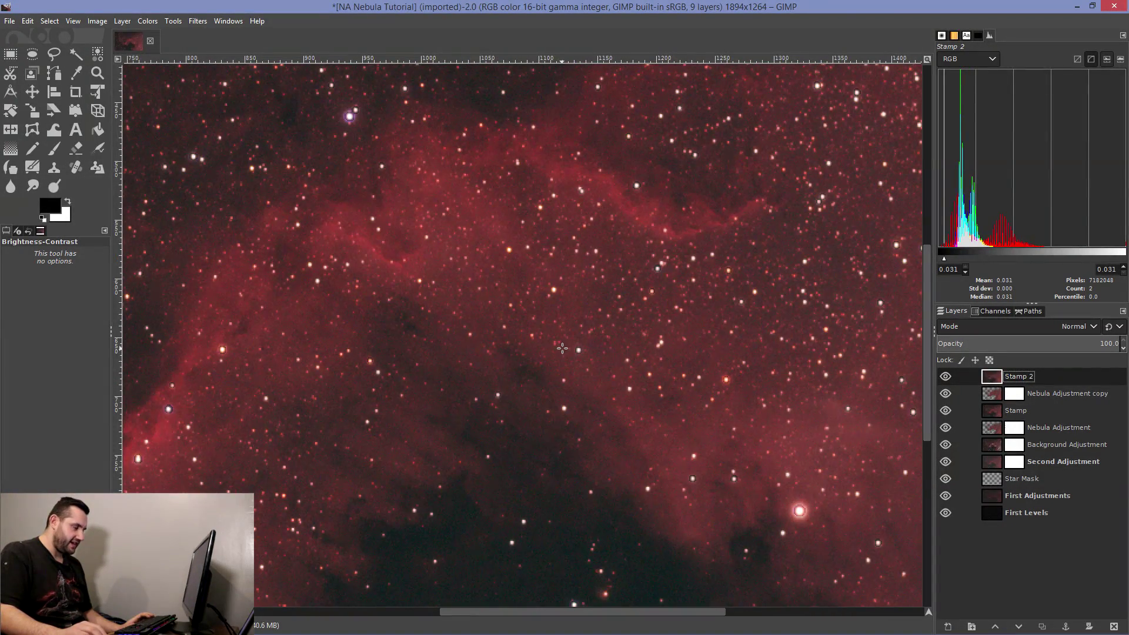
scroll(562, 348, down, 7)
scroll(553, 350, up, 3)
scroll(469, 358, up, 1)
scroll(469, 357, down, 1)
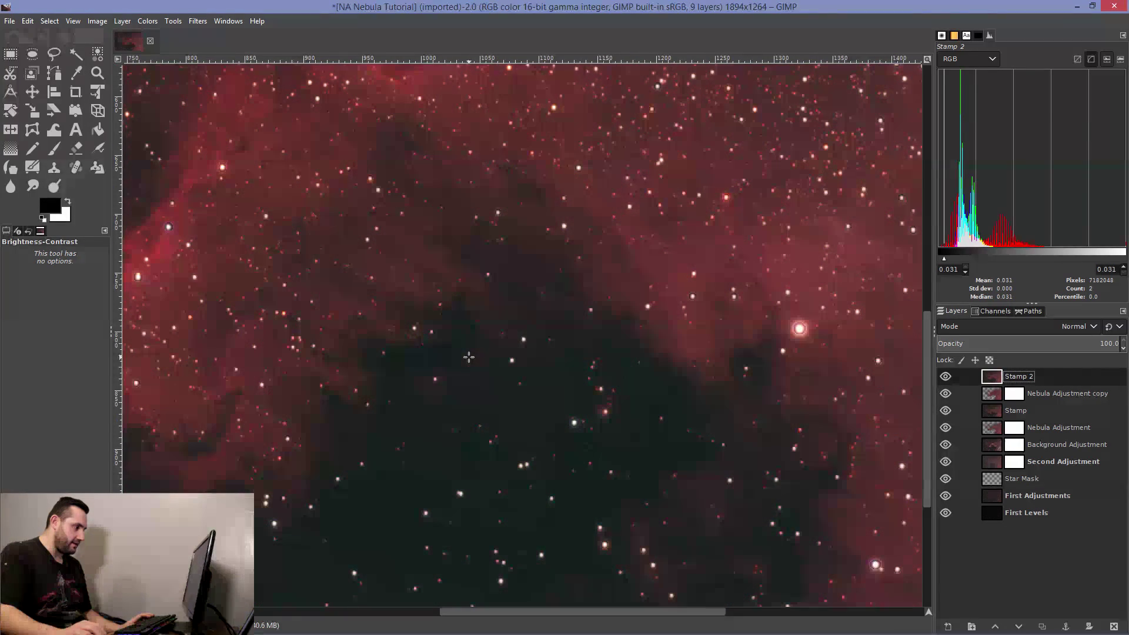
click(175, 23)
mouse_move(205, 22)
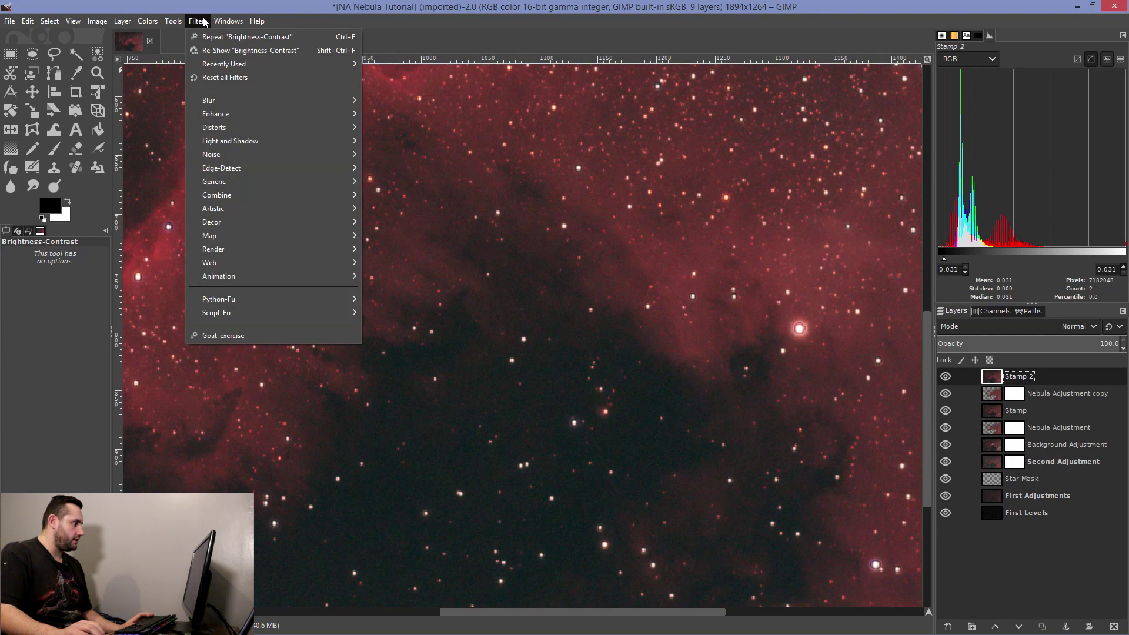
mouse_move(234, 121)
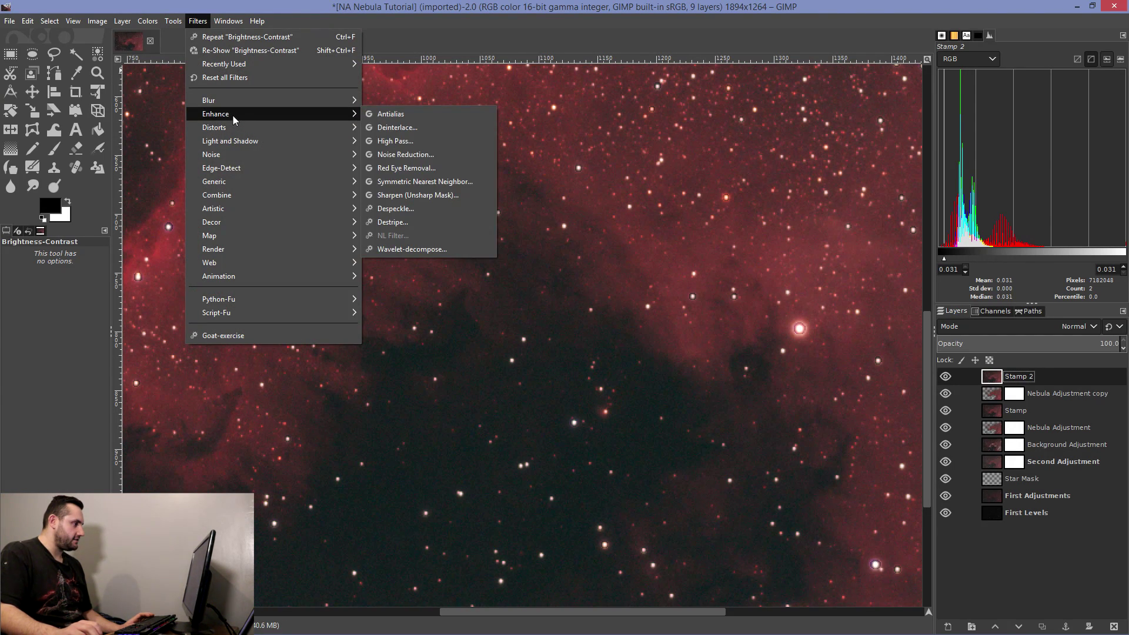
click(405, 156)
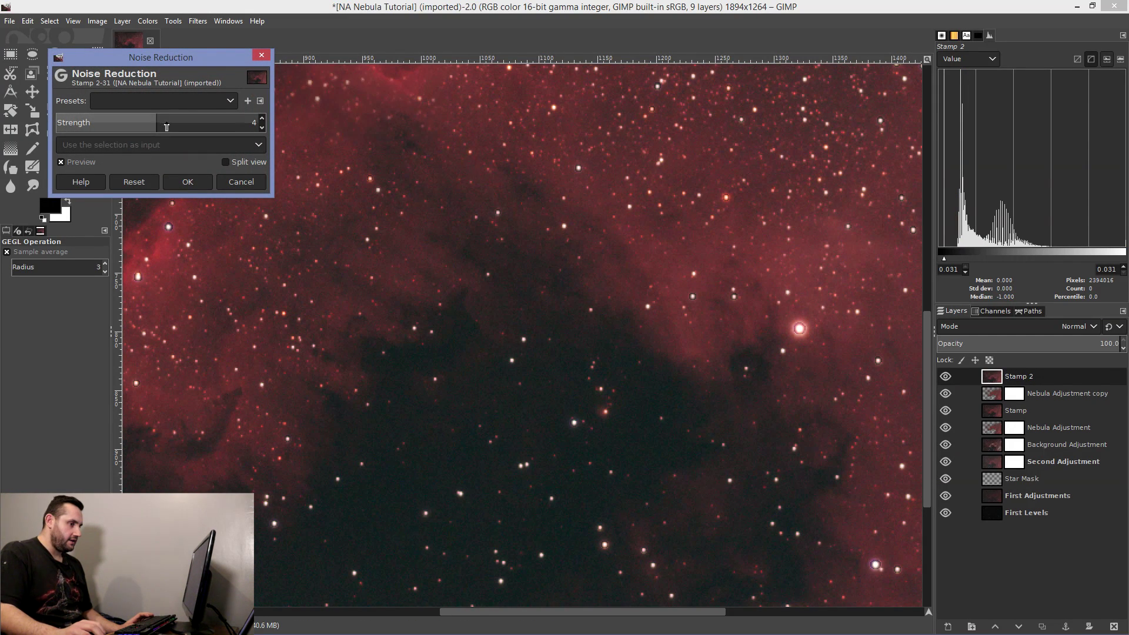
drag(249, 127, 207, 128)
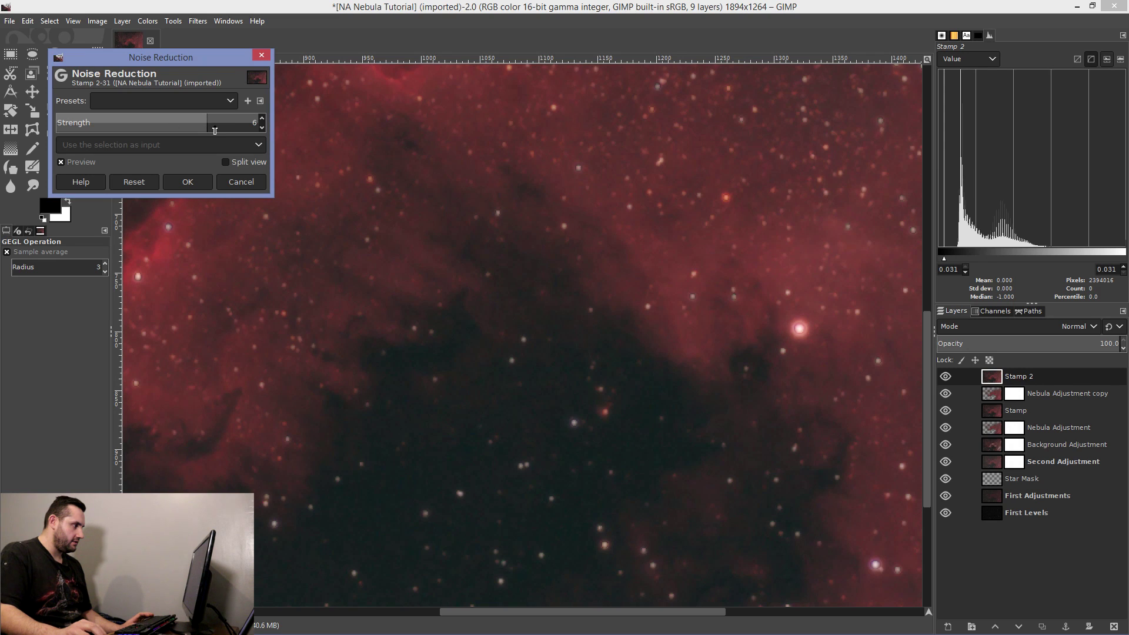
click(188, 182)
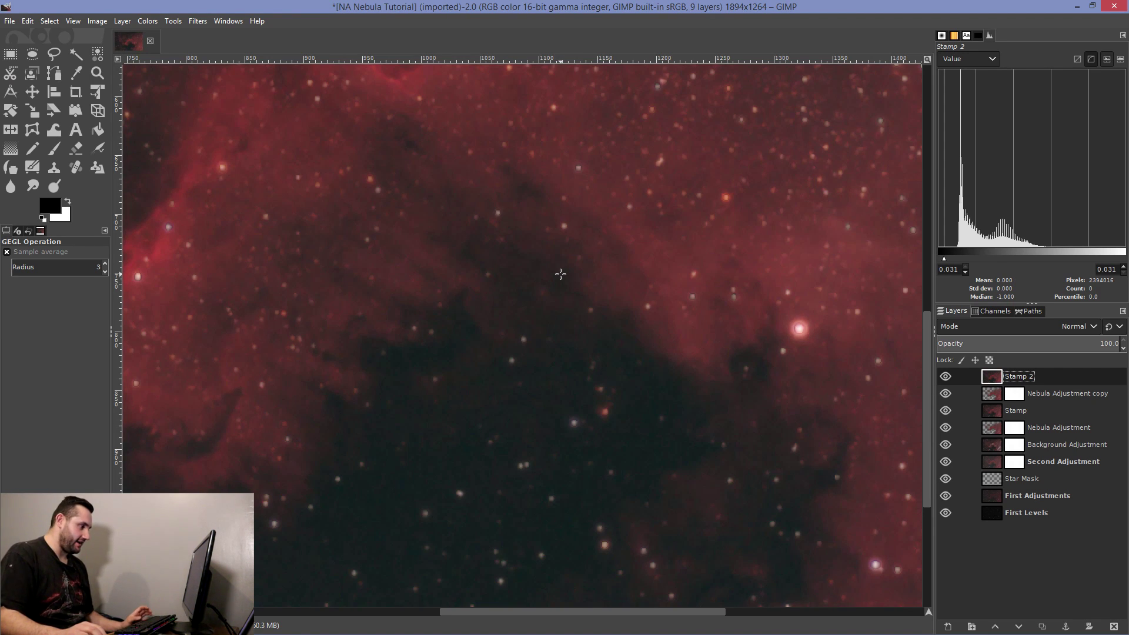
Step: Move the Nebula Adjustment copy layer above Stamp 2 and toggle its visibility to compare the effect
scroll(560, 274, down, 4)
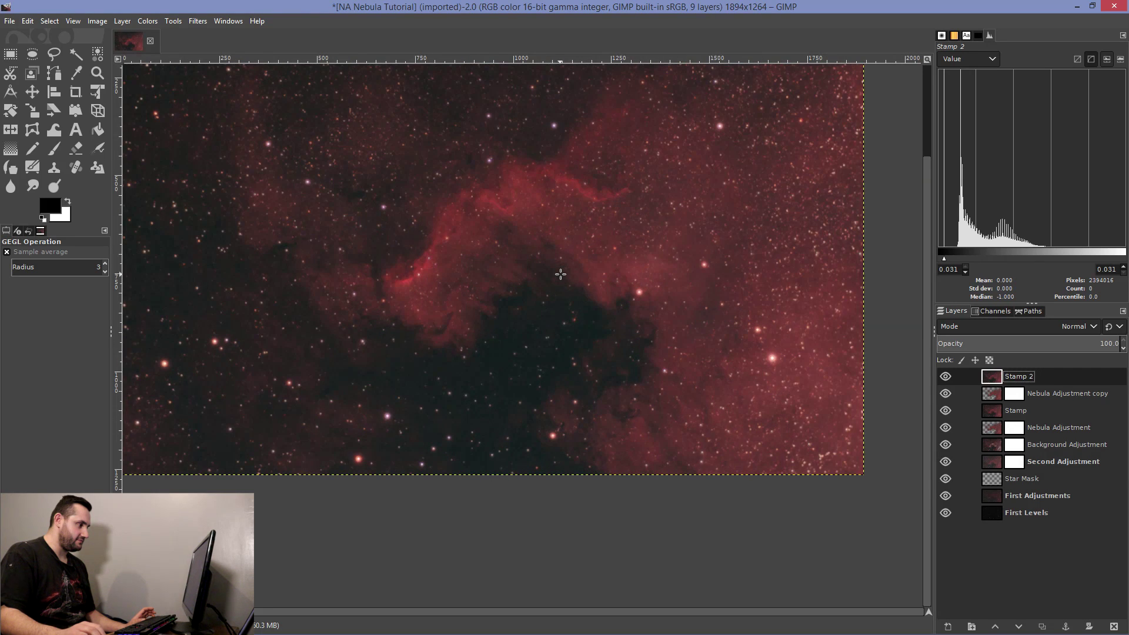
drag(926, 404, 914, 335)
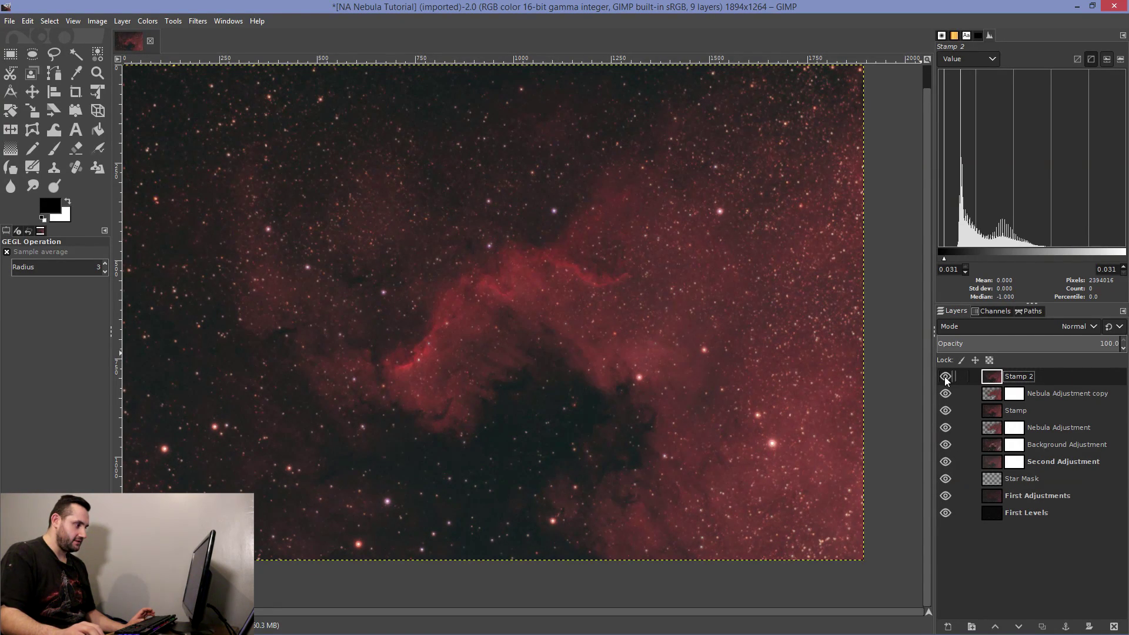
drag(1063, 398, 1059, 377)
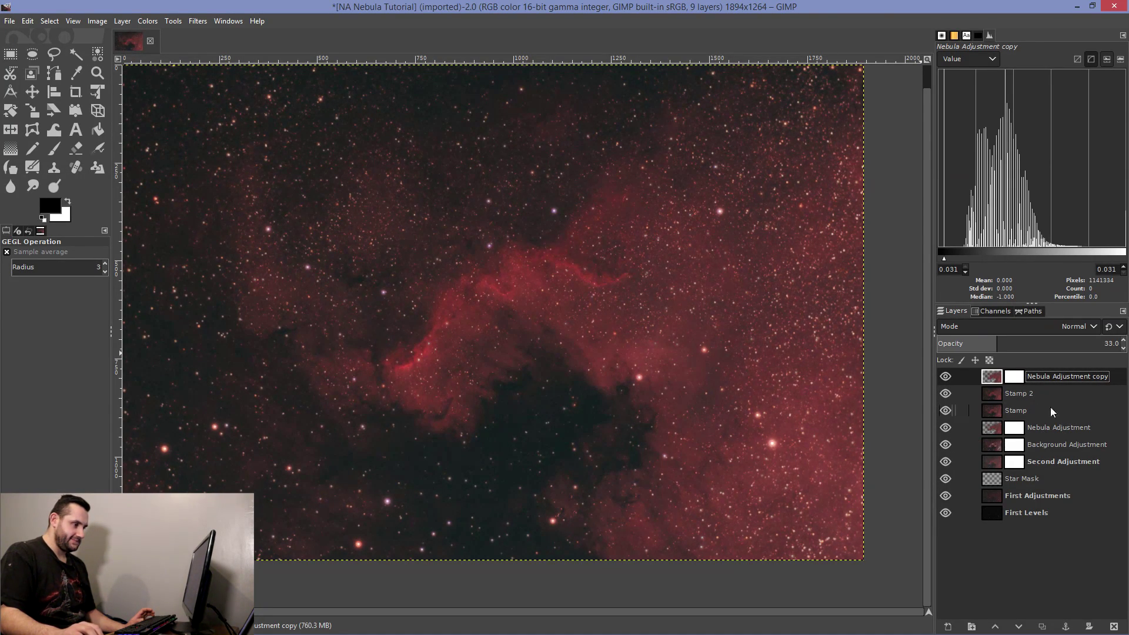
scroll(635, 361, up, 4)
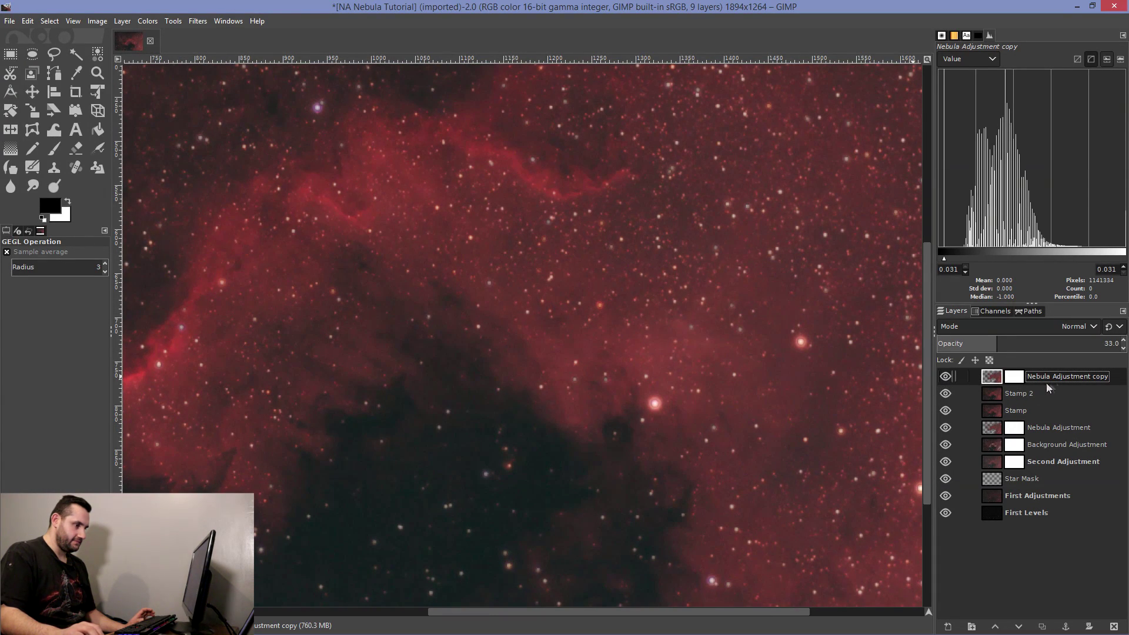
scroll(910, 425, down, 4)
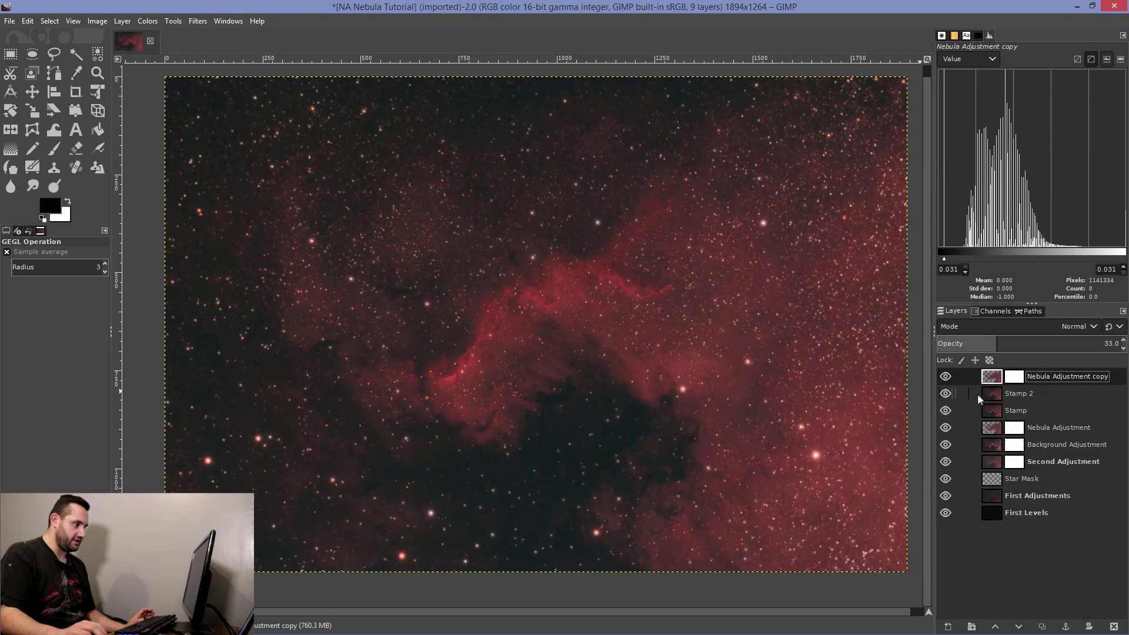
click(946, 376)
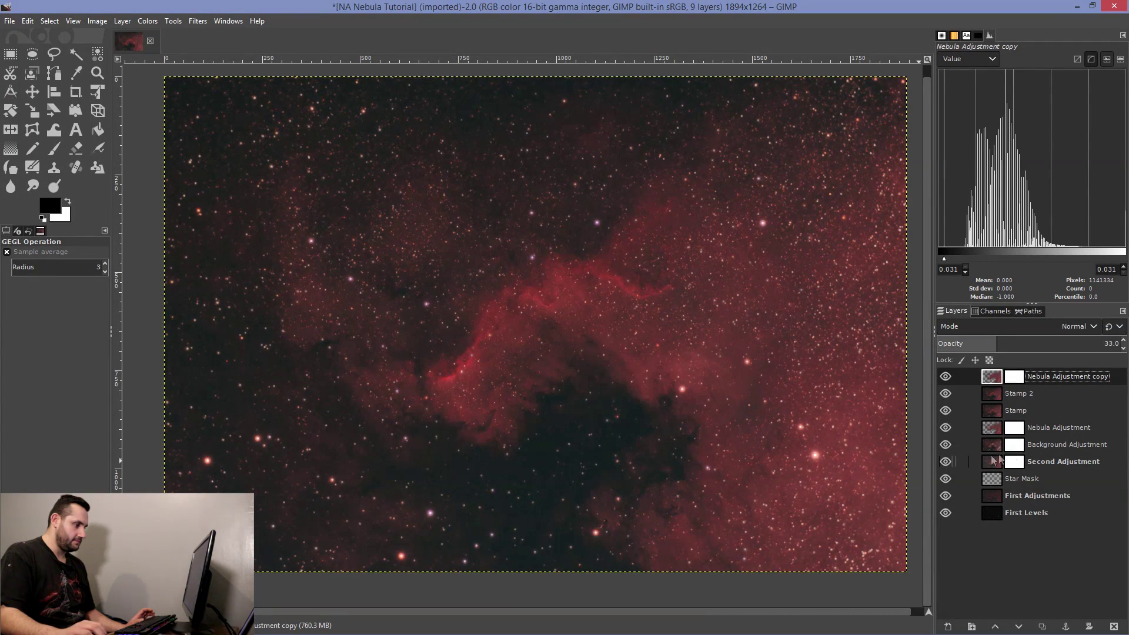
Step: Duplicate the Background Adjustment layer and place the copy between Nebula Adjustment copy and Stamp 2
click(1046, 442)
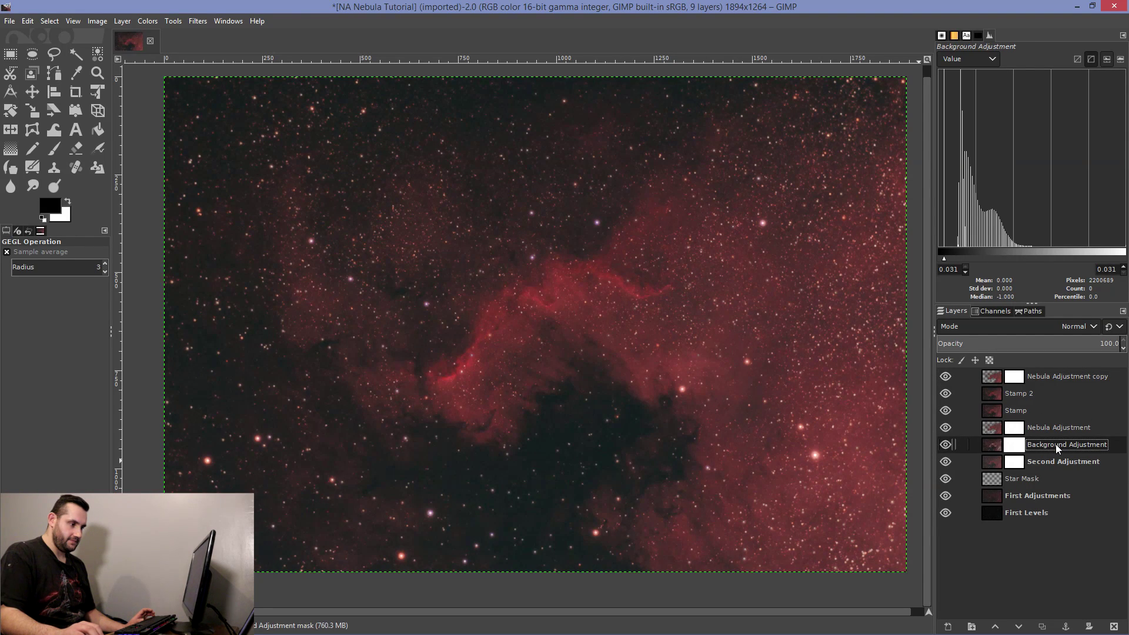
key(shift+ctrl+d)
drag(1056, 443, 1041, 396)
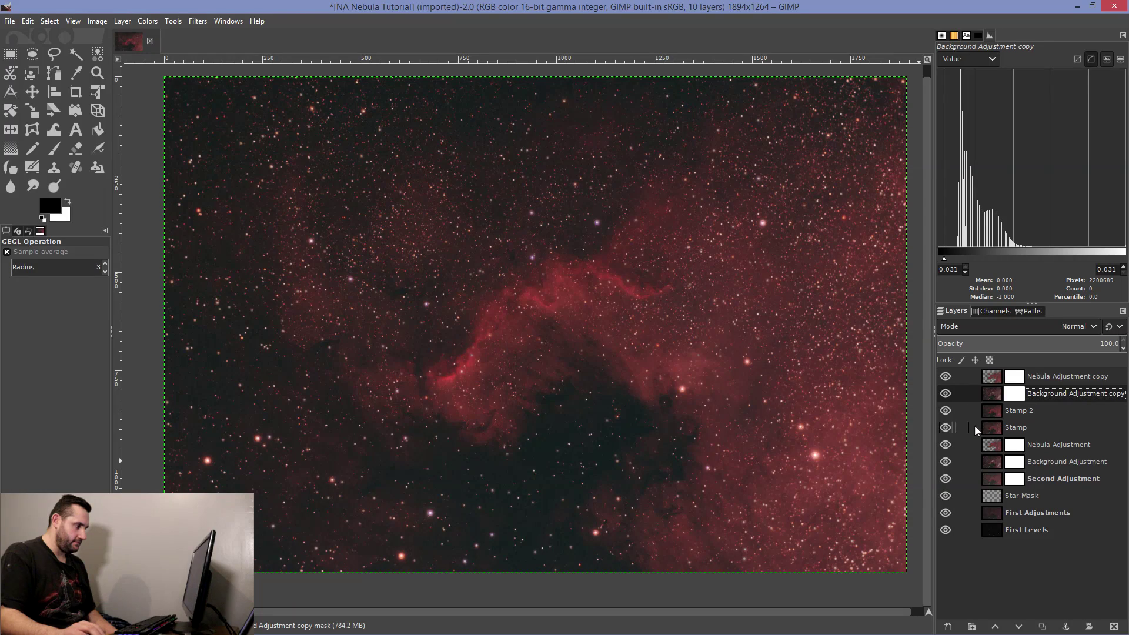
Step: Set the Background Adjustment copy layer's opacity to 33 and toggle its visibility to compare the effect
drag(1098, 344, 1125, 350)
text(33)
key(Return)
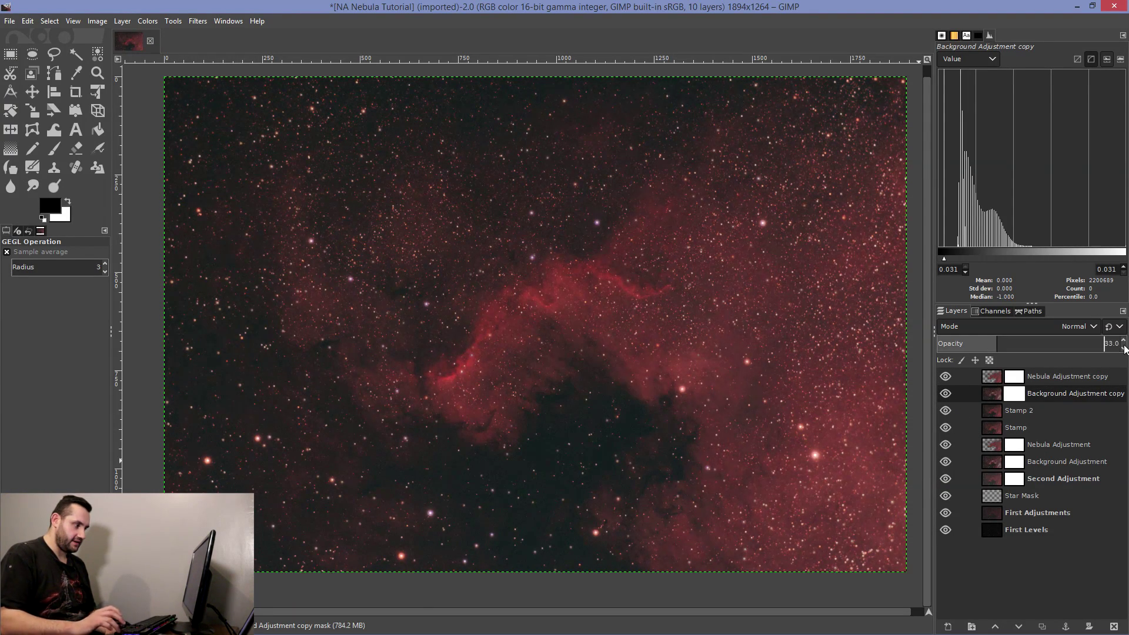
click(945, 394)
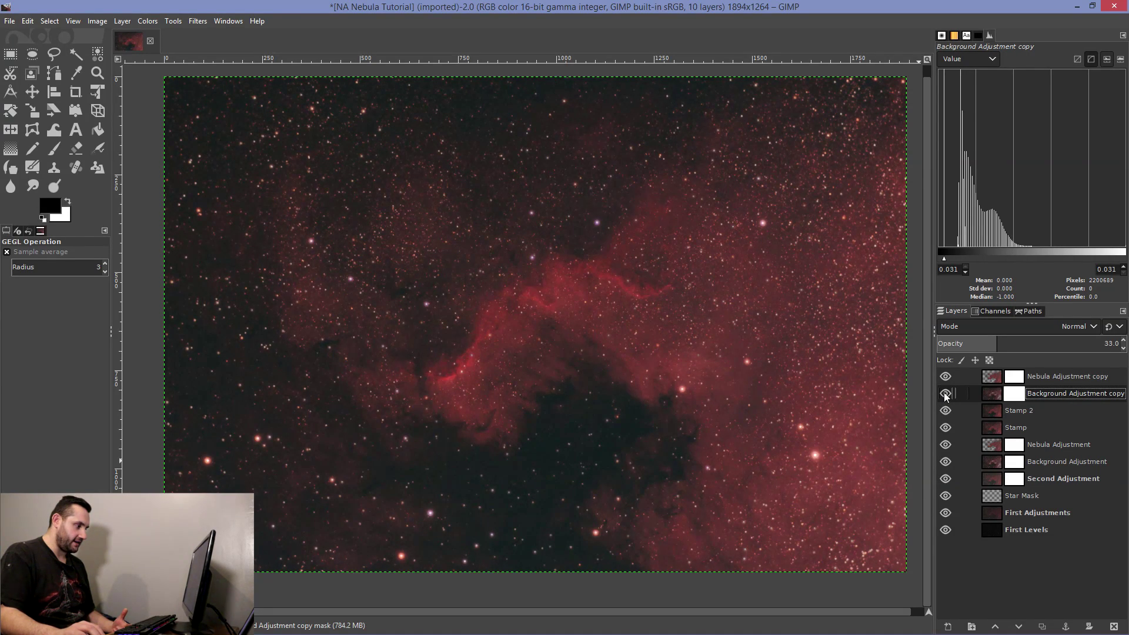
Step: Set Background Adjustment copy to Luma/Luminance lighten only at 100 opacity, comparing it with Normal mode before settling on Luma/Luminance lighten only
click(971, 327)
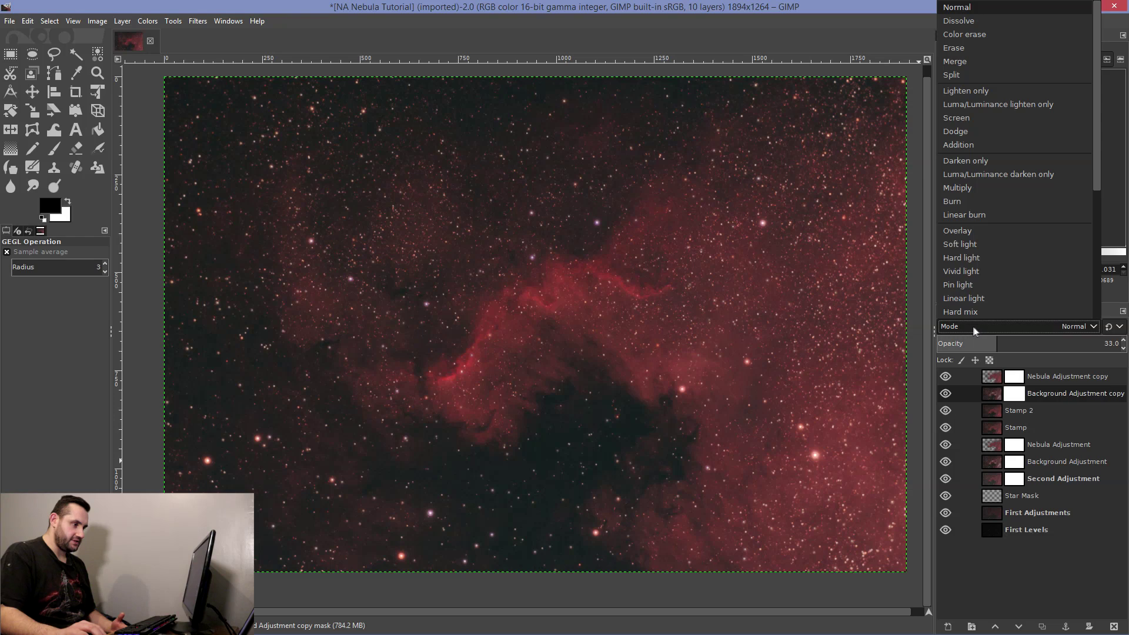
click(1082, 104)
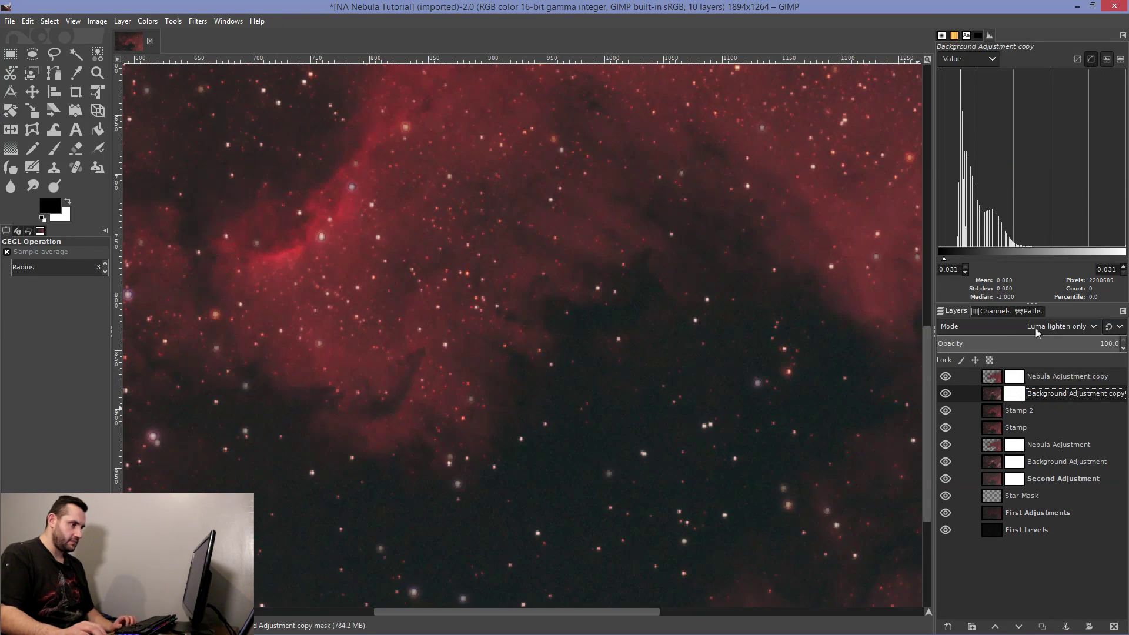
click(1042, 327)
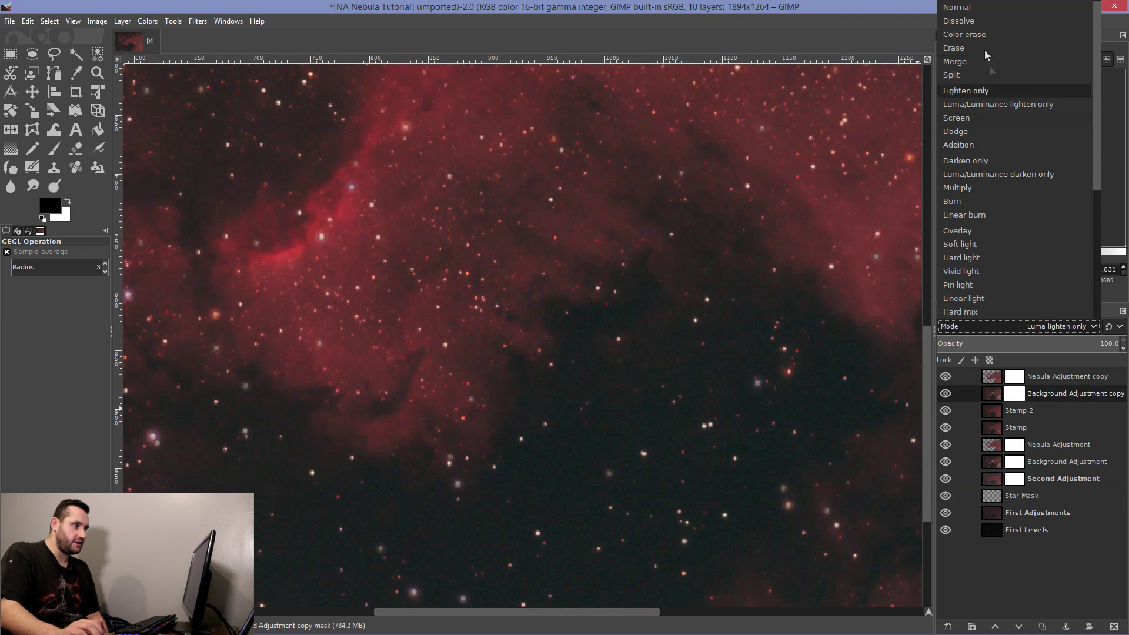
click(964, 8)
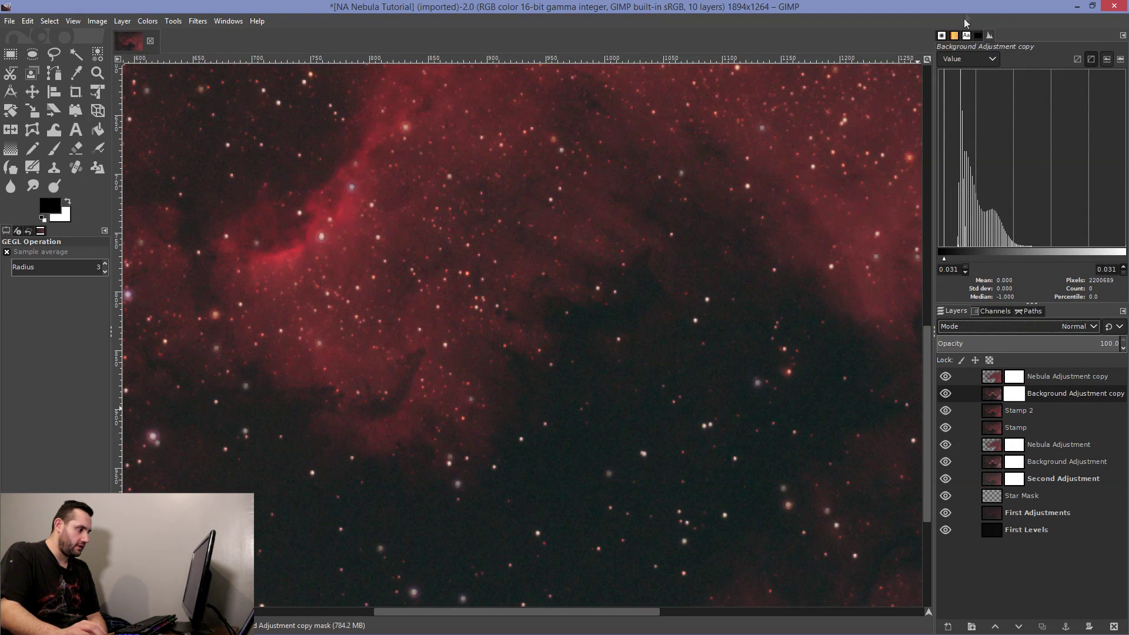
click(945, 394)
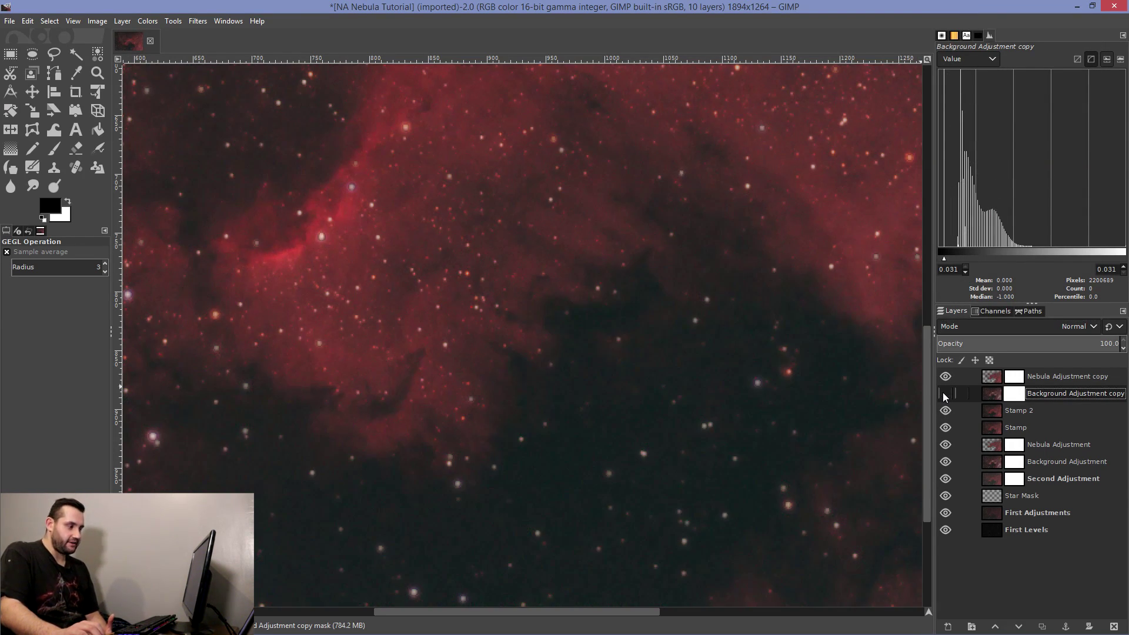
click(944, 393)
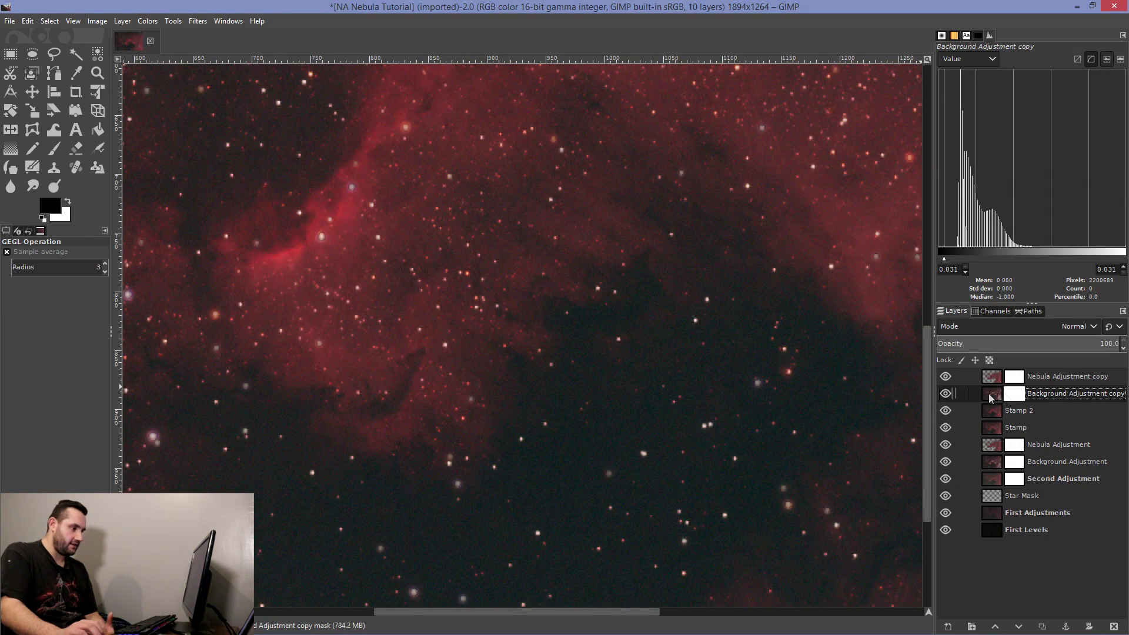
click(1071, 326)
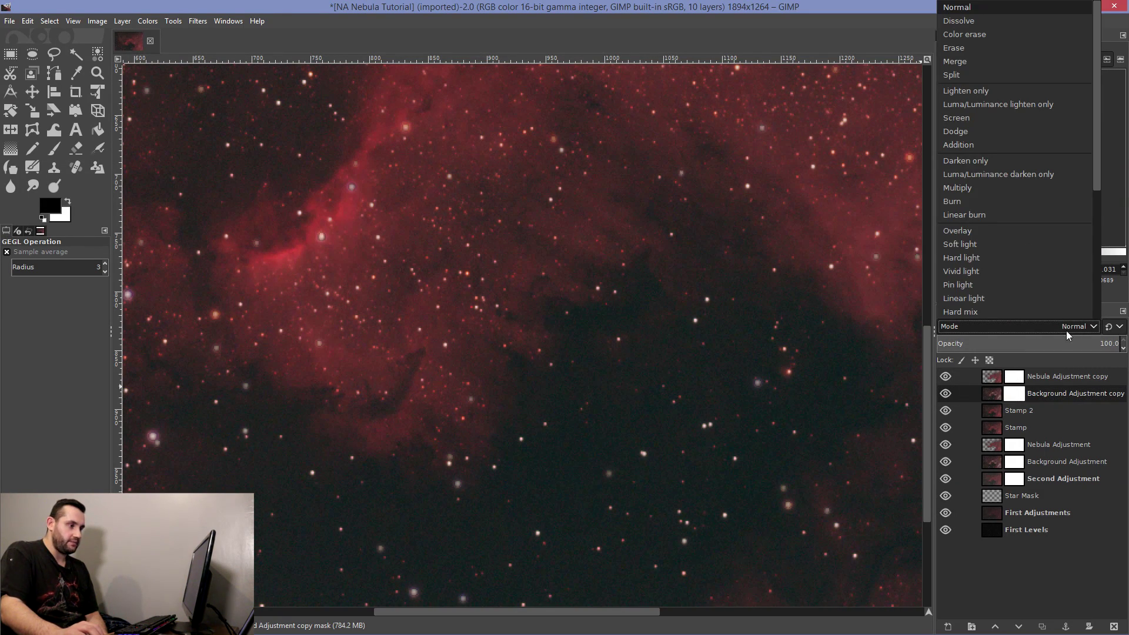
click(973, 105)
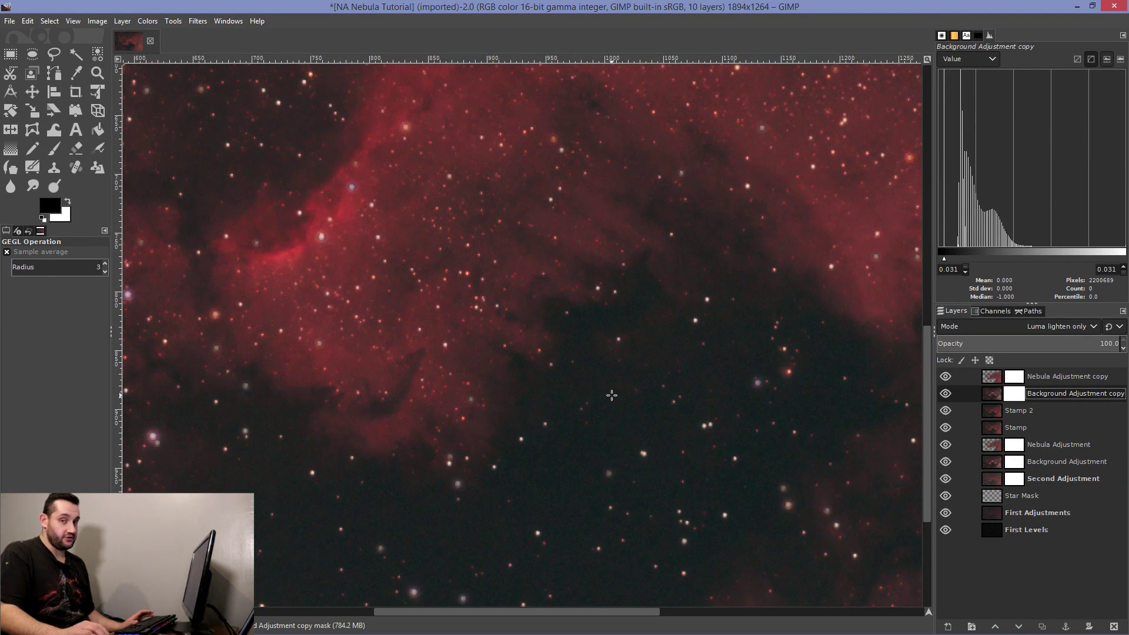
Step: Change the Nebula Adjustment copy layer's blend mode to Luma/Luminance lighten only
scroll(605, 398, down, 5)
scroll(611, 395, up, 1)
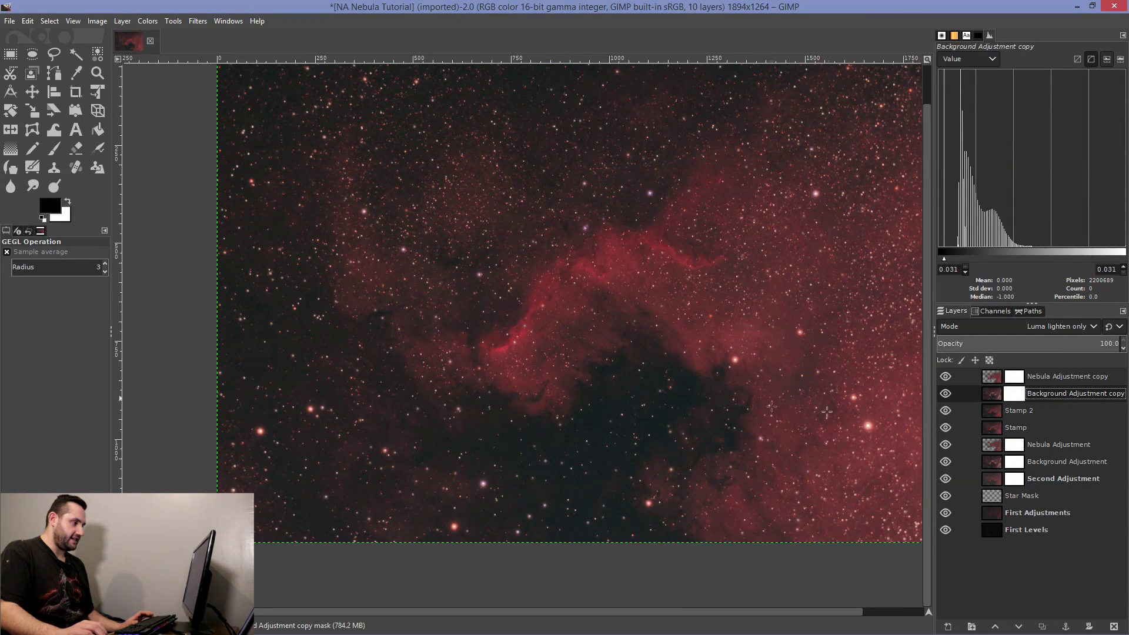
click(1081, 381)
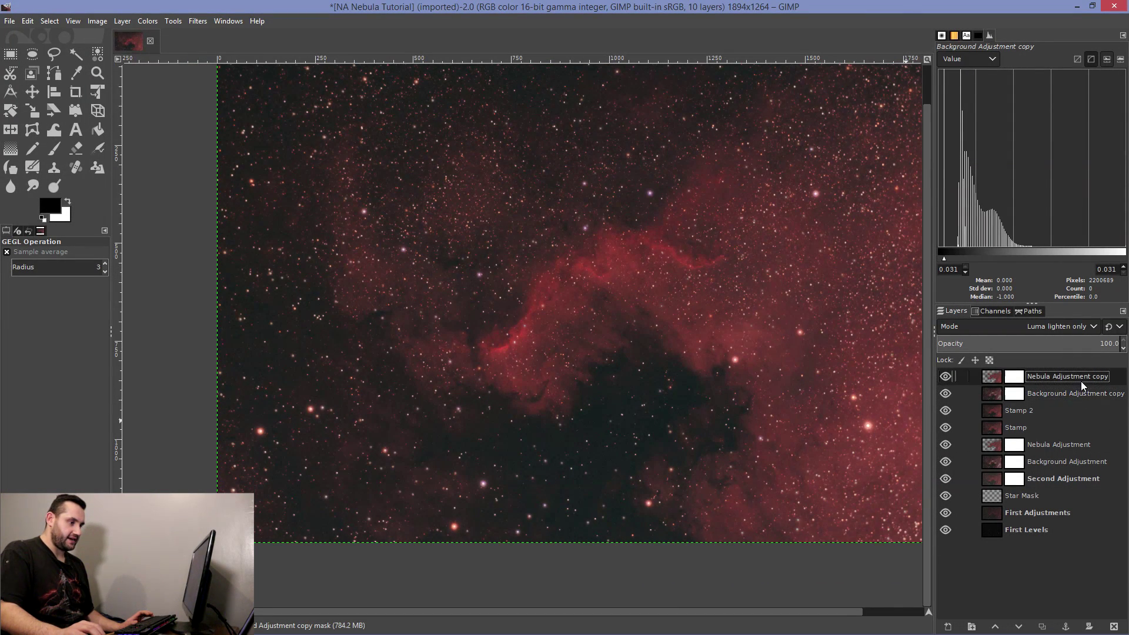
click(997, 326)
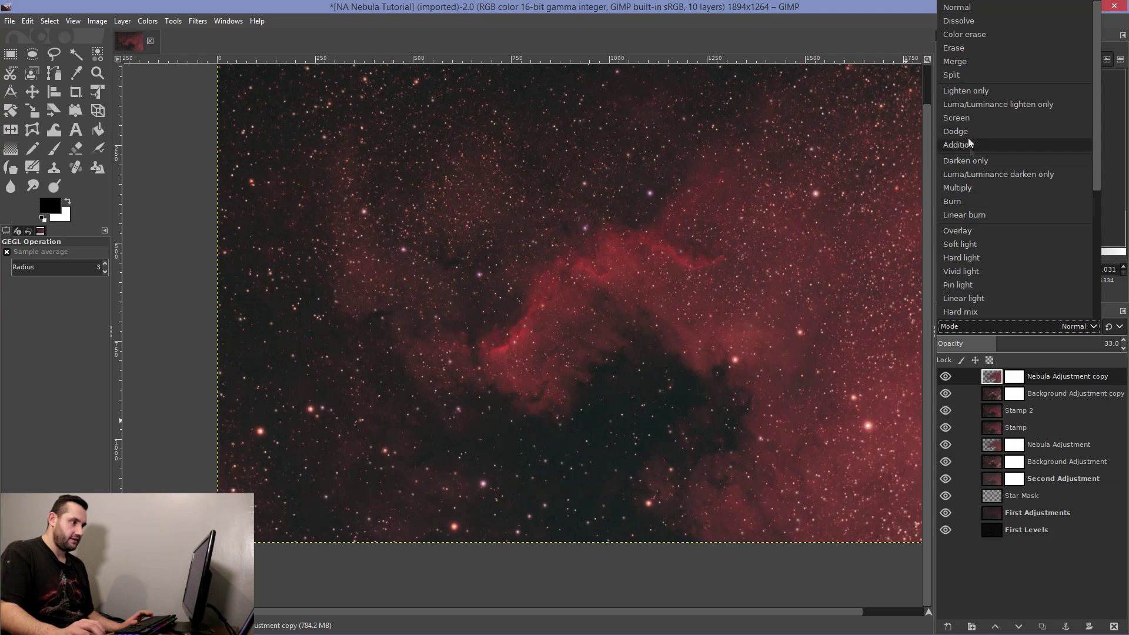
click(967, 104)
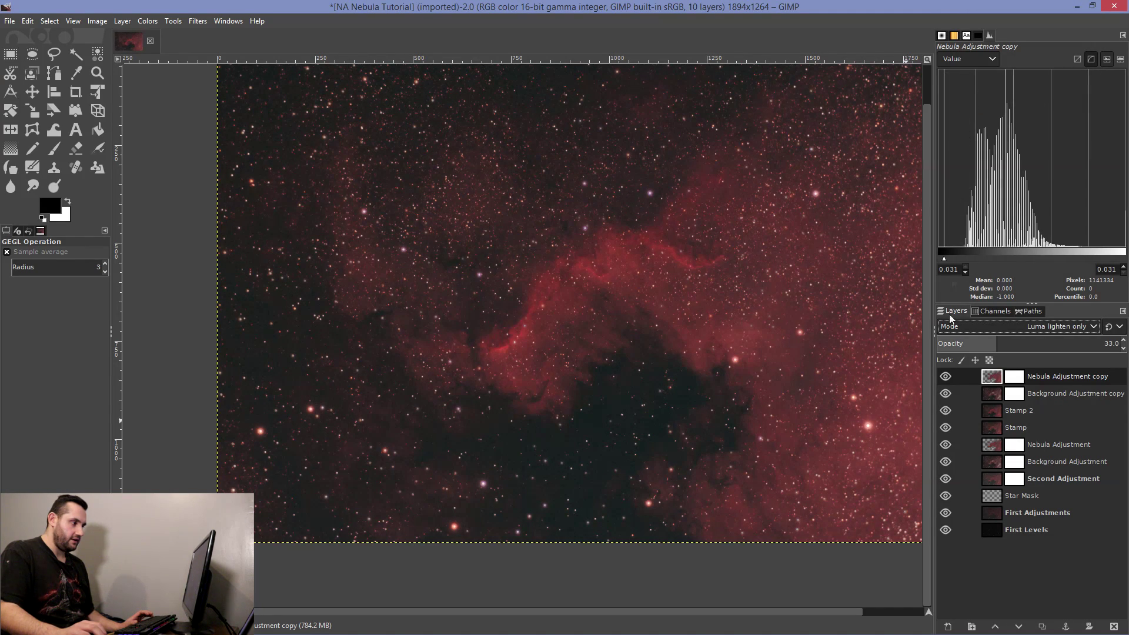
Step: Raise the Nebula Adjustment copy layer's opacity to 100 and inspect the nebula
click(1102, 345)
text(100)
key(Return)
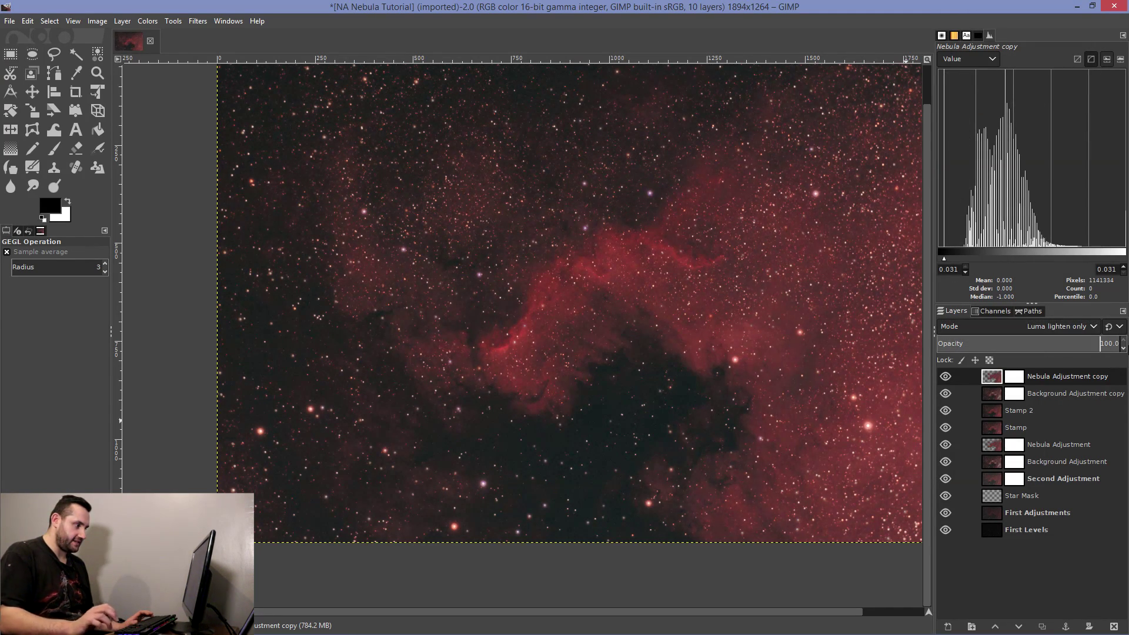
scroll(723, 317, up, 2)
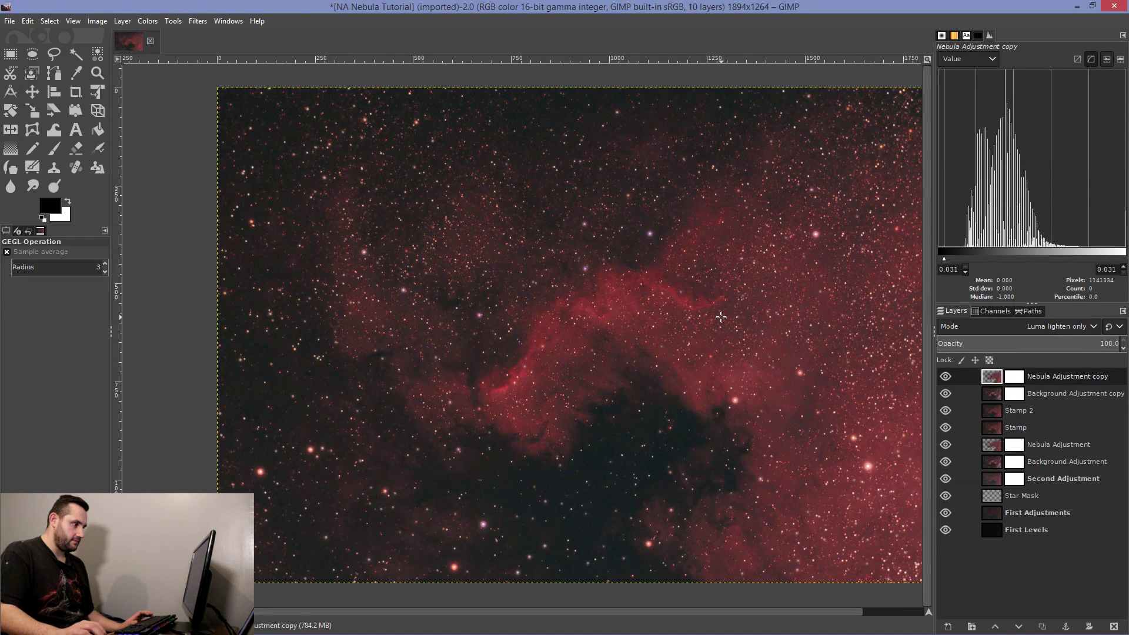
Step: Set the Nebula Adjustment copy layer's opacity to 50 and toggle both adjustment copies' visibility to compare the effect
drag(1101, 343, 1121, 357)
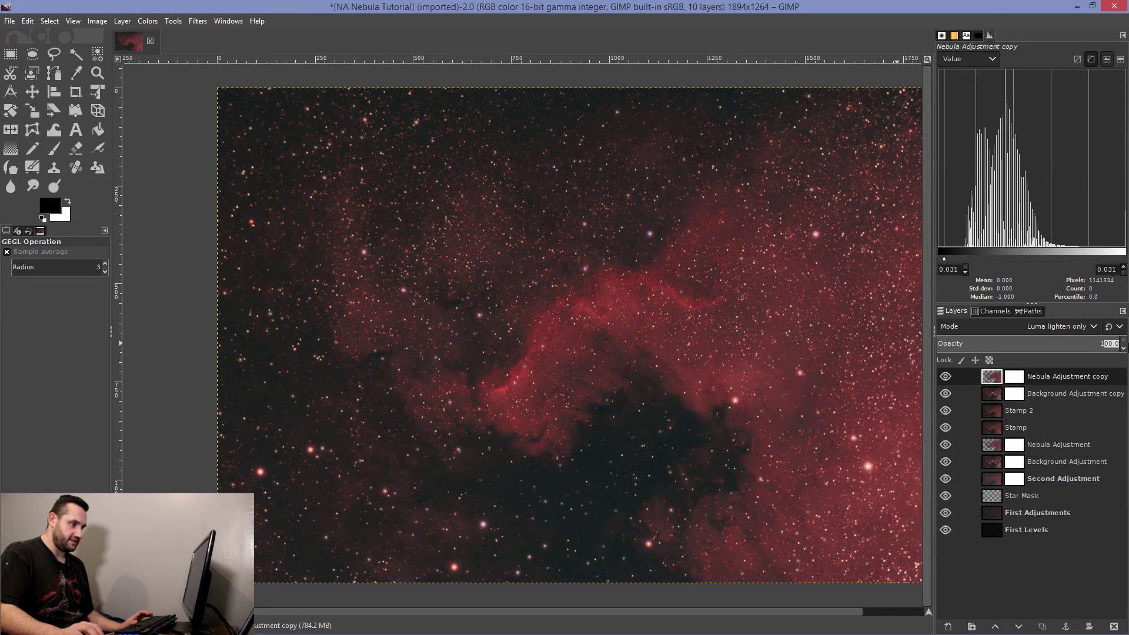
text(50)
key(Return)
click(944, 376)
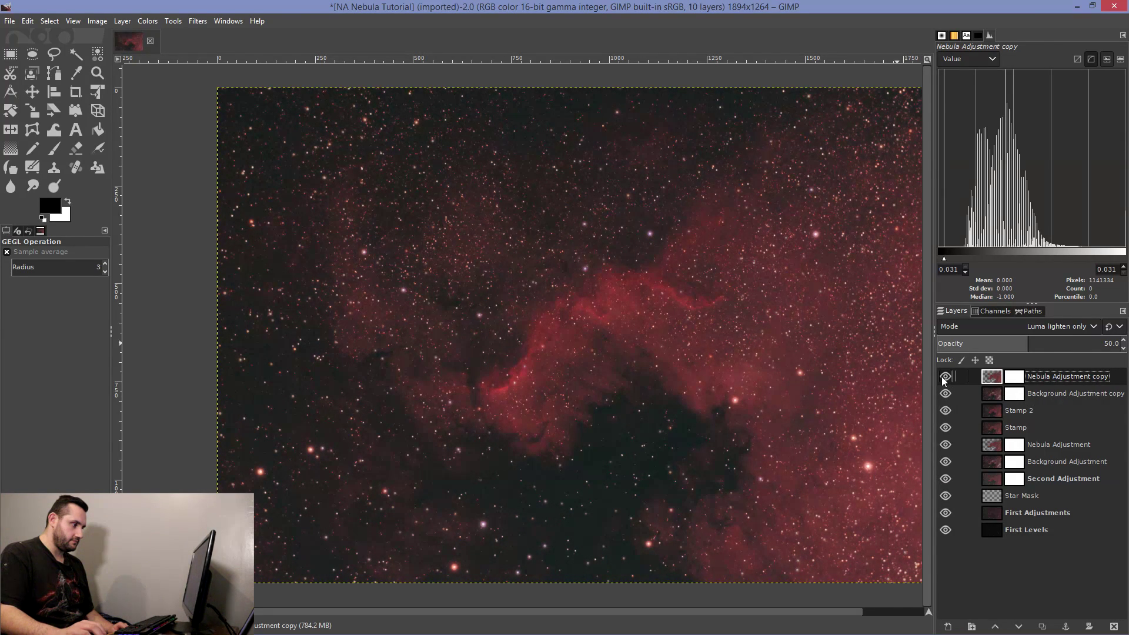
click(944, 393)
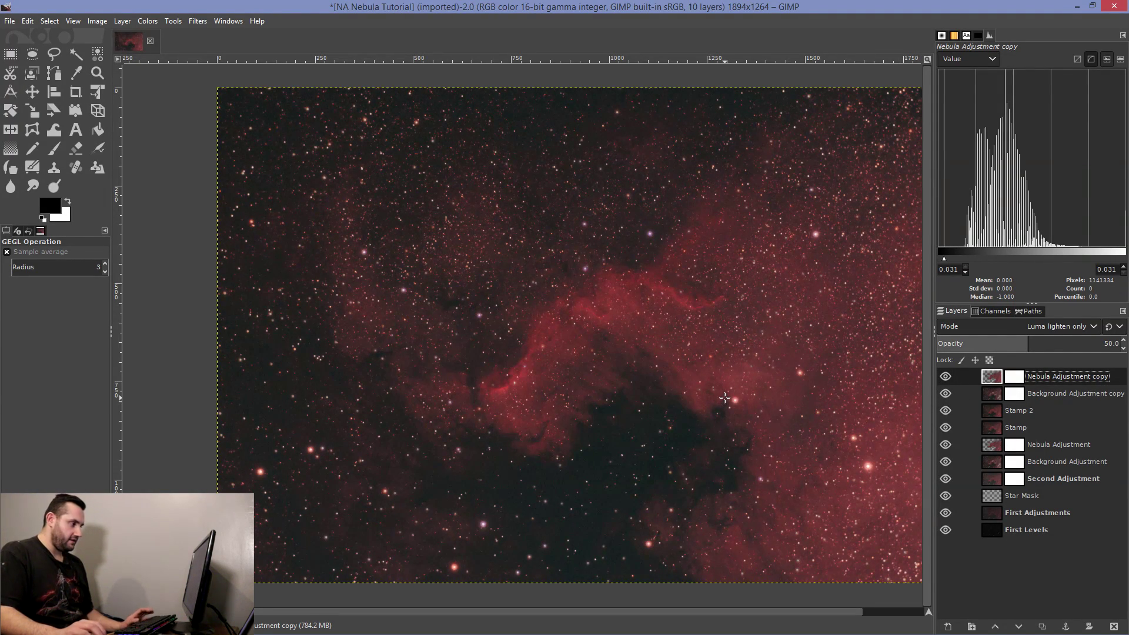
Step: Create a new layer from the visible image on top of the stack and rename it Stamp 3
scroll(724, 398, down, 1)
scroll(748, 612, right, 3)
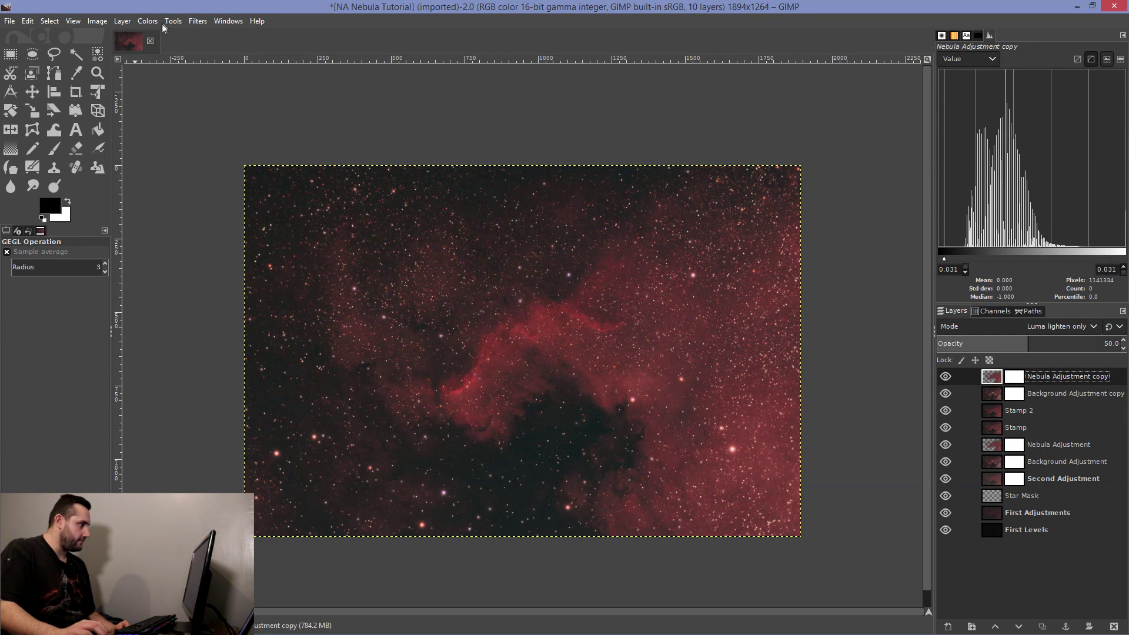
click(122, 21)
click(148, 51)
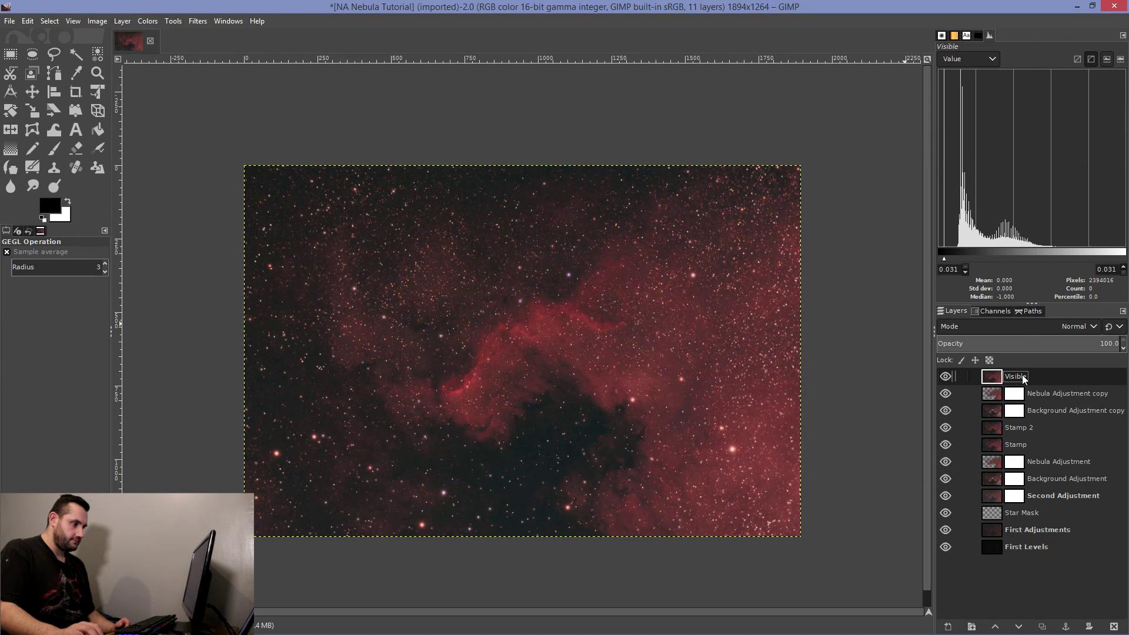
key(p)
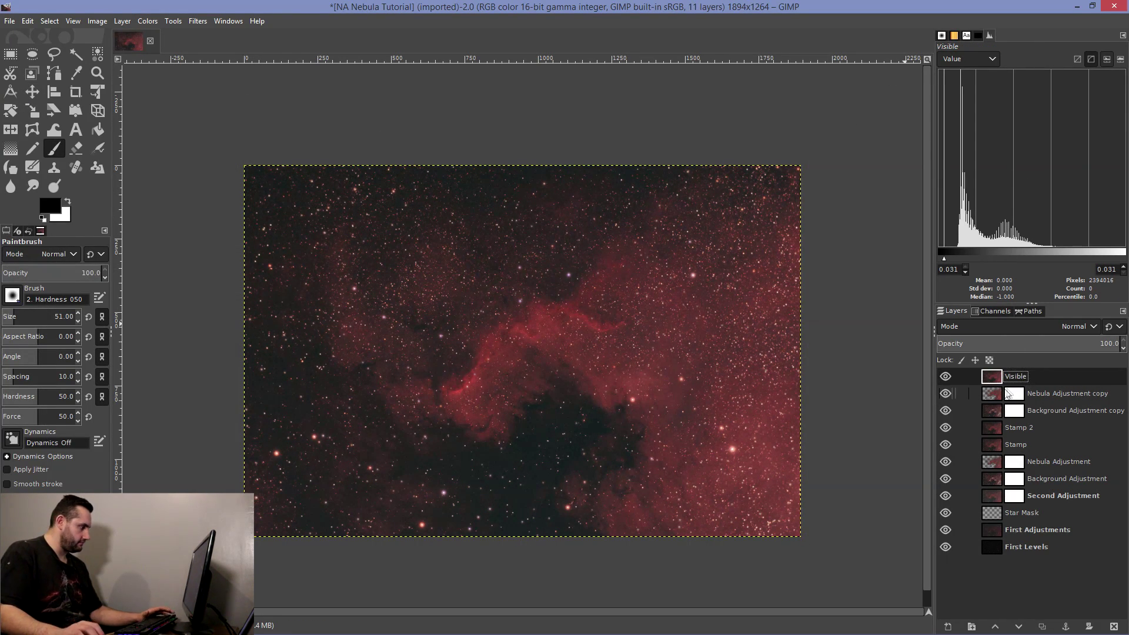
text(Stamop)
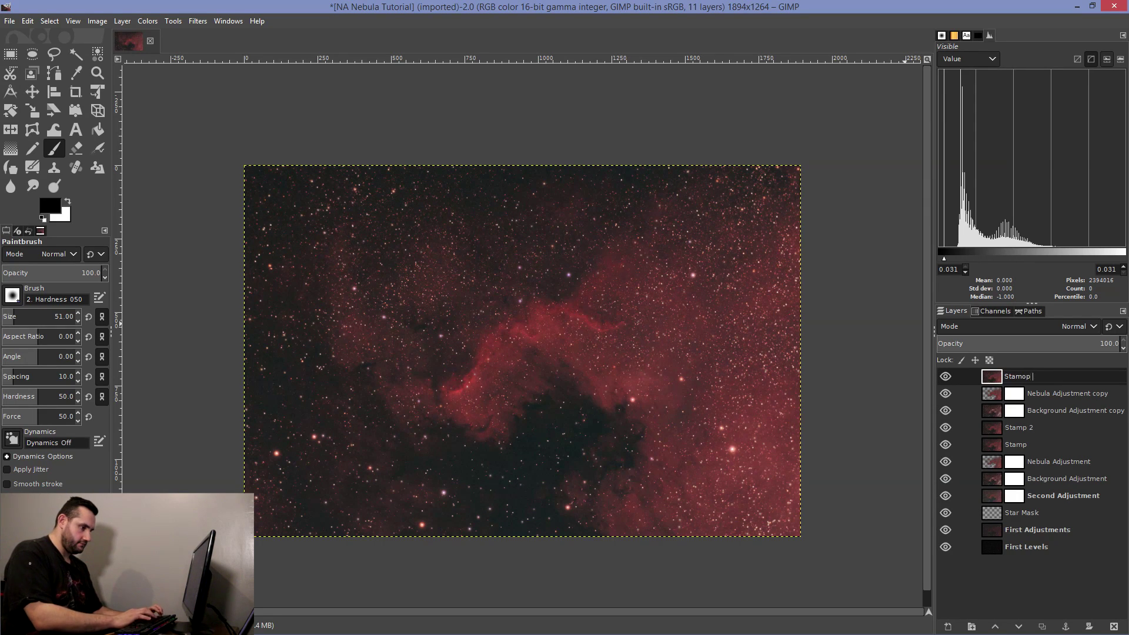
key(BackSpace)
key(BackSpace)
text(p 3)
key(Return)
key(r)
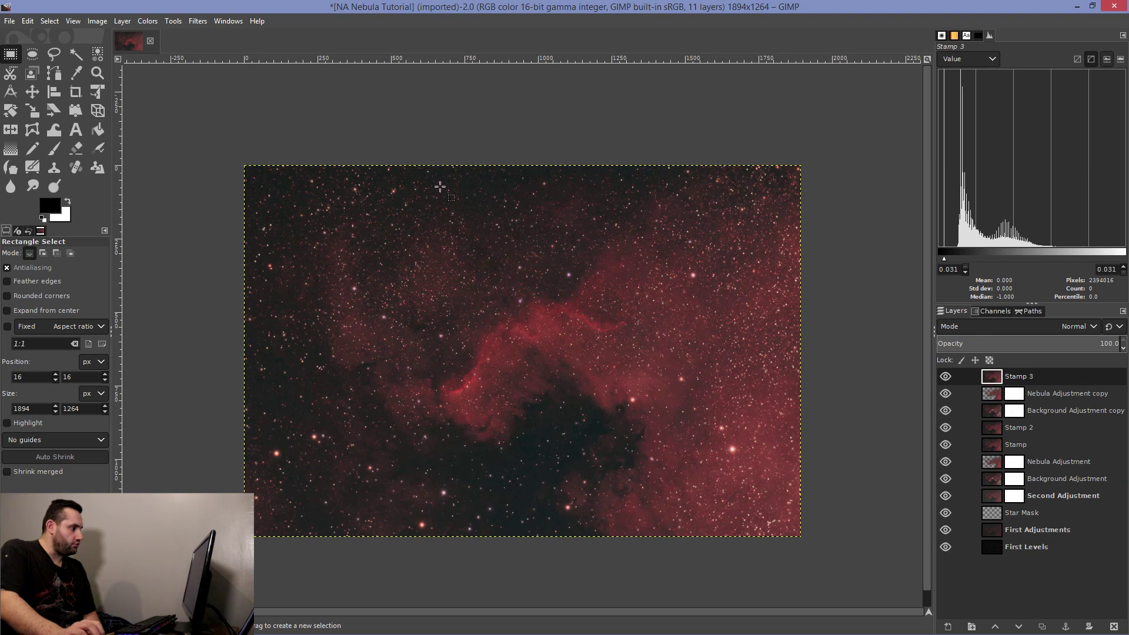
click(156, 21)
click(188, 144)
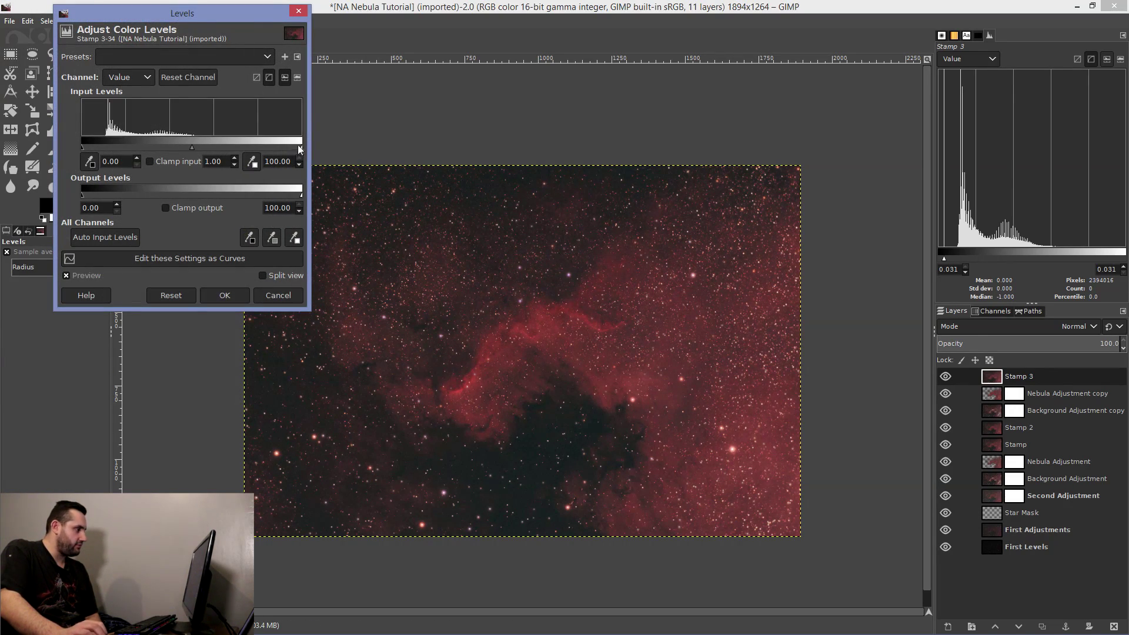
drag(302, 148, 257, 148)
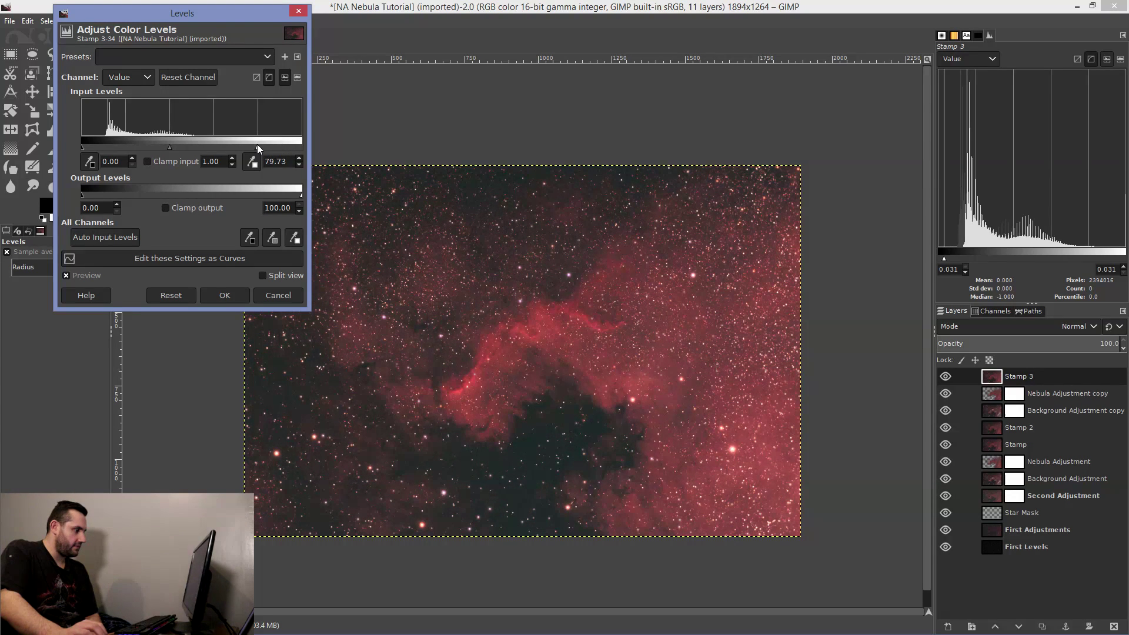
click(274, 295)
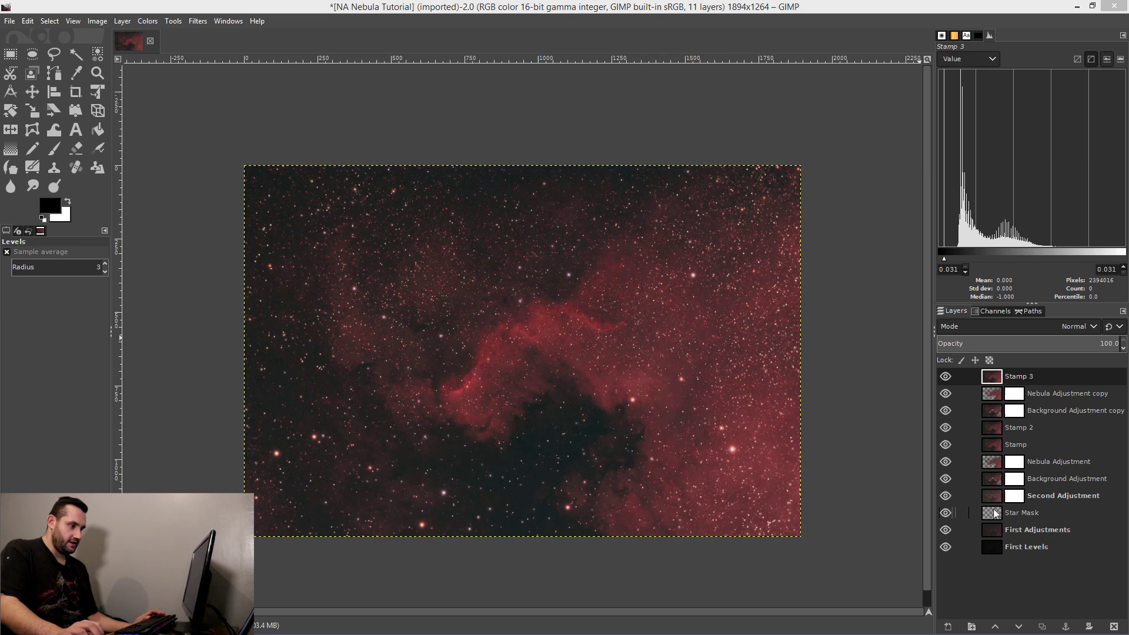
Step: Load the Star Mask layer's stars as a selection, move that layer directly below Stamp 3, and mask Stamp 3 with the inverted selection
alt+click(991, 514)
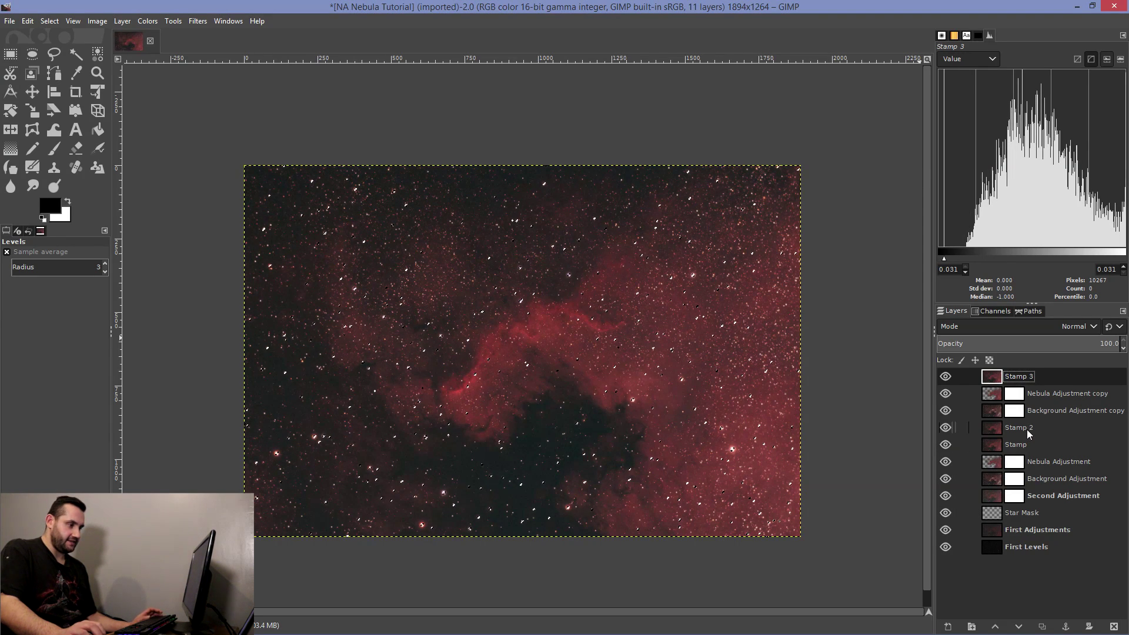
drag(1050, 513, 1030, 401)
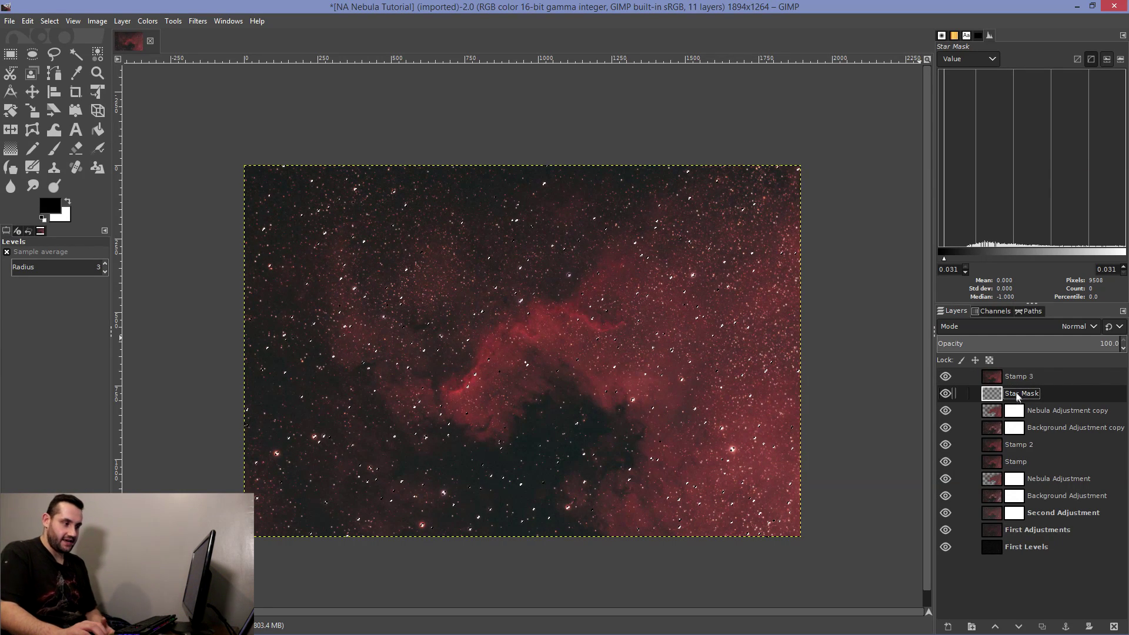
click(298, 149)
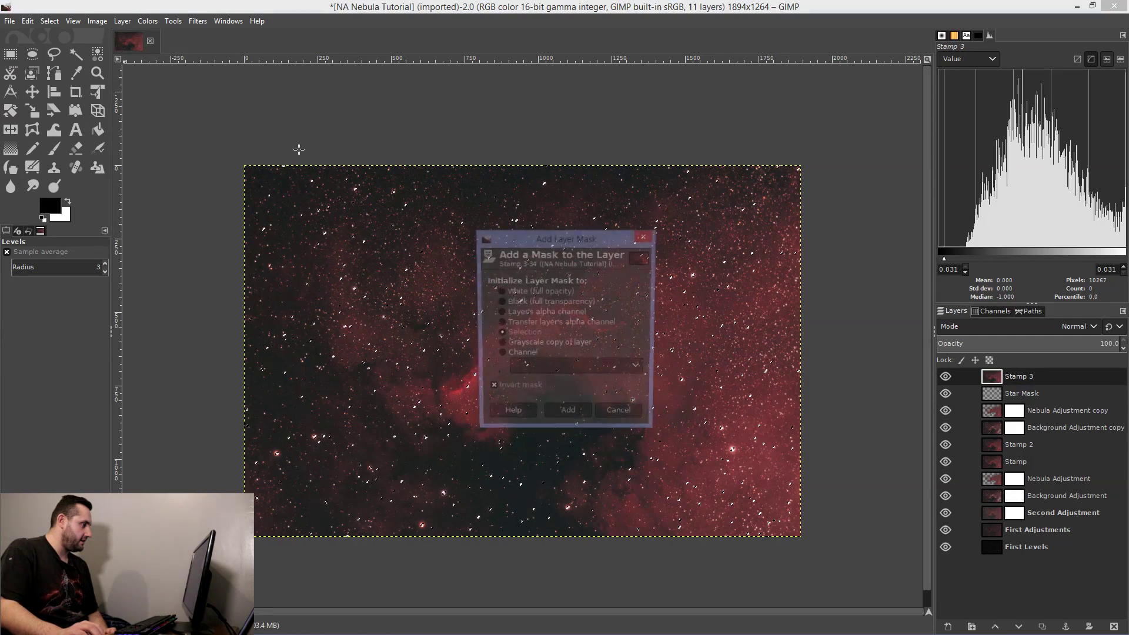
click(568, 410)
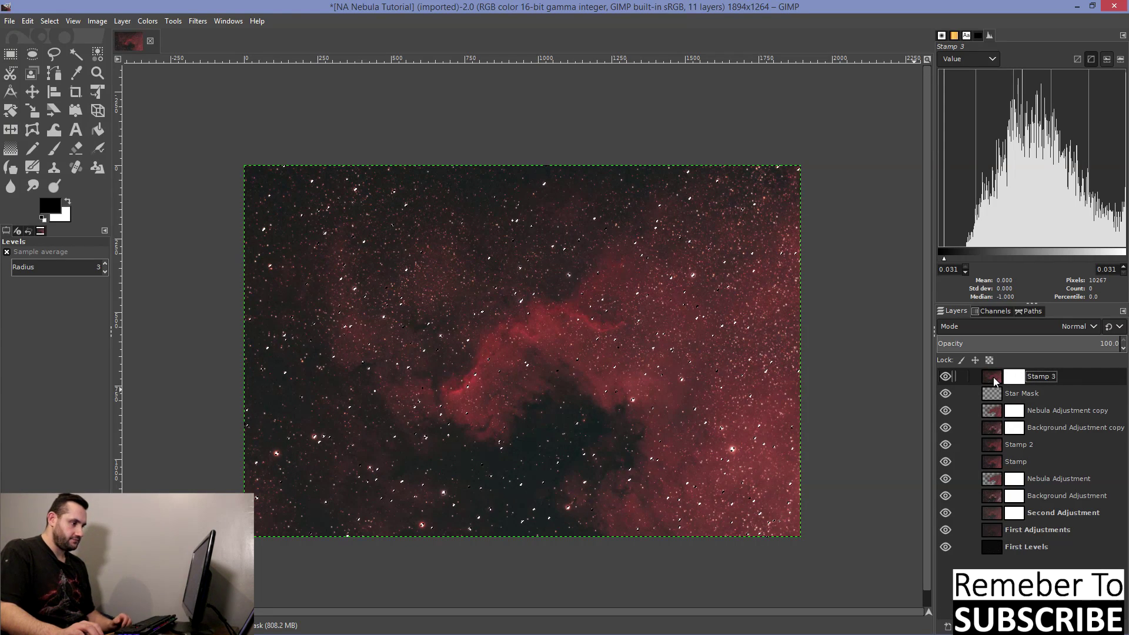
Step: Brighten the Stamp 3 layer's image with Levels by lowering the Value channel's white input level to 85.33
click(993, 380)
click(147, 22)
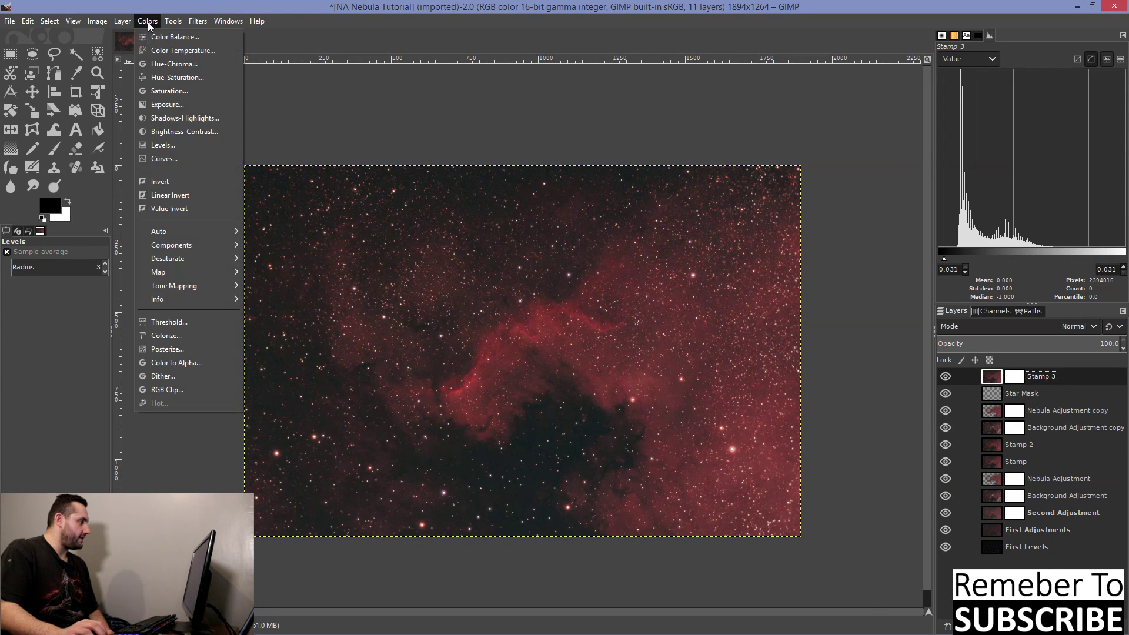
click(167, 145)
drag(302, 147, 262, 146)
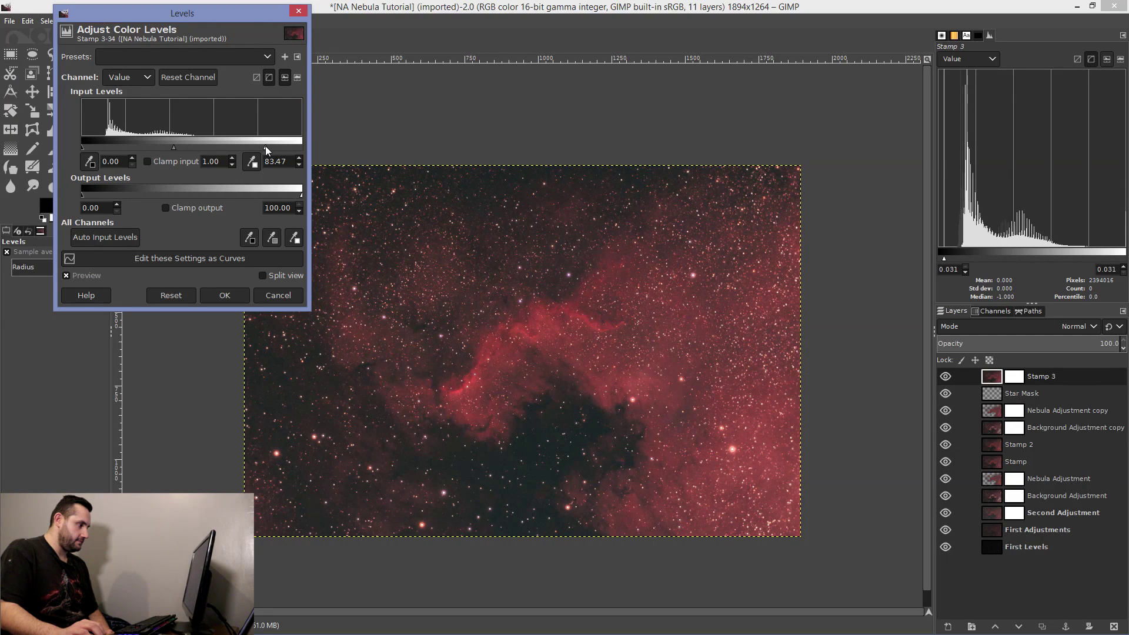
drag(267, 146, 270, 146)
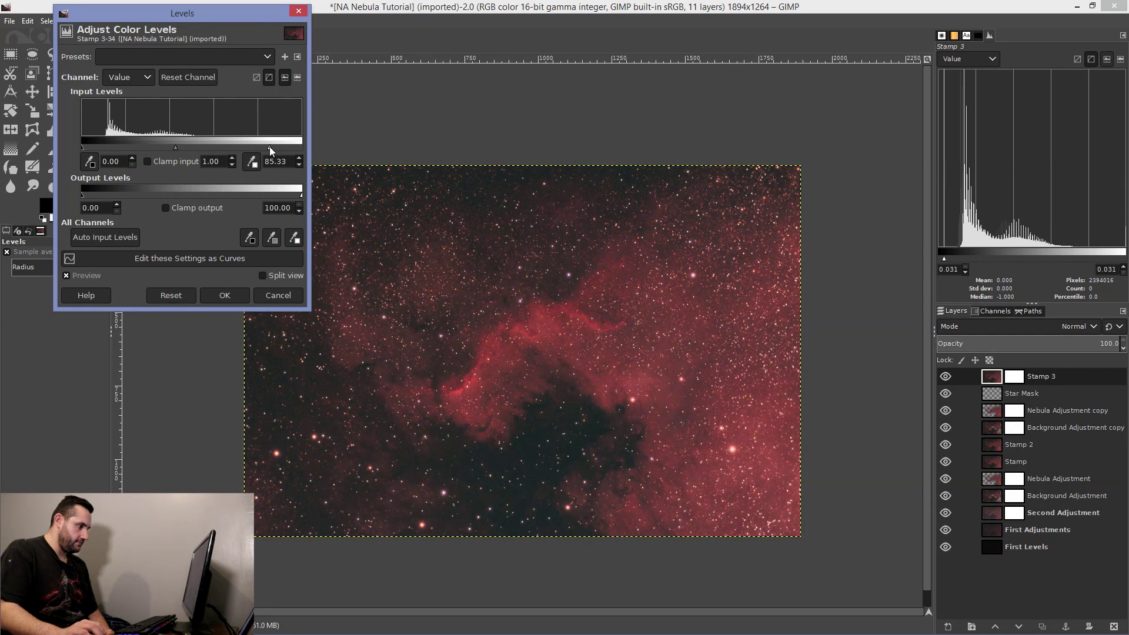
click(242, 297)
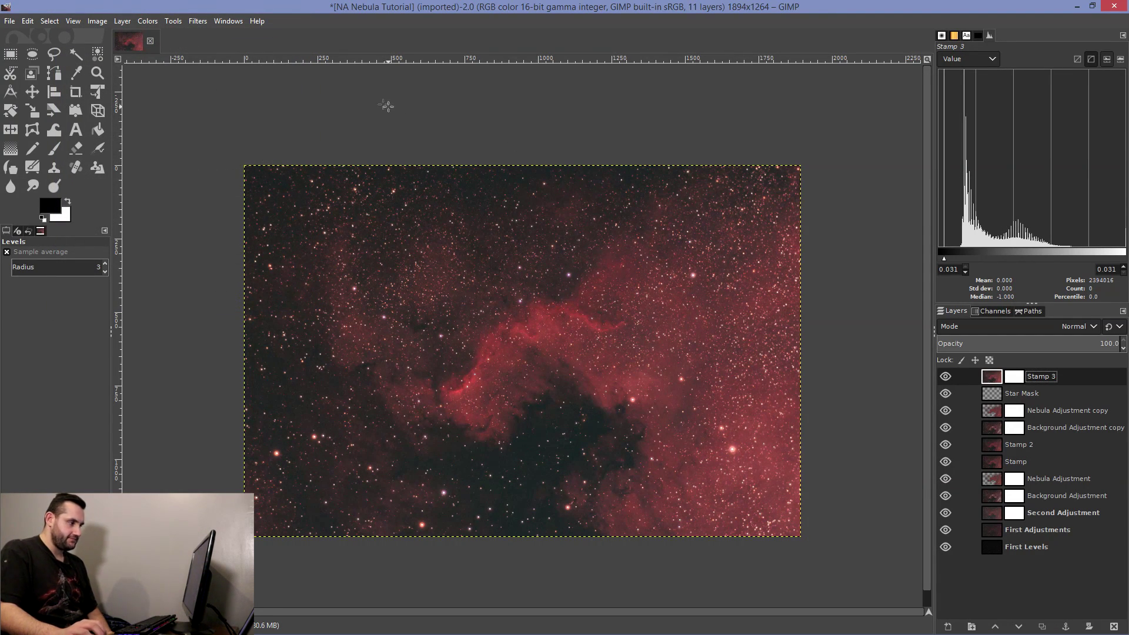
click(148, 21)
click(161, 158)
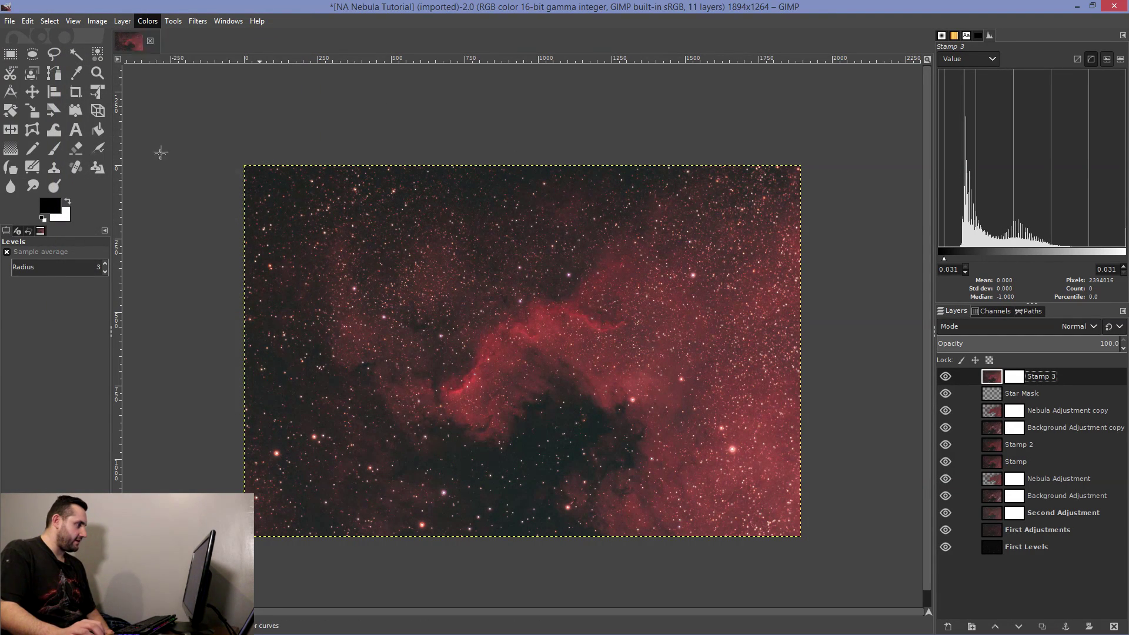
click(124, 214)
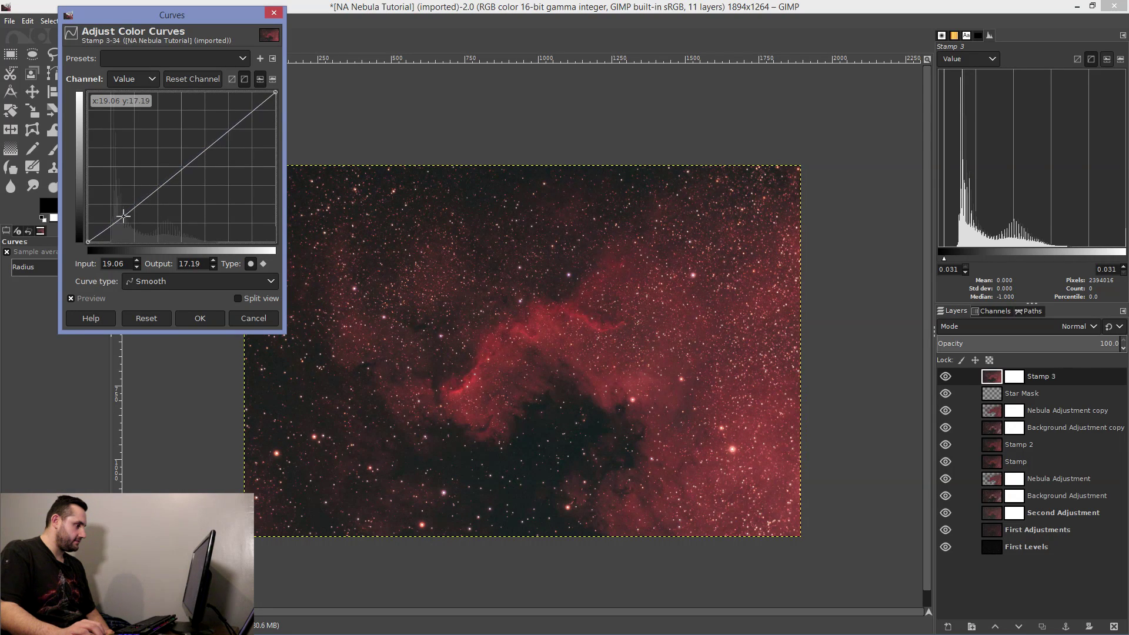
drag(207, 154, 206, 139)
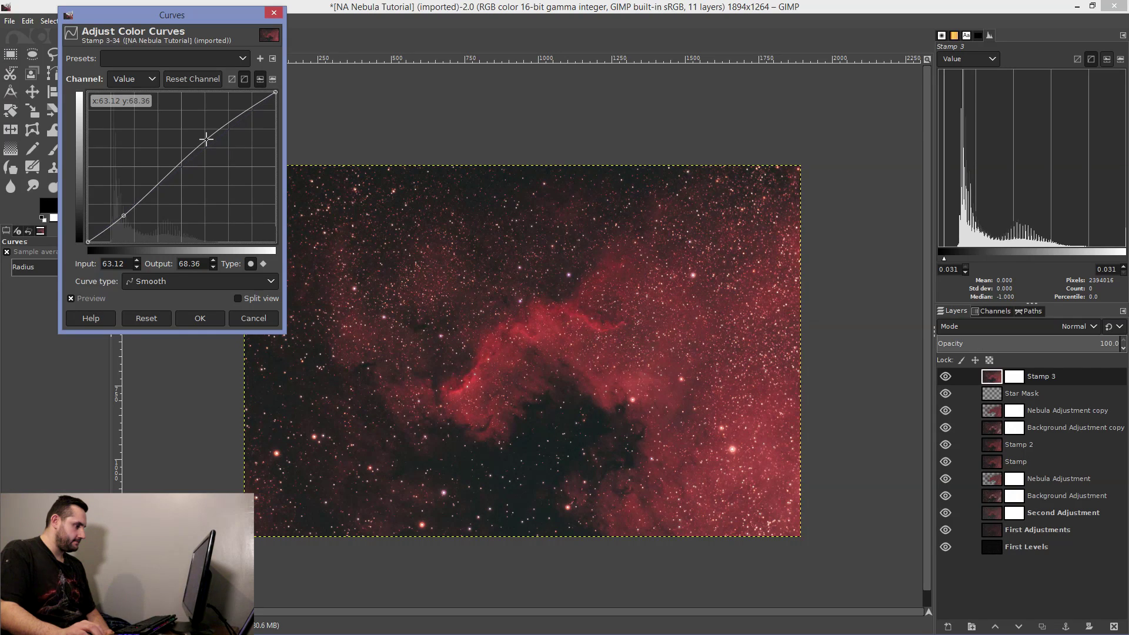
click(262, 322)
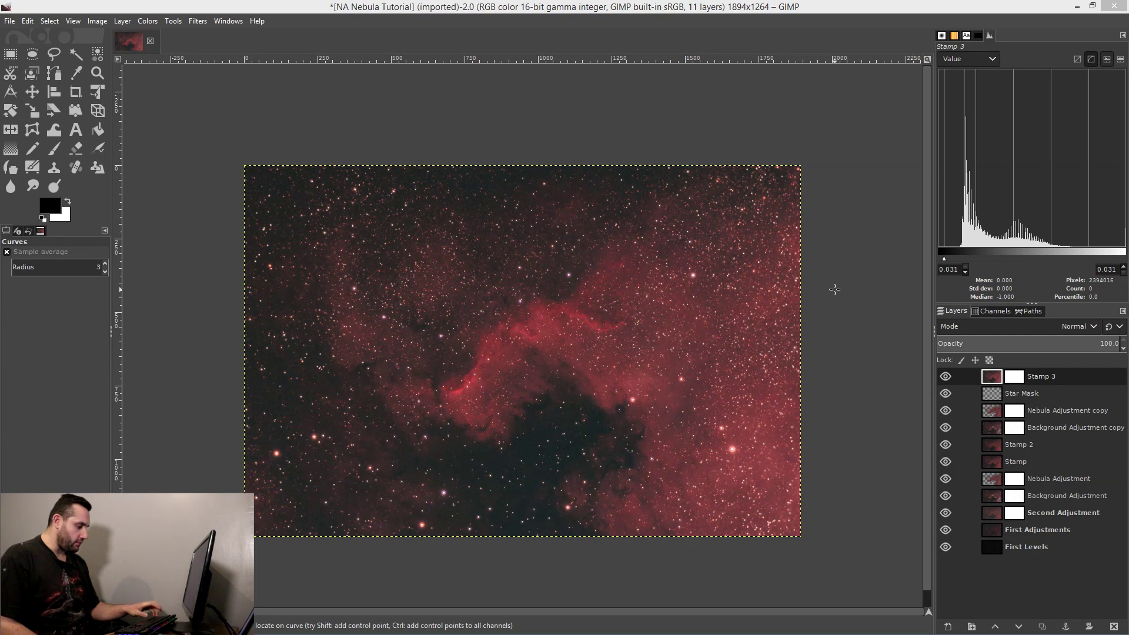
Step: Duplicate the Stamp 3 layer and delete the layer mask from the copy
click(1041, 376)
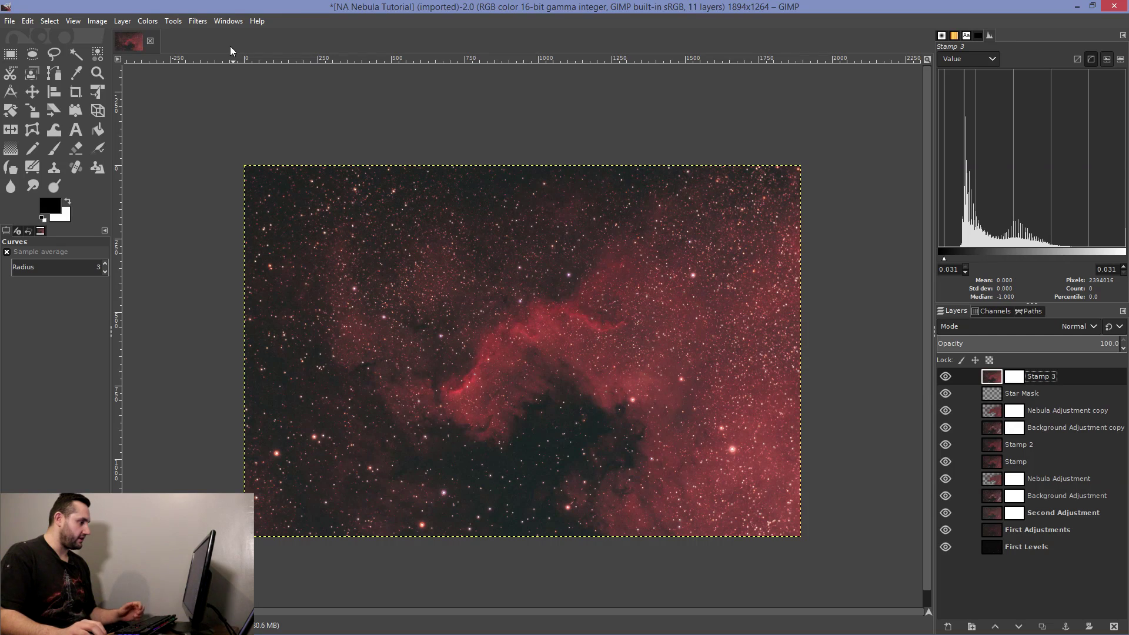
key(shift+ctrl+d)
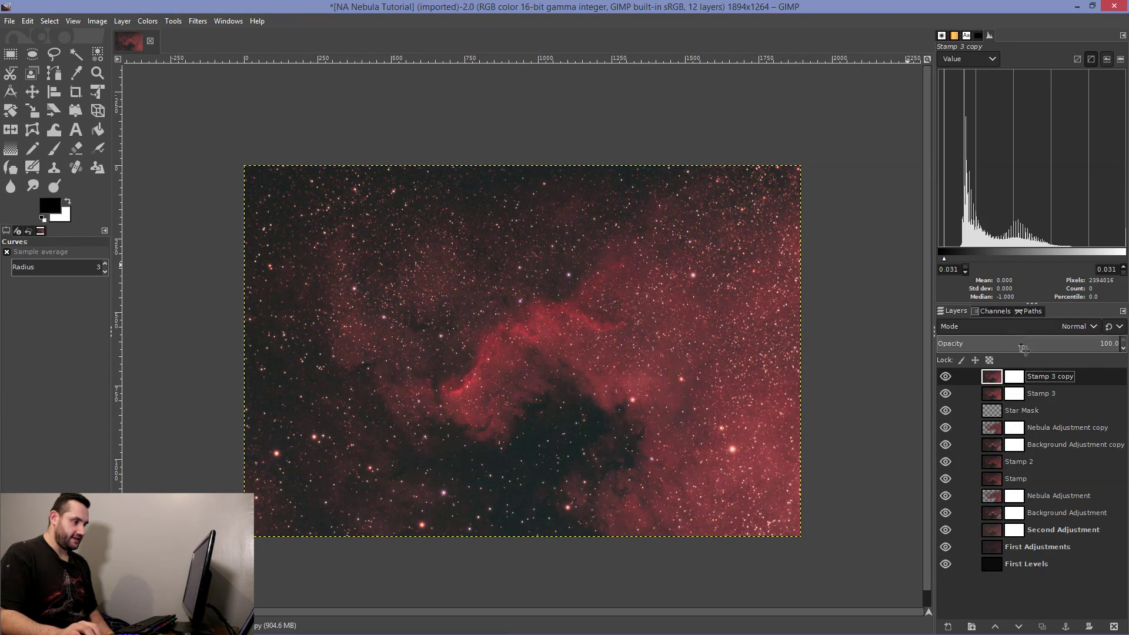
right_click(1021, 384)
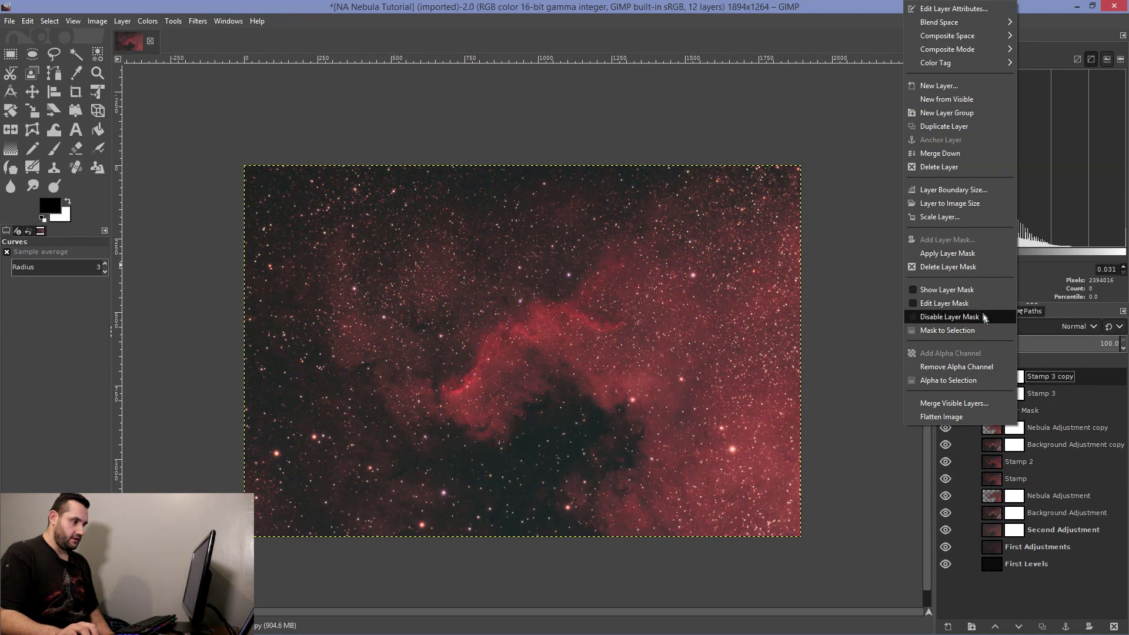
click(960, 266)
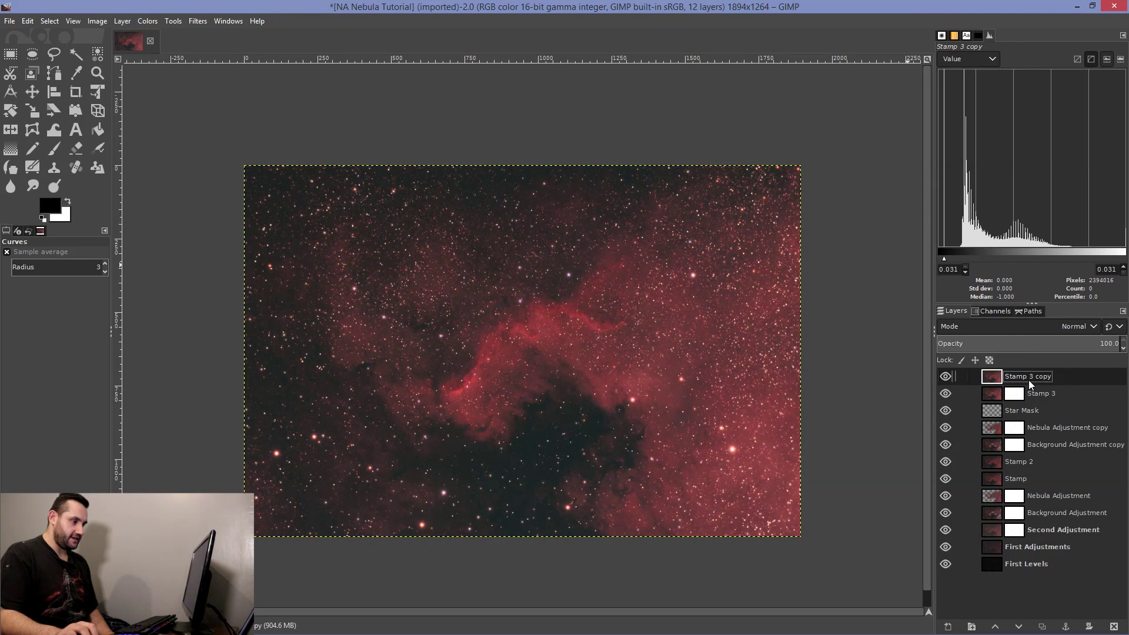
Step: Rename the unmasked Stamp 3 copy as Contrast Layer
double_click(1029, 379)
text(Contrast Layer)
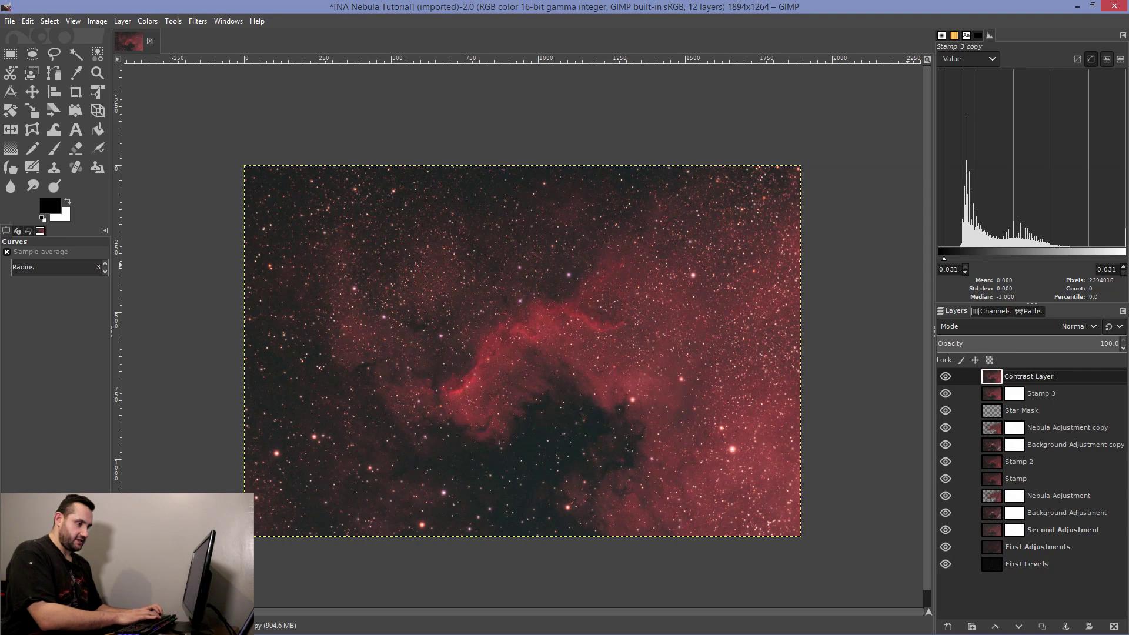
key(Return)
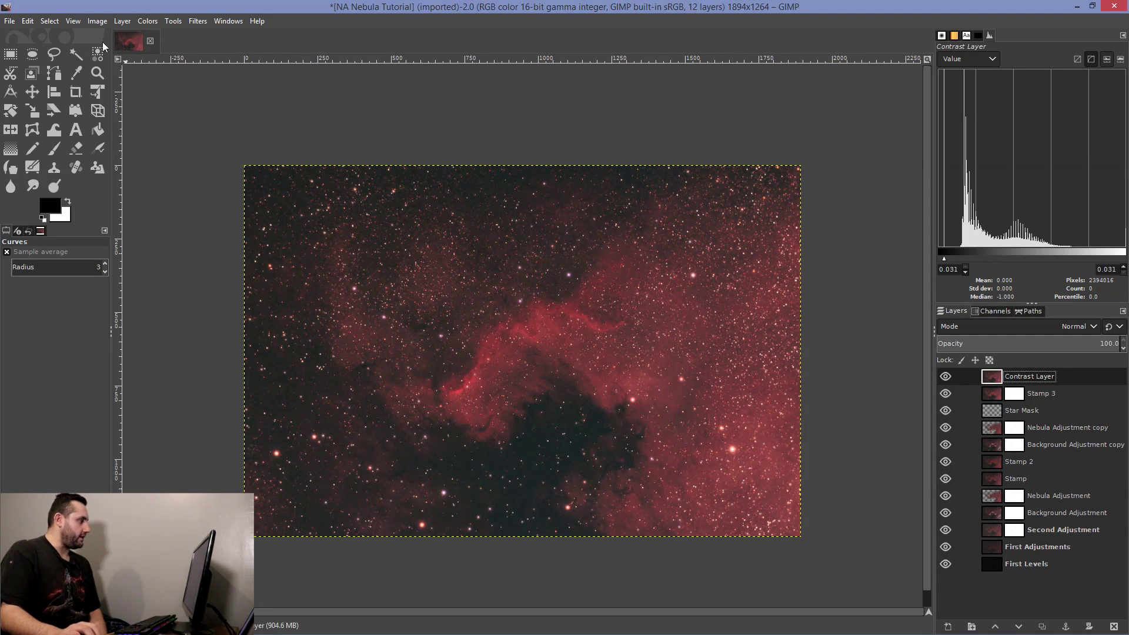
Step: Apply a smooth S-shaped Value curve to Contrast Layer, lowering the shadow point at input 18.44 to output 10.94 and raising the highlights
click(148, 21)
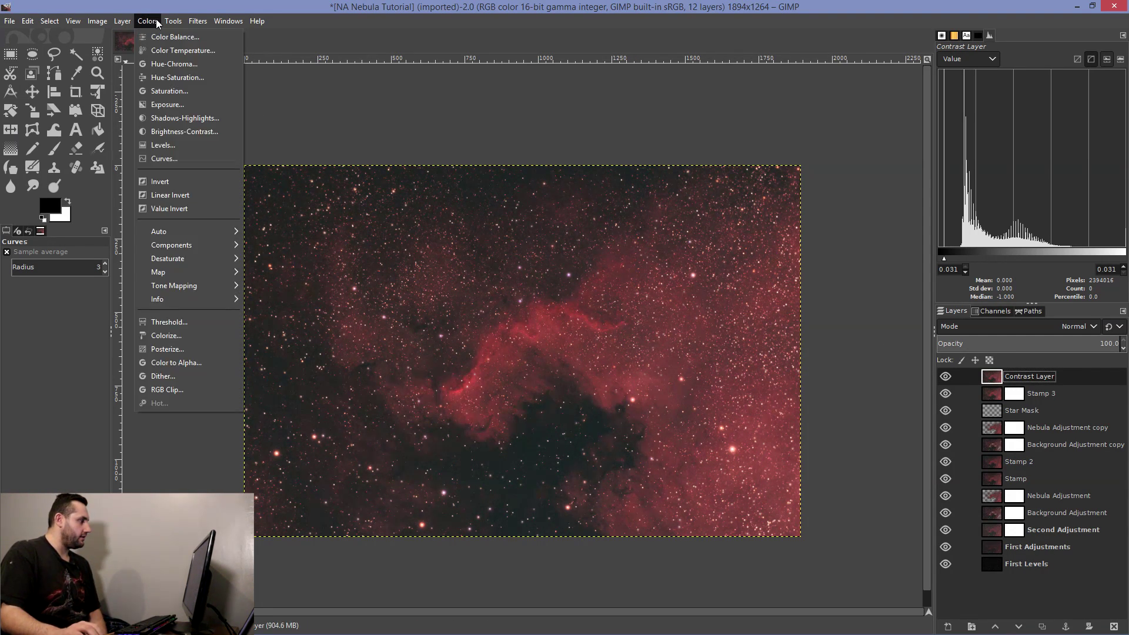
click(177, 159)
click(118, 223)
drag(118, 223, 119, 224)
drag(211, 154, 219, 127)
drag(119, 224, 121, 225)
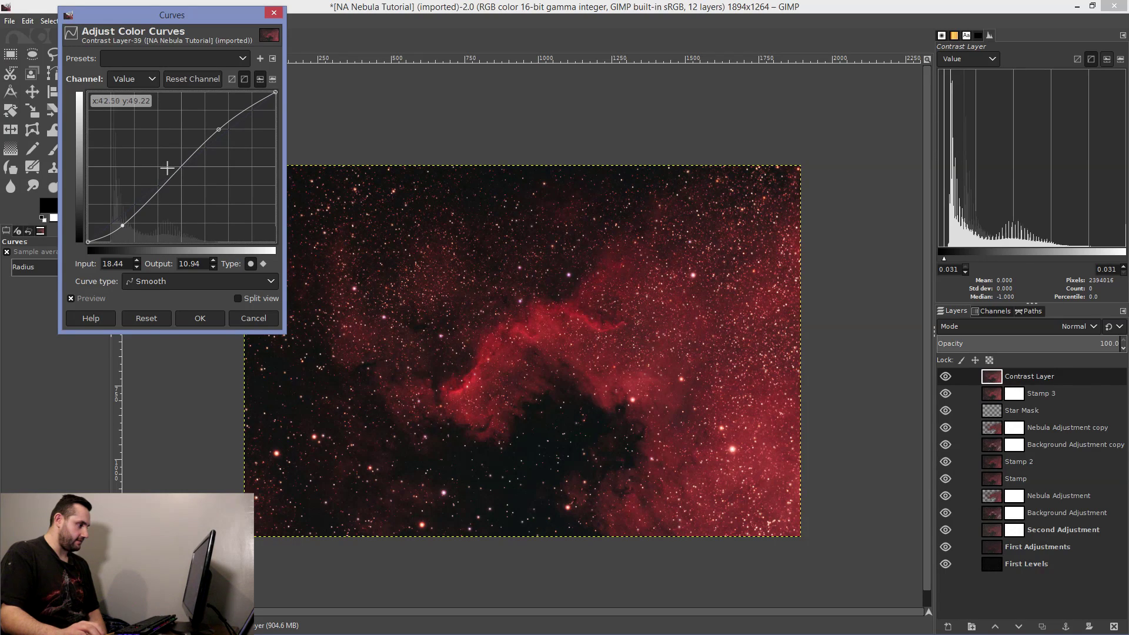
click(208, 316)
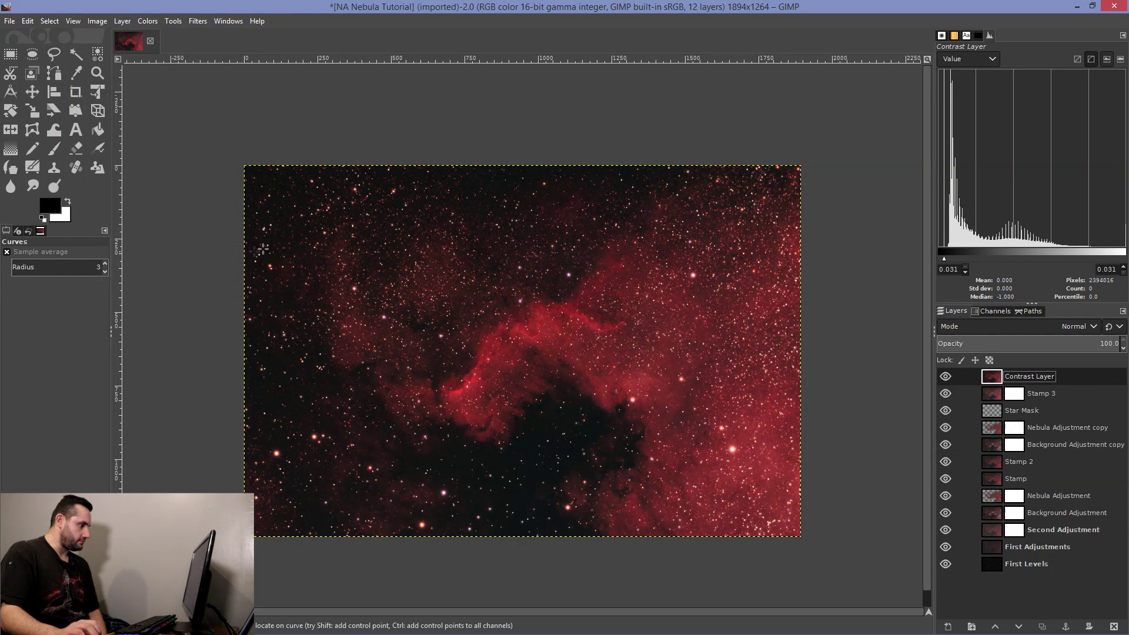
Step: Increase the contrast of Contrast Layer to about 0.03 with Brightness-Contrast, keeping brightness at 0
click(146, 21)
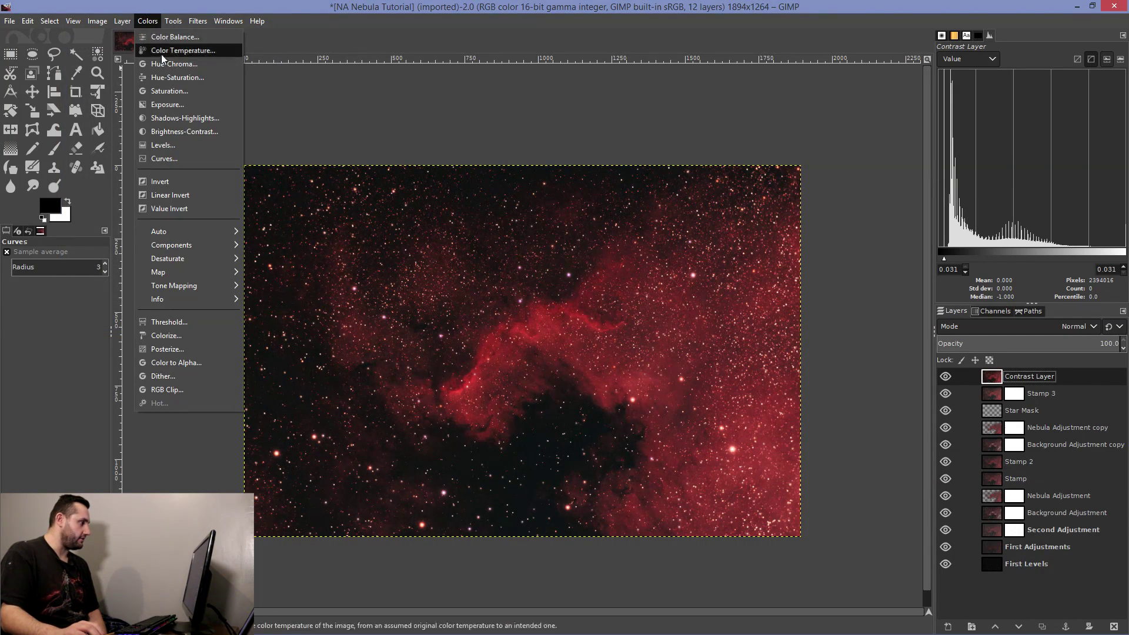
click(176, 131)
drag(172, 154, 181, 150)
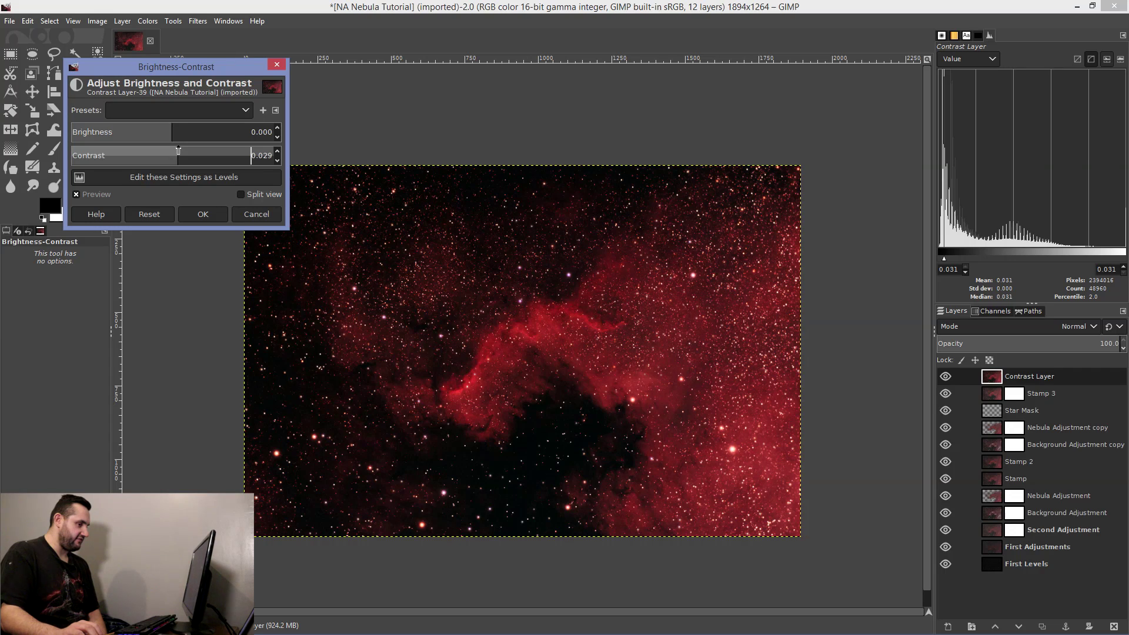
click(213, 212)
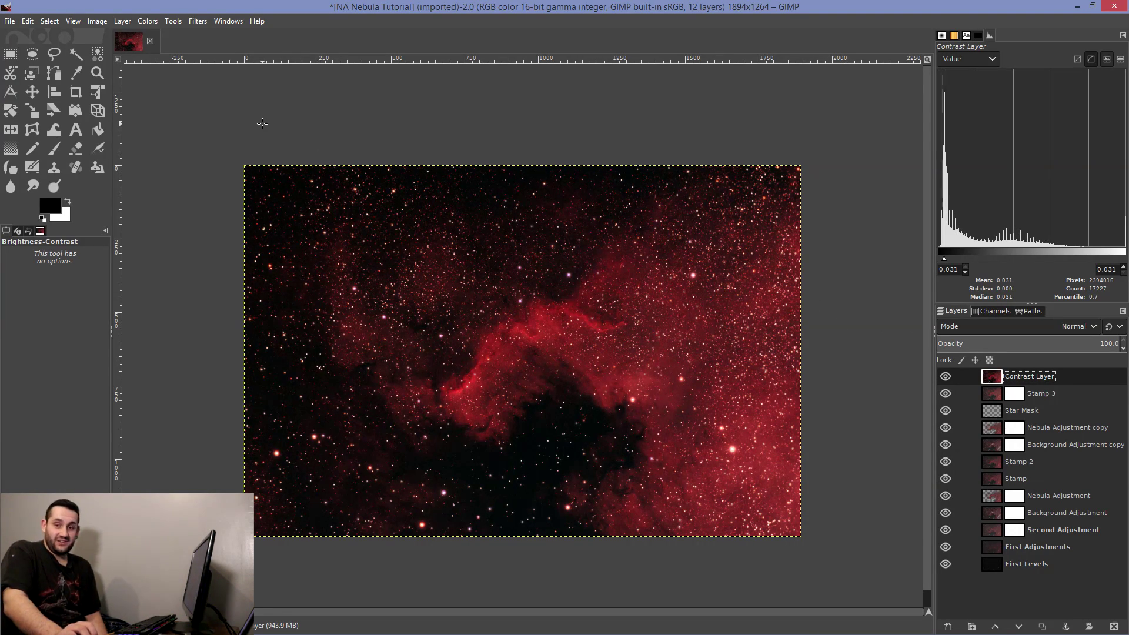
Step: Add a layer mask to Contrast Layer using Black (full transparency) with Invert mask enabled, and bucket-fill the mask with black
click(97, 21)
mouse_move(121, 23)
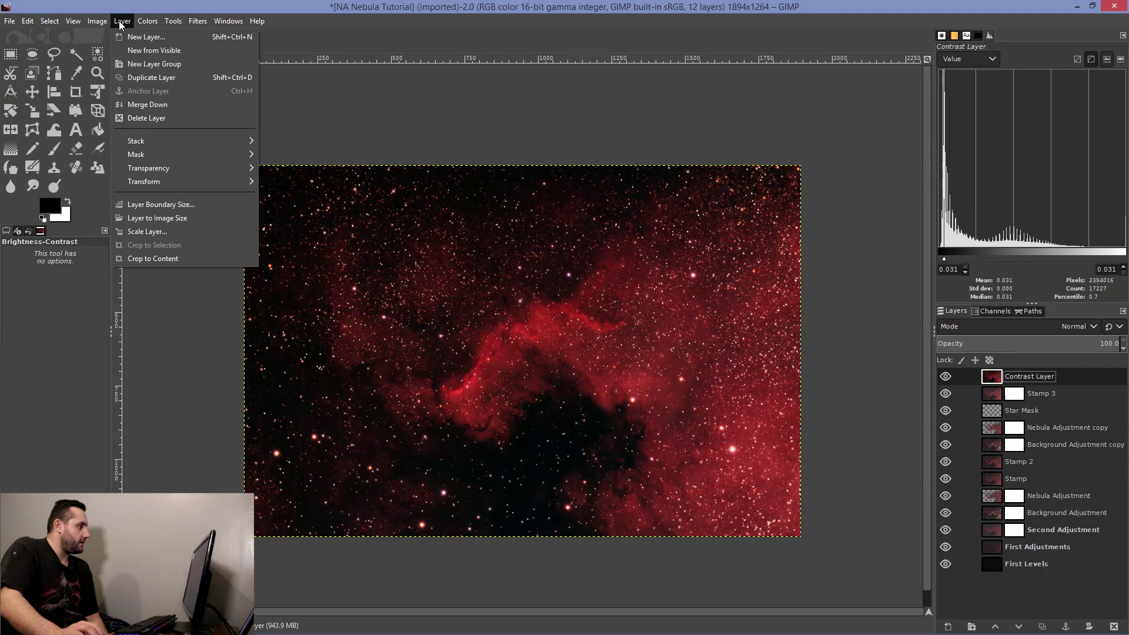
mouse_move(146, 156)
click(274, 154)
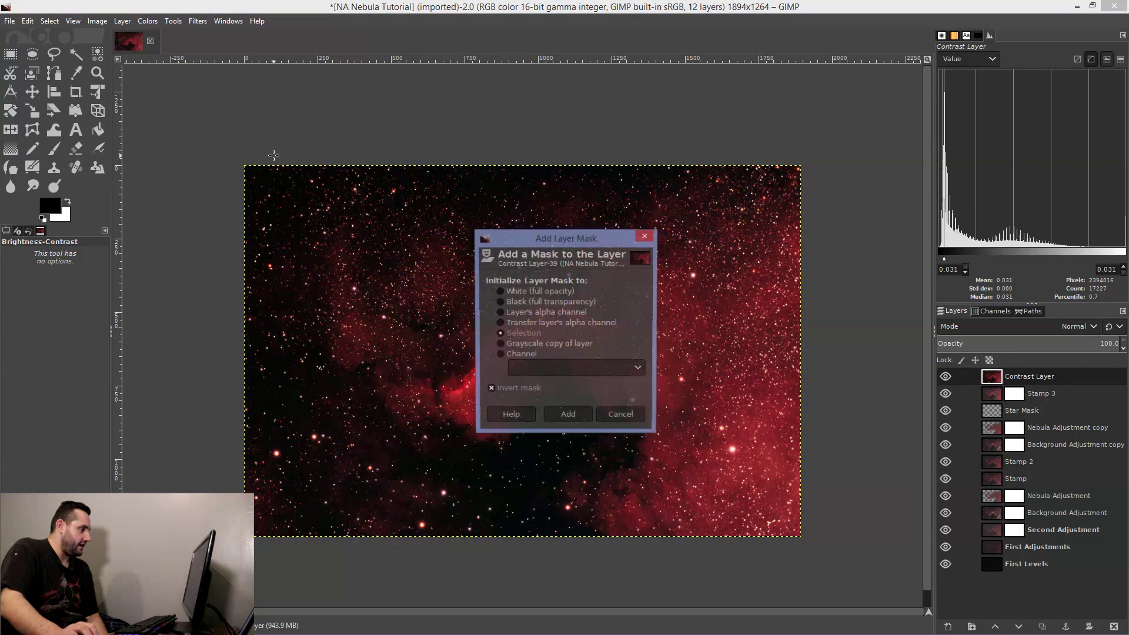
click(502, 299)
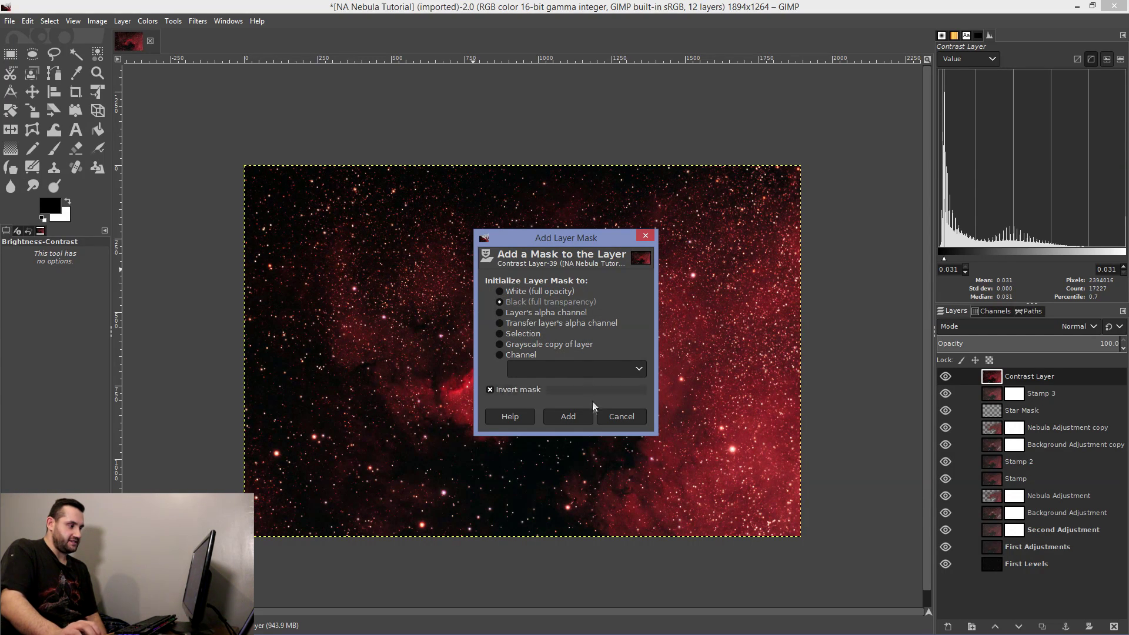
click(567, 416)
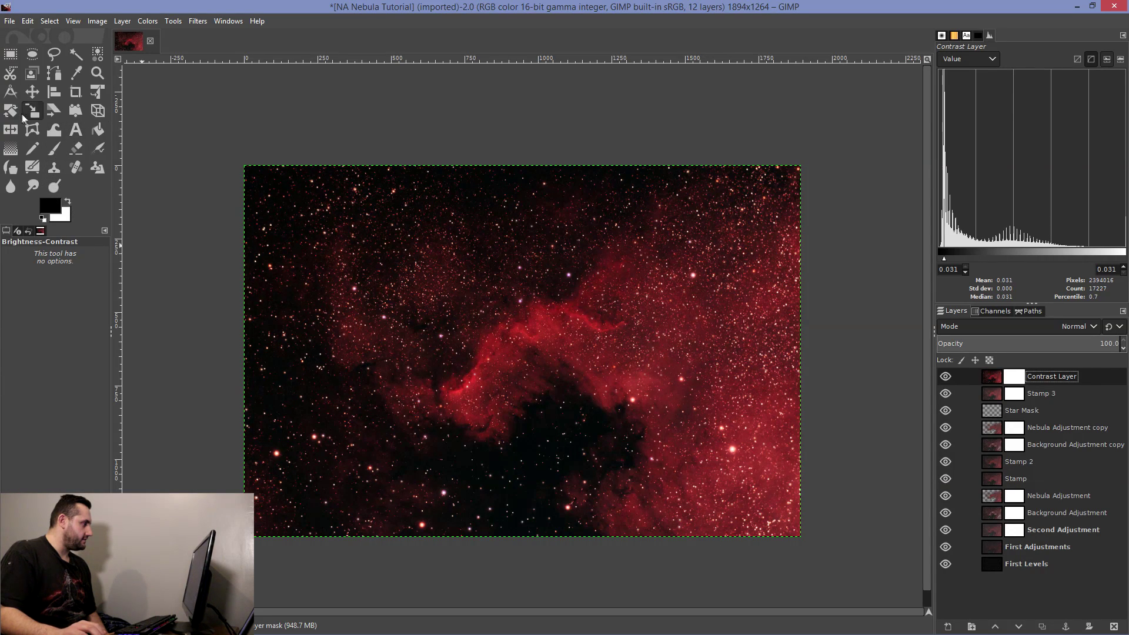
click(98, 129)
click(307, 222)
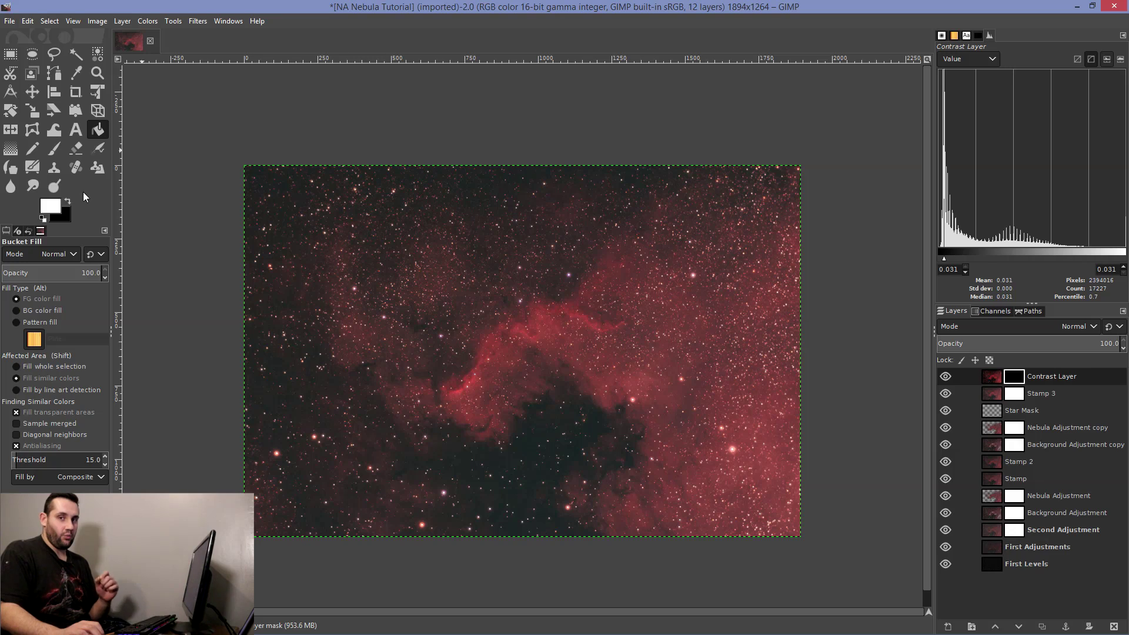
Step: Paint white on the Contrast Layer mask along the right end of the bright nebula ridge with a size 51 paintbrush
click(54, 148)
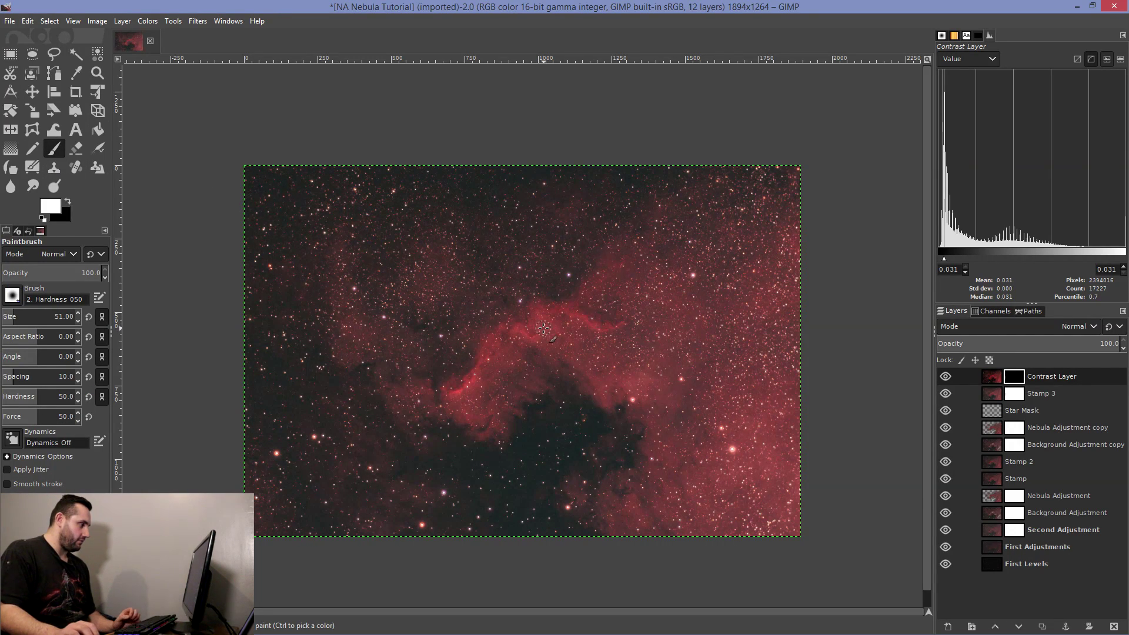
scroll(616, 354, down, 1)
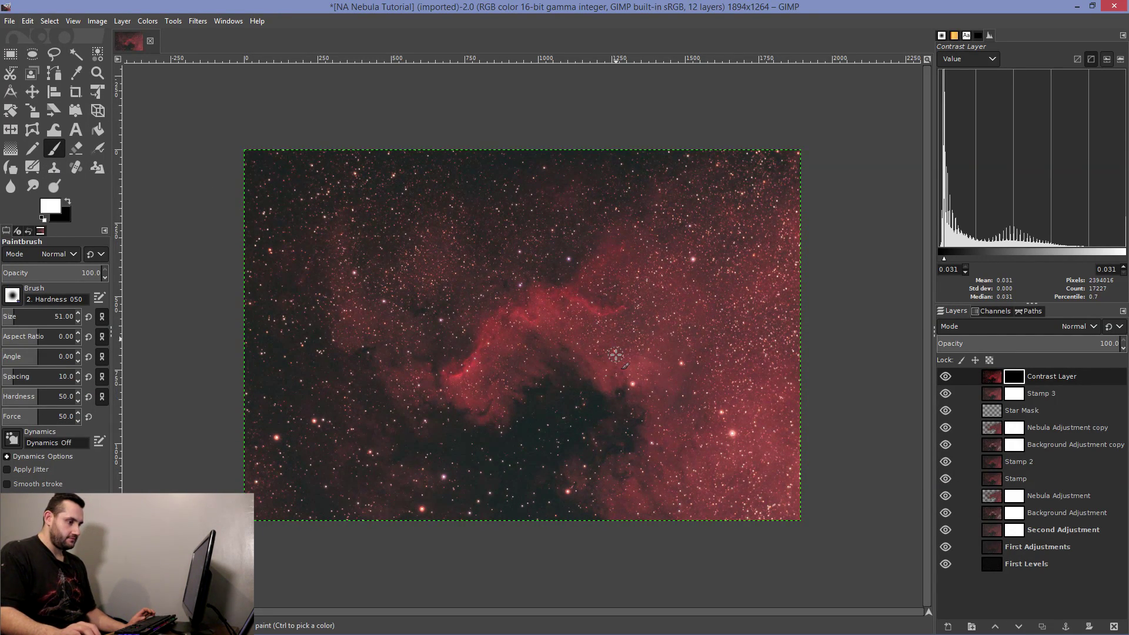
scroll(616, 355, up, 1)
scroll(616, 354, down, 1)
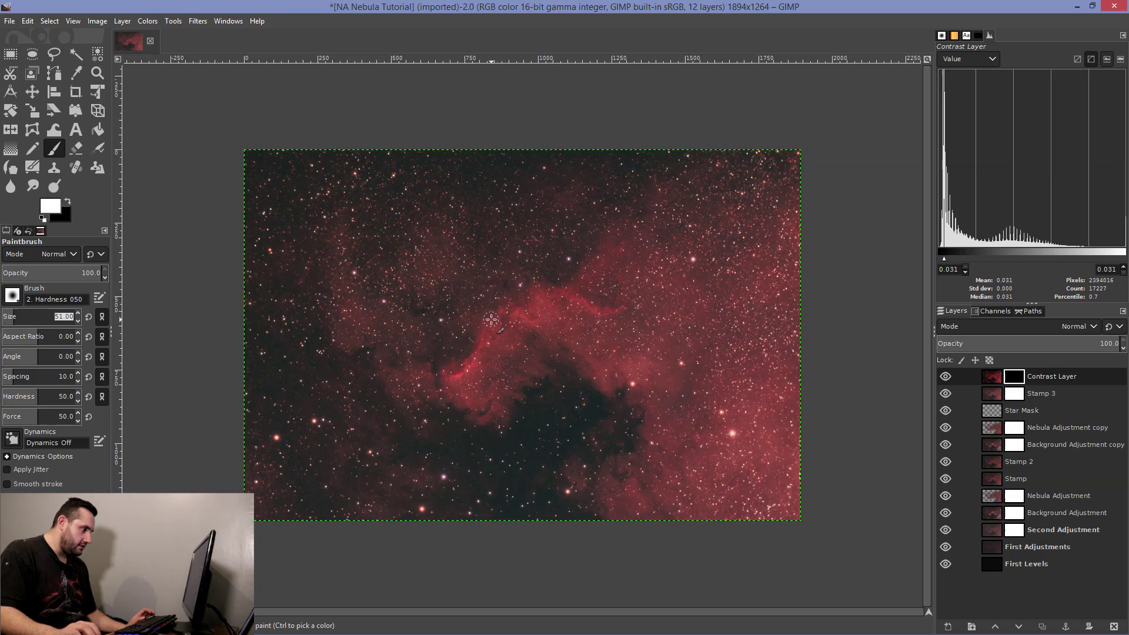
scroll(517, 289, up, 1)
scroll(481, 310, up, 1)
scroll(480, 310, down, 1)
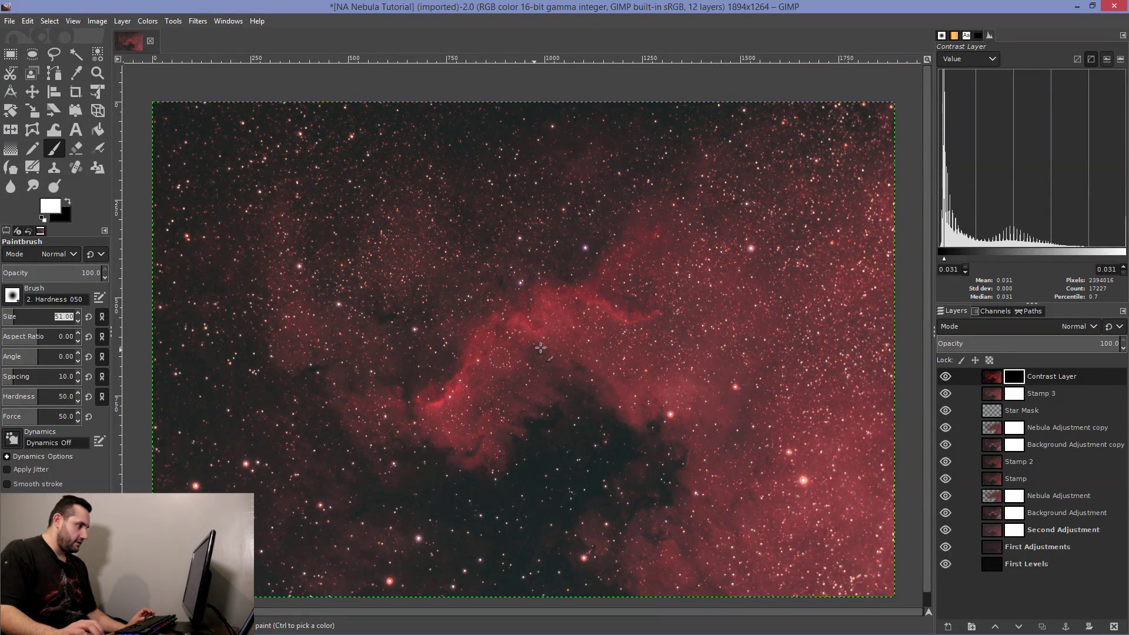
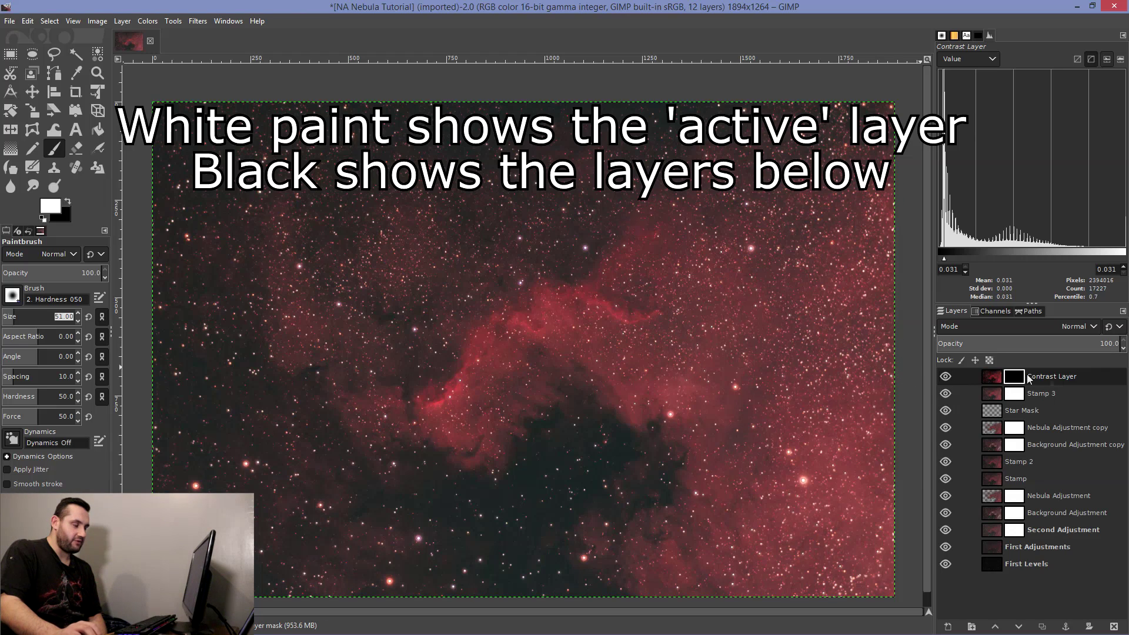
mouse_move(649, 314)
mouse_down()
mouse_move(626, 322)
mouse_move(550, 286)
mouse_move(541, 309)
mouse_up()
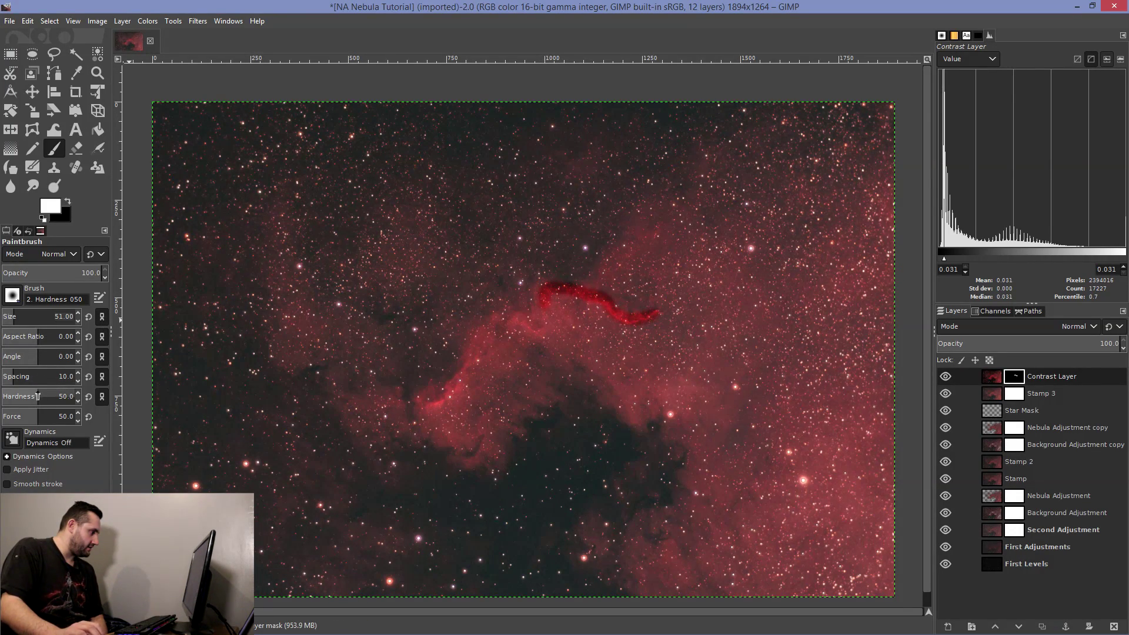
Step: Continue the white mask stroke down the rest of the bright ridge, using brush hardness 0 and reducing the force to 32
drag(37, 398, 3, 398)
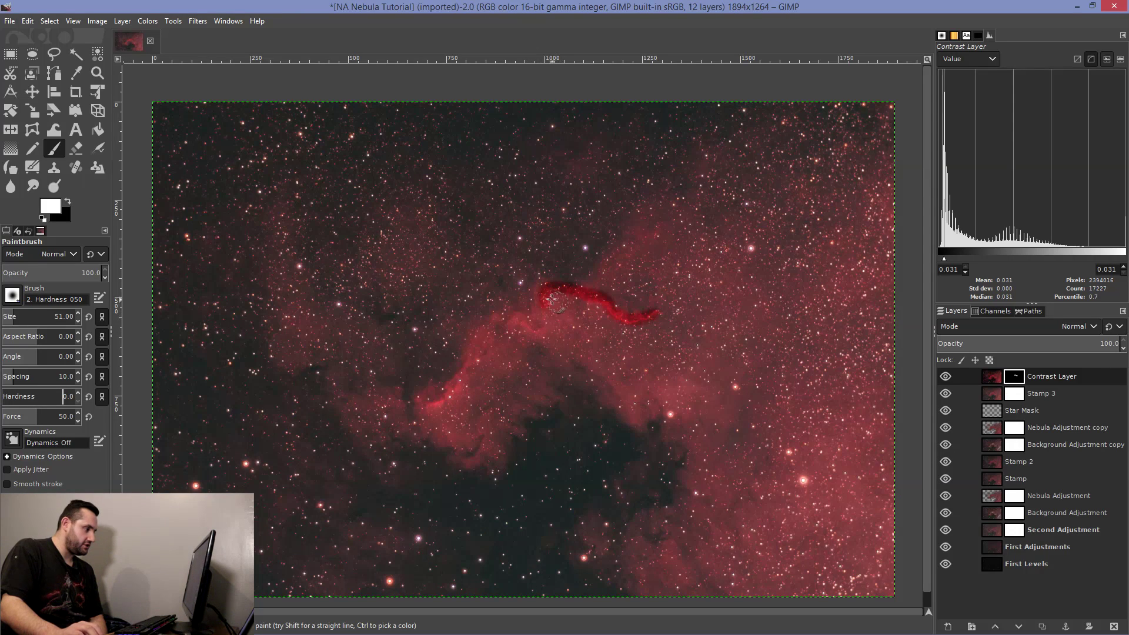
drag(529, 324, 496, 325)
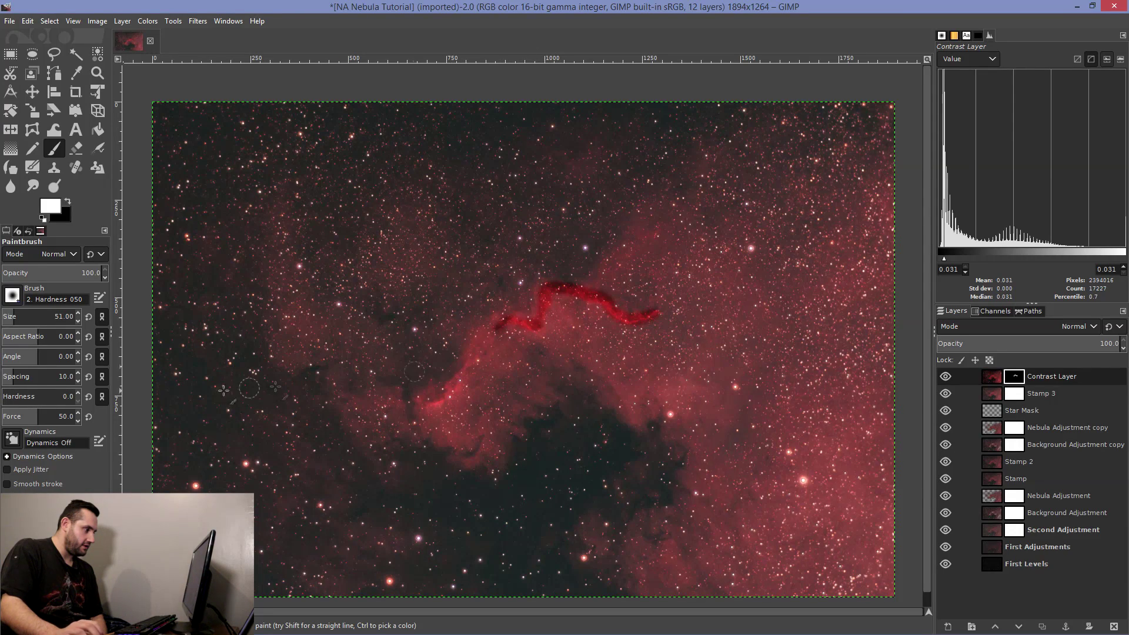
drag(35, 416, 27, 416)
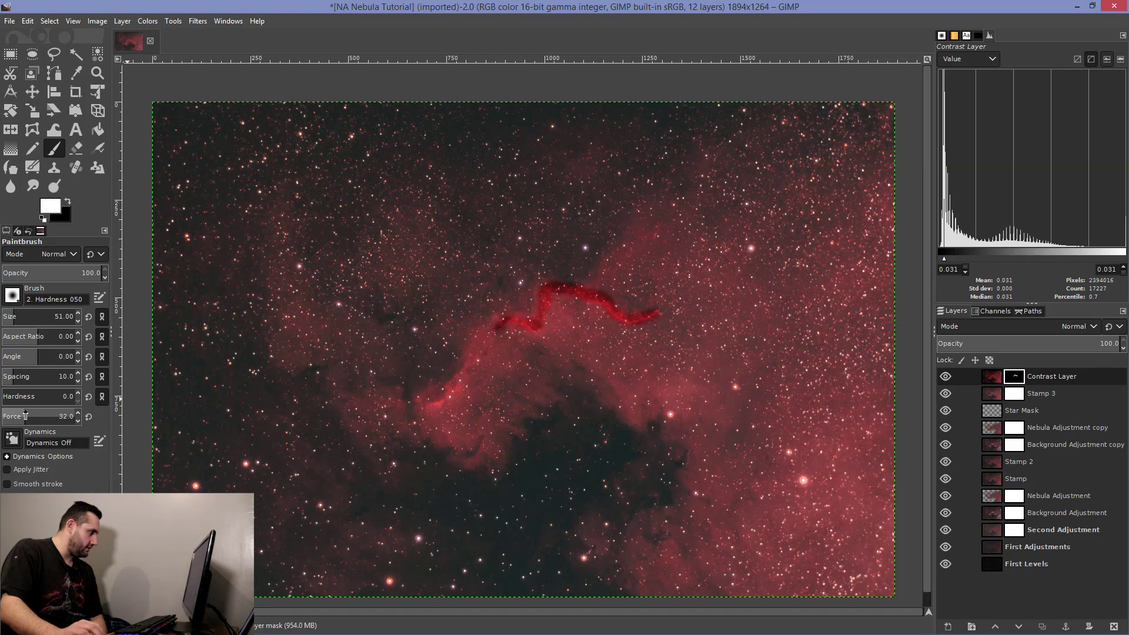
mouse_move(423, 401)
mouse_down()
mouse_move(487, 331)
mouse_move(509, 319)
mouse_move(538, 332)
mouse_move(546, 290)
mouse_move(633, 315)
mouse_move(593, 292)
mouse_move(599, 284)
mouse_move(544, 301)
mouse_move(539, 337)
mouse_move(498, 334)
mouse_move(470, 382)
mouse_move(420, 414)
mouse_move(447, 399)
mouse_move(423, 396)
mouse_move(467, 375)
mouse_move(448, 382)
mouse_move(480, 330)
mouse_move(465, 377)
mouse_move(430, 392)
mouse_up()
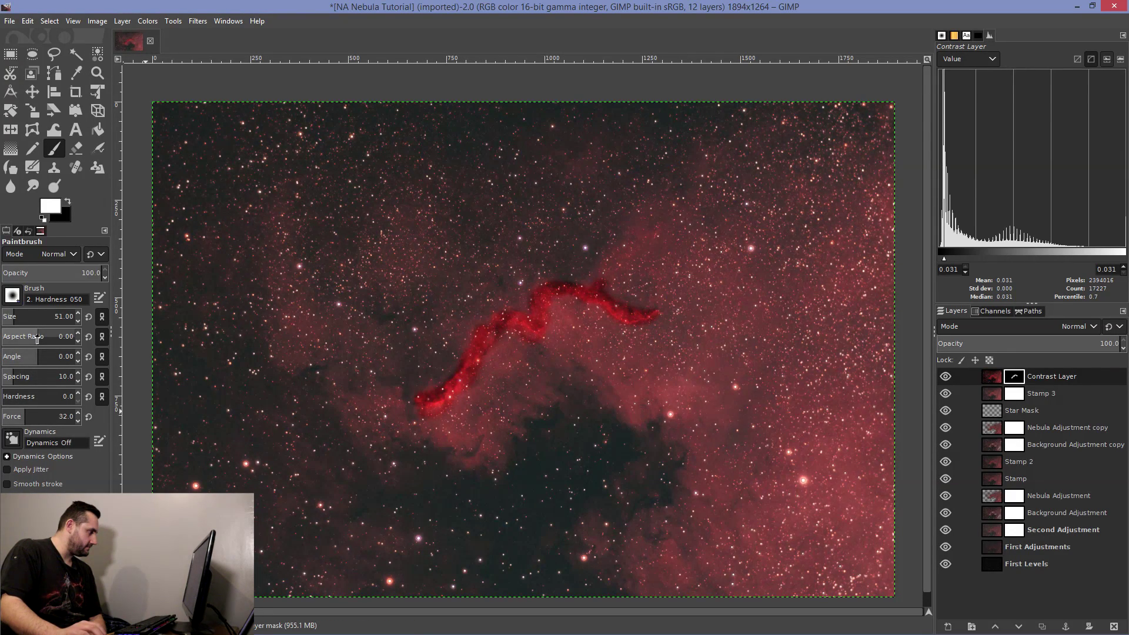
Step: Set the brush force to 16 and opacity to about 60.6, and paint along the ridge from its lower left end to the middle
mouse_move(24, 417)
mouse_down()
mouse_move(12, 417)
mouse_move(59, 417)
mouse_up()
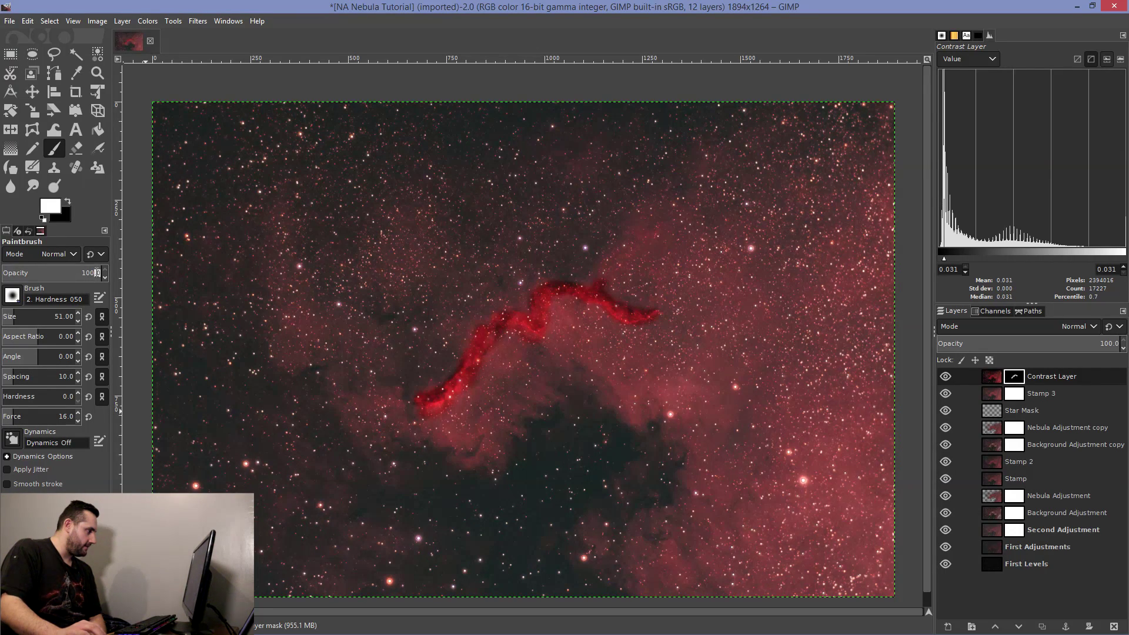
drag(81, 276, 62, 280)
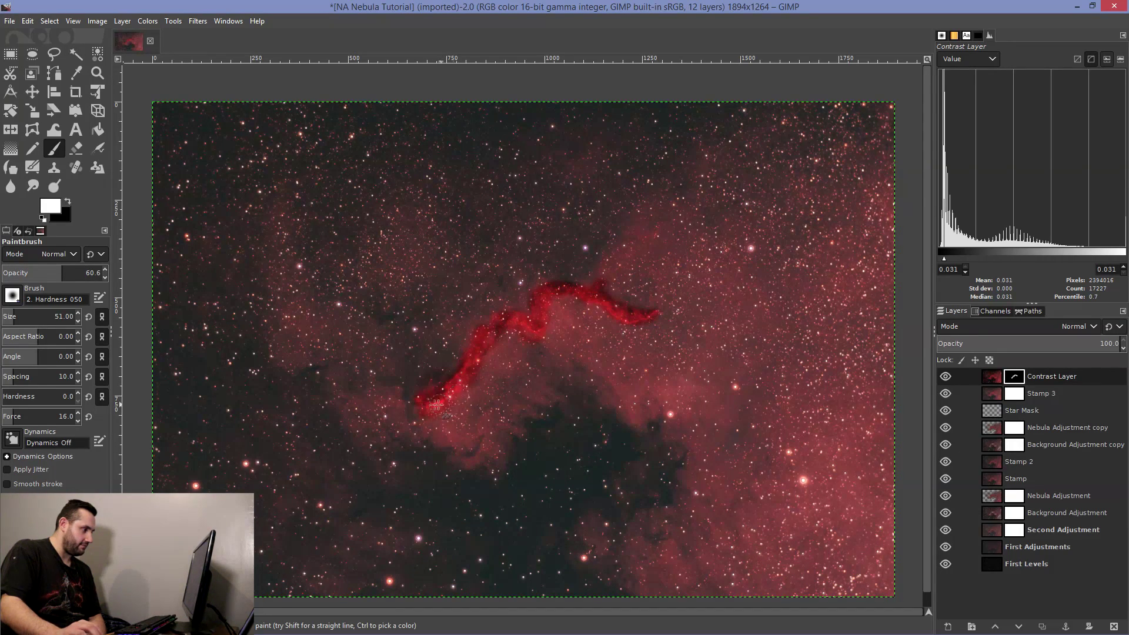
mouse_move(467, 355)
mouse_down()
mouse_move(508, 319)
mouse_move(537, 319)
mouse_move(526, 305)
mouse_move(579, 300)
mouse_move(608, 276)
mouse_move(617, 298)
mouse_move(657, 325)
mouse_move(546, 309)
mouse_up()
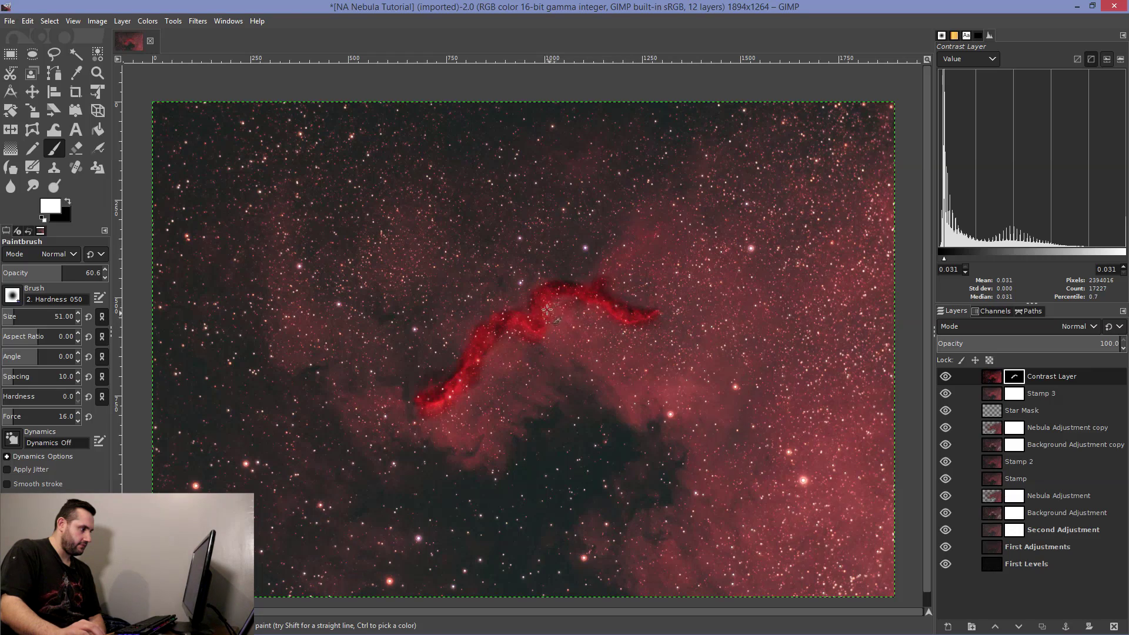
Step: Paint white on the mask over the dark lanes in the lower-right nebula, and over the ridge's edge at about 32.4 brush opacity
scroll(659, 376, down, 1)
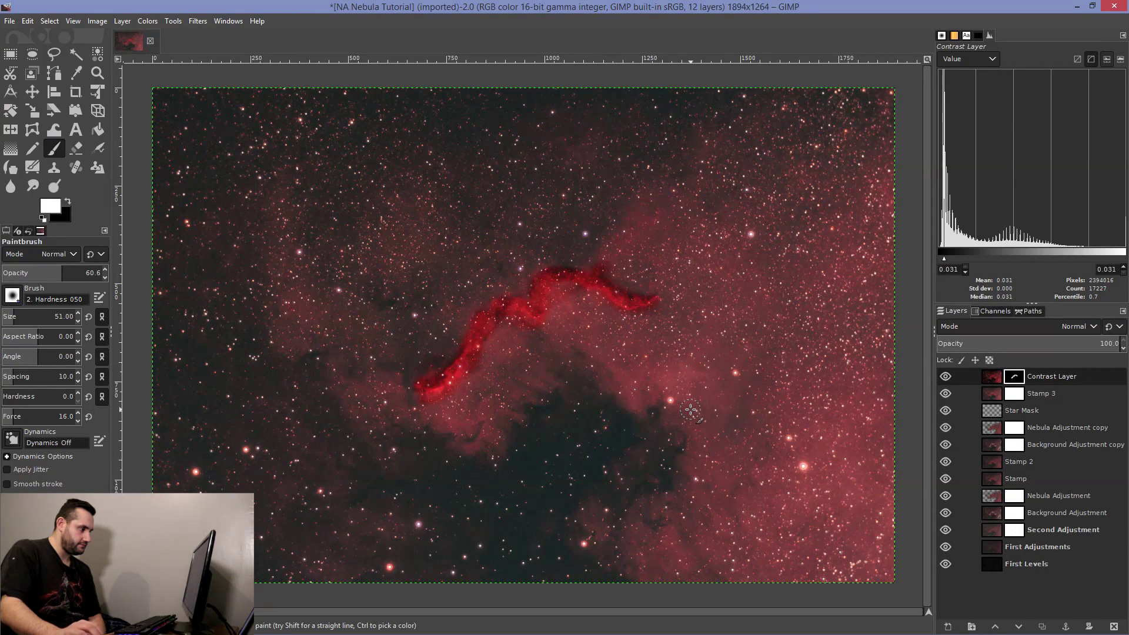
ctrl+scroll(691, 408, down, 2)
ctrl+scroll(691, 408, up, 1)
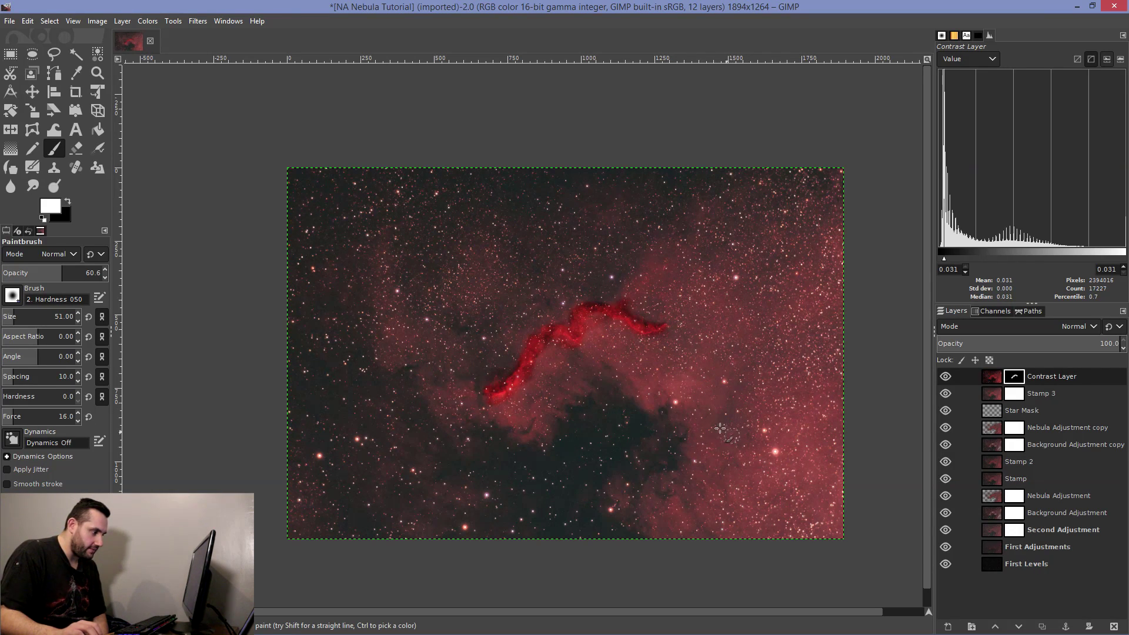
mouse_move(734, 457)
mouse_down()
mouse_move(719, 476)
mouse_move(735, 457)
mouse_up()
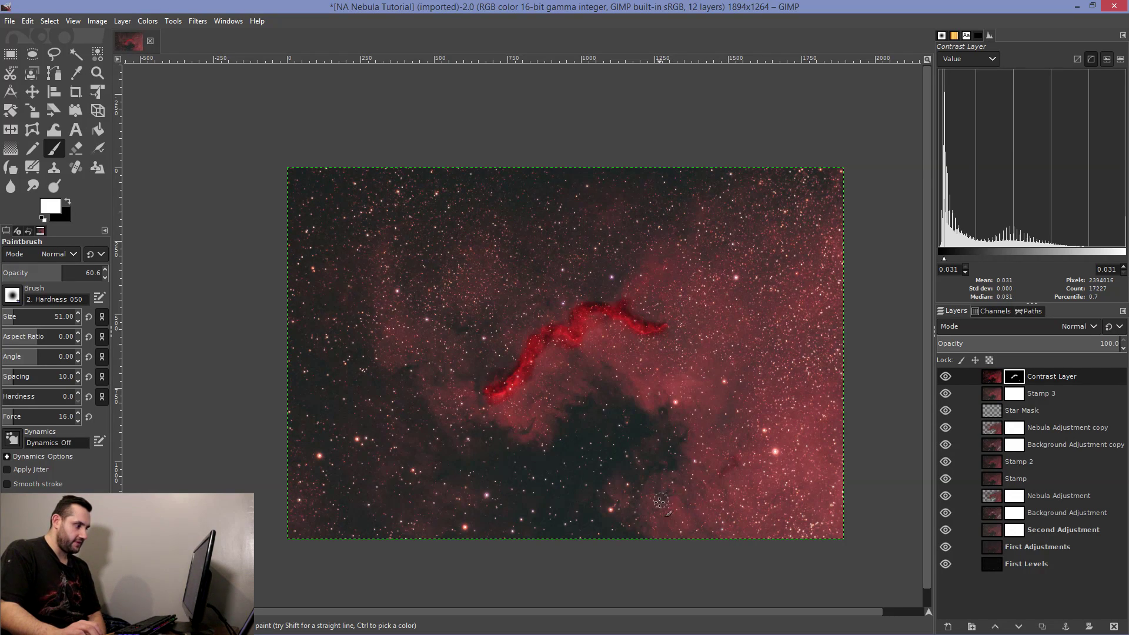
mouse_move(685, 509)
mouse_down()
mouse_move(704, 531)
mouse_move(663, 502)
mouse_up()
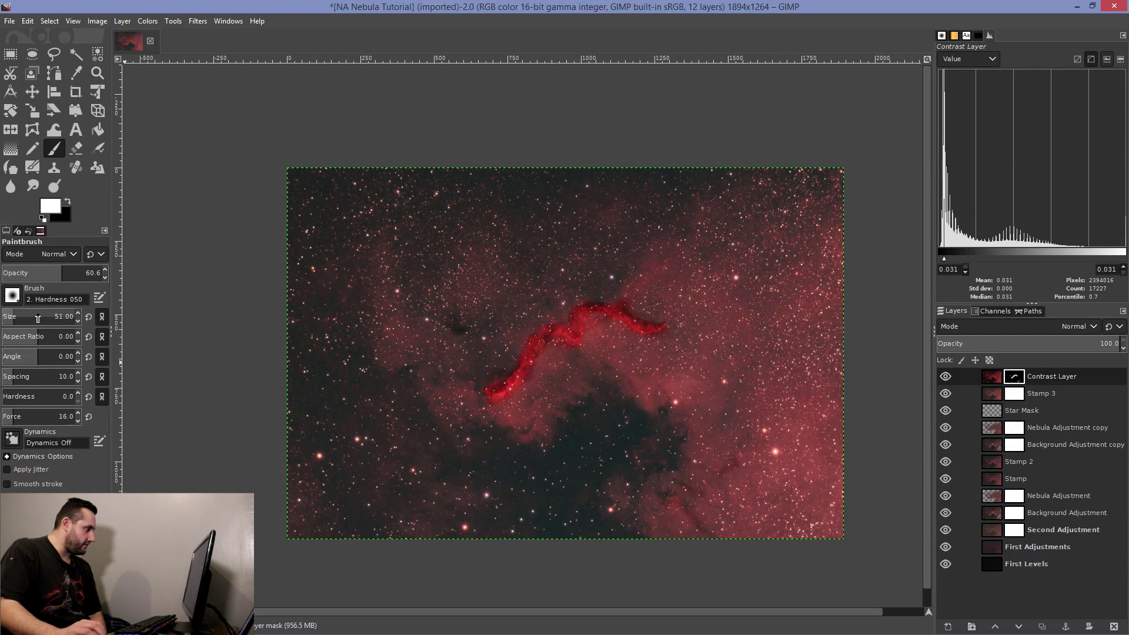
drag(77, 277, 41, 277)
mouse_move(497, 384)
mouse_down()
mouse_move(526, 349)
mouse_move(489, 404)
mouse_move(519, 390)
mouse_move(549, 343)
mouse_move(569, 335)
mouse_move(564, 325)
mouse_move(608, 303)
mouse_move(596, 301)
mouse_move(624, 298)
mouse_move(654, 324)
mouse_move(639, 280)
mouse_up()
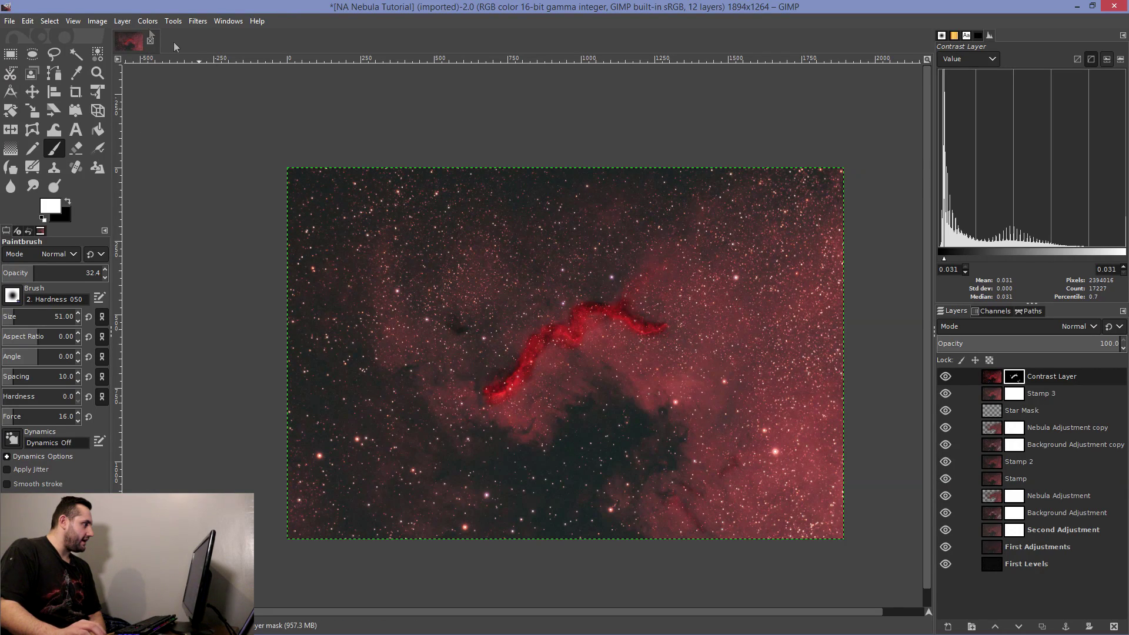
Step: Soften the Contrast Layer mask with a Gaussian Blur of 20 in both X and Y
click(1016, 377)
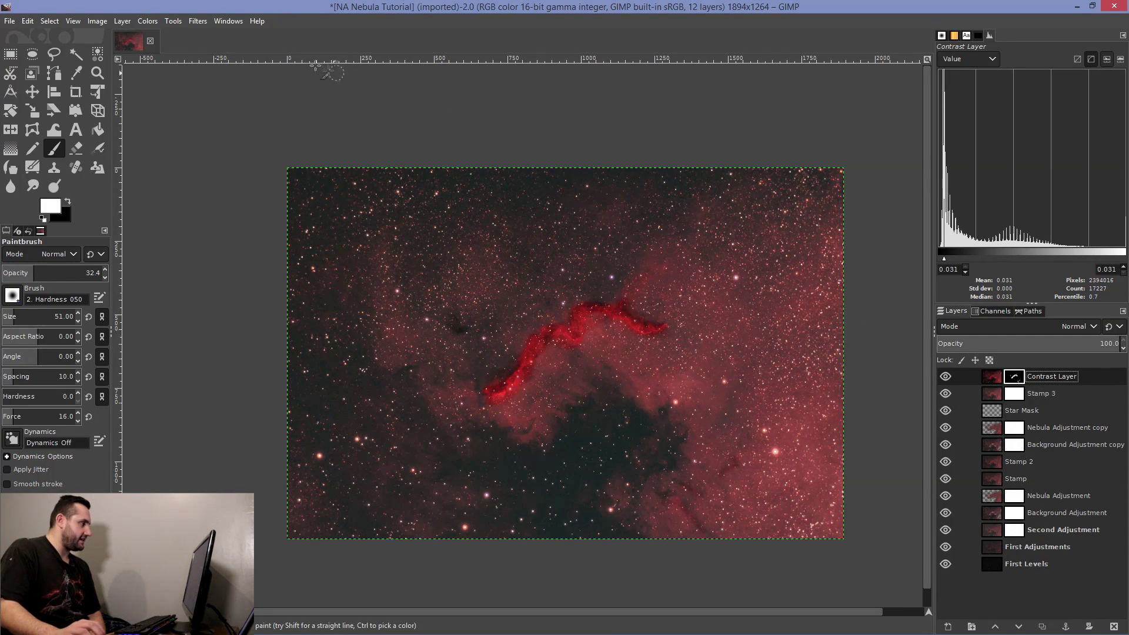
click(198, 21)
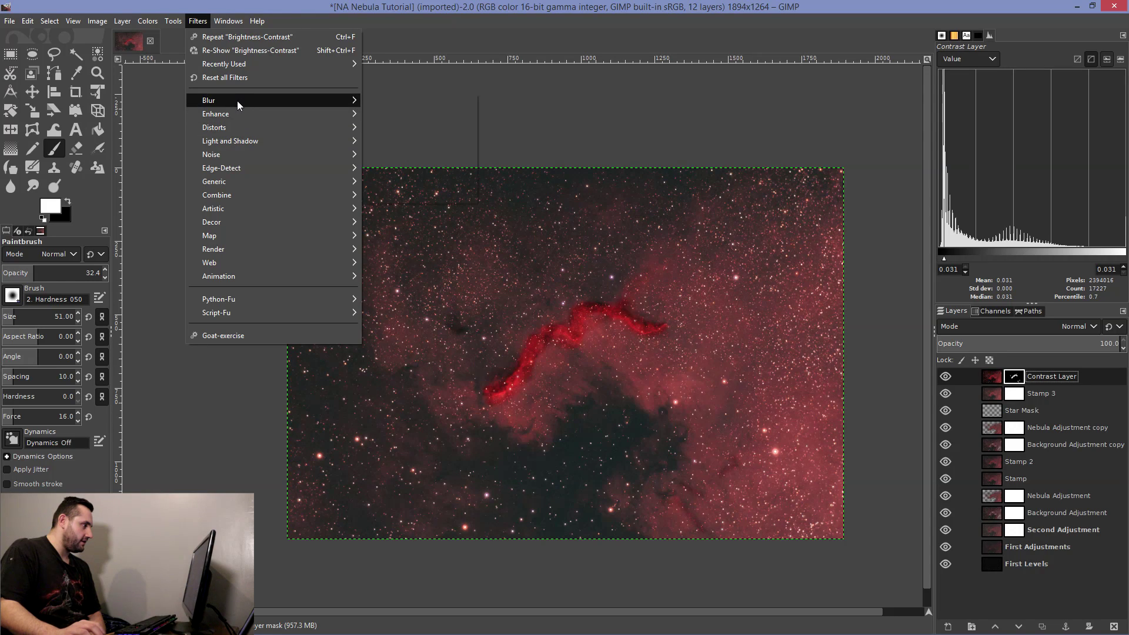
mouse_move(237, 100)
click(416, 101)
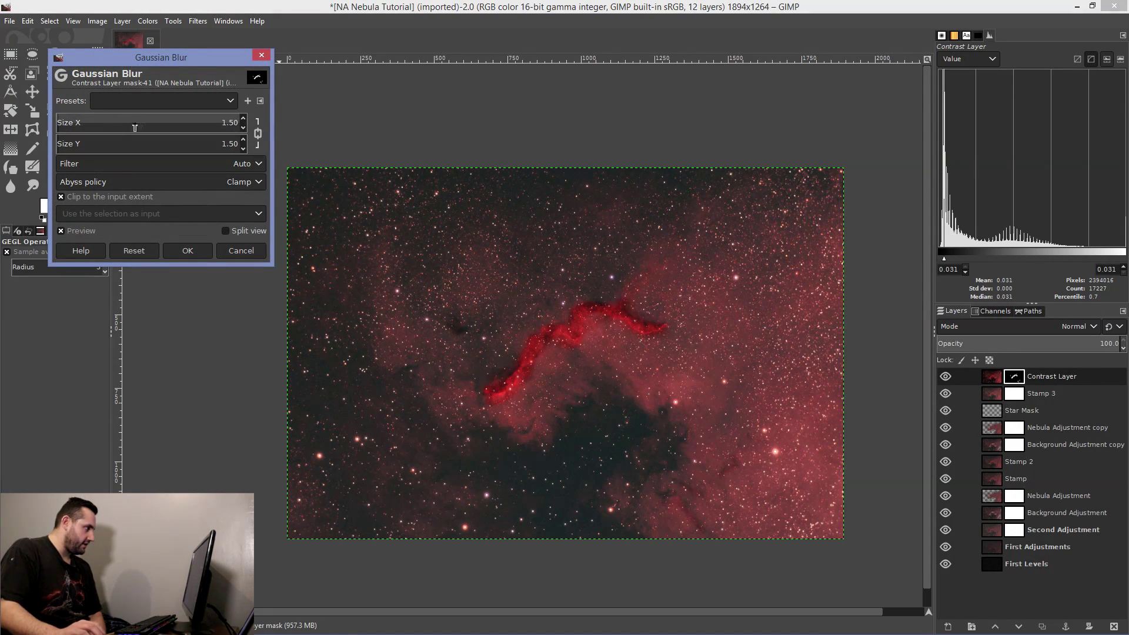
double_click(192, 125)
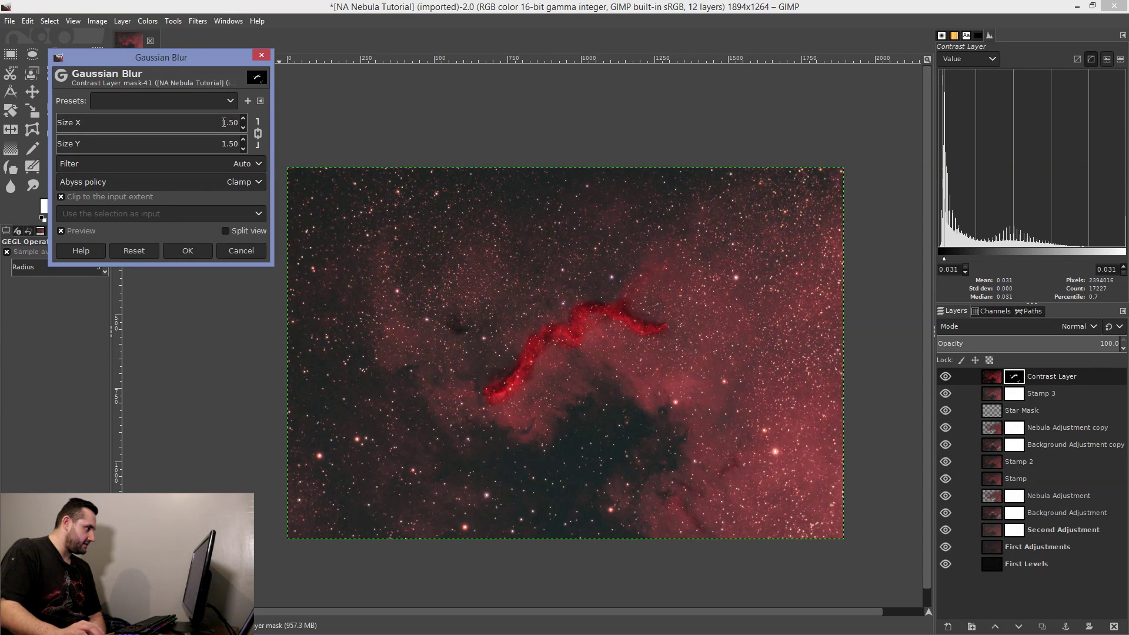
text(20)
key(Tab)
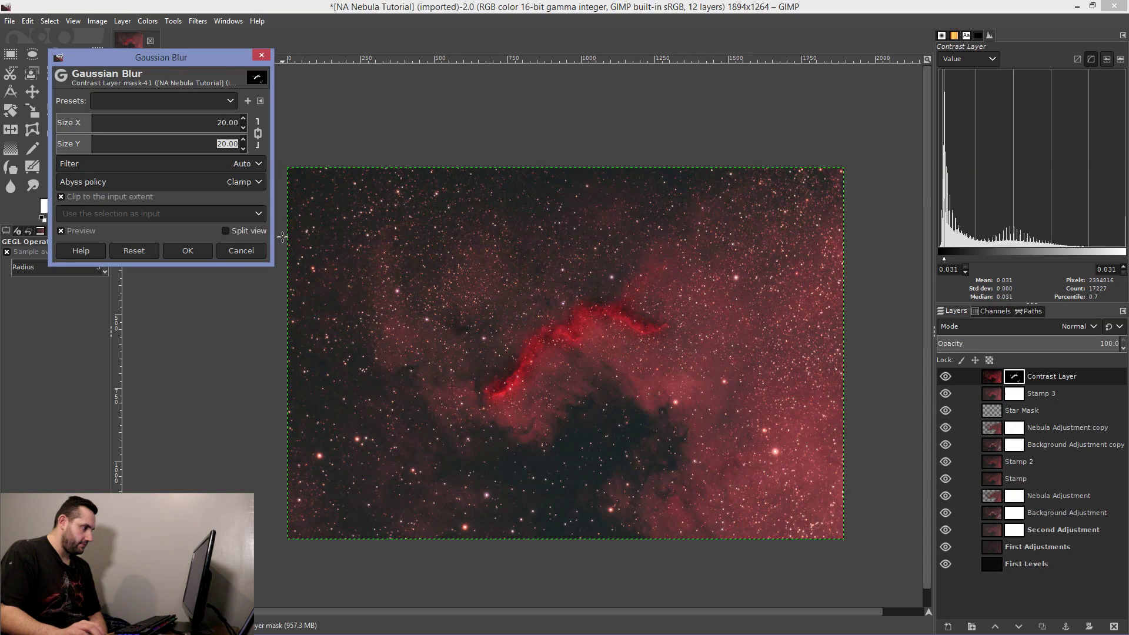
click(194, 252)
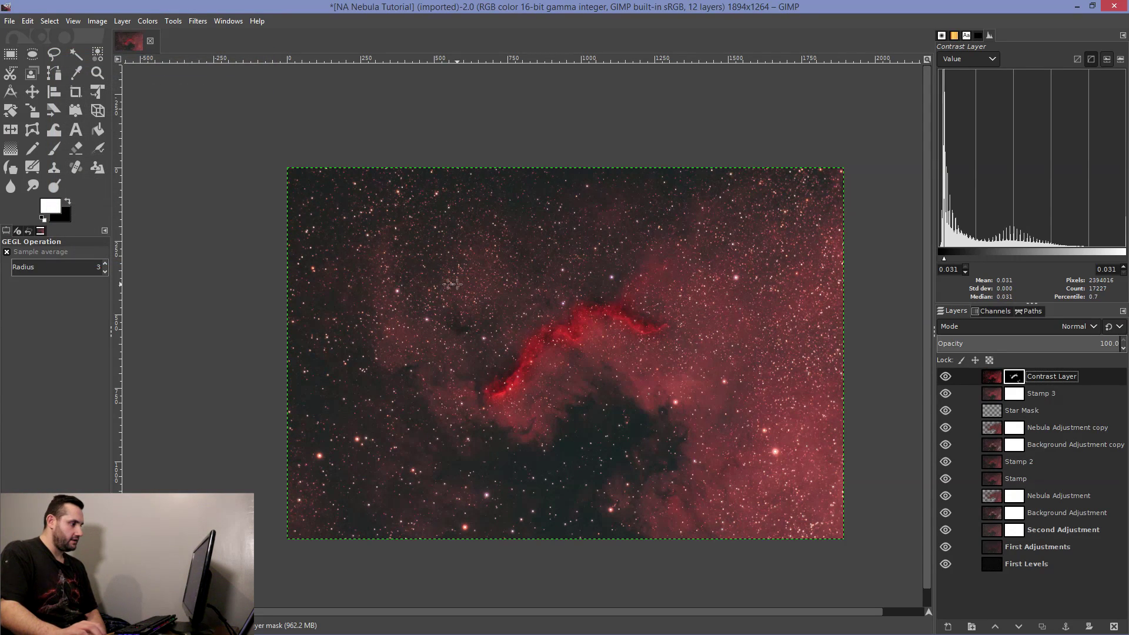
Step: Set the opacity of Contrast Layer to 33 and toggle its visibility to compare the effect
click(1017, 380)
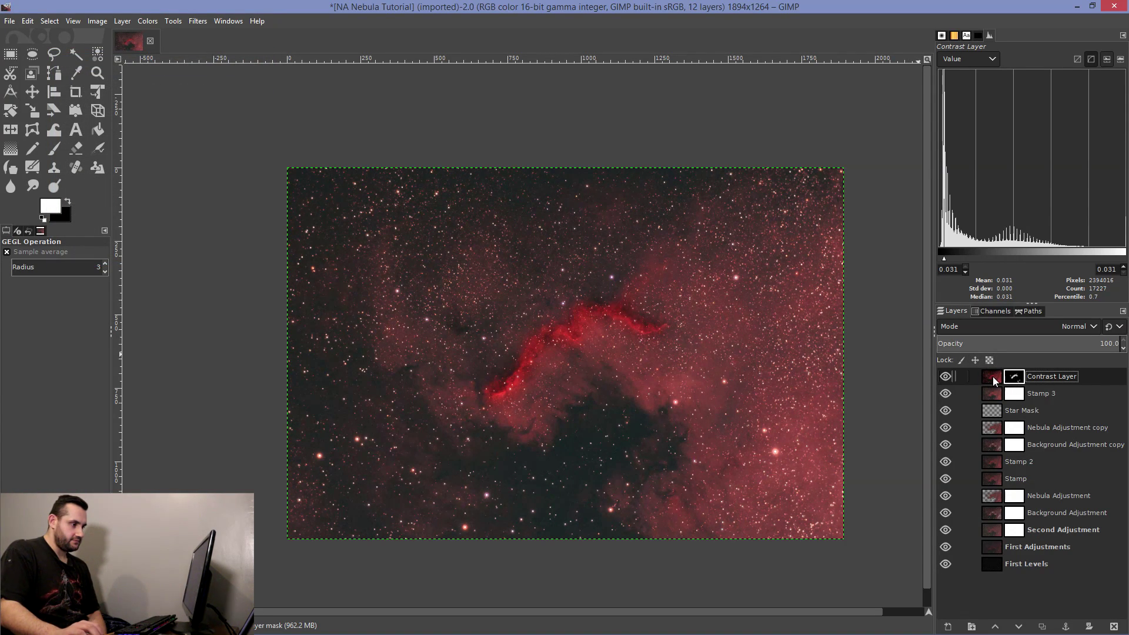
click(988, 378)
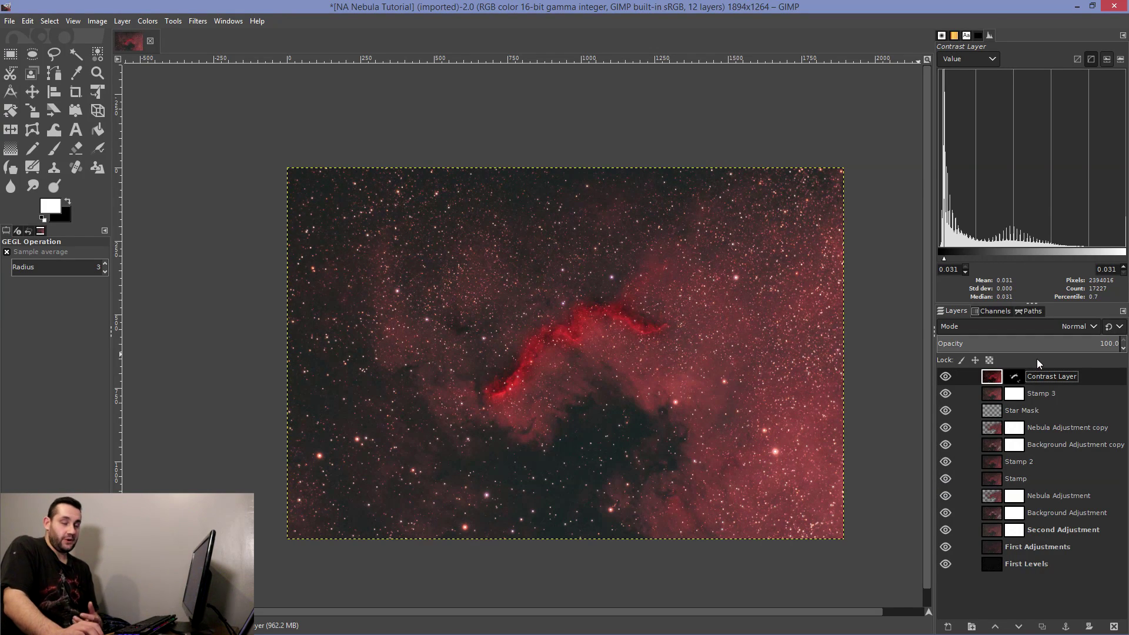
drag(1099, 346, 1122, 346)
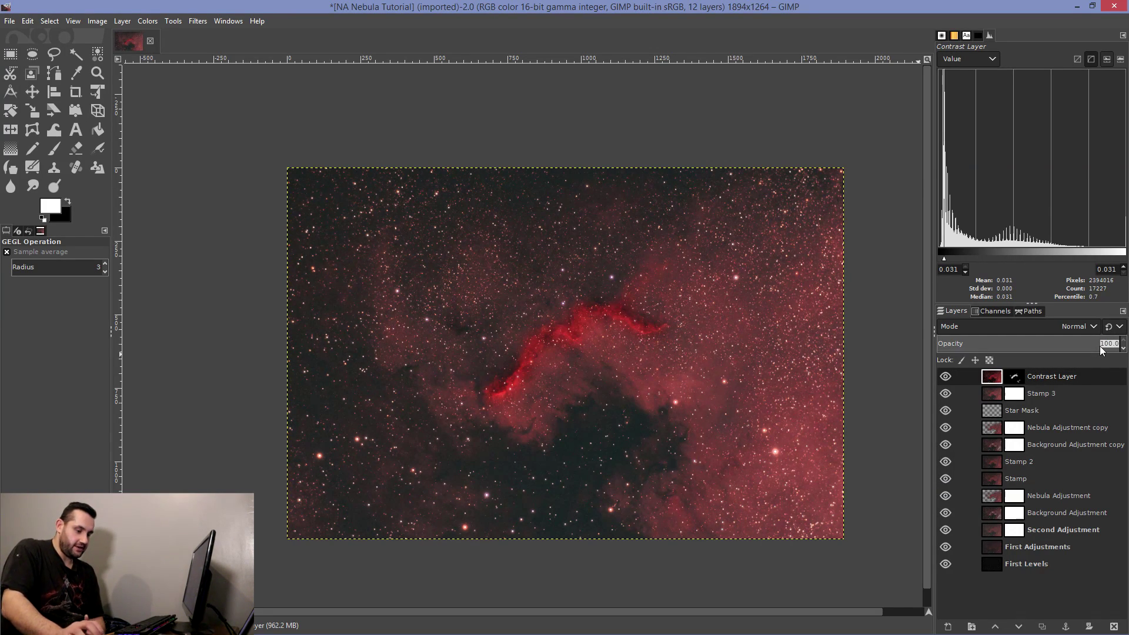
text(33)
key(Return)
click(944, 376)
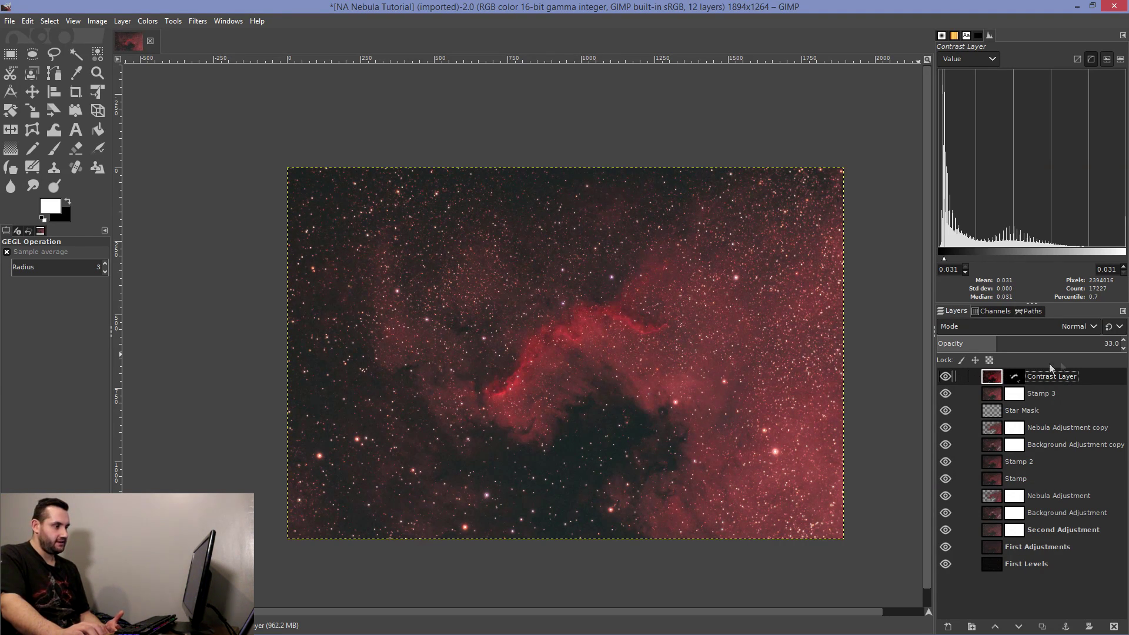
Step: Change the blend mode of Contrast Layer to Multiply and adjust its opacity to about 33.3
click(1058, 328)
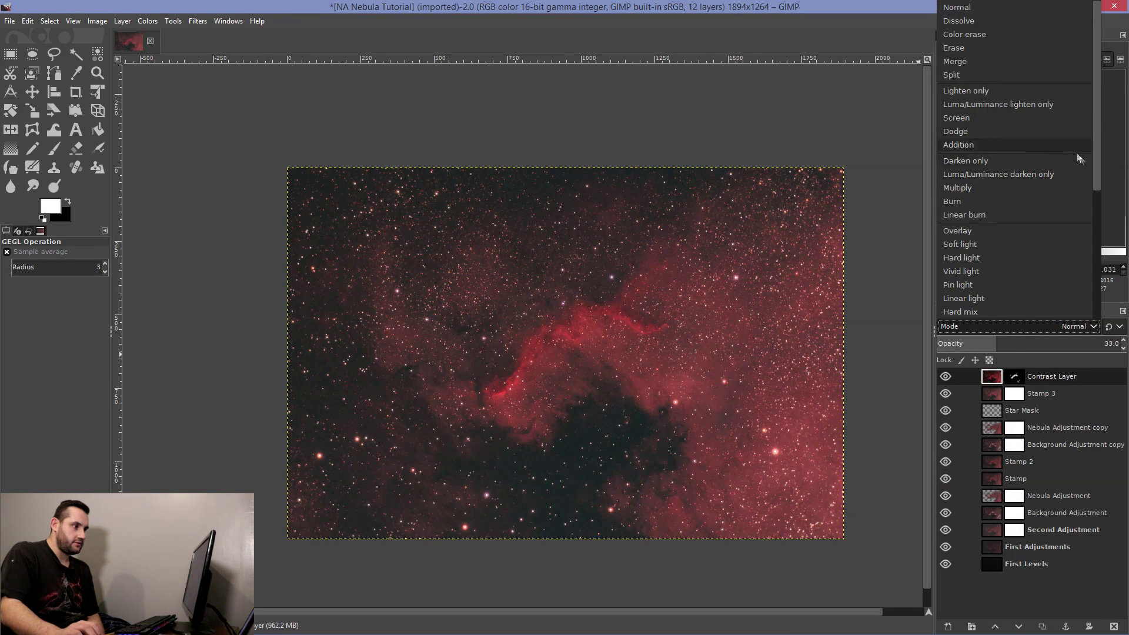
click(957, 187)
mouse_move(1005, 343)
mouse_down()
mouse_move(1016, 342)
mouse_move(972, 347)
mouse_move(1021, 346)
mouse_move(989, 351)
mouse_move(997, 347)
mouse_up()
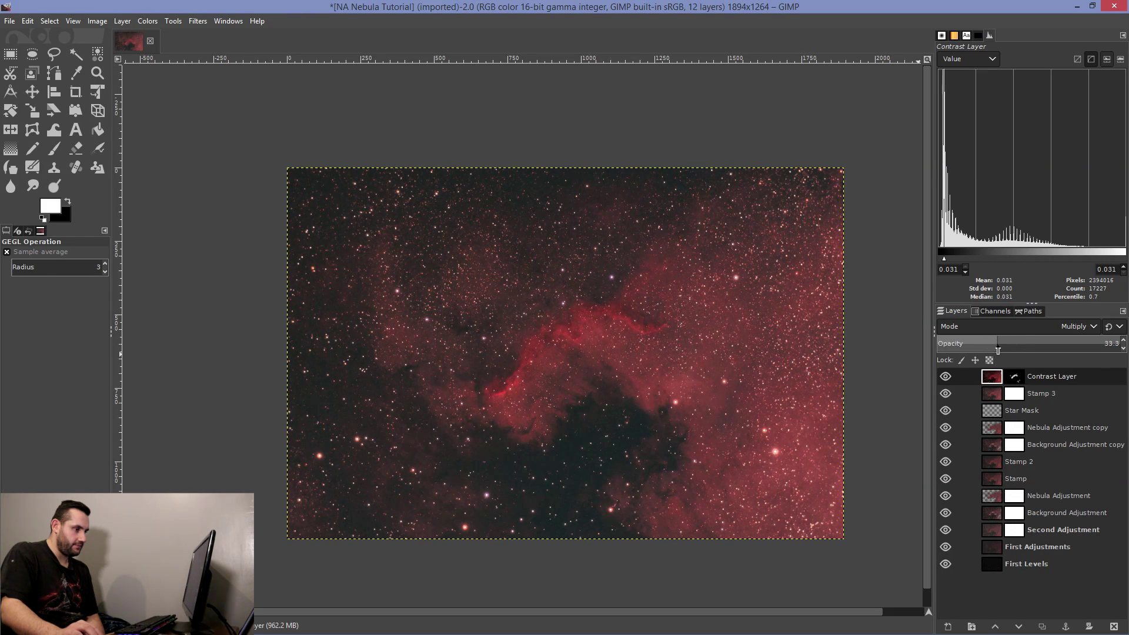
Step: Return the blend mode of Contrast Layer to Normal and toggle the layer's visibility to compare its effect
click(986, 327)
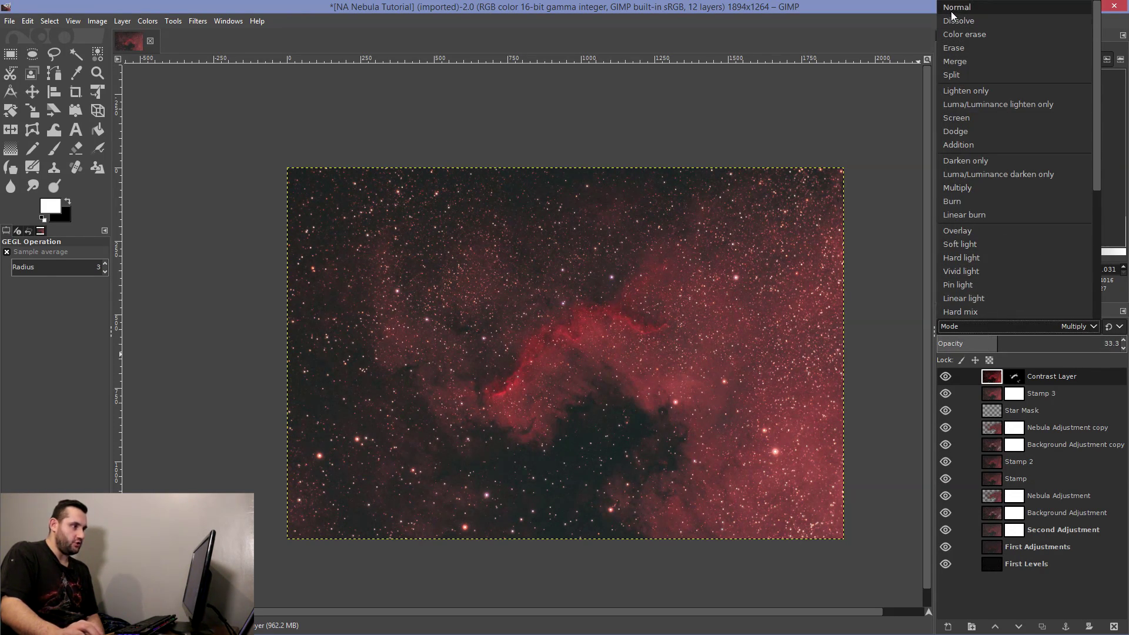
click(976, 8)
click(946, 378)
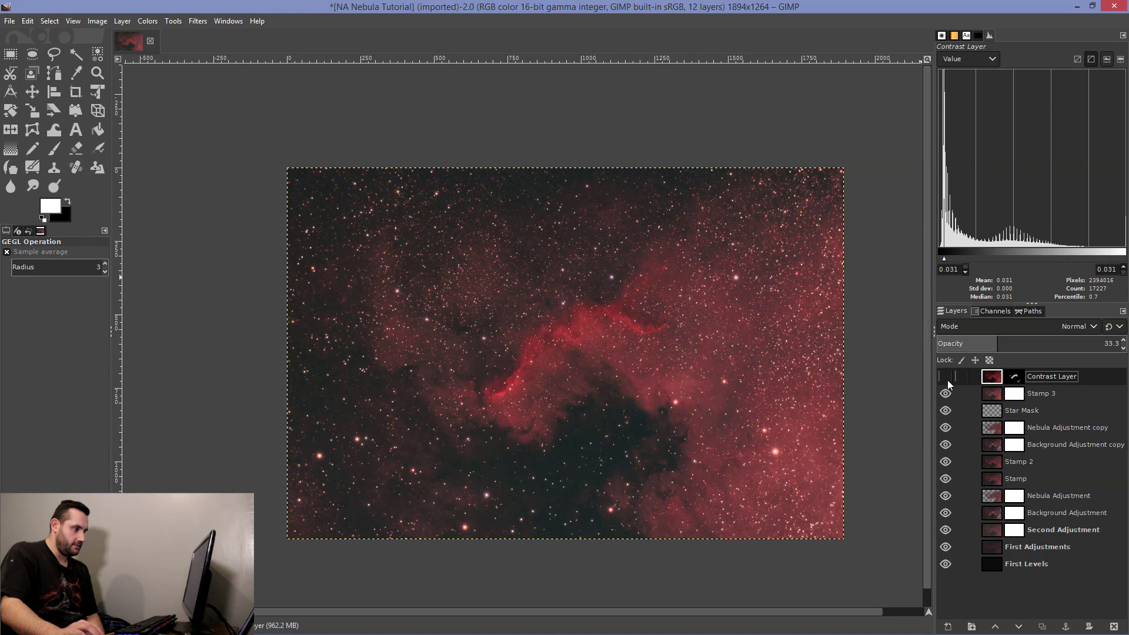
click(947, 378)
click(947, 378)
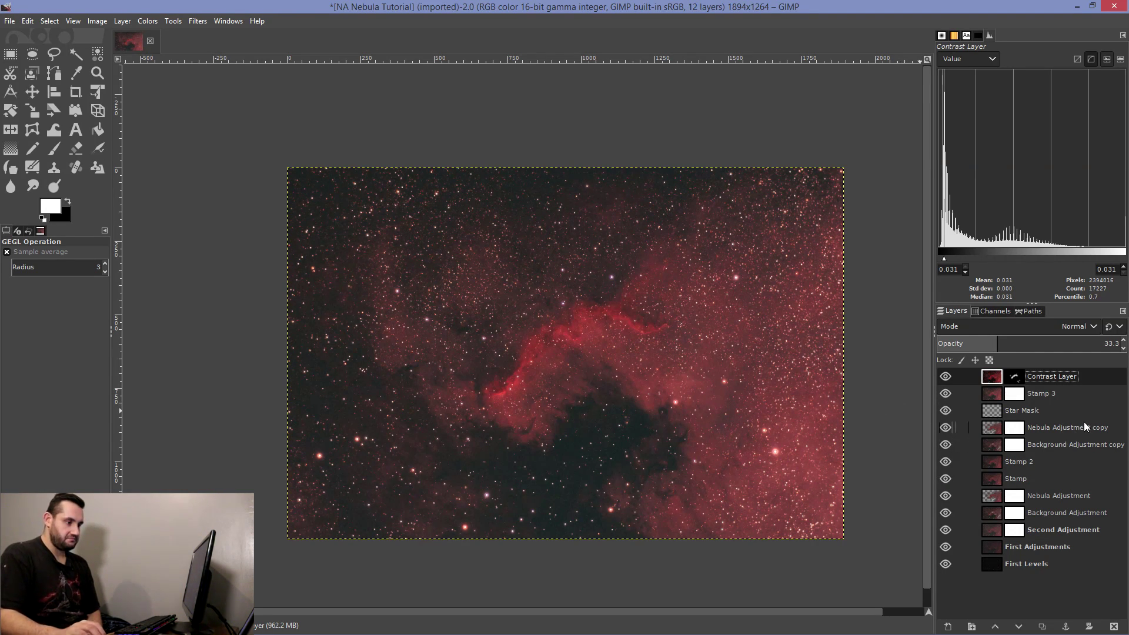
Step: Create a new layer from the visible result above Contrast Layer and rotate the whole image 180°
click(123, 23)
click(154, 50)
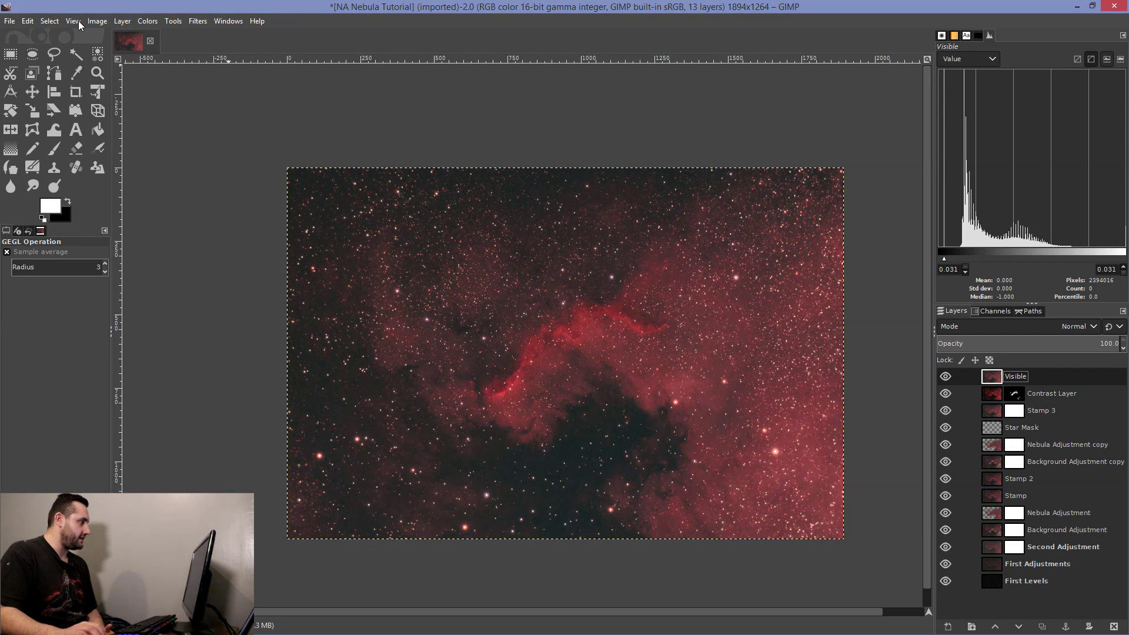
click(97, 22)
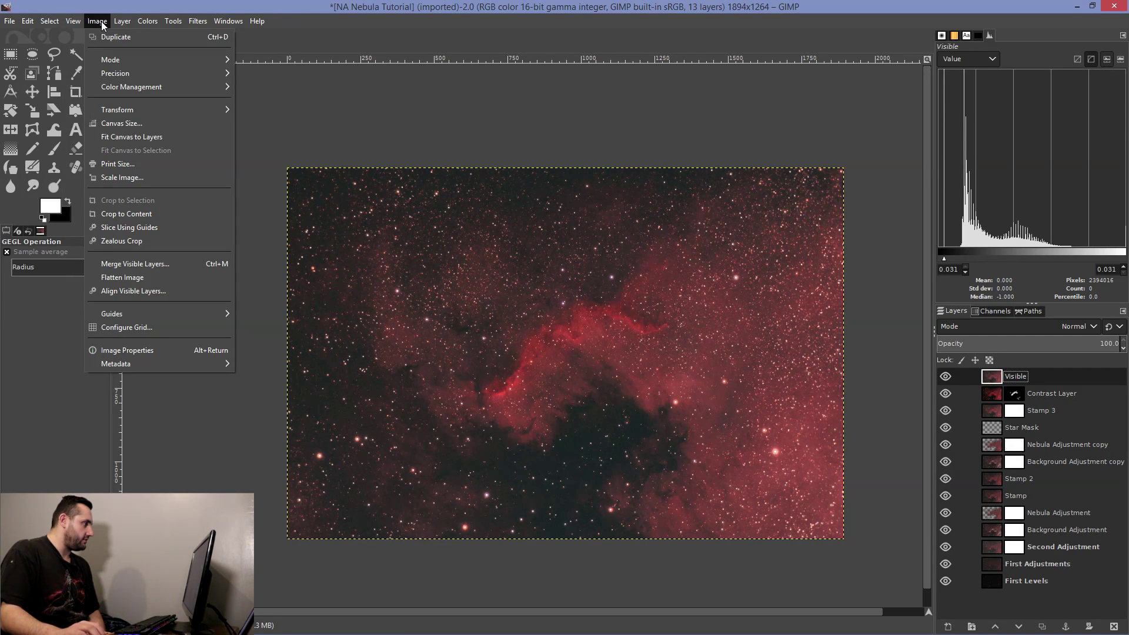
mouse_move(134, 109)
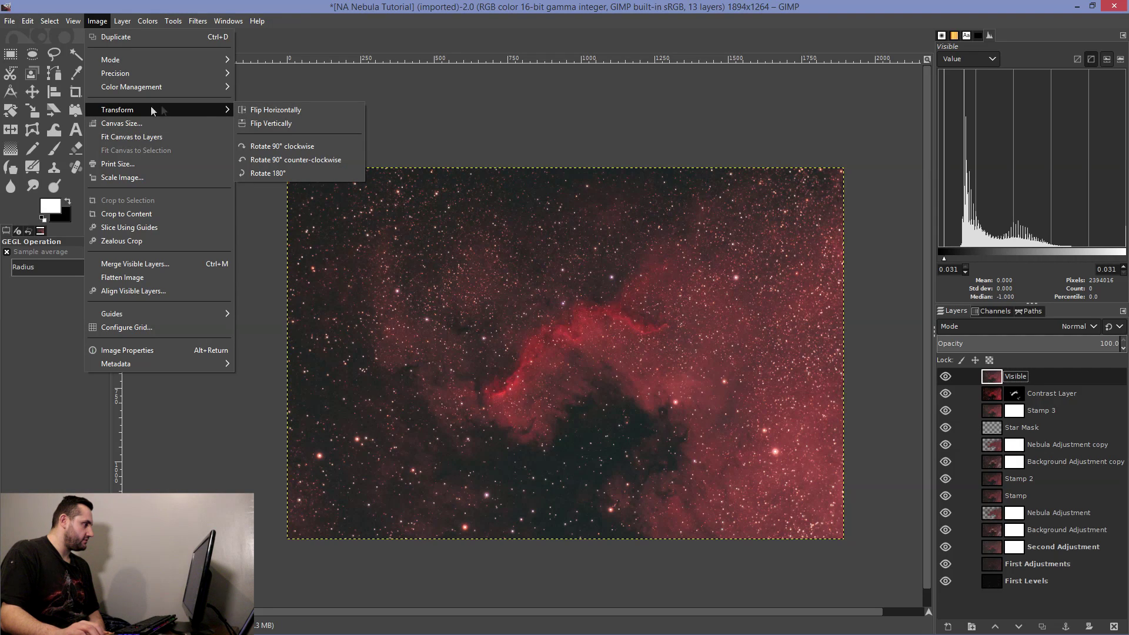
click(270, 160)
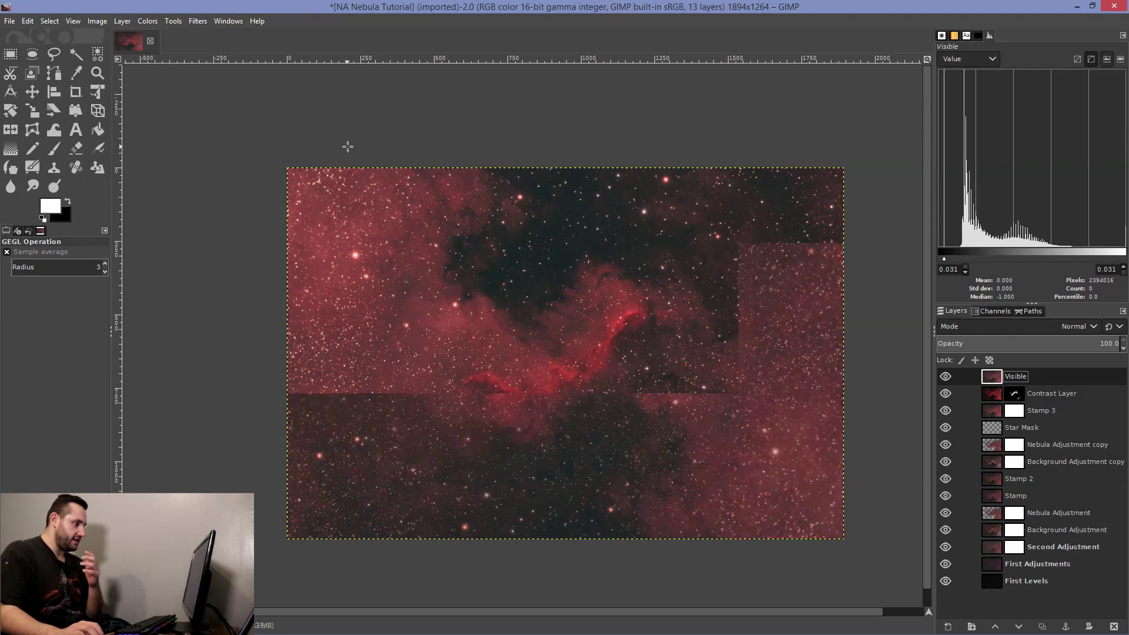